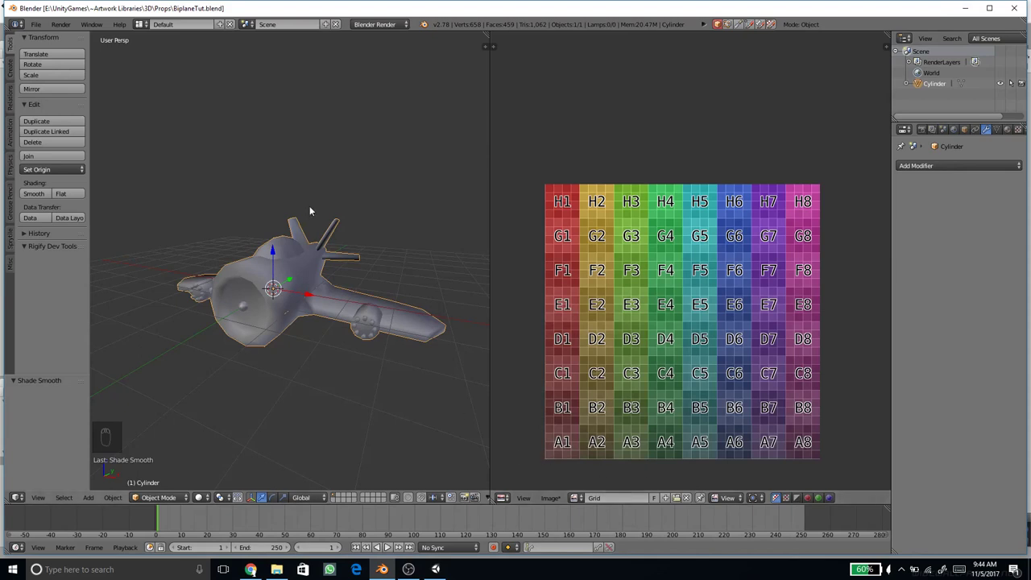
Step: Widen the 3D viewport and view the aeroplane mesh briefly in Edit Mode
left_click_drag(491, 332, 552, 331)
mouse_move(354, 298)
middle_mouse_down()
mouse_move(298, 290)
mouse_move(379, 322)
mouse_move(331, 332)
mouse_move(337, 304)
middle_mouse_up()
key("Tab")
key("a")
key("a")
key("Tab")
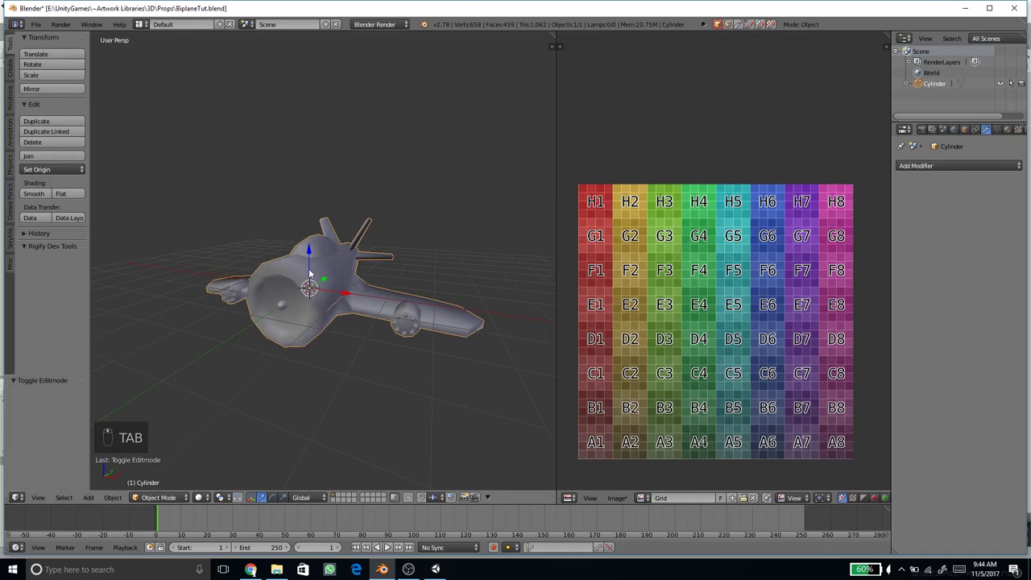
Step: Export the aeroplane model as an FBX file named Aeroplane into the Props folder
left_click(35, 25)
left_click(35, 25)
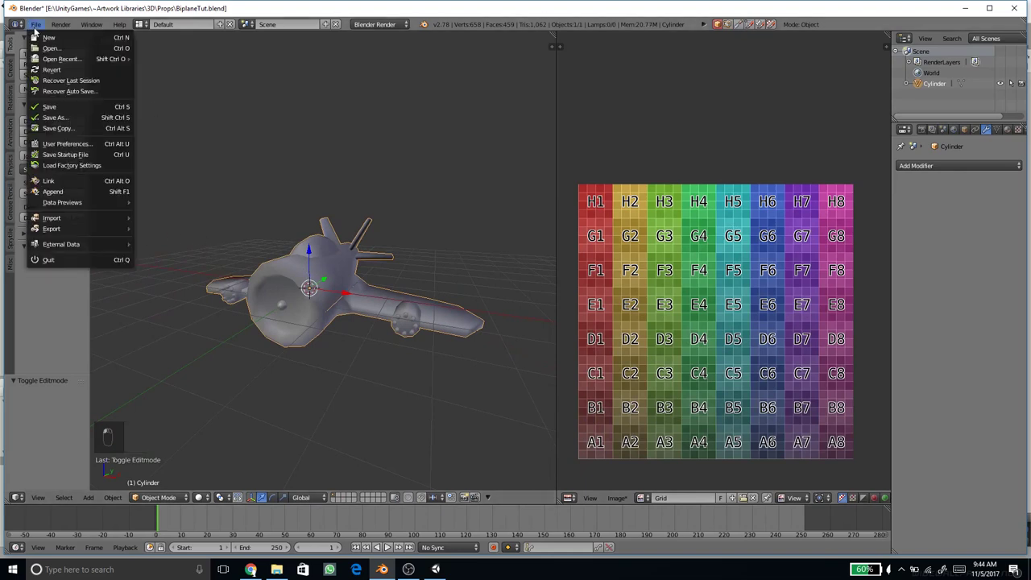
mouse_move(65, 231)
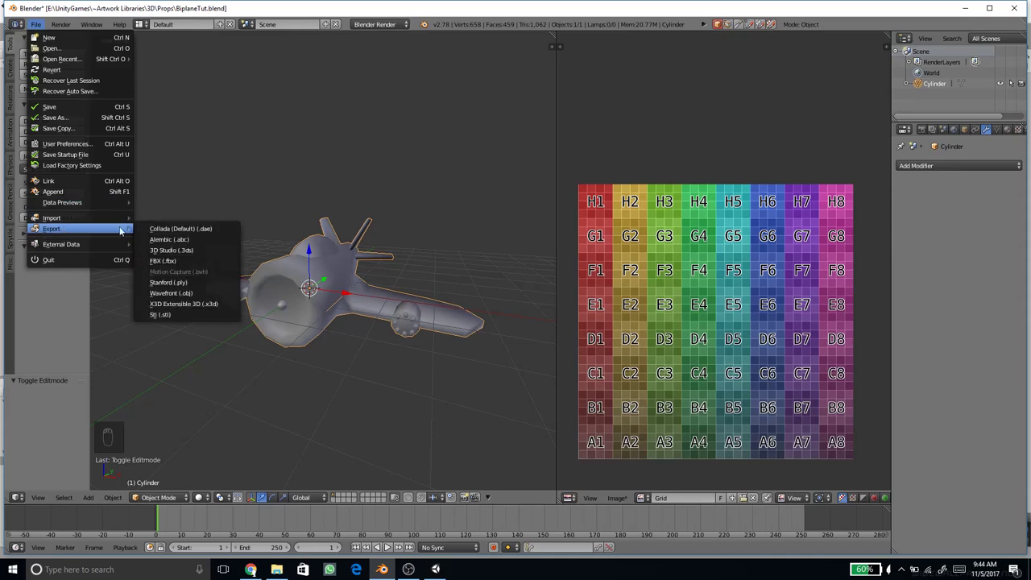
left_click(167, 263)
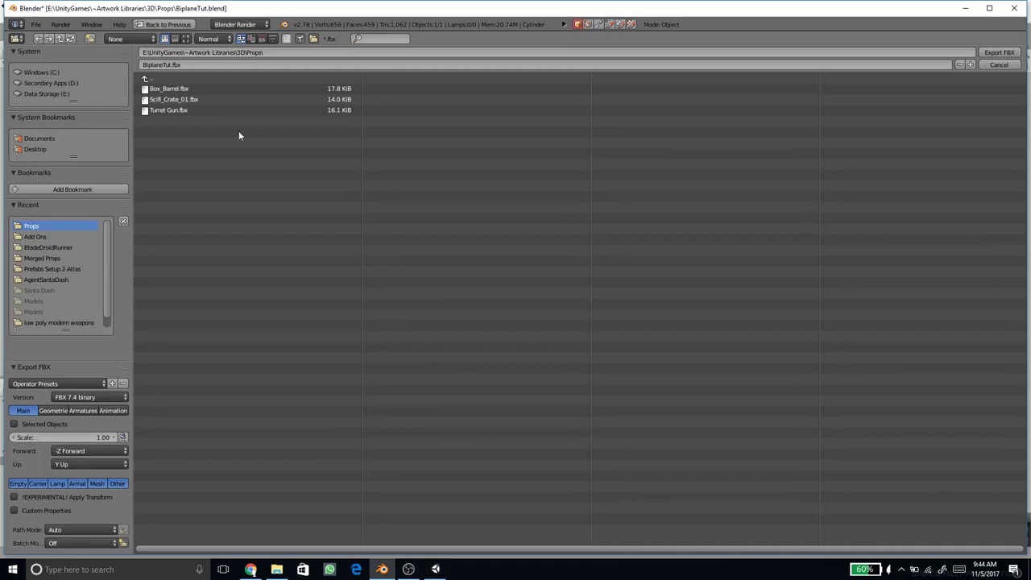
left_click(161, 67)
type("Aero")
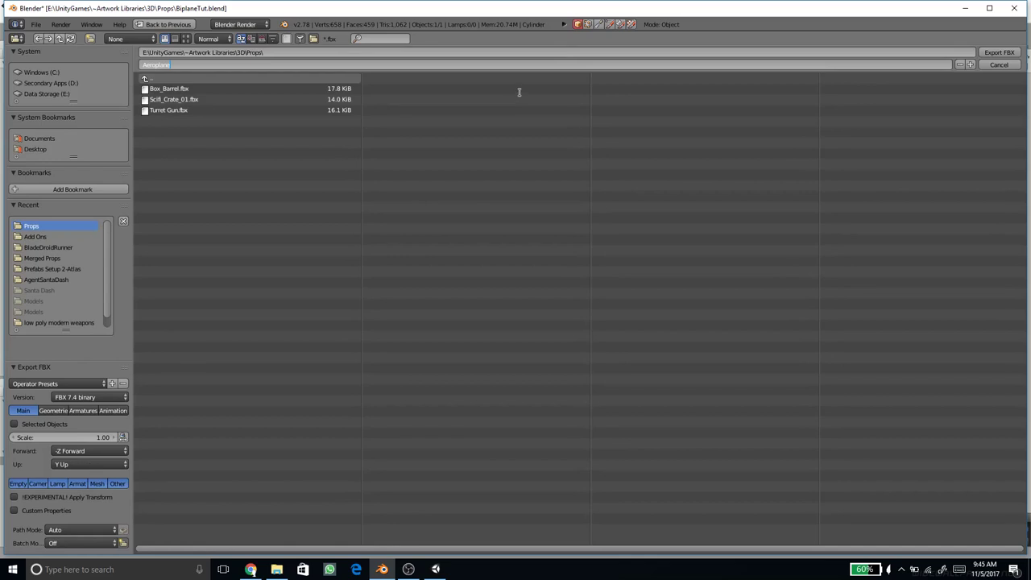
left_click(1000, 54)
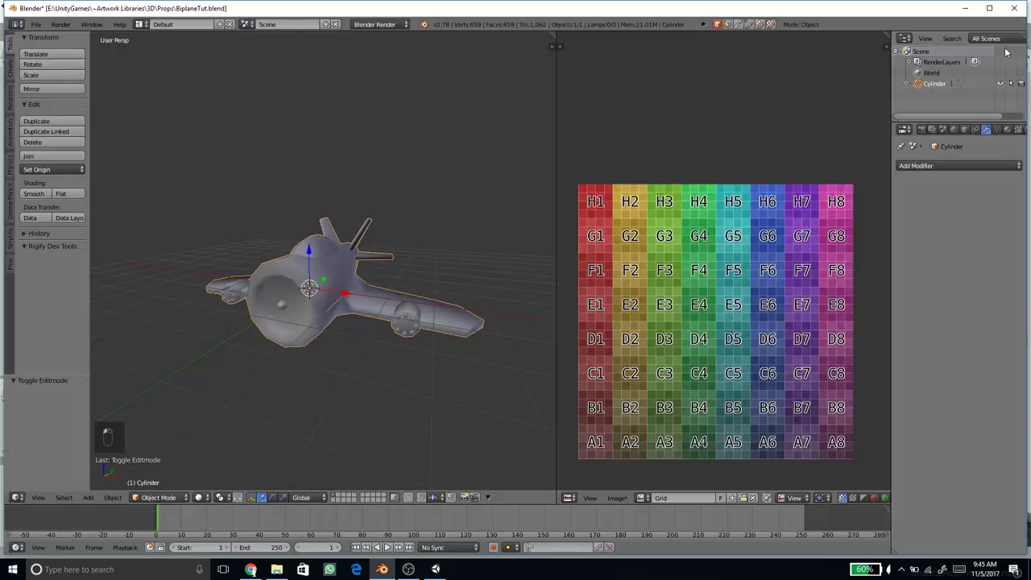
left_click(38, 24)
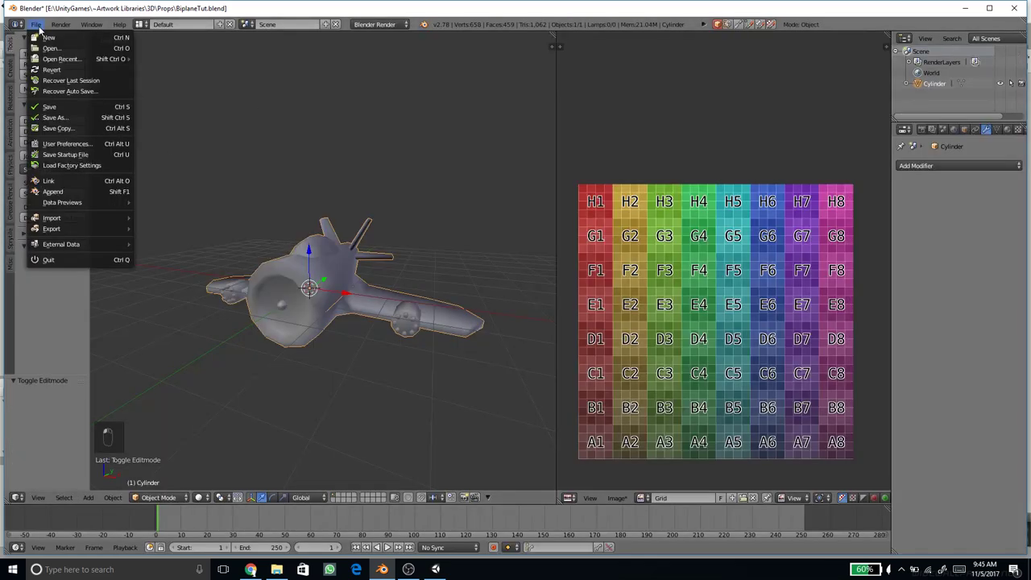
Step: Switch to File Explorer and open the UnityGames\~Artwork Libraries\3D\Props folder on the E: drive
left_click(276, 571)
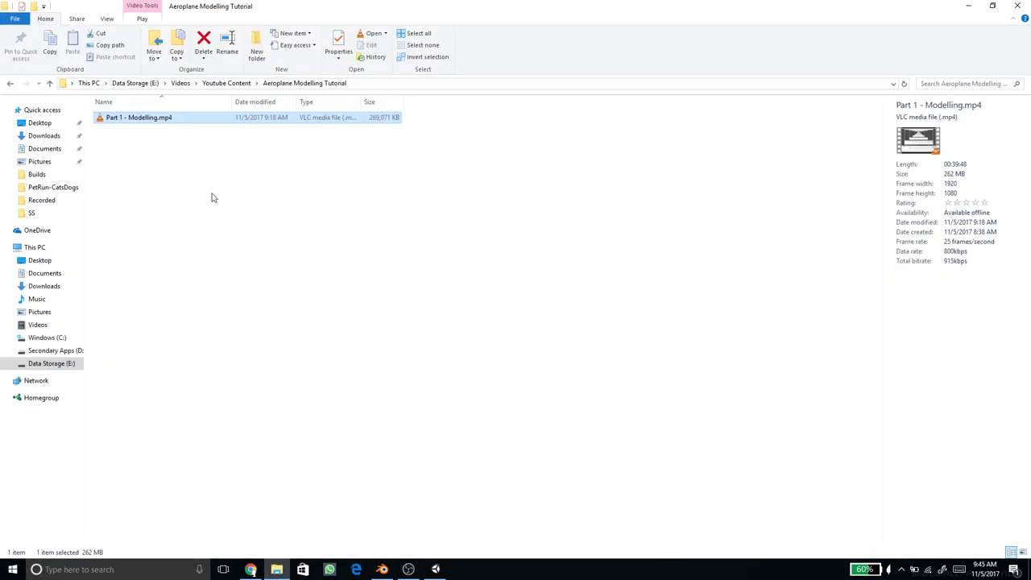
left_click(57, 364)
double_click(126, 470)
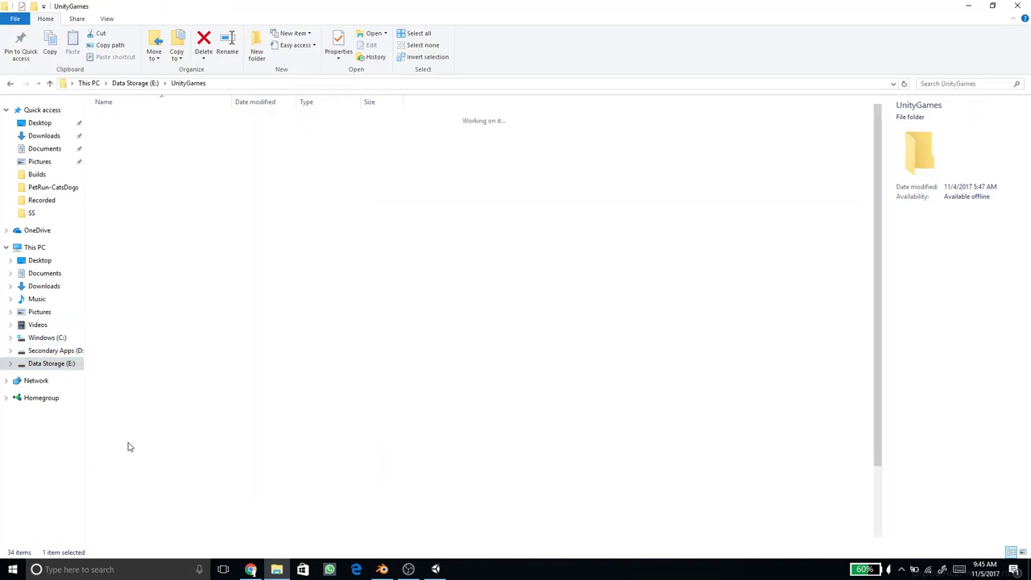
left_click(132, 119)
double_click(132, 121)
double_click(117, 129)
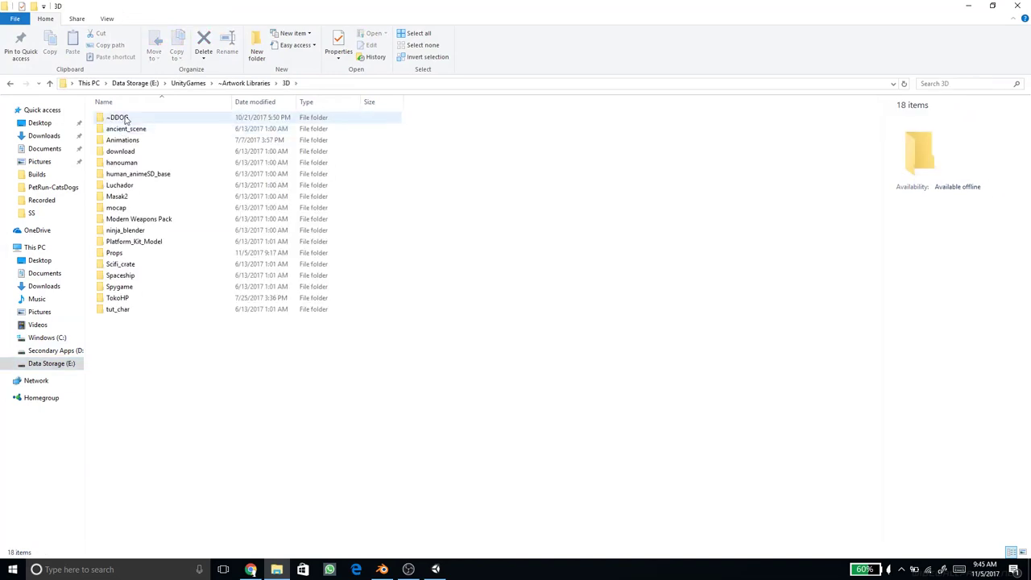
double_click(120, 253)
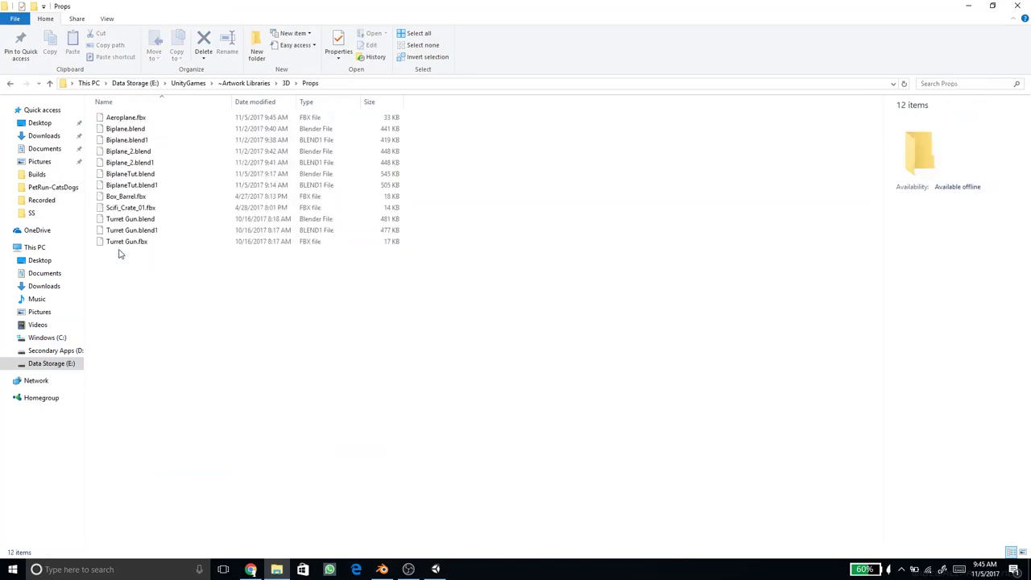
Step: Switch to the Unity project and show the Scene view
left_click(408, 571)
left_click(411, 570)
left_click(420, 574)
left_click(417, 572)
left_click(435, 570)
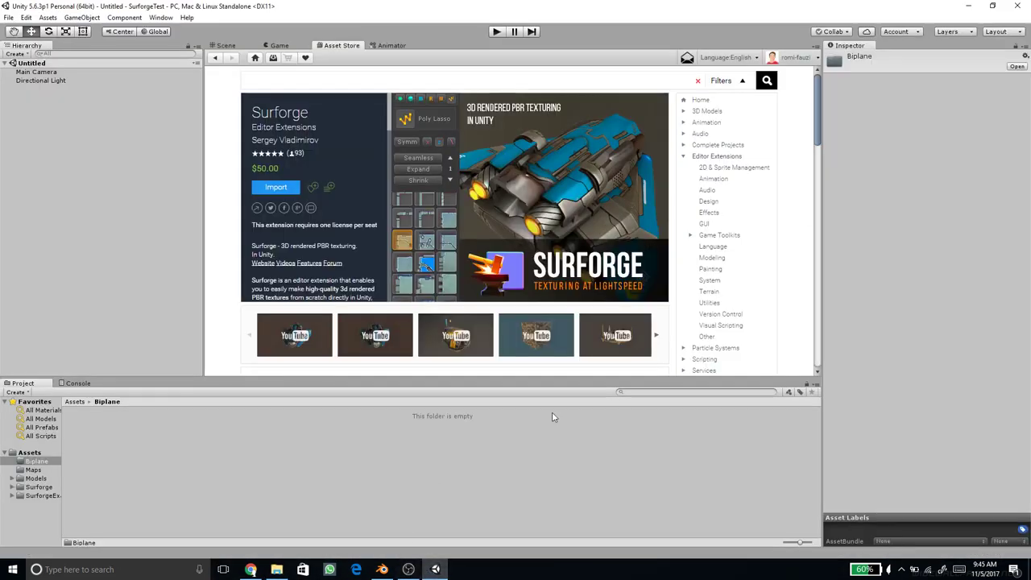
left_click(240, 46)
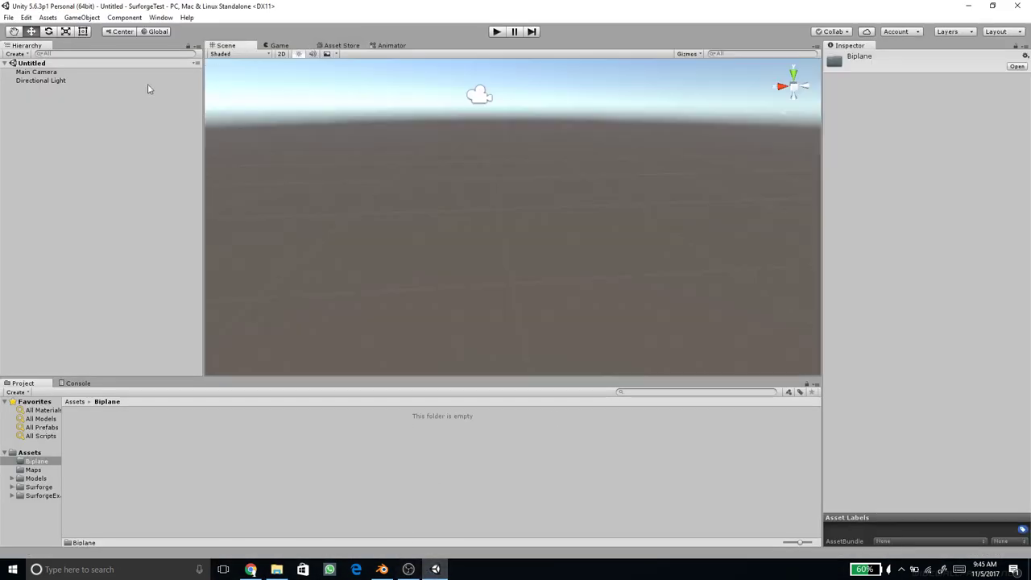
Step: Look over the Surforge and Biplane asset folders and the Surforge Asset Store page, returning to the Scene view
left_click(31, 487)
left_click(36, 497)
left_click(34, 489)
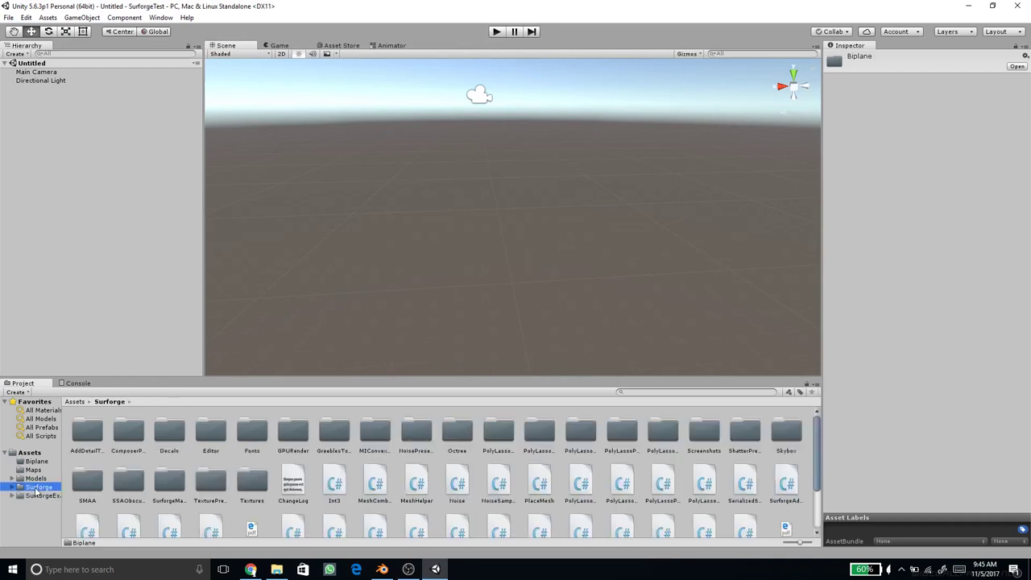
left_click(32, 464)
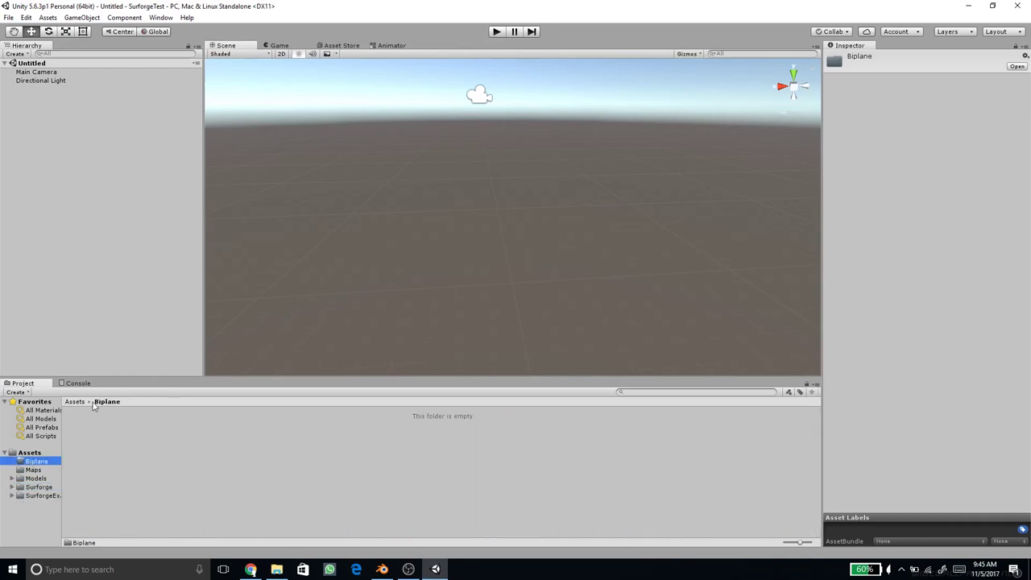
left_click(337, 46)
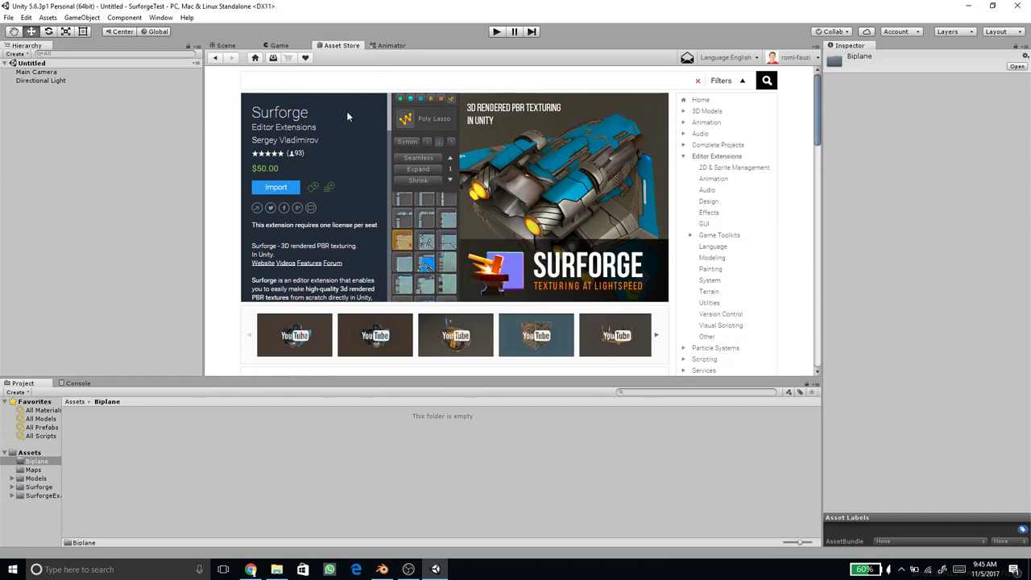
left_click(262, 46)
left_click(229, 45)
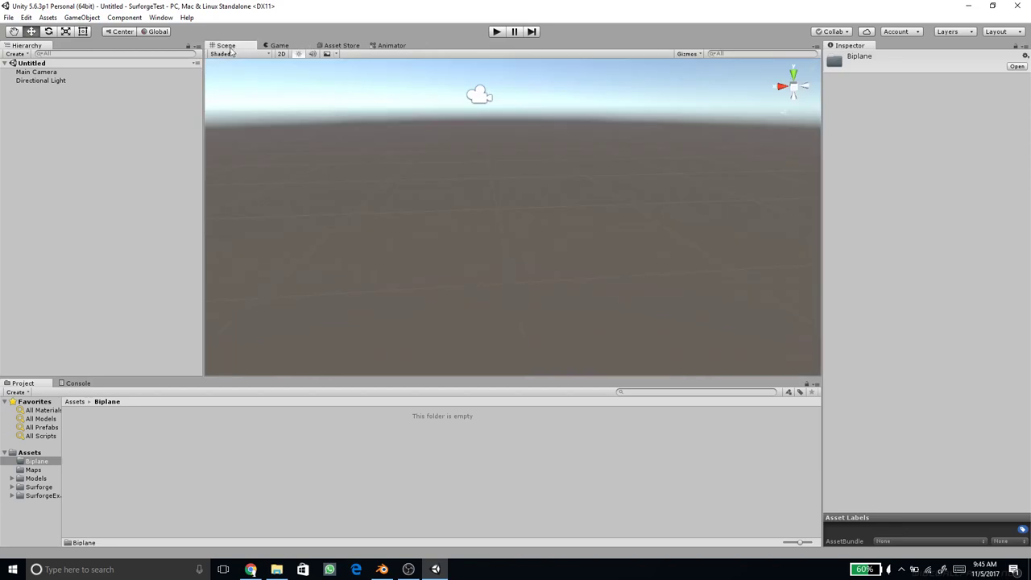
Step: Open the Surforge window and start a new texture
left_click(161, 17)
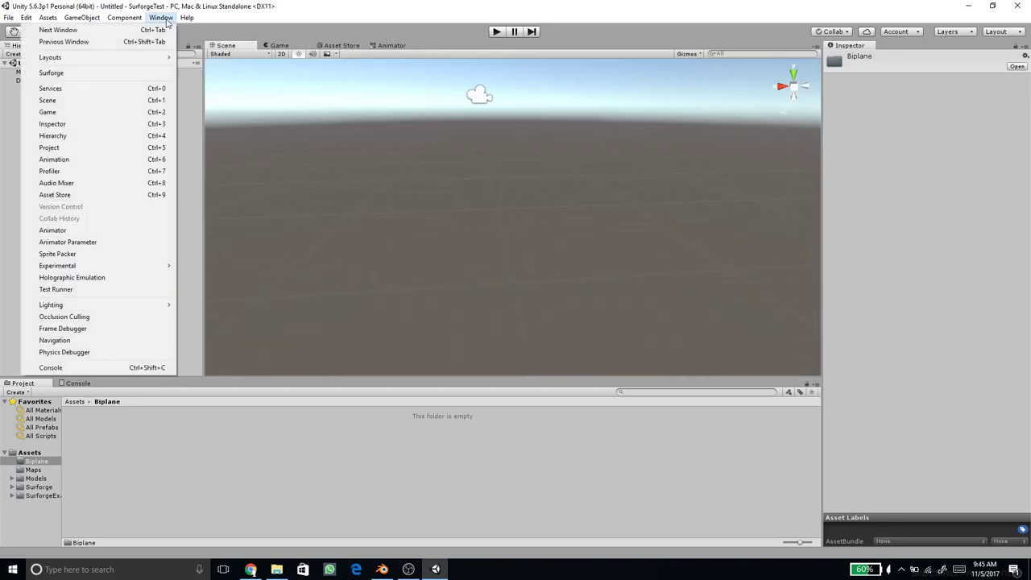
left_click(81, 73)
left_click_drag(167, 79, 344, 98)
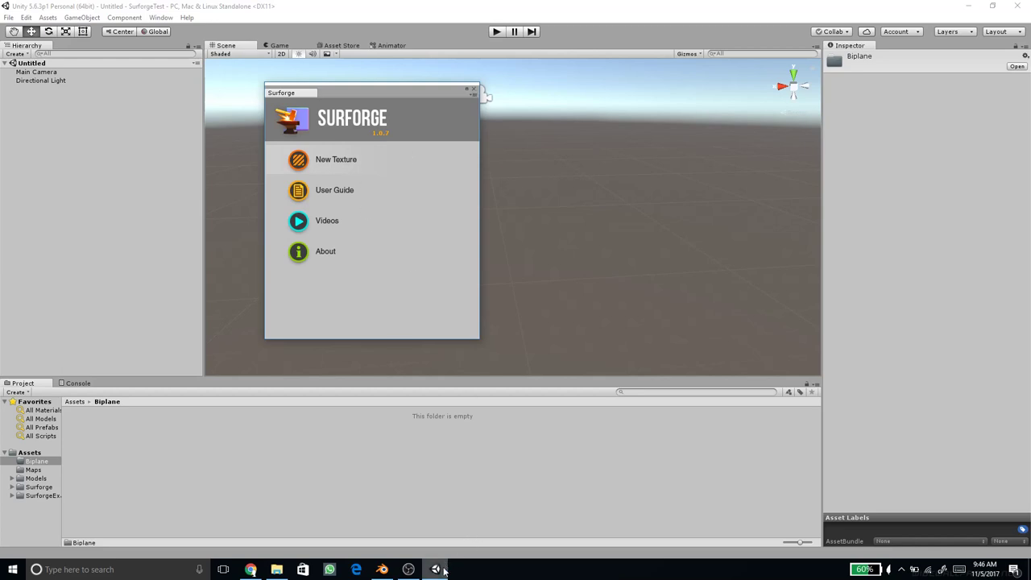
mouse_move(444, 570)
left_click(409, 519)
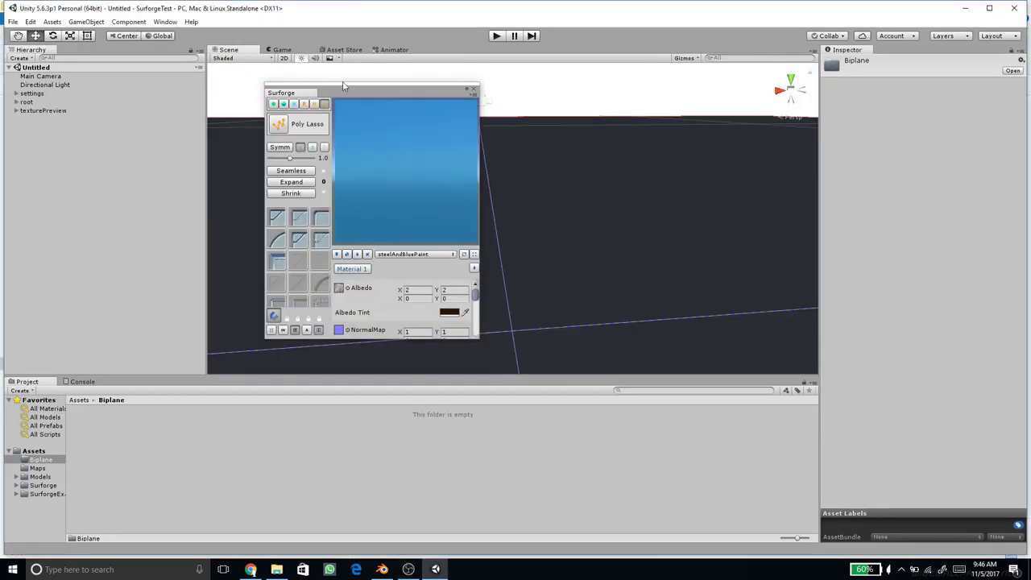
Step: Enlarge the floating Surforge window and switch the editor to the 2 by 3 layout
left_click_drag(478, 338, 585, 441)
mouse_move(362, 94)
left_mouse_down()
mouse_move(378, 87)
mouse_move(348, 100)
left_mouse_up()
left_click(165, 22)
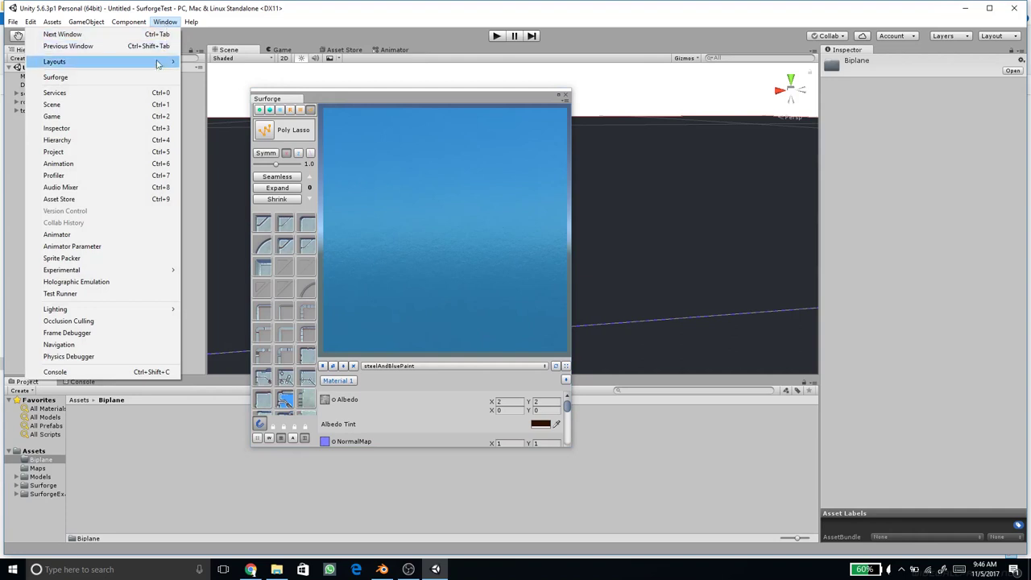
mouse_move(165, 62)
left_click(203, 62)
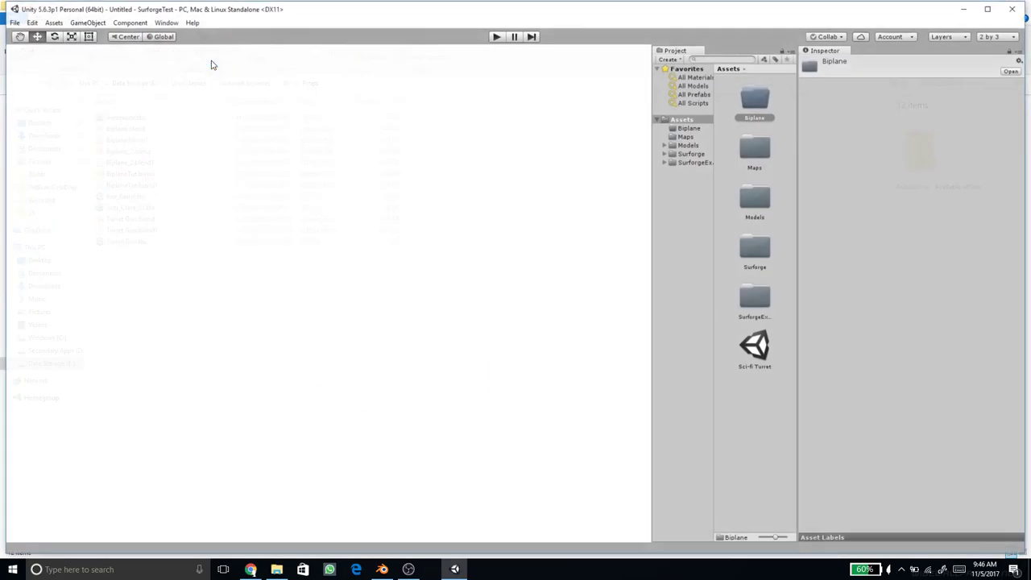
Step: Dock the Game view as a tab beside Scene and place the Hierarchy below the Project panel
left_click_drag(32, 313, 70, 61)
left_click(42, 50)
left_click_drag(516, 50, 763, 432)
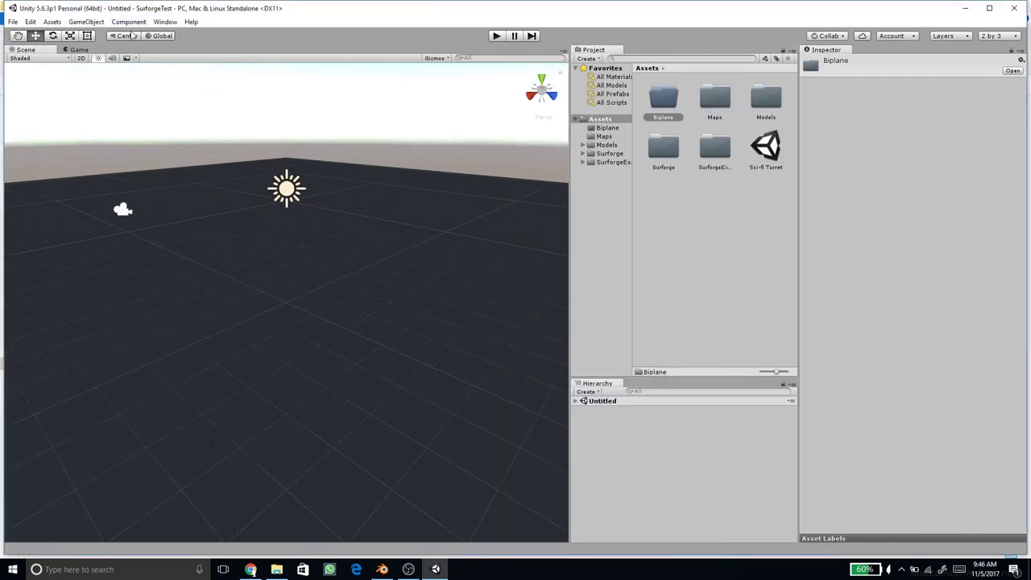
Step: Reopen the Surforge window, dock it on the left side of the Scene view and widen it
left_click(166, 22)
left_click(64, 75)
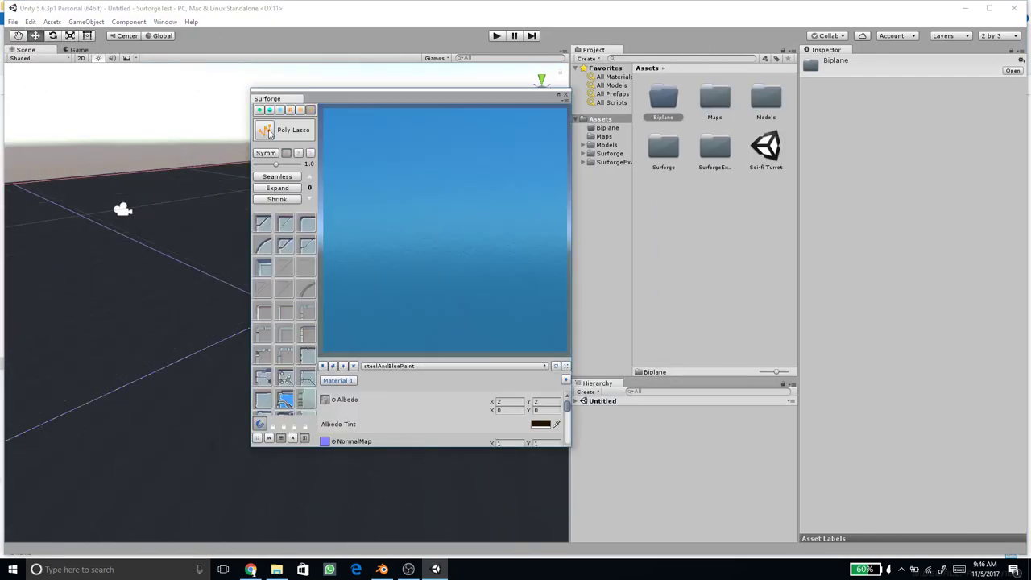
left_click_drag(279, 102, 16, 72)
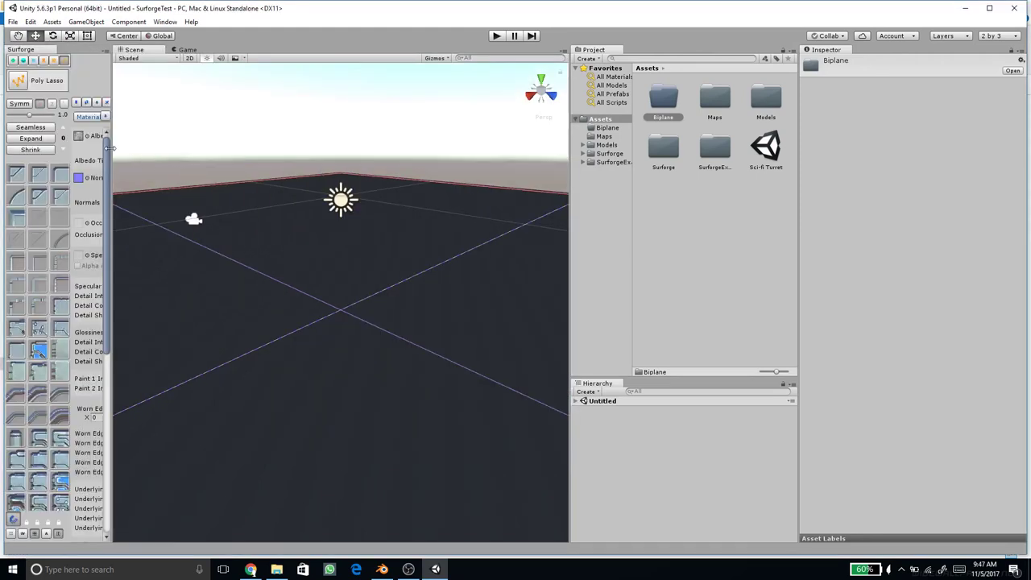
left_click_drag(110, 148, 324, 161)
Step: Resize the panels to widen the Scene view, narrow the Project and Inspector panels and make the Hierarchy taller
left_click_drag(569, 204, 679, 214)
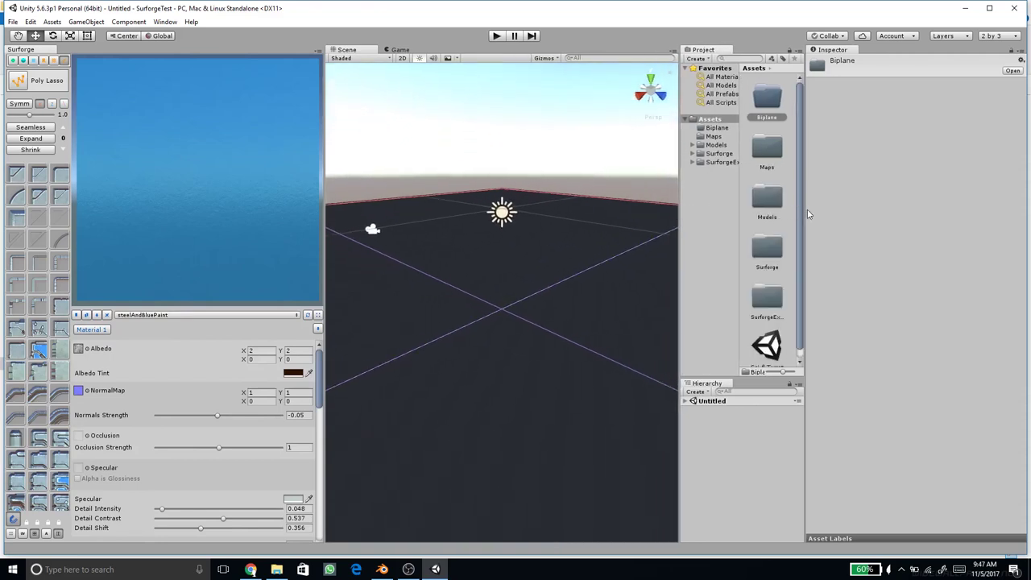
left_click_drag(804, 210, 843, 211)
left_click_drag(684, 231, 713, 228)
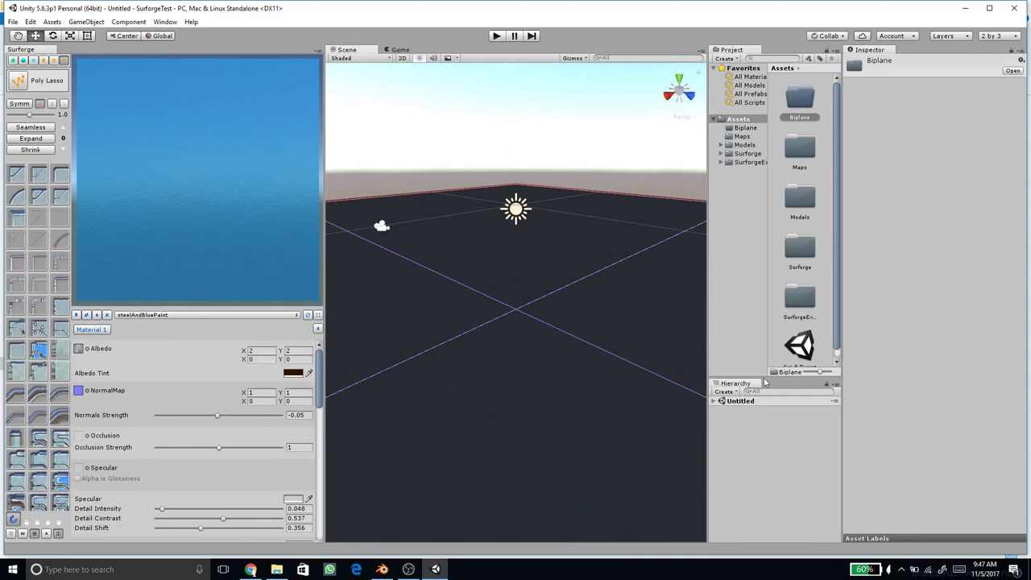
left_click_drag(762, 373, 762, 292)
Step: Set the Scene view to an orthographic top view and frame the whole Surforge texture canvas
scroll(520, 311, "down", 2)
scroll(520, 311, "down", 2)
middle_click_drag(586, 373, 574, 313)
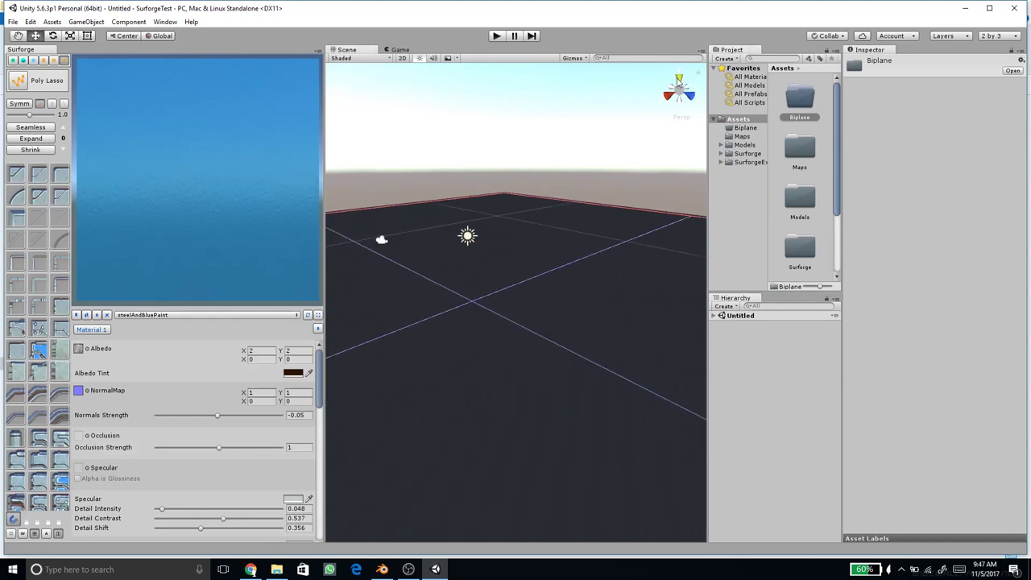
left_click(678, 81)
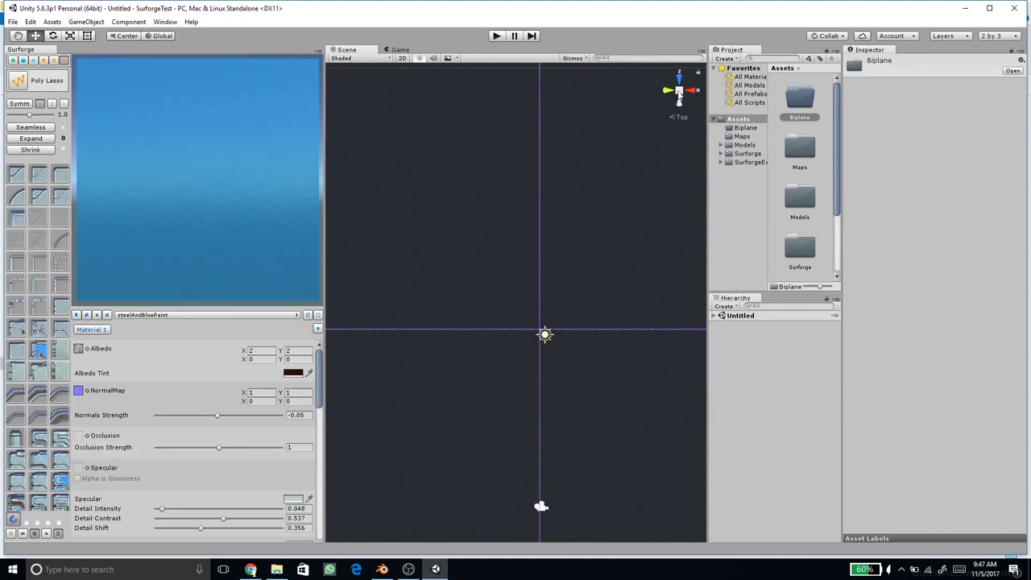
left_click(679, 90)
scroll(606, 270, "down", 12)
scroll(606, 270, "up", 3)
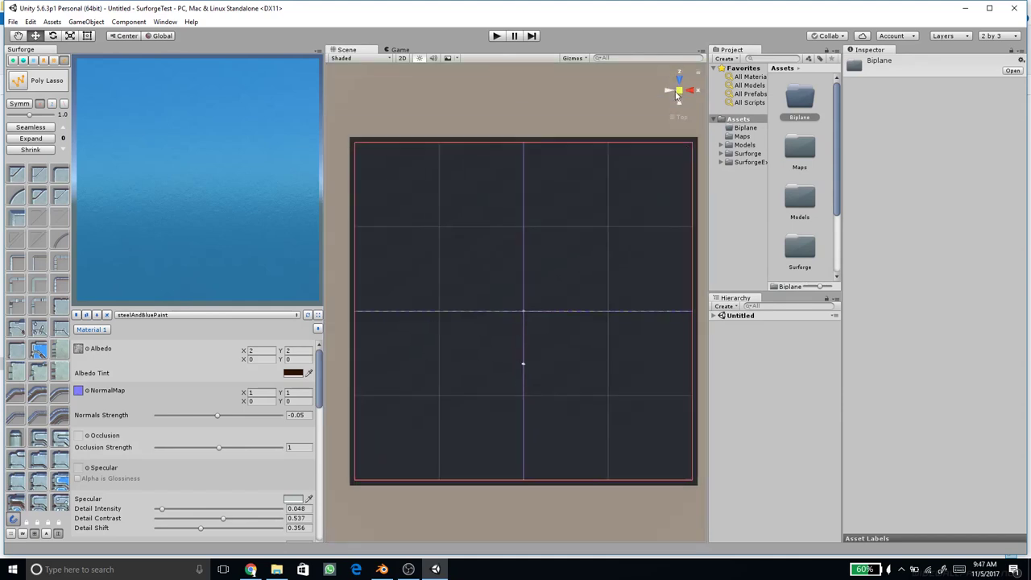
middle_click_drag(585, 297, 585, 268)
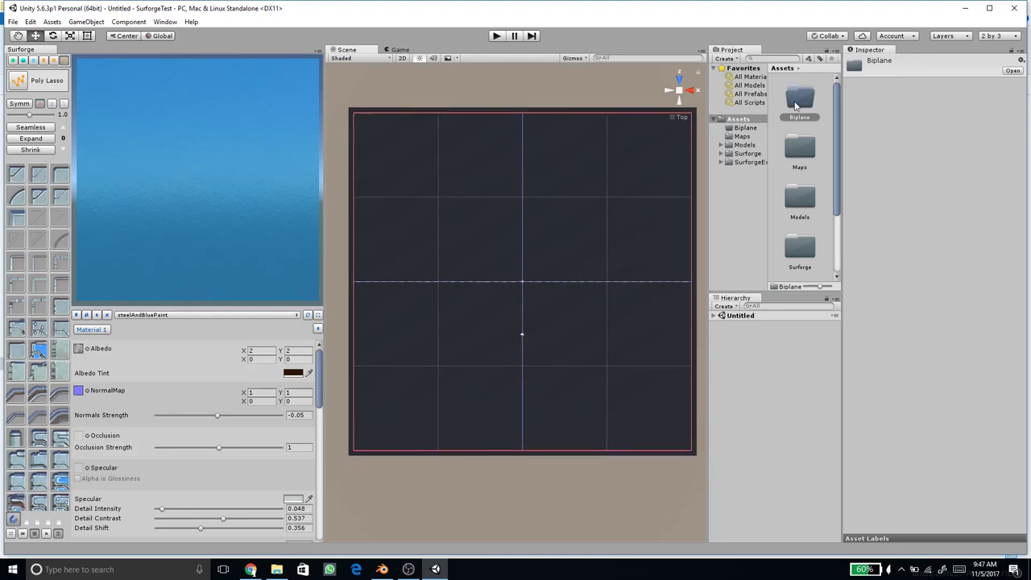
Step: Import Aeroplane.fbx from the Props folder into the project's Biplane folder and show its import settings
double_click(796, 103)
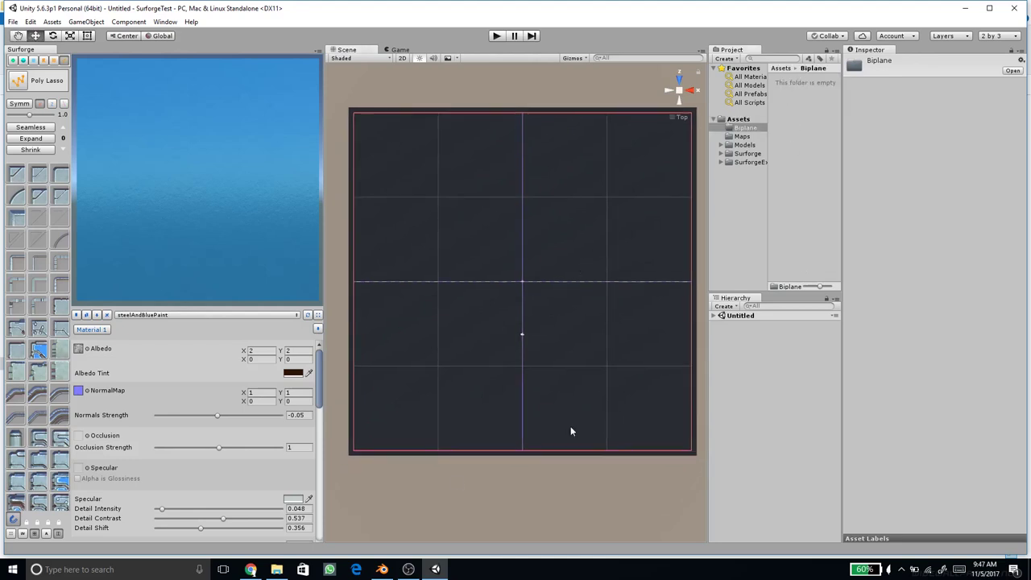
left_click(277, 570)
left_click_drag(126, 118, 801, 143)
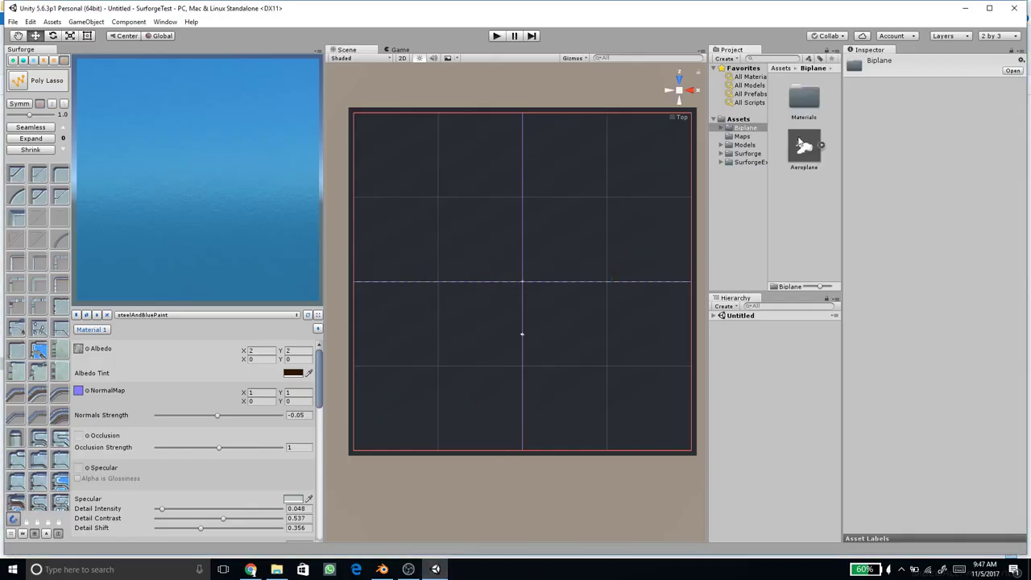
left_click(813, 153)
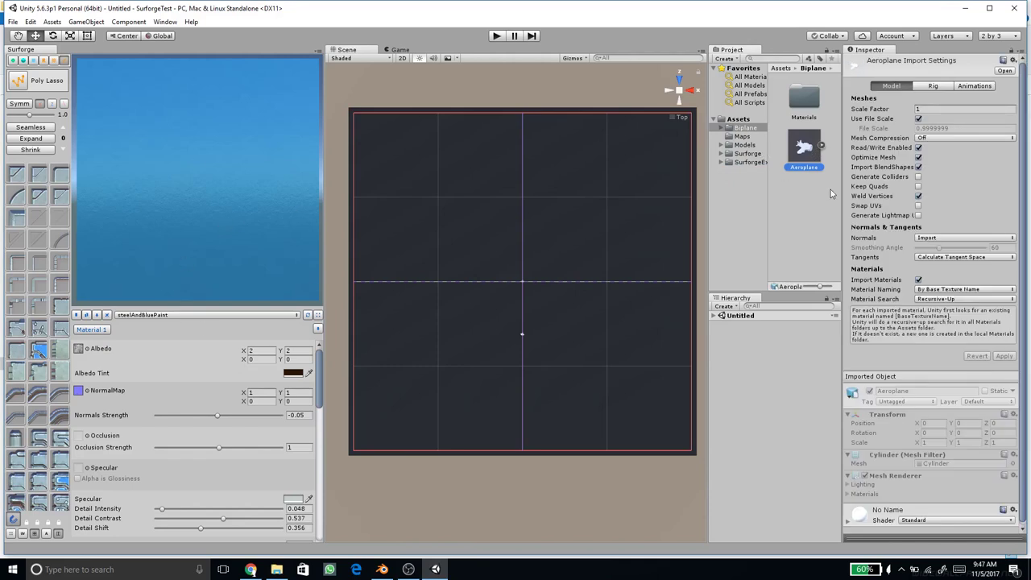
Step: Display Surforge's render settings and list the Aeroplane asset with its Cylinder mesh exposed in the Biplane folder
left_click(52, 61)
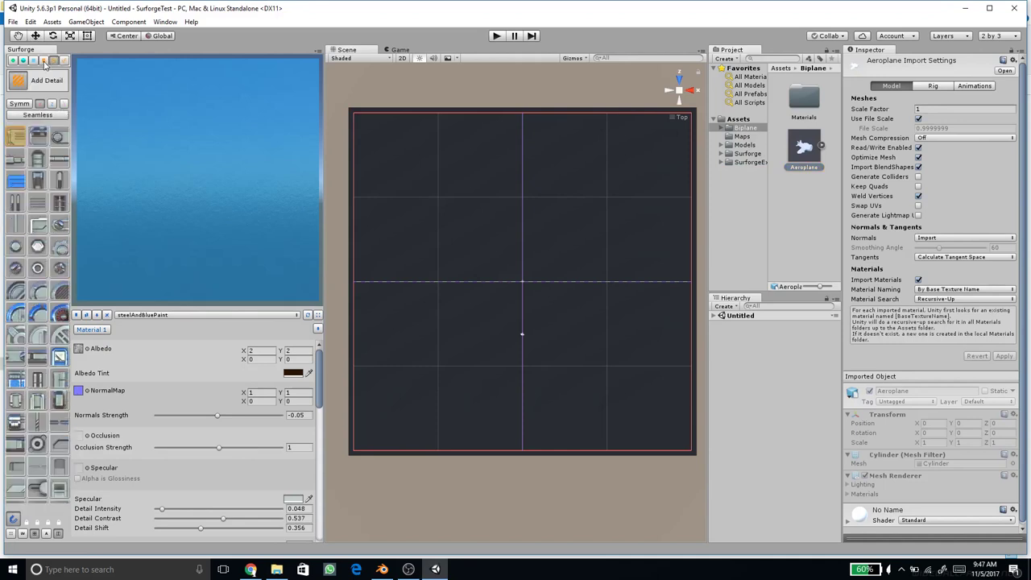
left_click(45, 62)
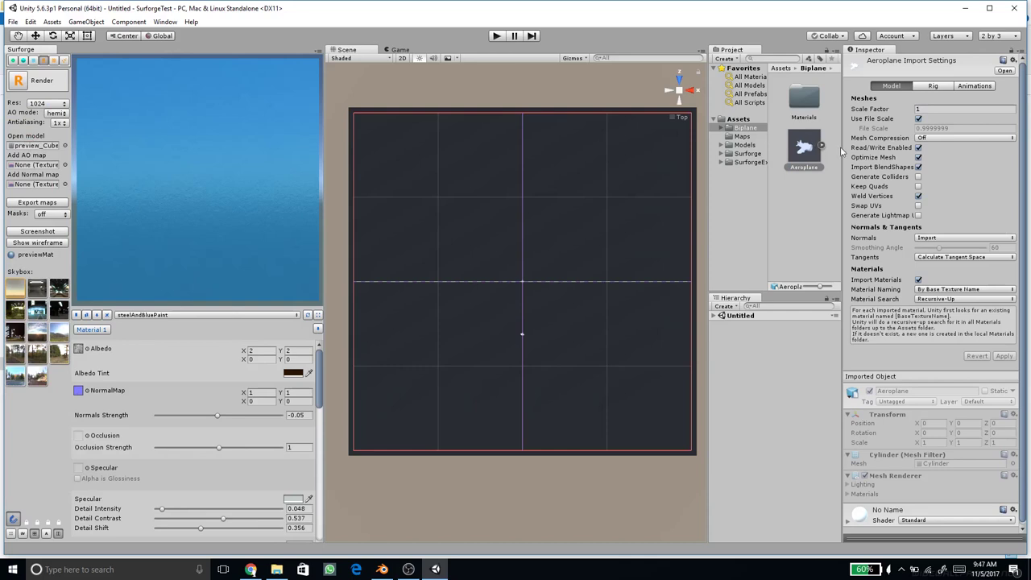
left_click(823, 147)
left_click(807, 208)
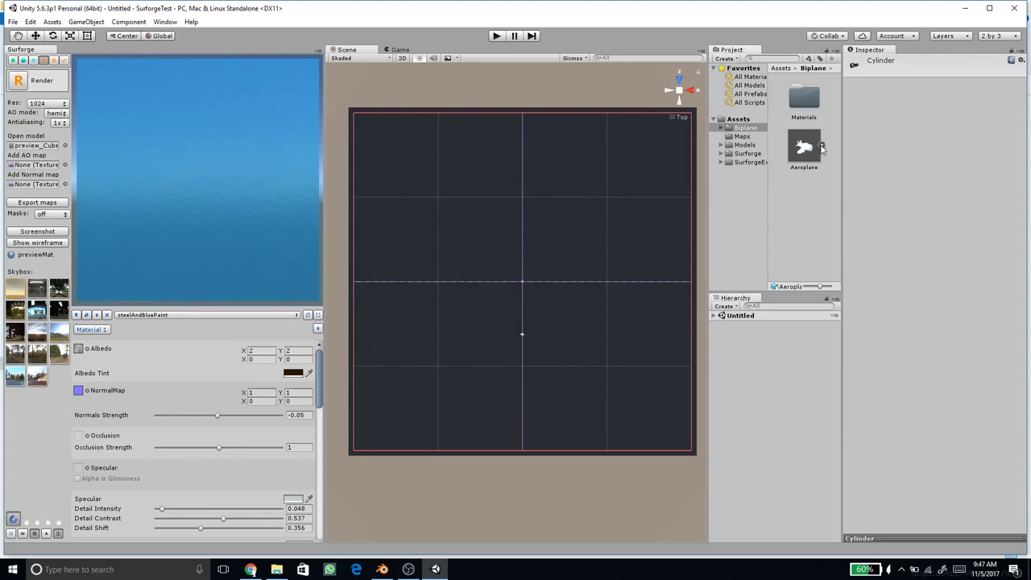
left_click_drag(819, 286, 798, 288)
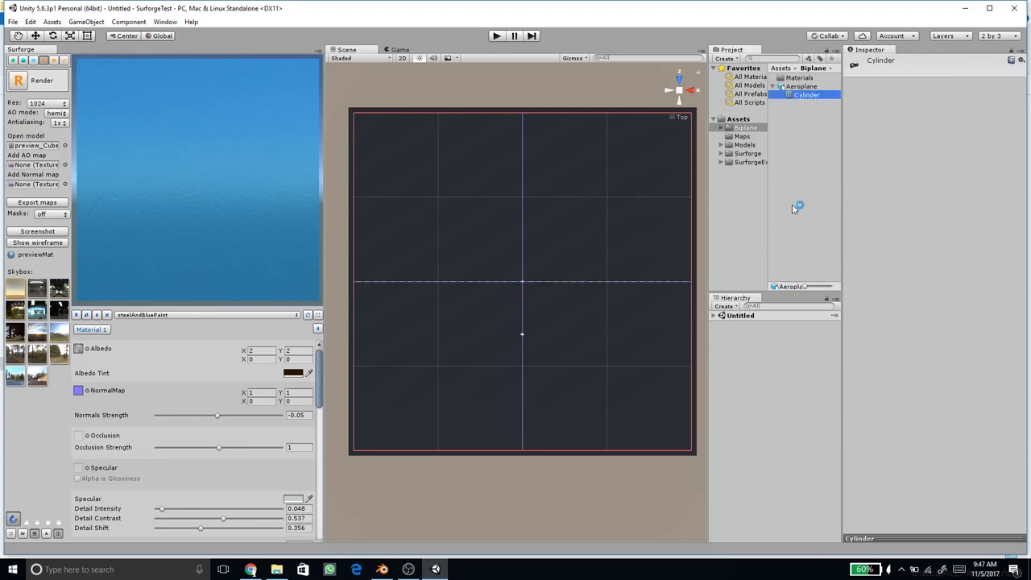
Step: Assign the Aeroplane's Cylinder mesh as Surforge's open model and turn the preview to view the plane
left_click(801, 87)
left_click(806, 95)
left_click(162, 238)
left_click_drag(160, 234, 29, 146)
left_click_drag(221, 229, 170, 240)
left_click_drag(200, 203, 232, 219)
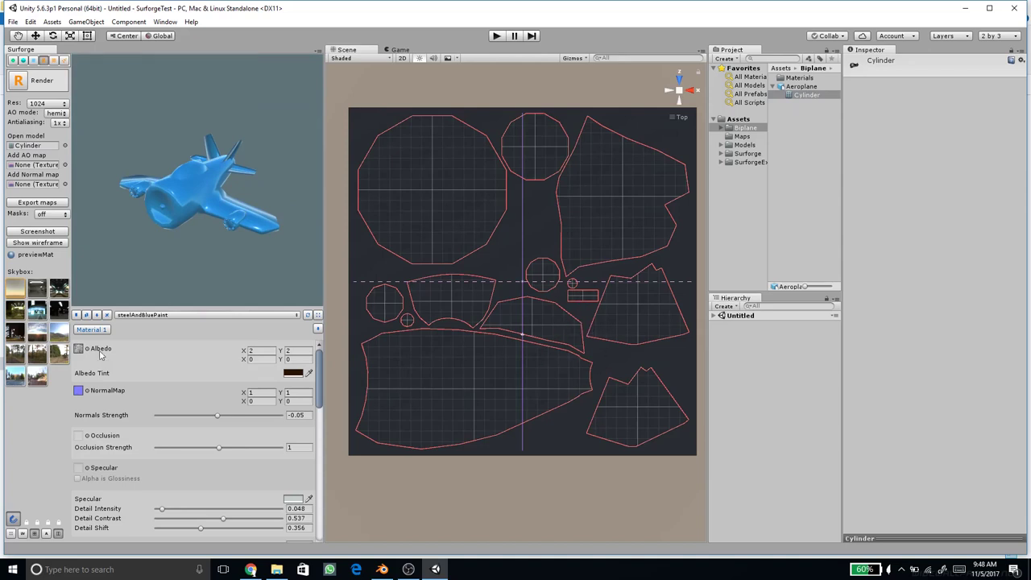
Step: Try several other skyboxes on the aeroplane preview and switch back to the first sky
left_click(38, 292)
left_click_drag(211, 248, 100, 292)
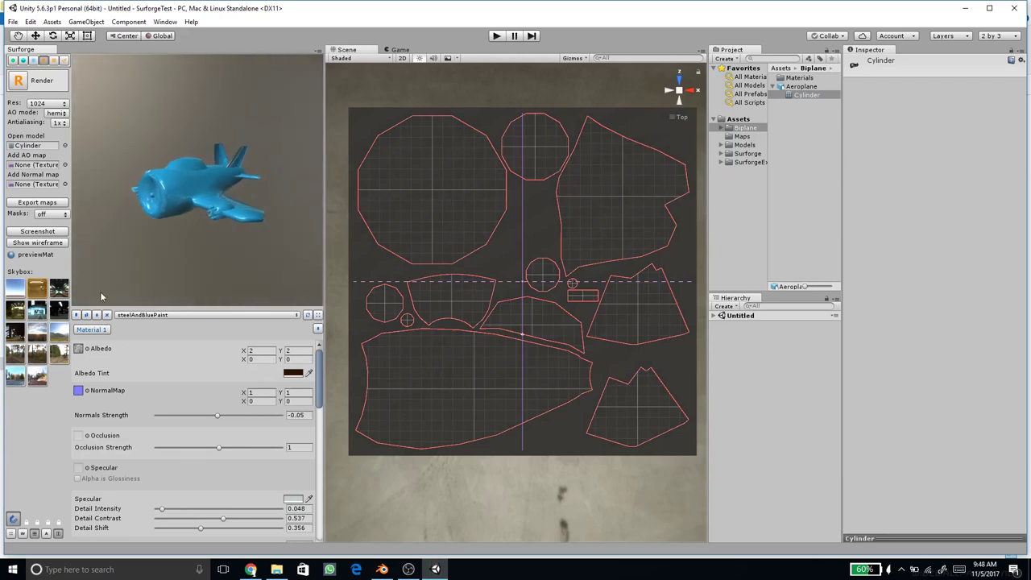
left_click(59, 289)
left_click_drag(203, 242, 178, 226)
left_click(16, 312)
left_click(14, 290)
left_click_drag(228, 187, 209, 176)
mouse_move(175, 218)
left_mouse_down()
mouse_move(250, 236)
mouse_move(173, 233)
left_mouse_up()
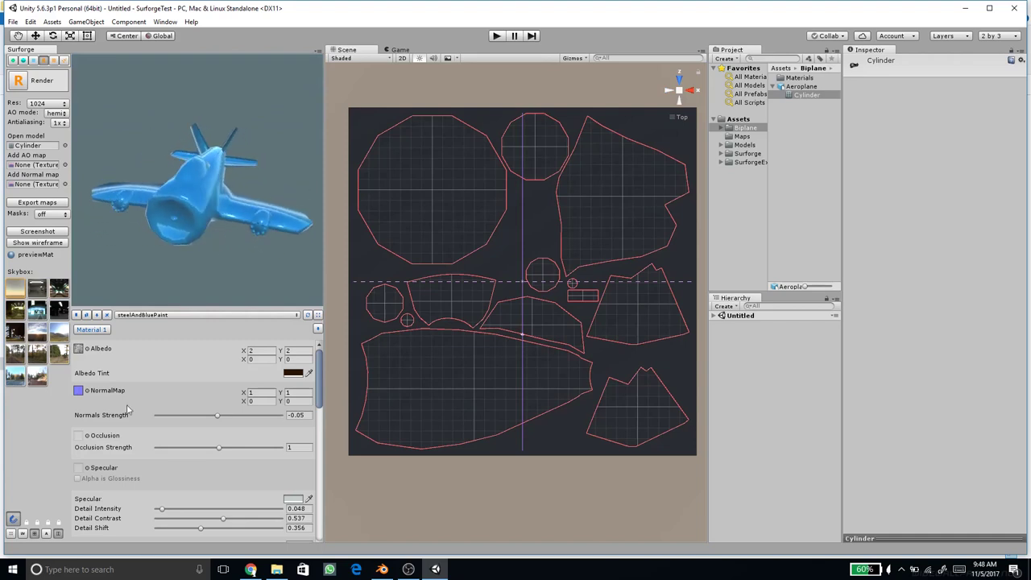
Step: Show the model's UV wireframe on the texture canvas, comparing it with the grid display
left_click(22, 534)
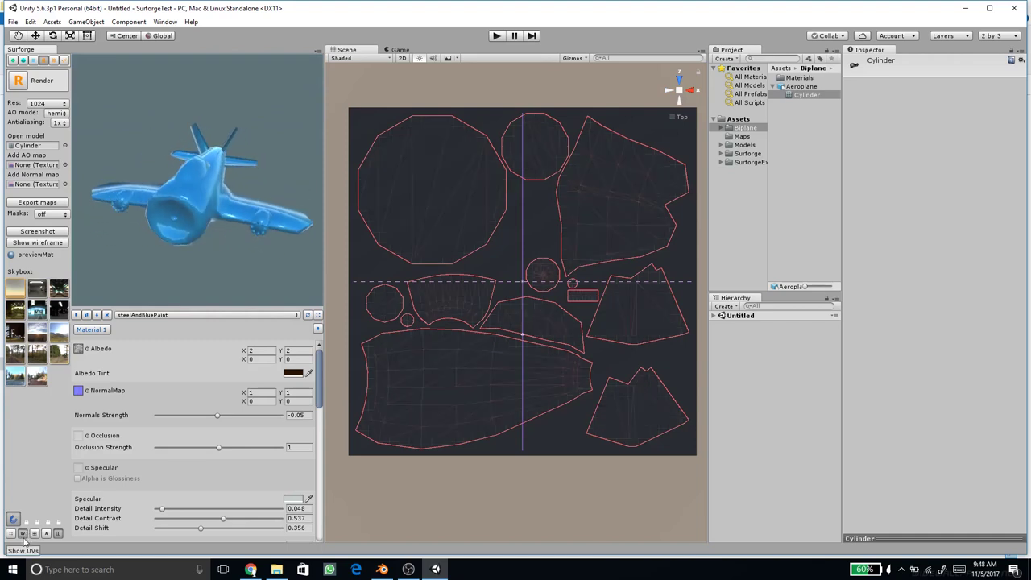
scroll(499, 391, "up", 1)
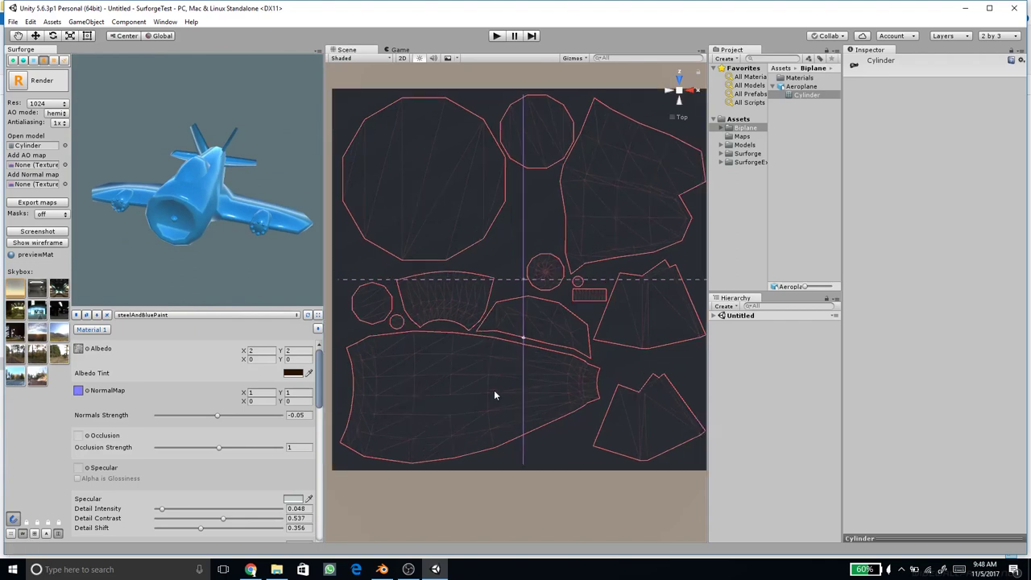
left_click(33, 535)
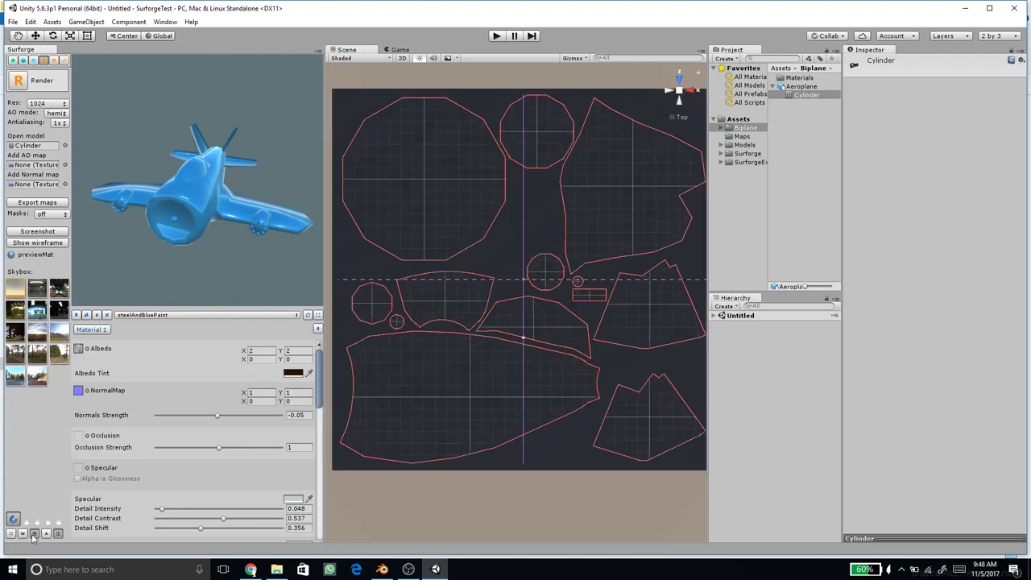
left_click(22, 534)
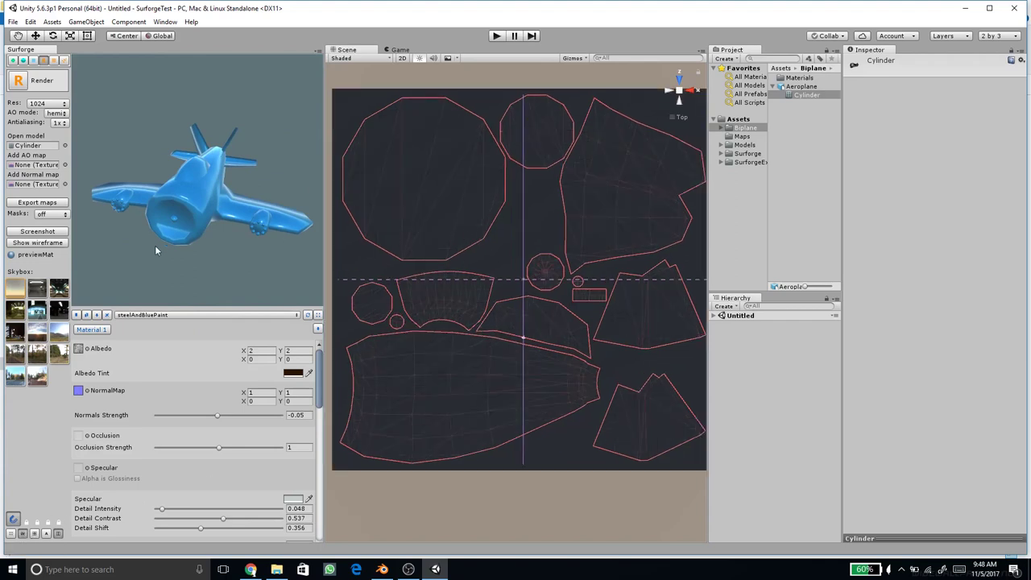
left_click_drag(156, 250, 138, 249)
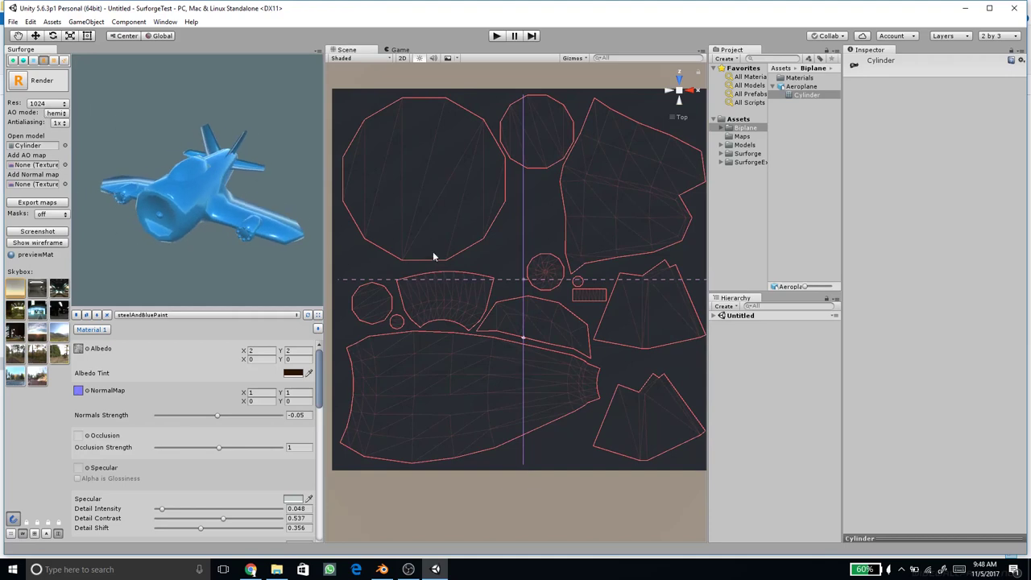
Step: Create a Poly Lasso shape from the large fuselage UV island in the lower part of the canvas
left_click(54, 62)
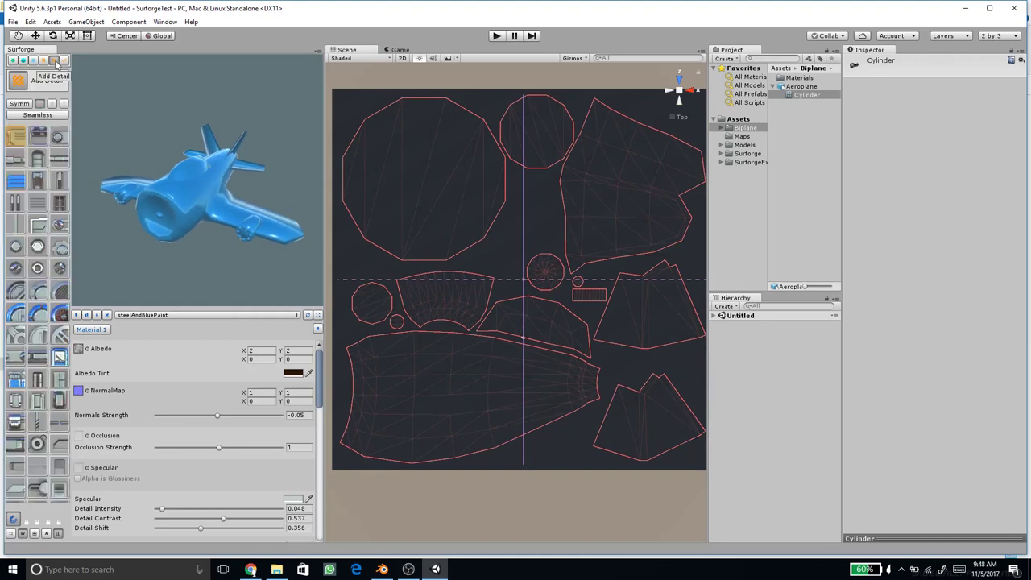
left_click(64, 61)
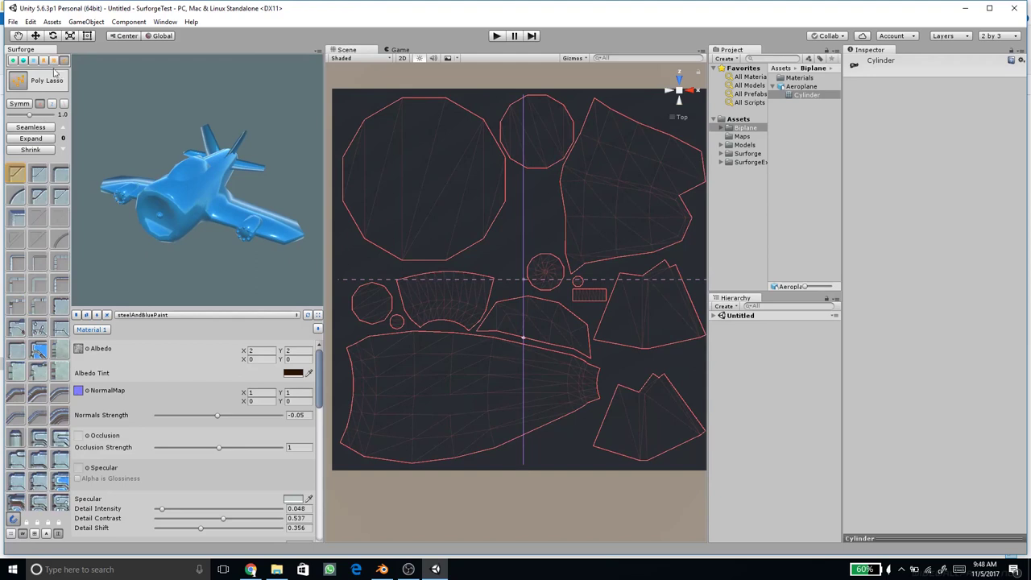
mouse_move(237, 264)
middle_mouse_down()
mouse_move(241, 253)
mouse_move(232, 256)
middle_mouse_up()
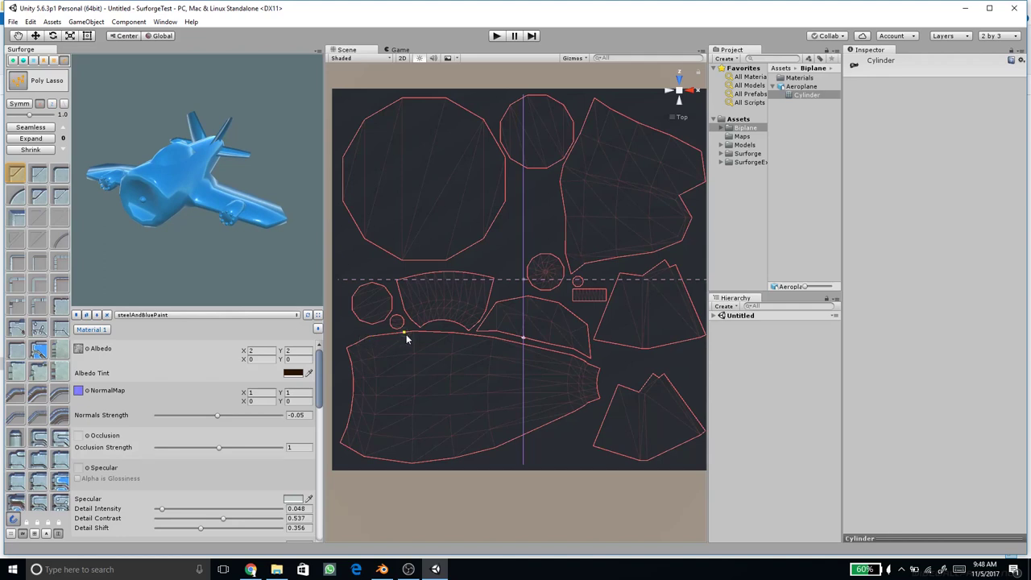
left_click(386, 333)
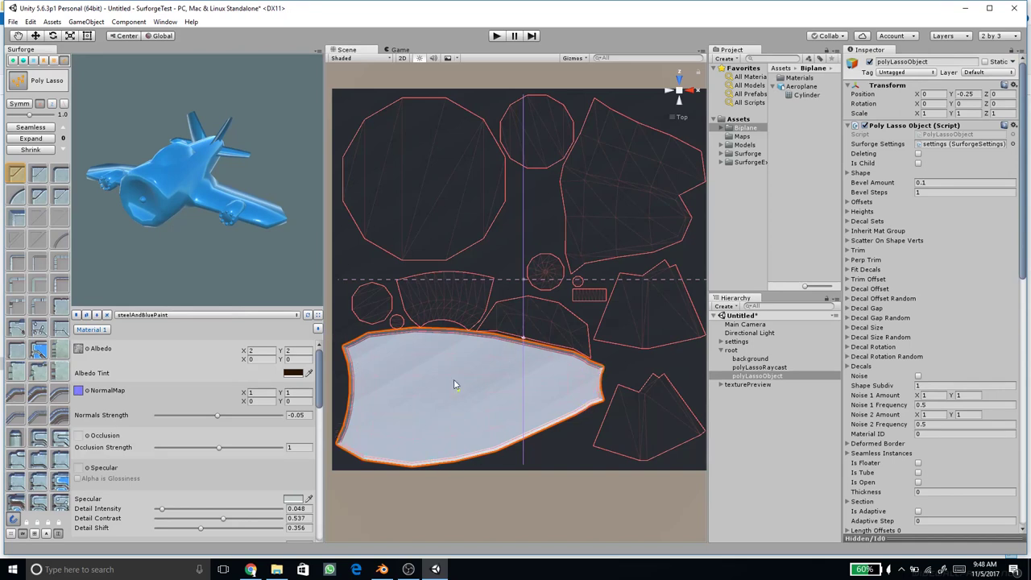
Step: Examine the beveled fuselage shape and its seam on the aeroplane's nose, in the preview and on the canvas
mouse_move(225, 235)
left_mouse_down()
mouse_move(214, 218)
mouse_move(247, 251)
mouse_move(242, 227)
mouse_move(225, 235)
left_mouse_up()
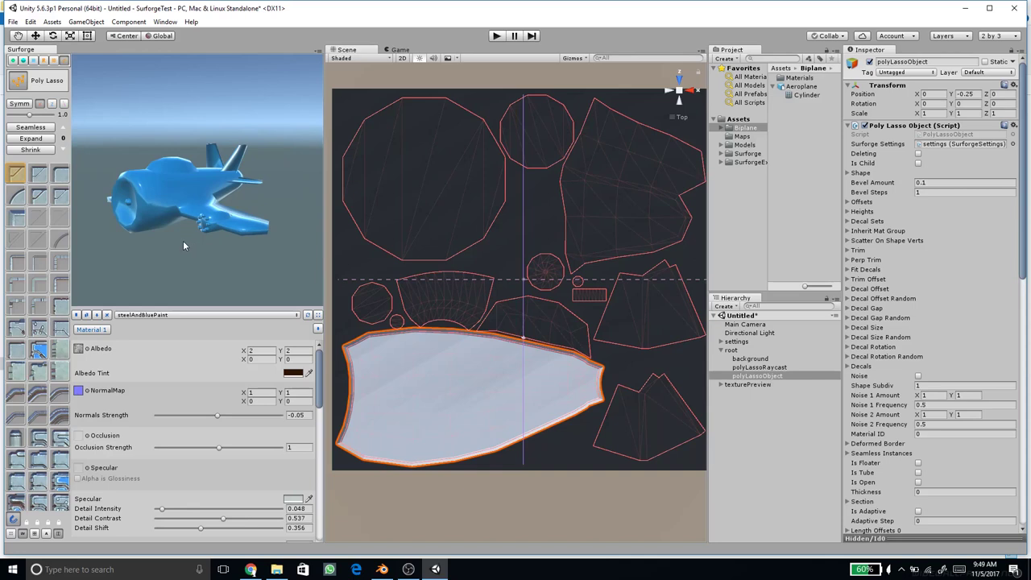
left_click_drag(165, 183, 181, 196)
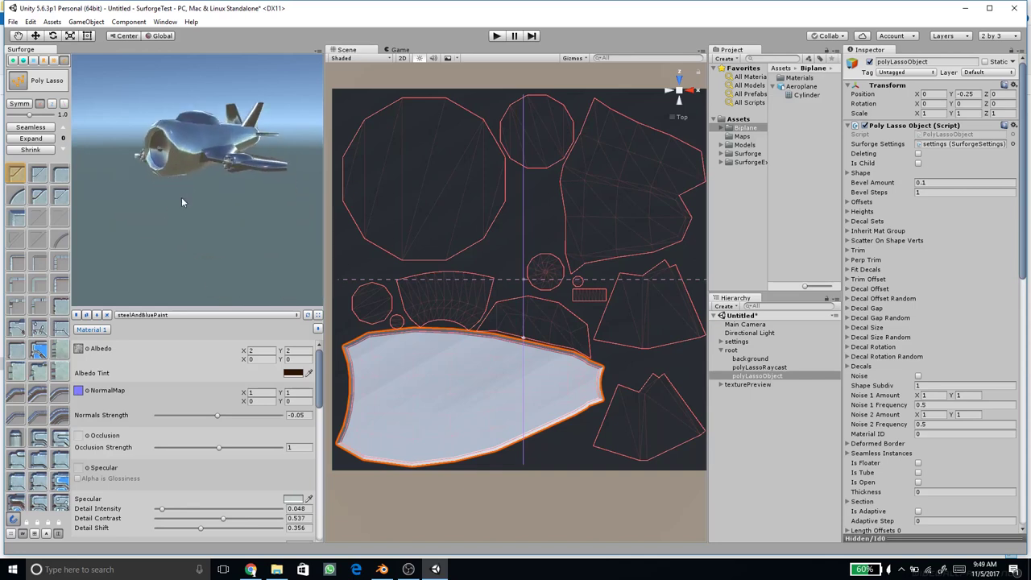
left_click_drag(244, 244, 234, 205)
scroll(245, 202, "up", 5)
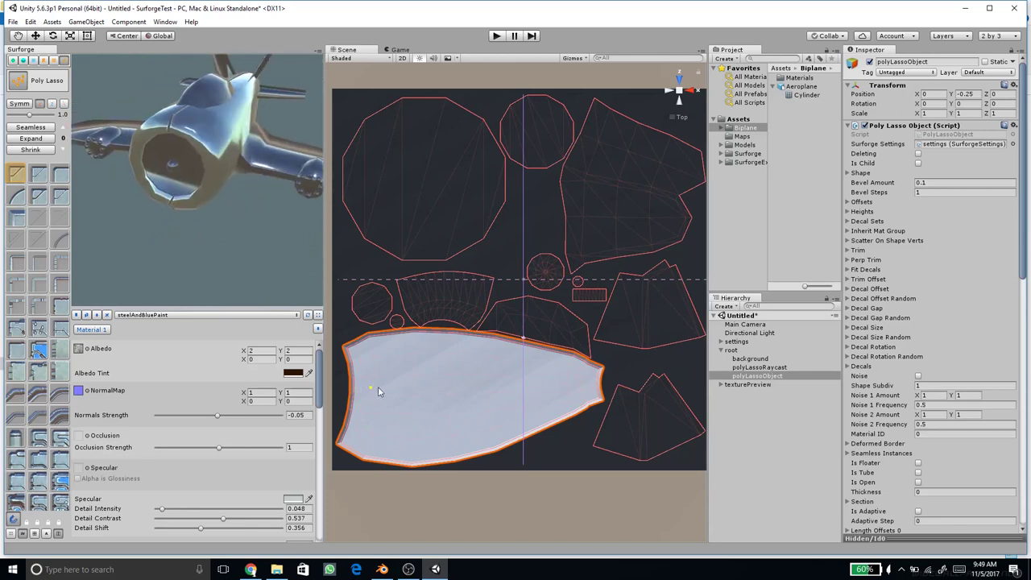
scroll(373, 407, "up", 5)
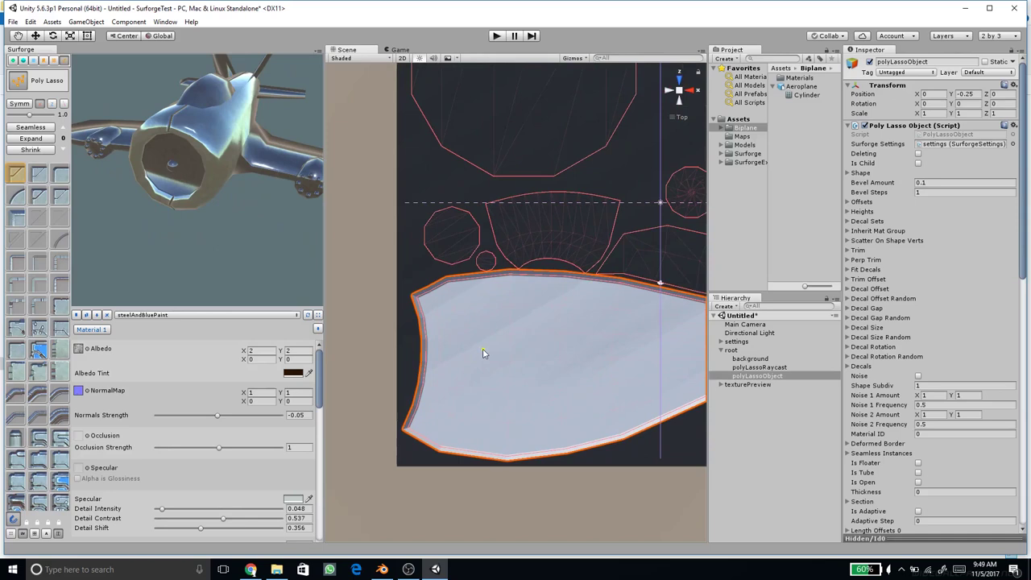
scroll(178, 126, "up", 4)
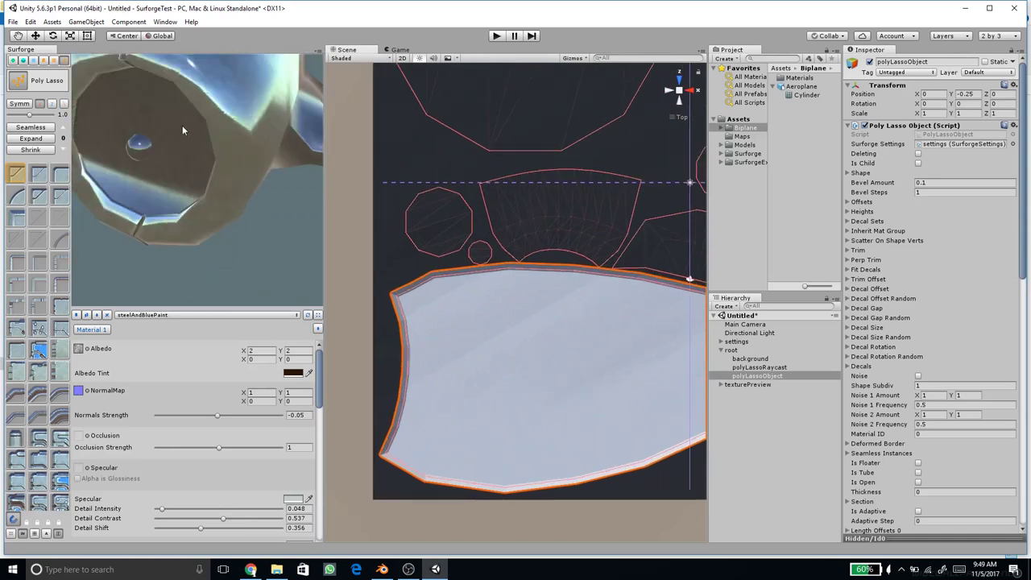
scroll(178, 110, "down", 3)
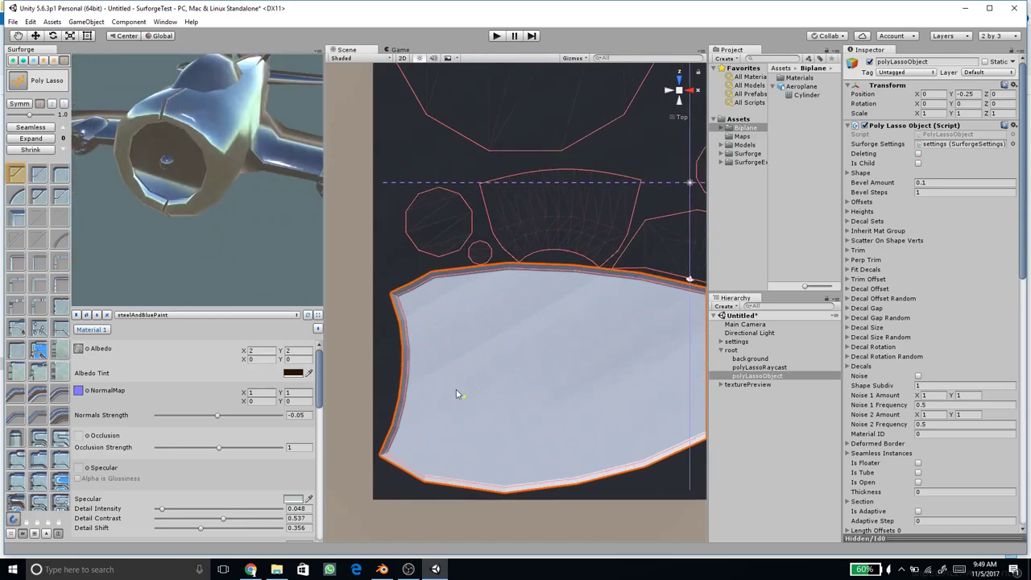
Step: Expand the fuselage shape beyond its UV outline and check the seam on the aeroplane preview
left_click(39, 144)
left_click(39, 144)
left_click(38, 143)
left_click(39, 144)
scroll(400, 298, "up", 1)
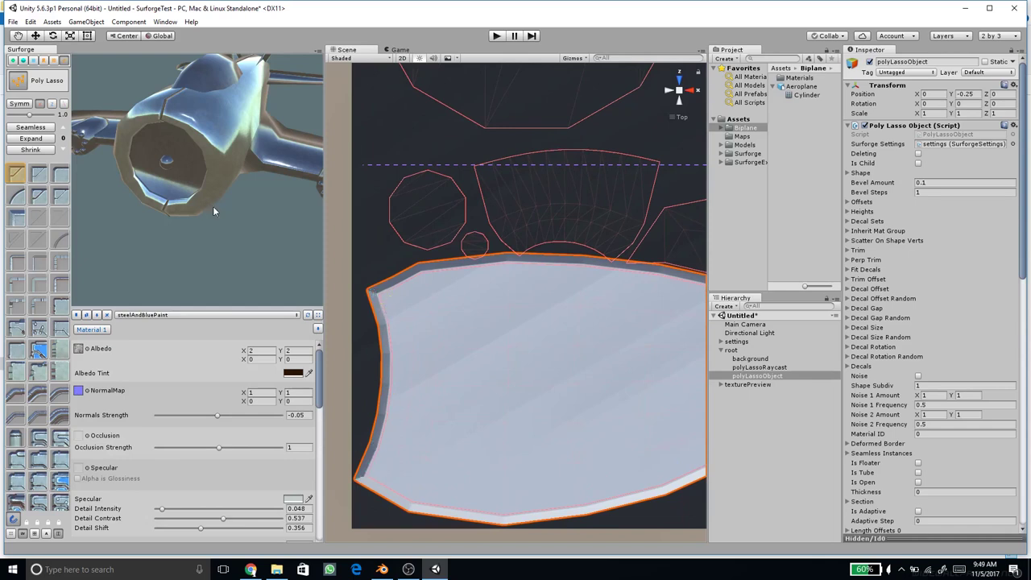
mouse_move(213, 220)
left_mouse_down()
mouse_move(207, 244)
mouse_move(170, 214)
mouse_move(181, 198)
mouse_move(239, 235)
mouse_move(144, 184)
mouse_move(194, 224)
left_mouse_up()
scroll(546, 317, "down", 5)
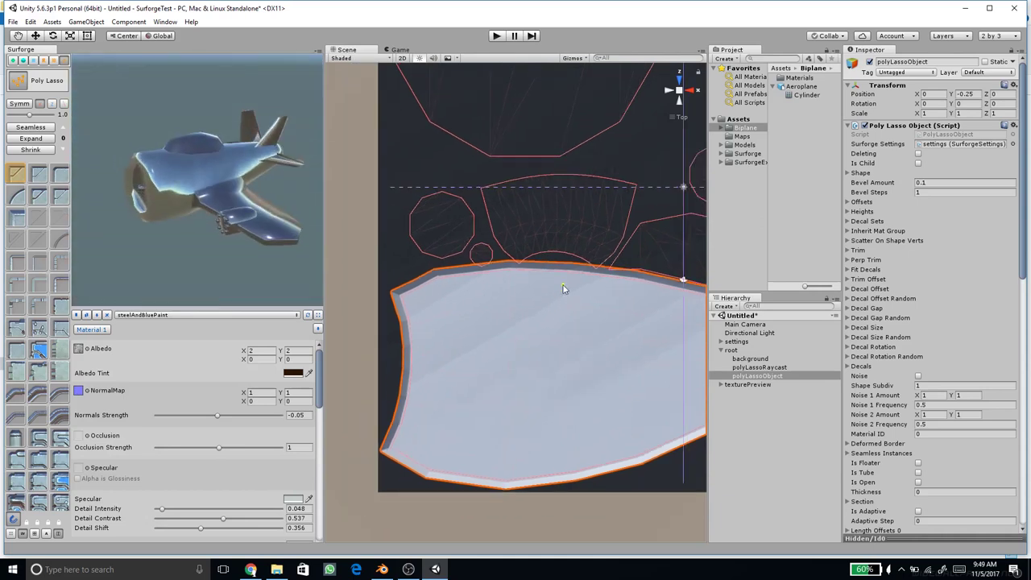
Step: Create Poly Lasso shapes from the large wing UV island and the two round islands along the canvas's upper edge
mouse_move(552, 276)
middle_mouse_down()
mouse_move(526, 274)
mouse_move(506, 250)
middle_mouse_up()
scroll(564, 270, "down", 3)
middle_click_drag(596, 281, 480, 261)
middle_click_drag(575, 267, 570, 382)
middle_click_drag(528, 207, 508, 249)
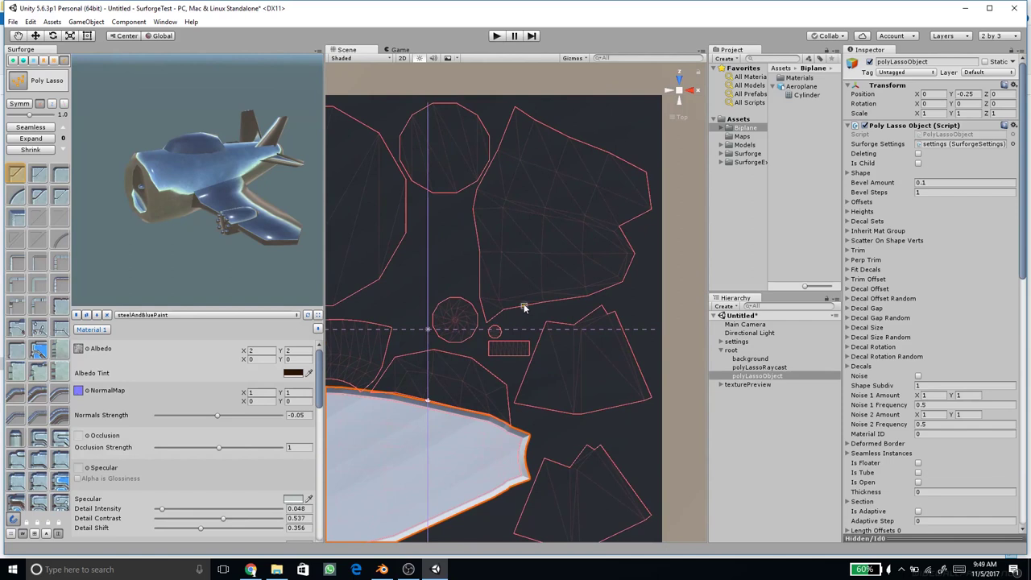
left_click(524, 307)
middle_click_drag(441, 232, 541, 228)
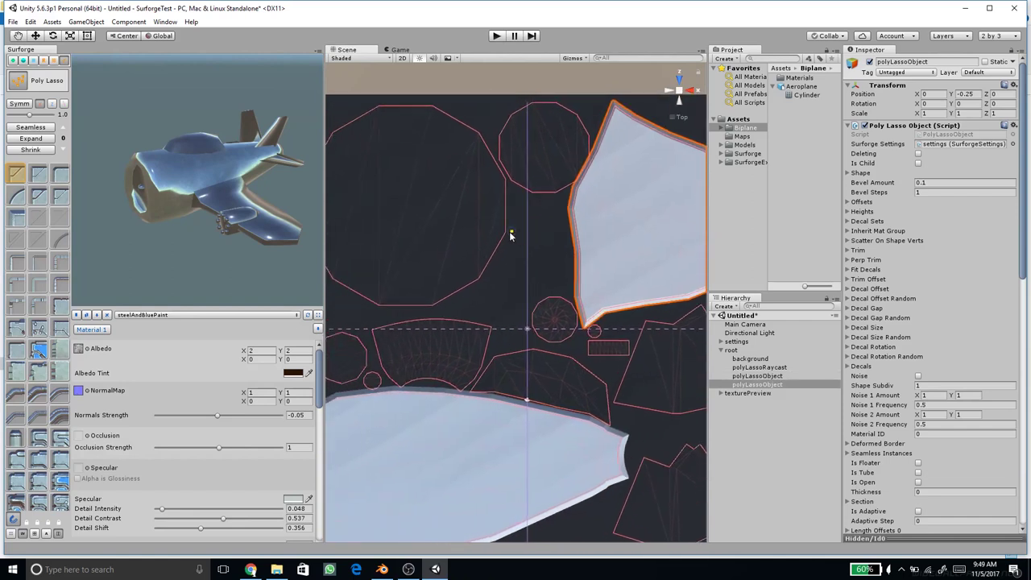
left_click(506, 235)
left_click(521, 190)
Step: Create Poly Lasso shapes from the fan-shaped island, the two small round islands beside it and the curved island above the fuselage
middle_click_drag(511, 320, 548, 195)
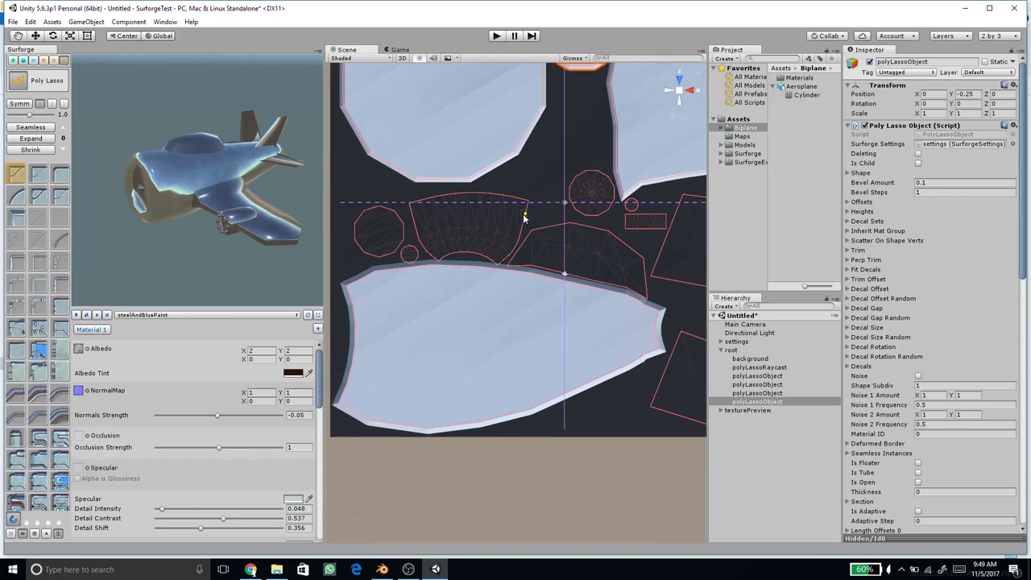
left_click(525, 219)
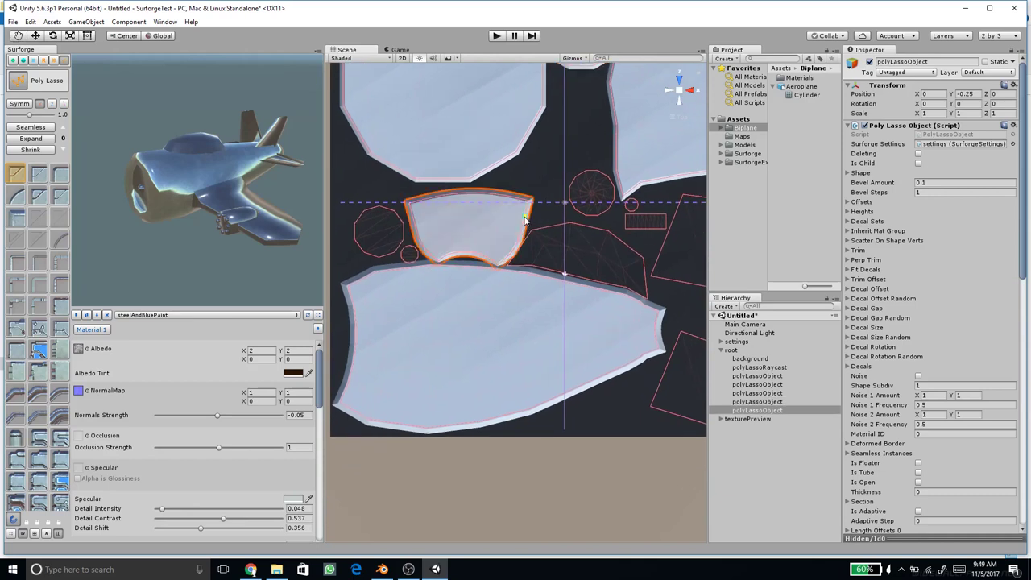
left_click(404, 231)
left_click(414, 253)
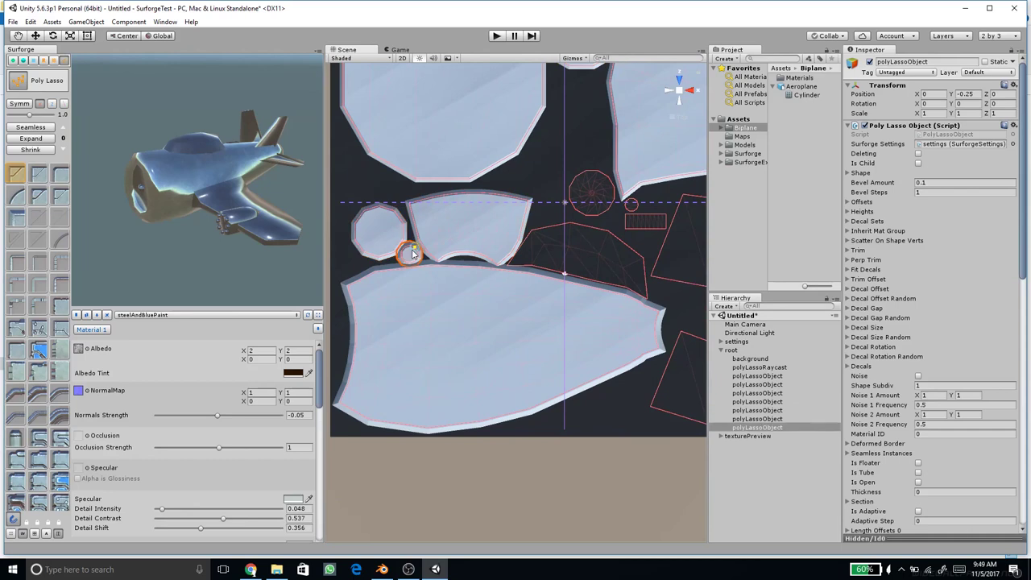
left_click(591, 229)
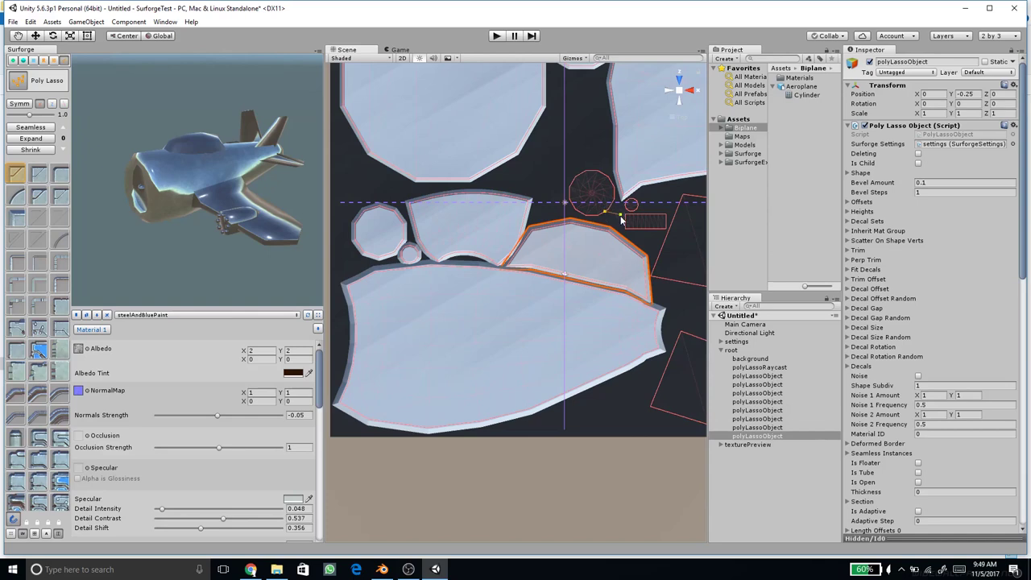
key("w")
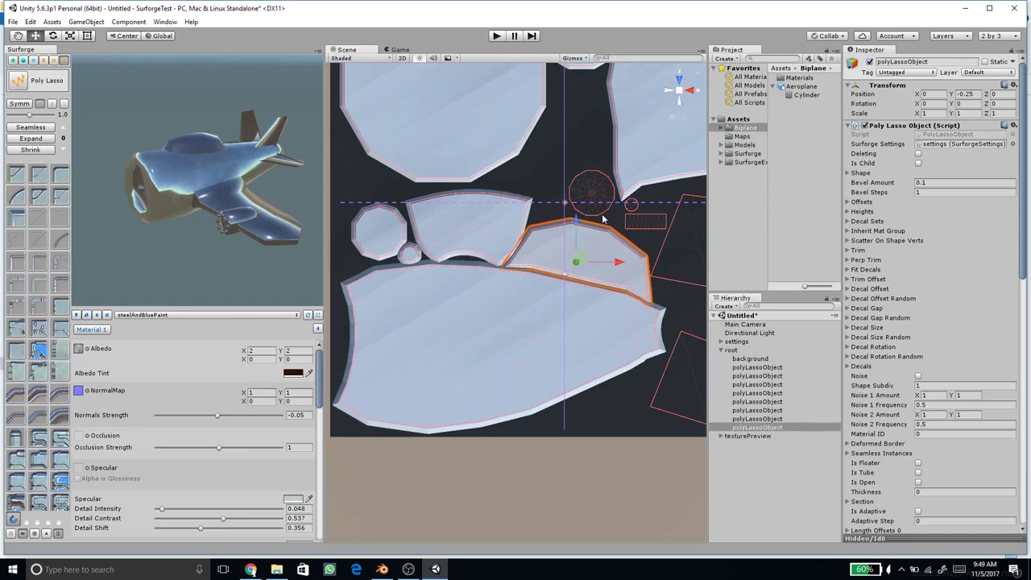
left_click(601, 218)
Step: Reactivate Poly Lasso and create shapes from the central round island, the tiny circle, the small rectangle and the upper tail island
left_click(24, 81)
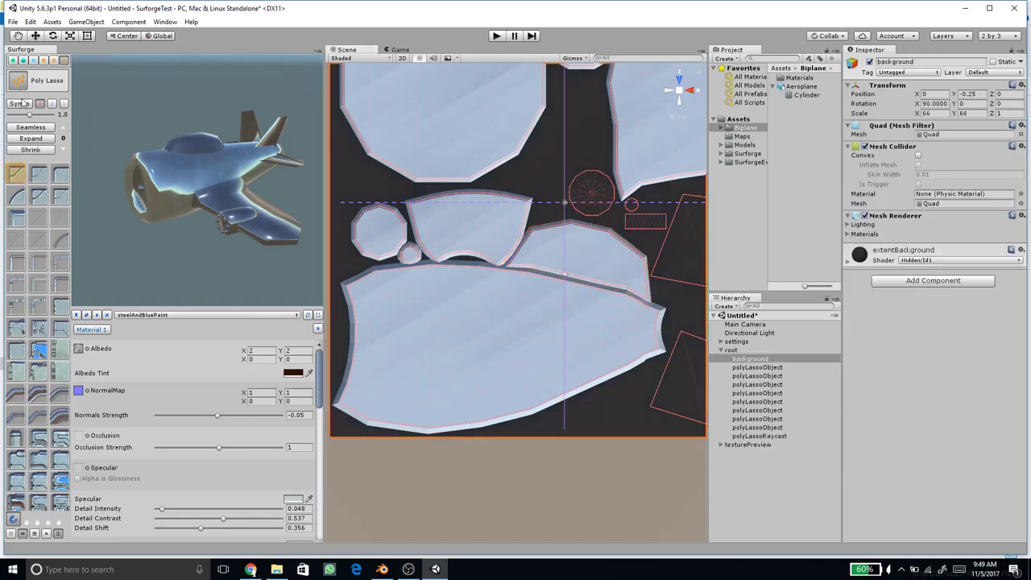
left_click(580, 186)
middle_click_drag(626, 248, 530, 243)
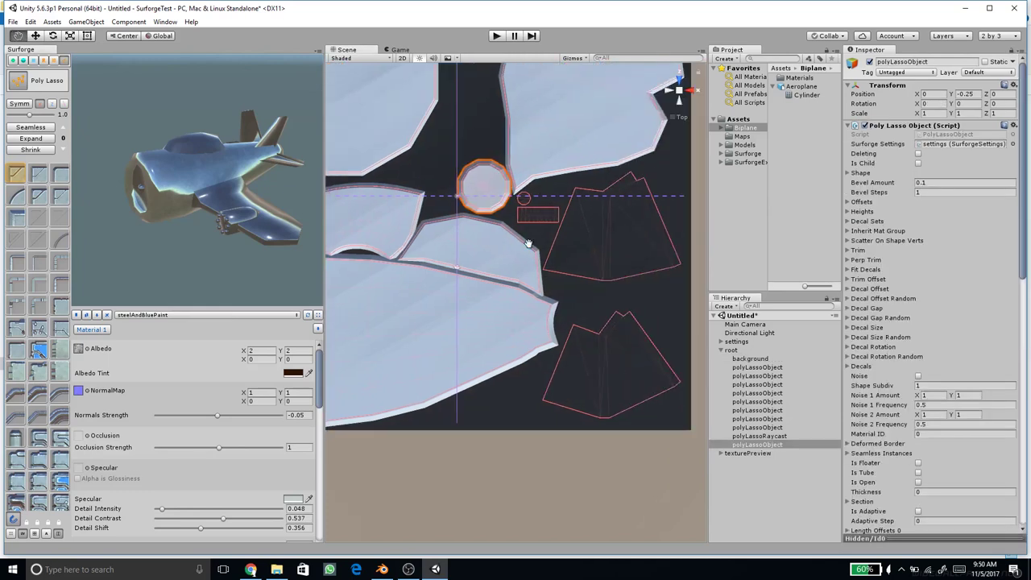
scroll(523, 197, "up", 2)
left_click(526, 181)
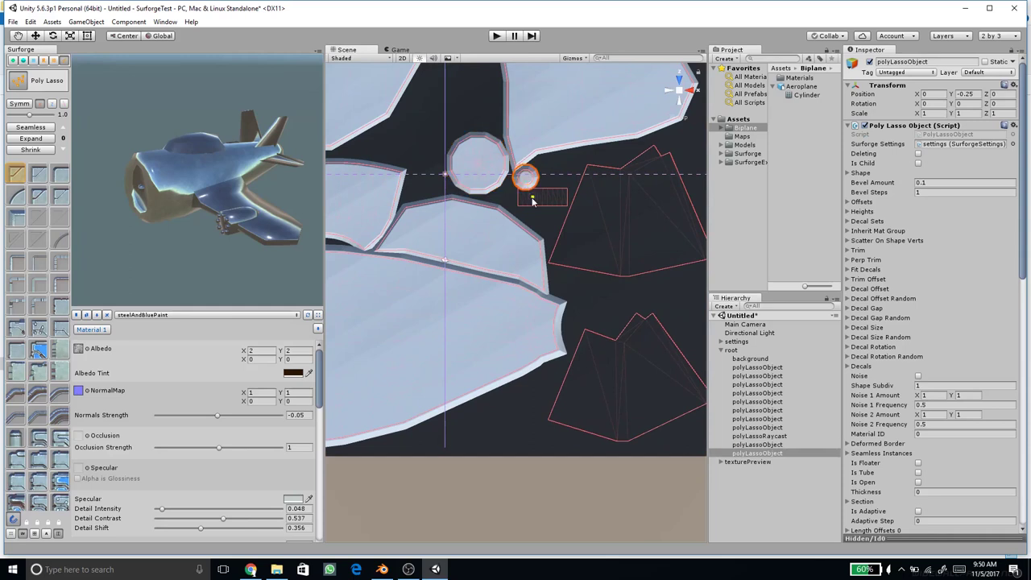
left_click(531, 201)
left_click(574, 233)
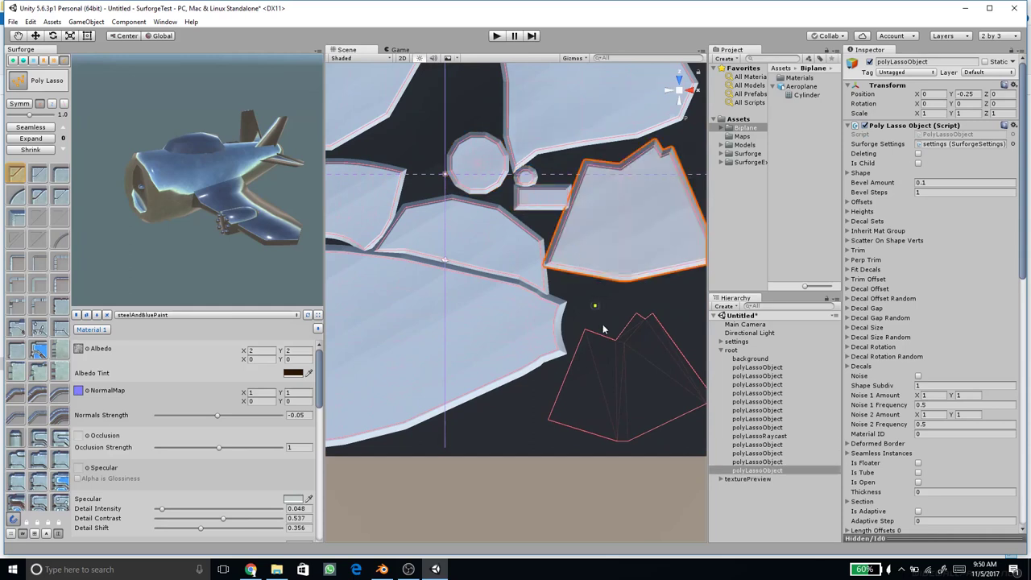
Step: Create a Poly Lasso shape from the lower tail UV island and check the covered surfaces on the aeroplane preview
left_click(619, 396)
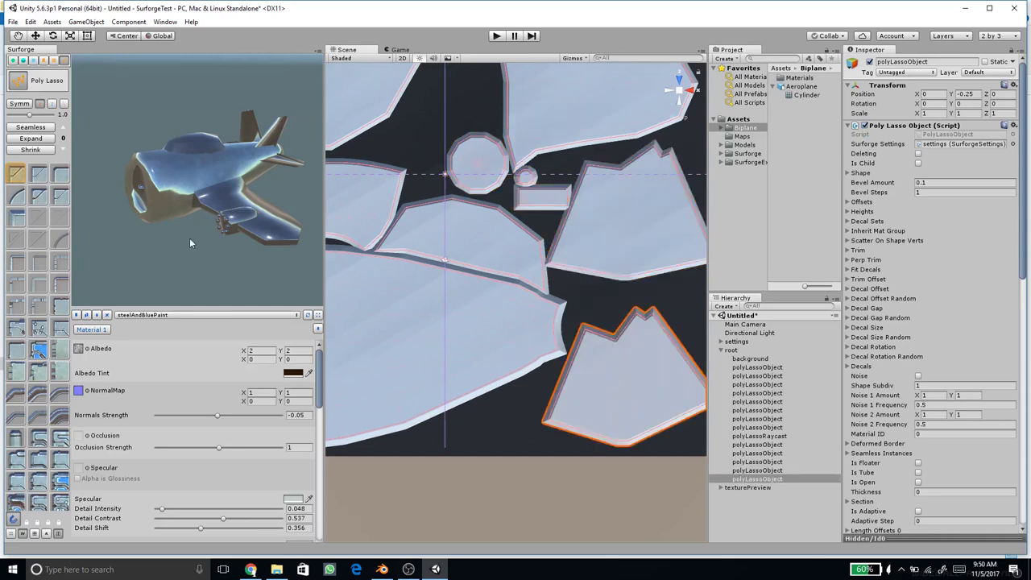
middle_click_drag(190, 239, 176, 233)
left_click_drag(184, 240, 214, 280)
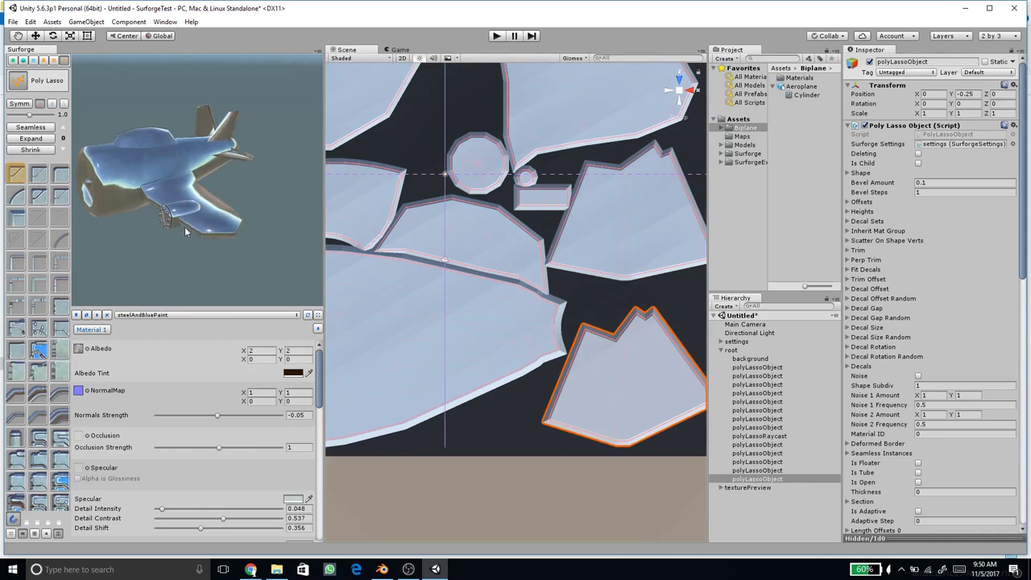
middle_click_drag(184, 226, 192, 236)
left_click_drag(192, 236, 217, 256)
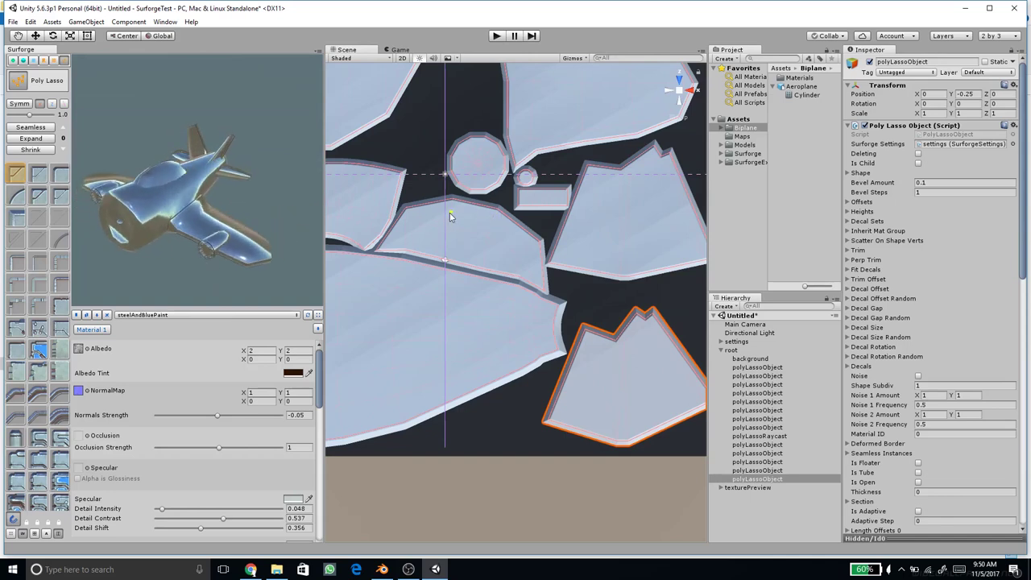
middle_click_drag(451, 220, 529, 379)
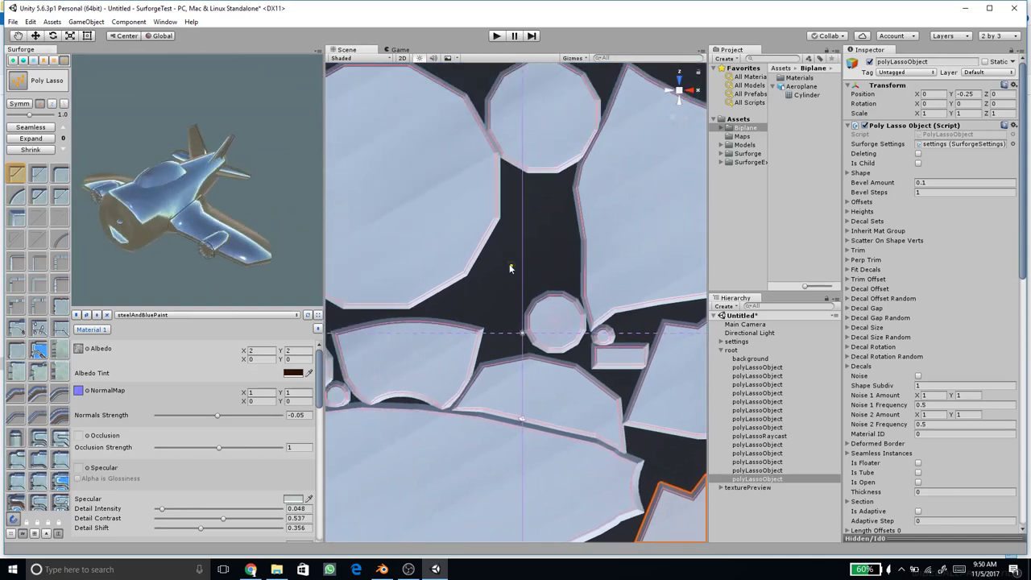
mouse_move(253, 231)
middle_mouse_down()
mouse_move(262, 243)
mouse_move(233, 234)
mouse_move(262, 238)
middle_mouse_up()
mouse_move(246, 224)
left_mouse_down()
mouse_move(254, 241)
mouse_move(248, 230)
left_mouse_up()
Step: Examine the finished Poly Lasso shapes across the whole UV canvas, from the round islands to the wing and tail islands
scroll(543, 271, "down", 5)
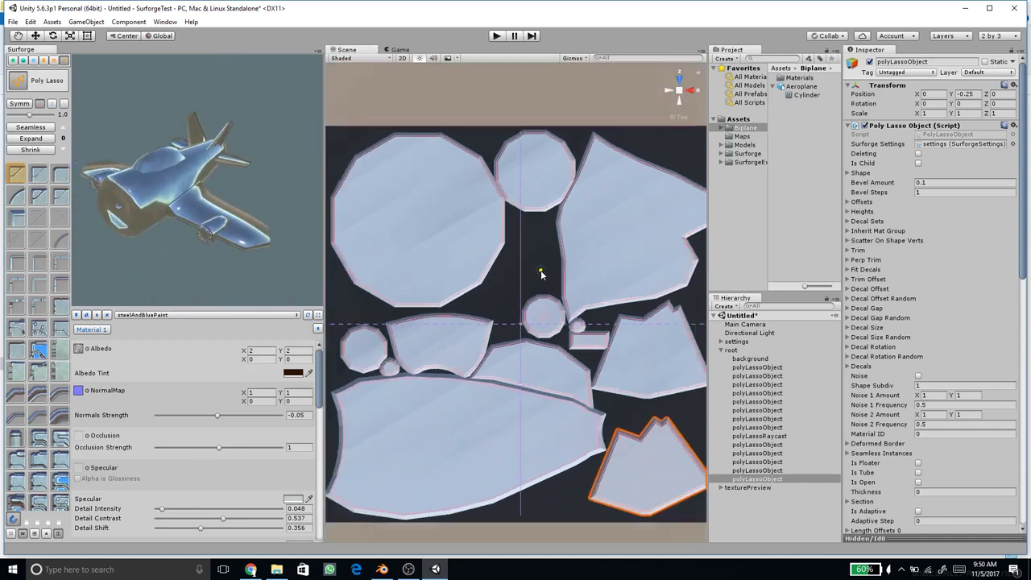
scroll(580, 278, "up", 1)
scroll(564, 278, "up", 3)
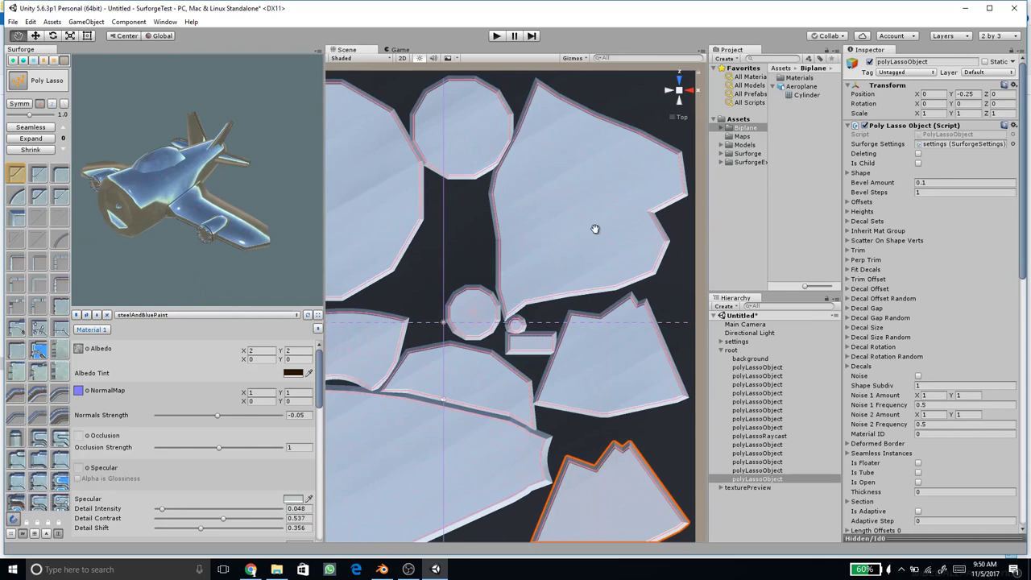
middle_click_drag(594, 227, 582, 257)
scroll(582, 255, "up", 1)
scroll(525, 276, "down", 2)
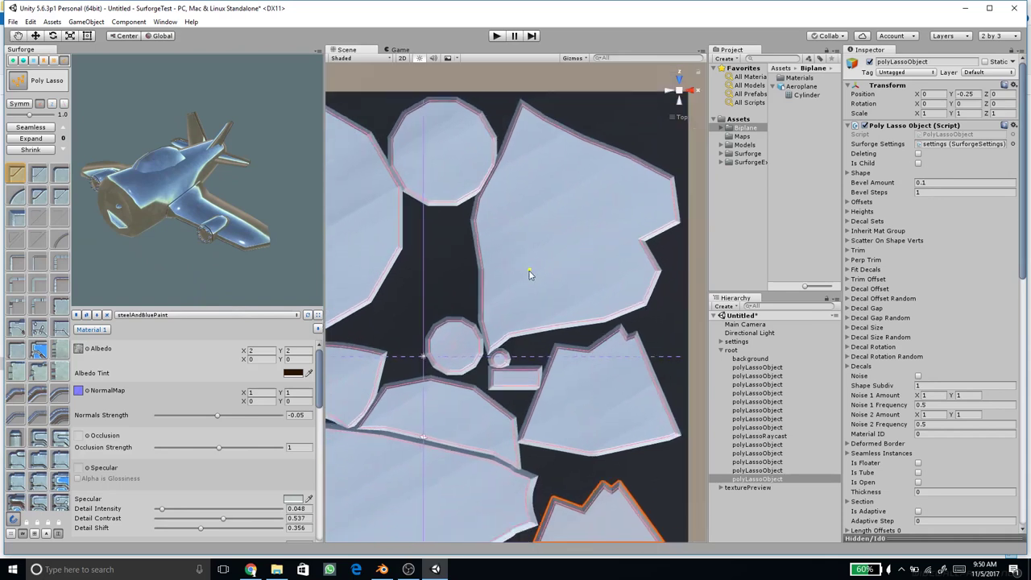
middle_click_drag(529, 347, 553, 306)
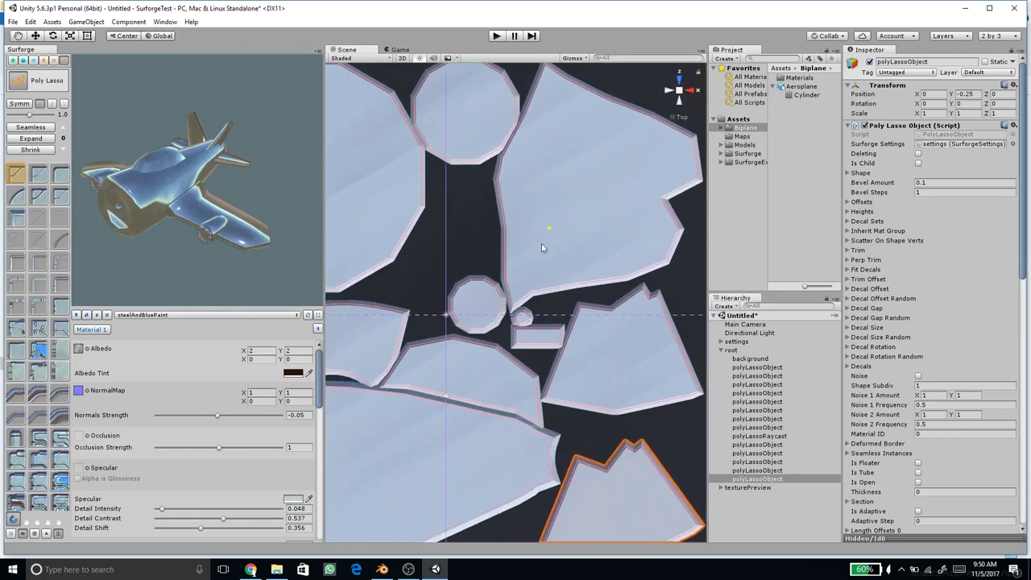
middle_click_drag(440, 303, 424, 259)
scroll(528, 285, "down", 2)
middle_click_drag(486, 237, 533, 225)
Step: Assign material ID 1 to the large wing shape and look at the wing on the aeroplane preview
left_click(542, 192)
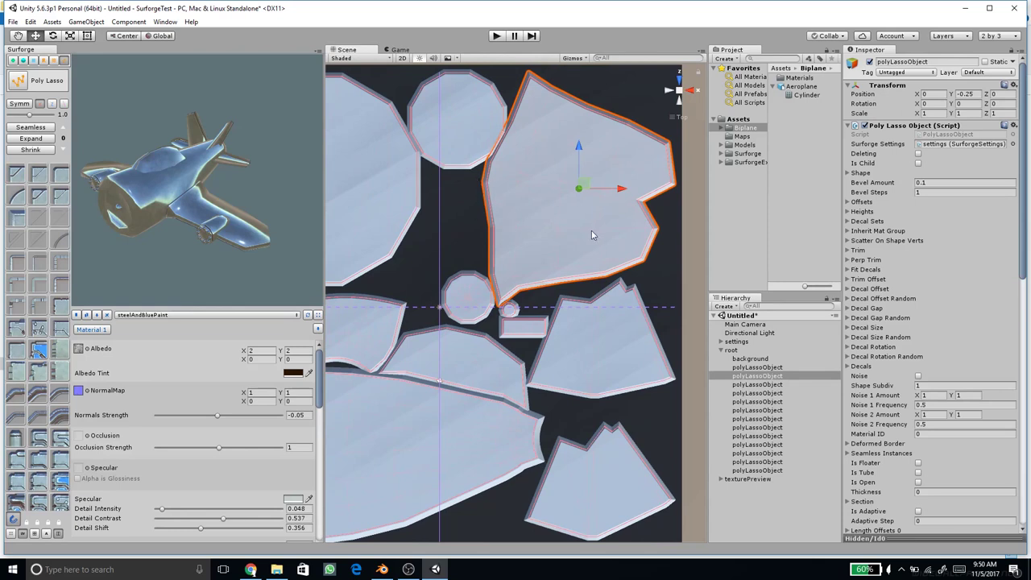
middle_click_drag(506, 238, 529, 278)
middle_click_drag(555, 227, 556, 239)
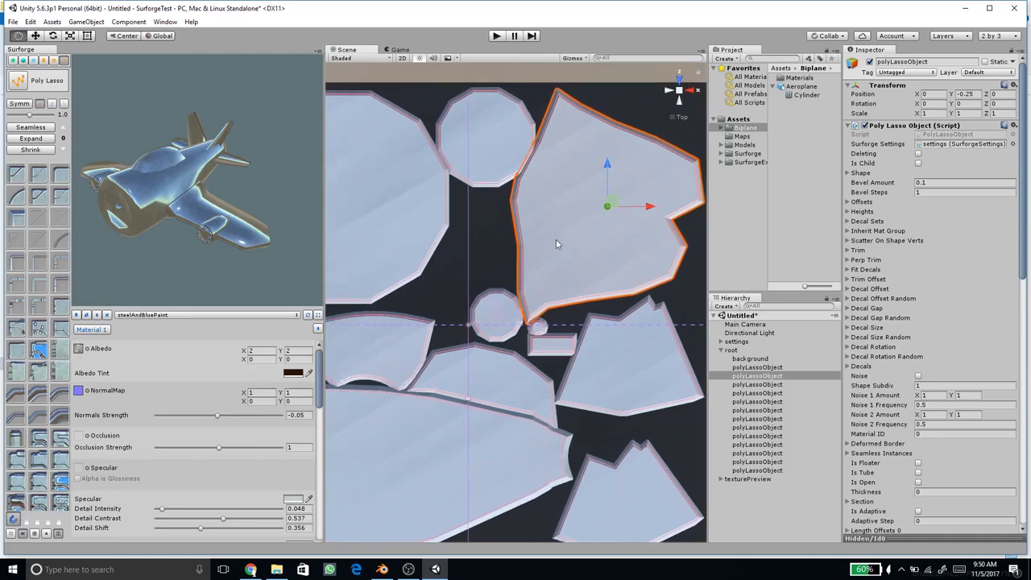
left_click(590, 218)
left_click(594, 121)
key("Right")
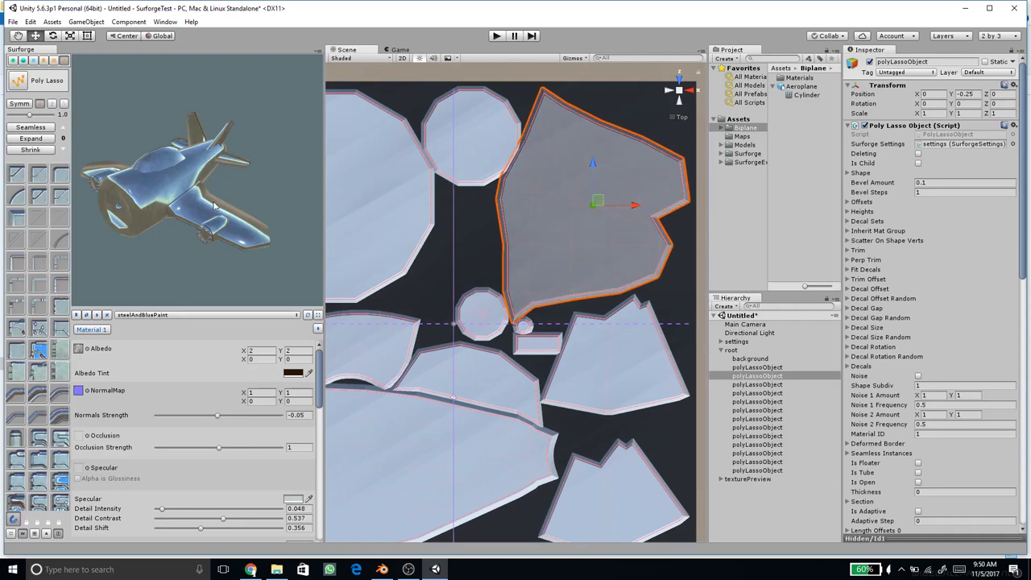
middle_click_drag(215, 206, 223, 201)
mouse_move(247, 246)
left_mouse_down()
mouse_move(248, 256)
mouse_move(235, 243)
mouse_move(243, 227)
left_mouse_up()
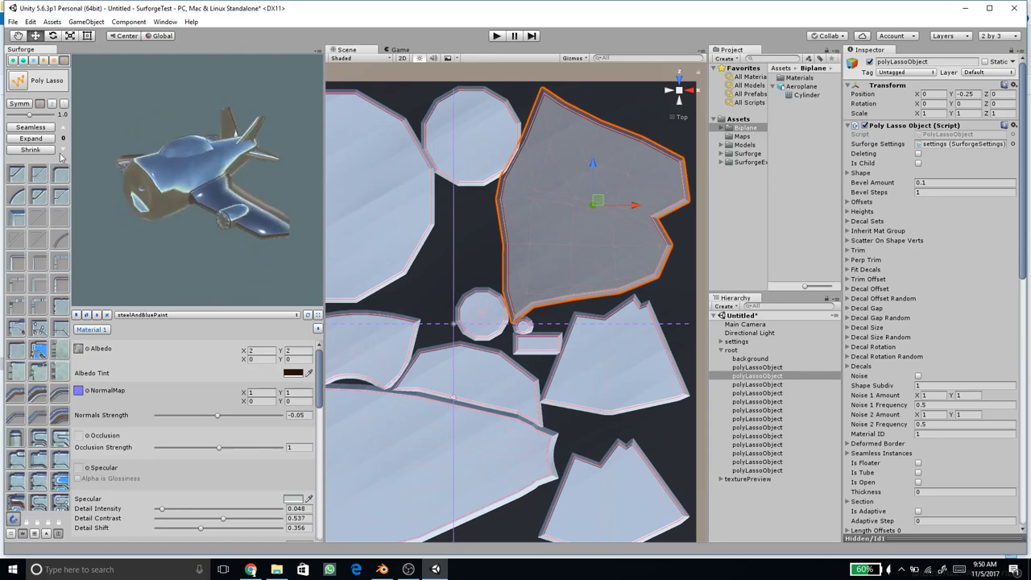
Step: Apply the red material from the Surforge material library to the wings and to the fuselage on the aeroplane preview
left_click(23, 60)
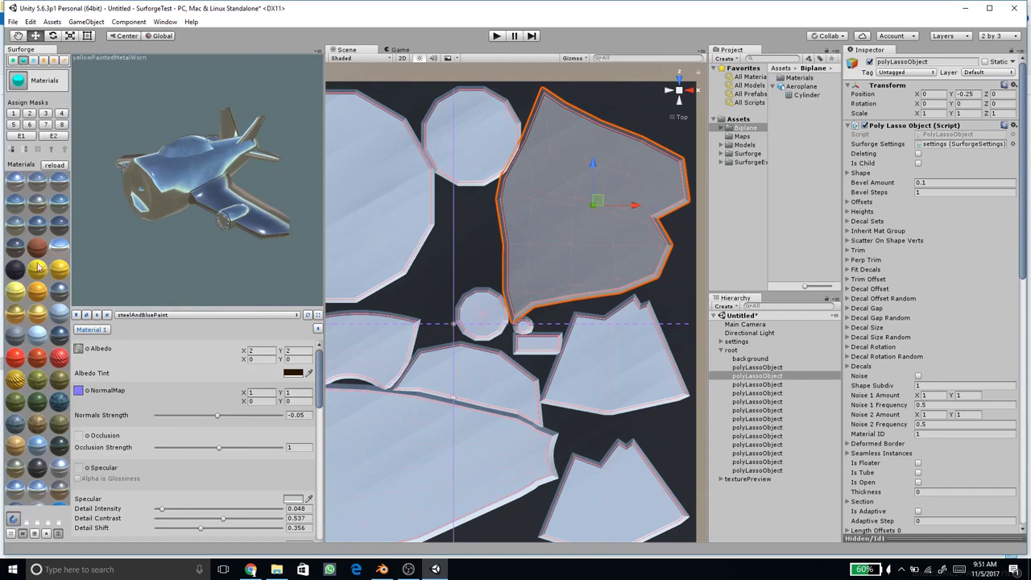
left_click_drag(26, 362, 83, 294)
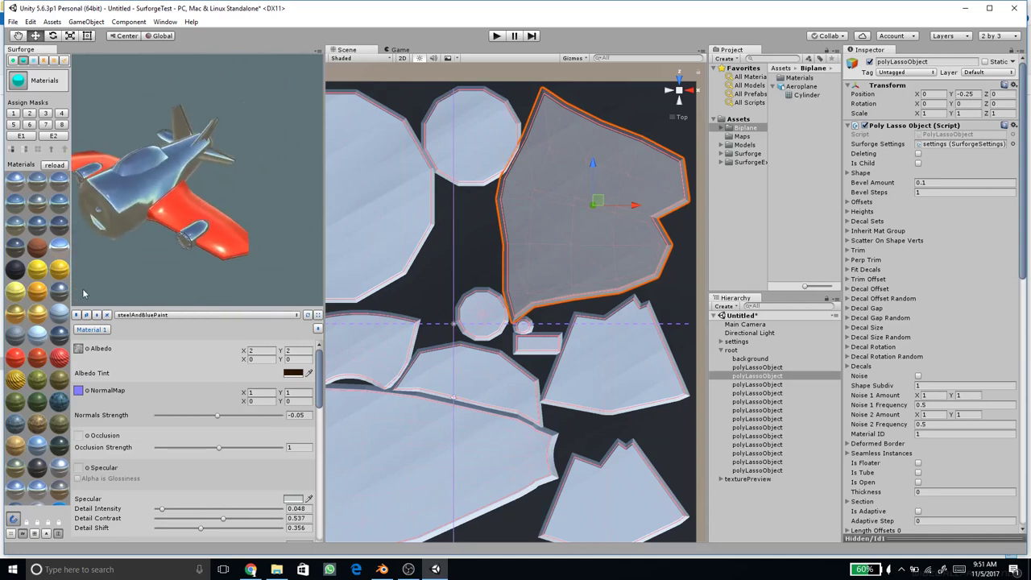
left_click_drag(10, 361, 252, 267)
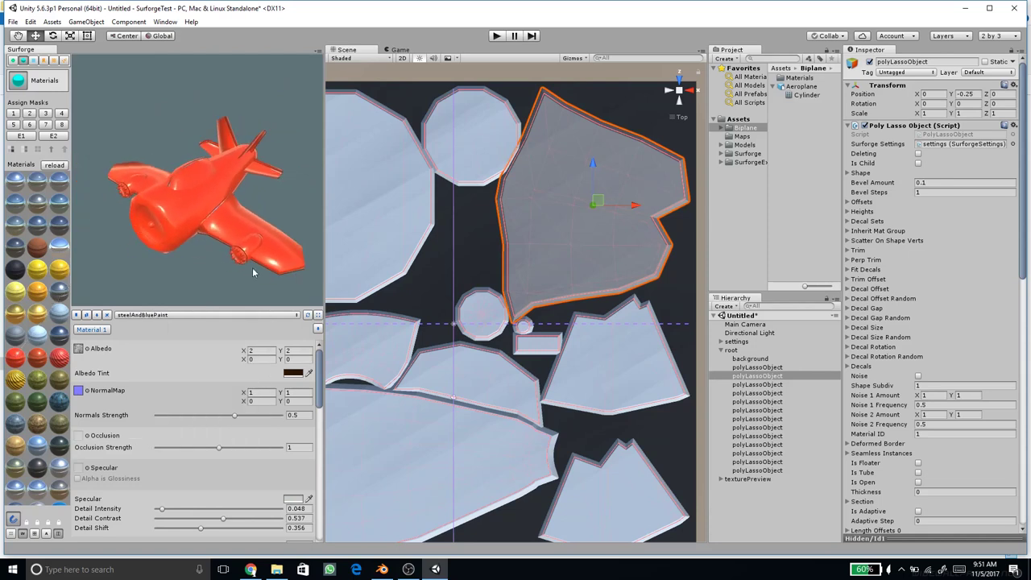
scroll(497, 372, "down", 2)
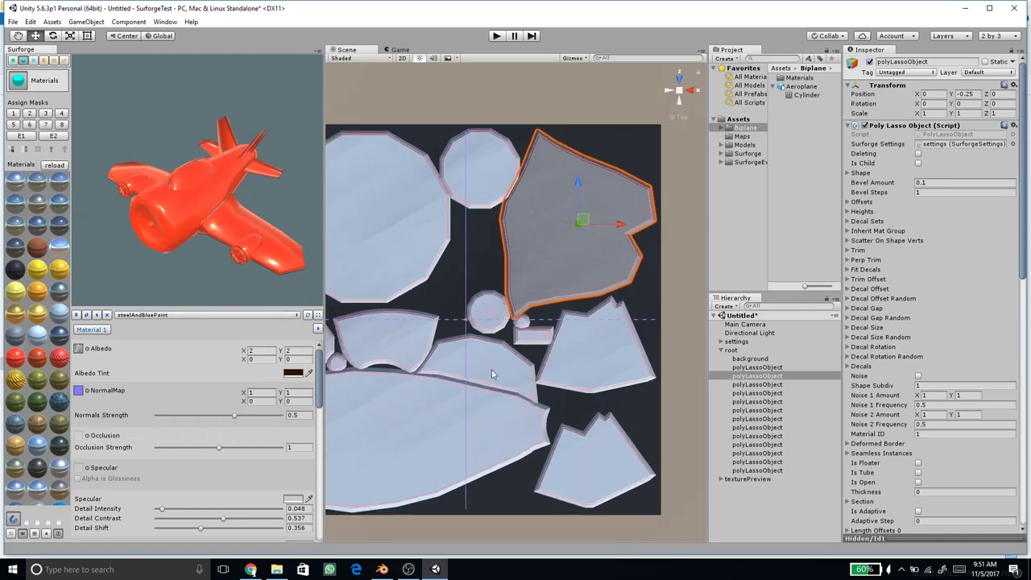
Step: Apply the first steel material in the library to the aeroplane's fuselage, keeping the wings red
left_click(603, 346)
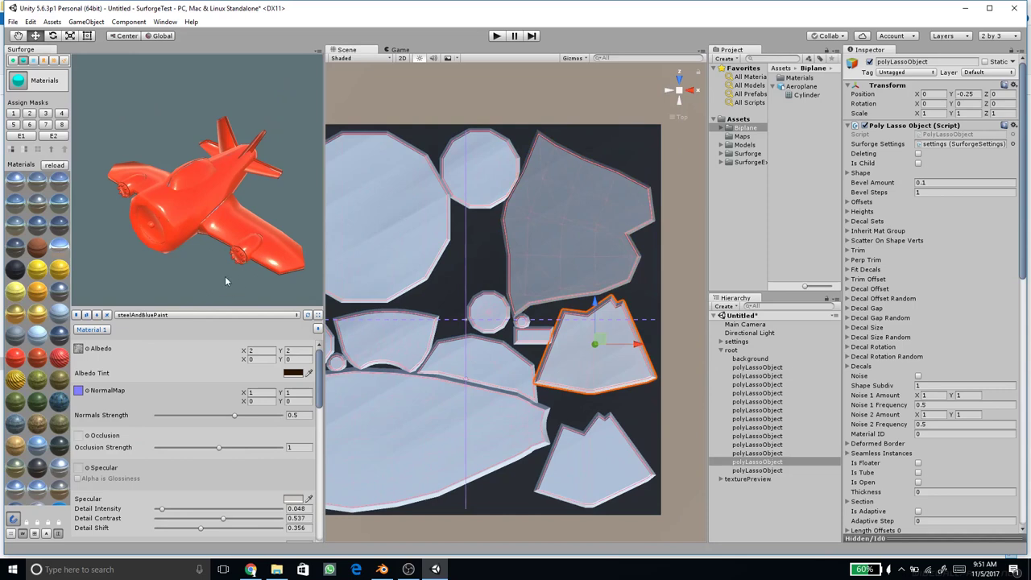
middle_click_drag(225, 278, 194, 261)
left_click_drag(17, 183, 177, 235)
scroll(530, 287, "up", 3)
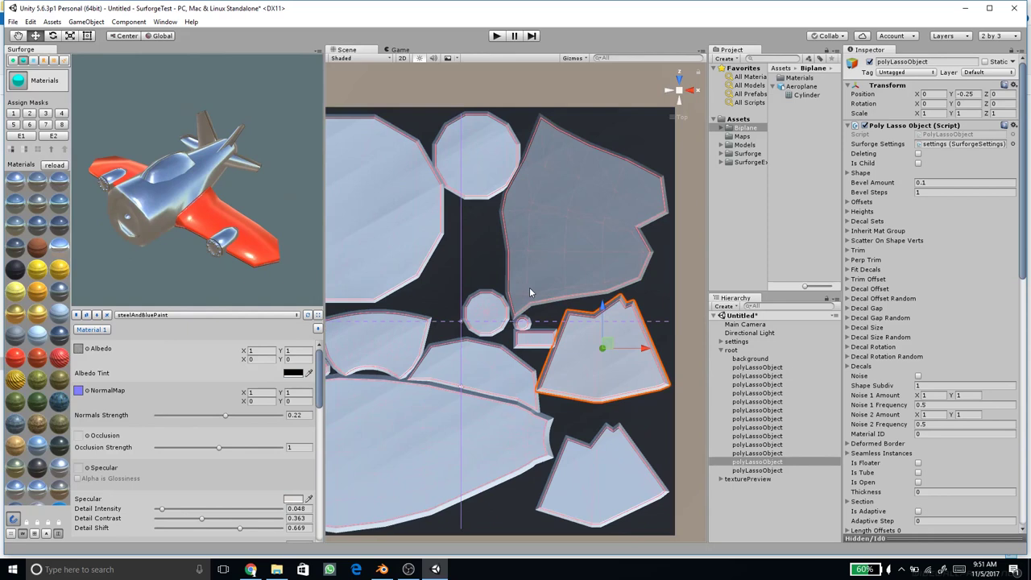
left_click_drag(181, 242, 537, 328)
Step: Try the emission material ID 8 on the central round shape and check the aeroplane's tail and nose on the preview
left_click(491, 322)
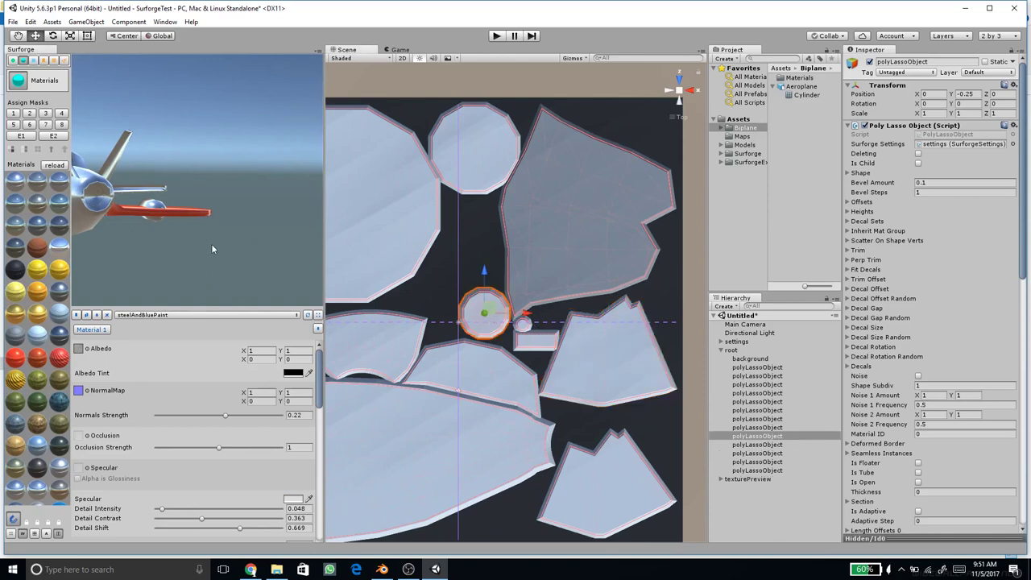
middle_click_drag(179, 237, 226, 224)
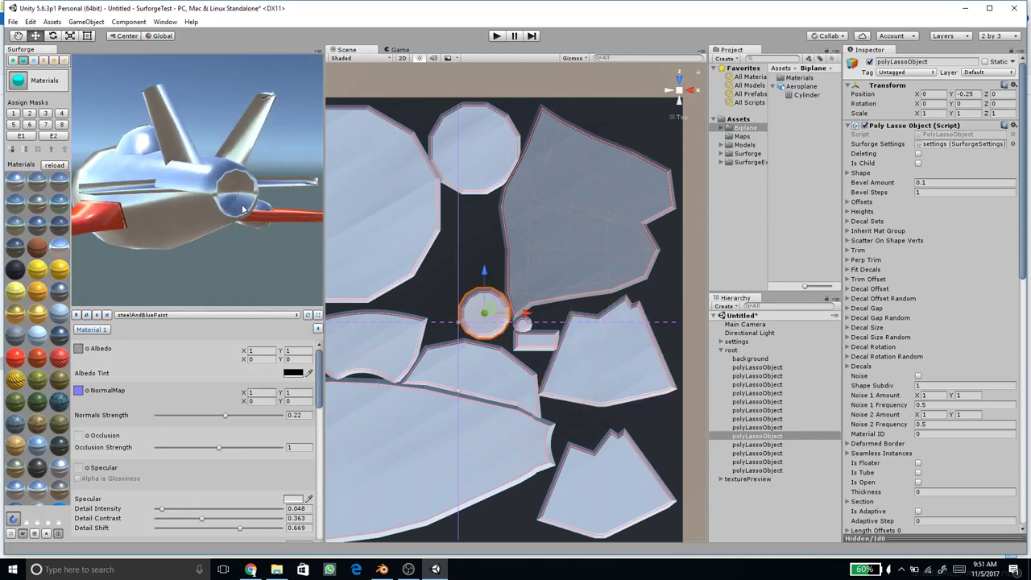
left_click_drag(242, 210, 207, 228)
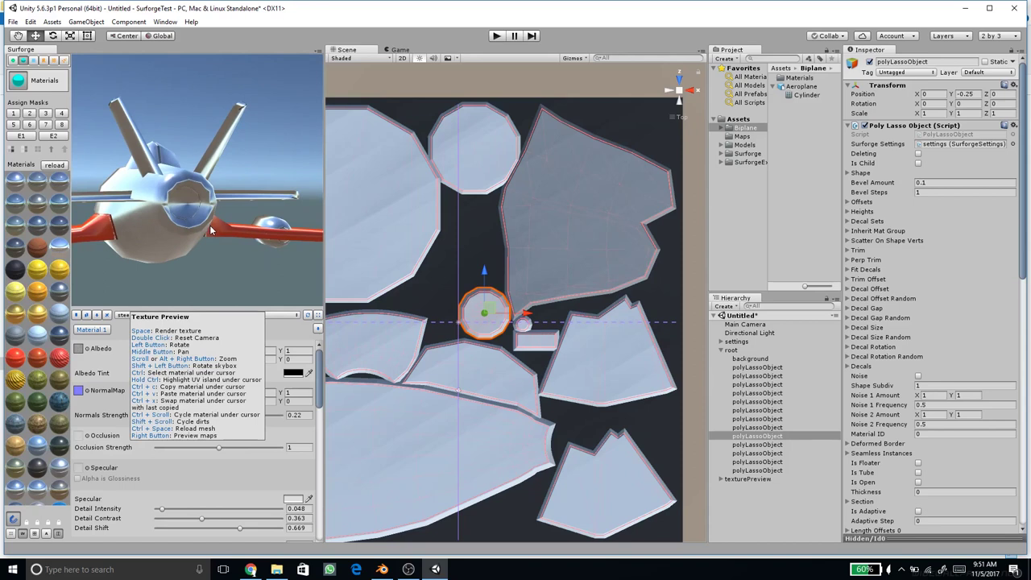
left_click_drag(203, 233, 281, 262)
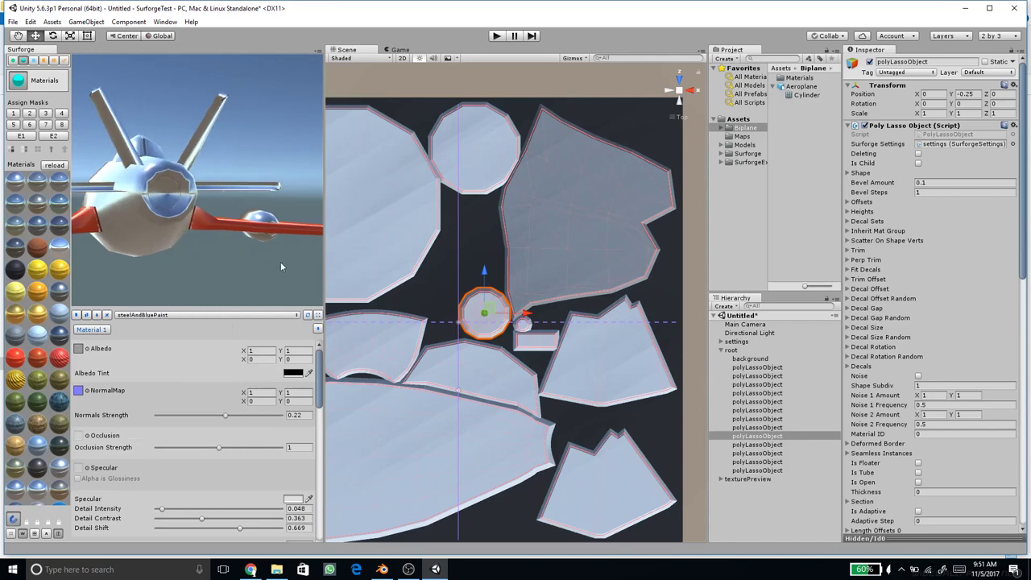
left_click(486, 315)
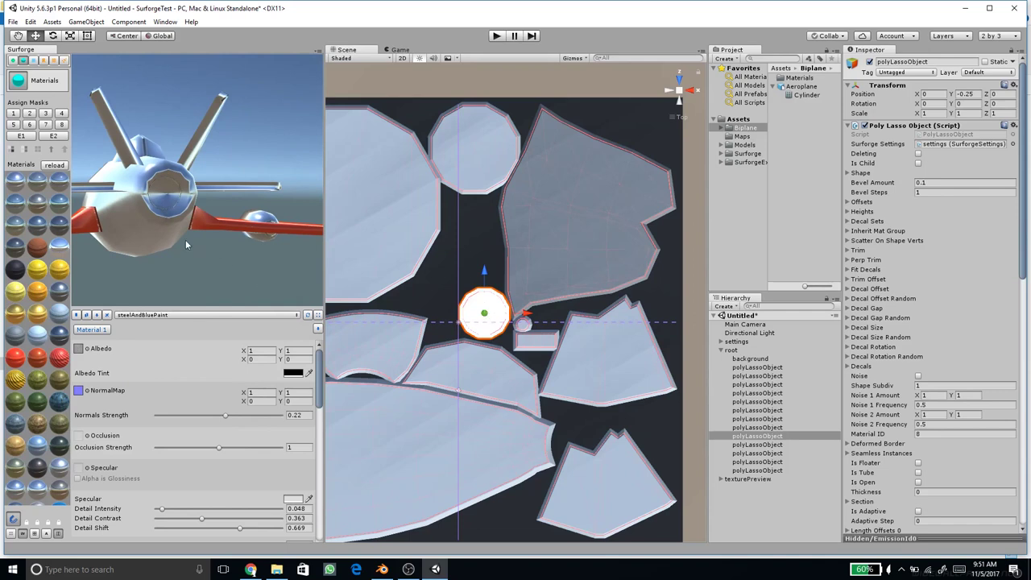
mouse_move(194, 255)
left_mouse_down()
mouse_move(210, 259)
mouse_move(191, 261)
left_mouse_up()
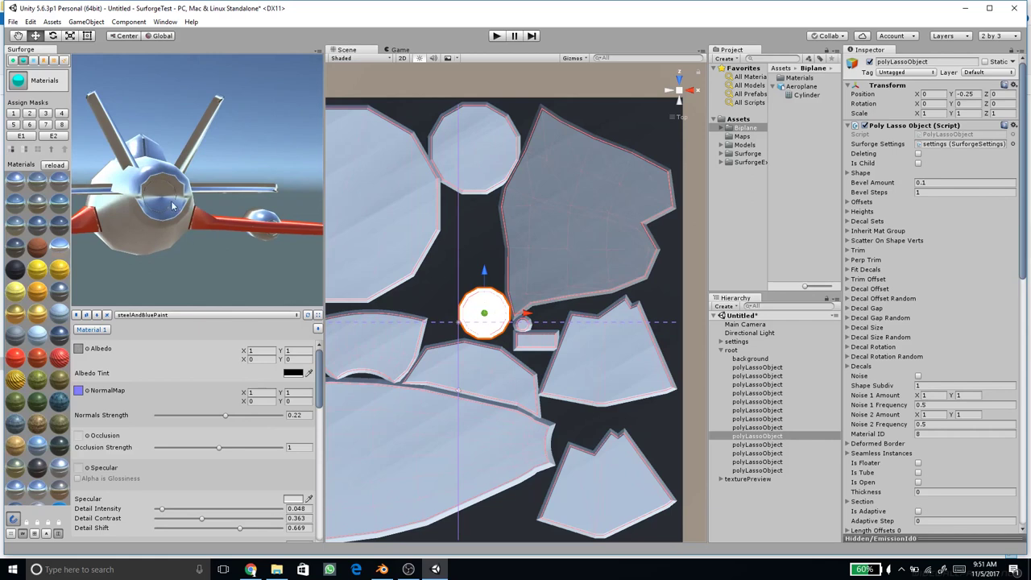
scroll(206, 235, "down", 5)
left_click_drag(215, 234, 454, 251)
scroll(178, 225, "up", 4)
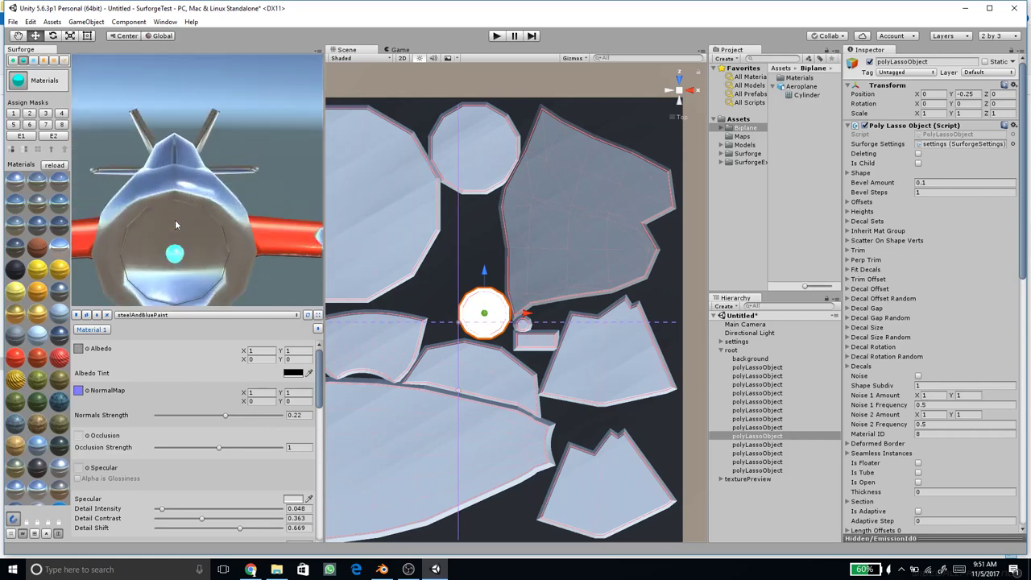
Step: Return the central round shape to mask 1, removing its emission, and look at the tail on the preview
key("1")
left_click_drag(218, 269, 33, 253)
left_click_drag(248, 242, 9, 232)
Step: Assign the emission material ID 8 to the smaller round shape on the canvas's upper edge and check the aeroplane's nose on the preview
middle_click_drag(368, 242, 522, 243)
left_click(444, 346)
middle_click_drag(483, 334, 402, 330)
left_click(515, 143)
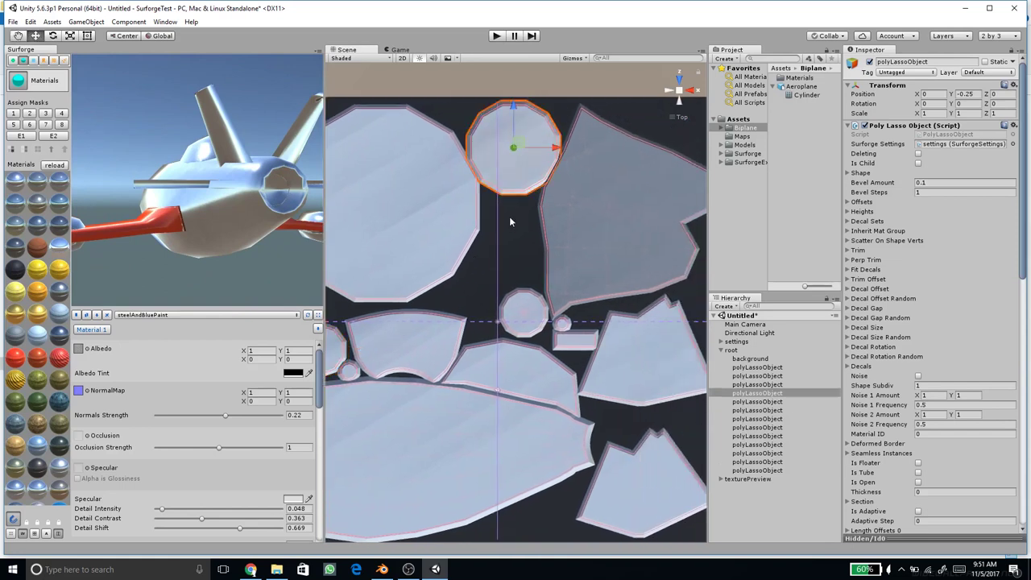
key("9")
left_click_drag(183, 193, 253, 228)
scroll(224, 237, "down", 5)
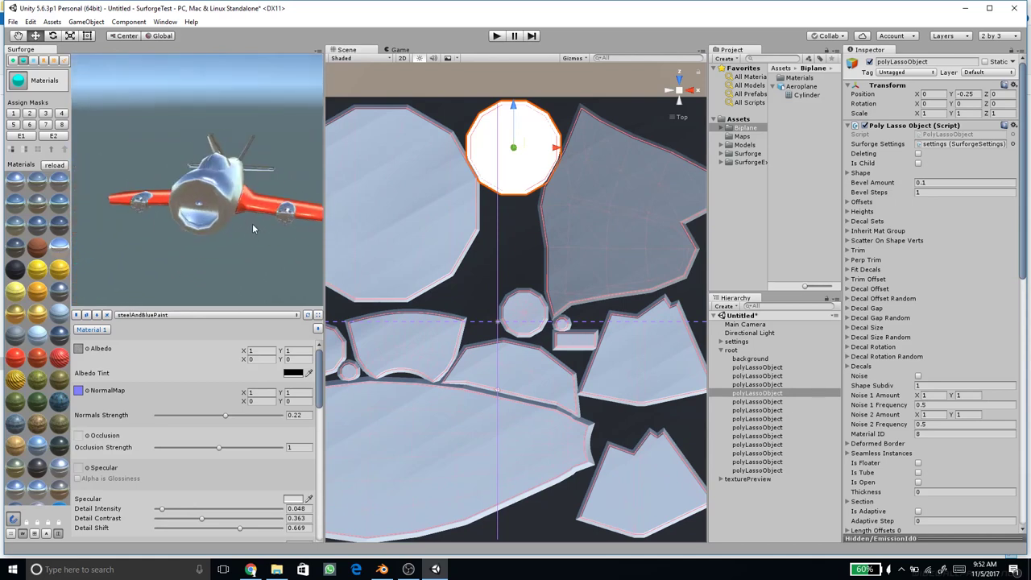
middle_click_drag(252, 228, 189, 228)
scroll(421, 234, "down", 3)
middle_click_drag(420, 235, 464, 243)
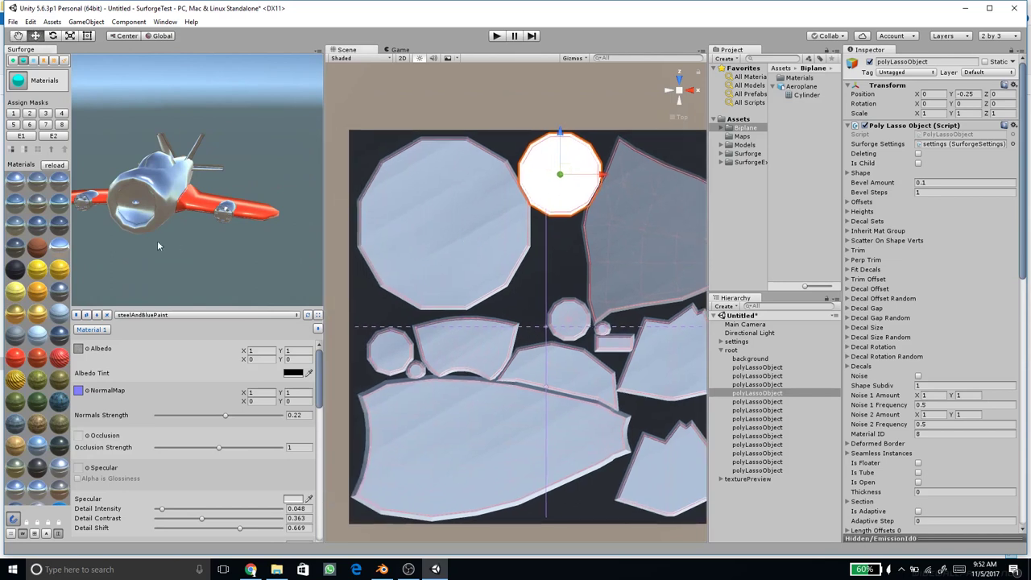
left_click_drag(174, 241, 141, 215)
middle_click_drag(141, 214, 178, 213)
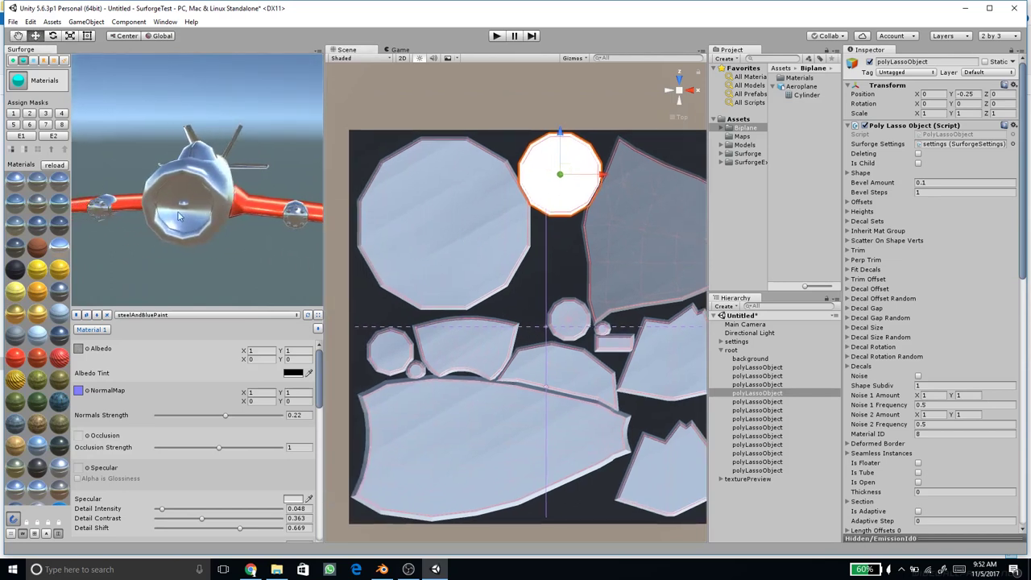
Step: Activate Add Detail and place the circle_03 fan detail at the centre of the large round shape
left_click(34, 62)
left_click(44, 62)
left_click(54, 61)
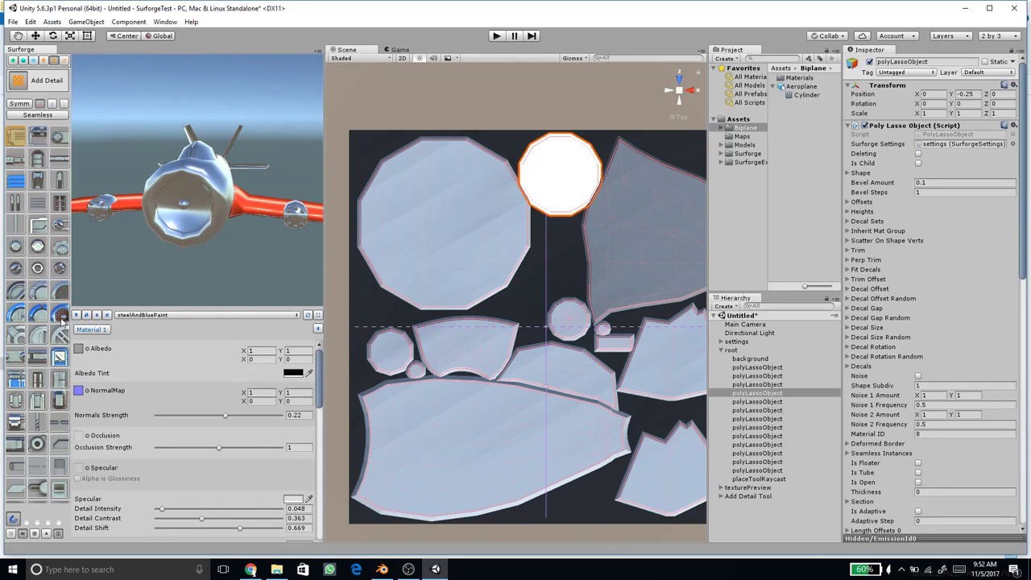
left_click(61, 315)
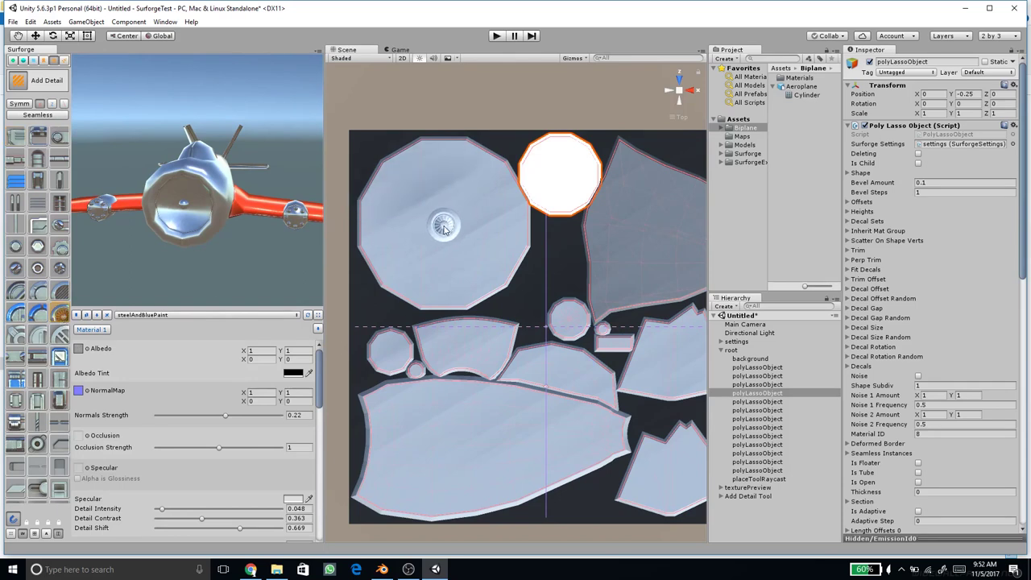
left_click(444, 228)
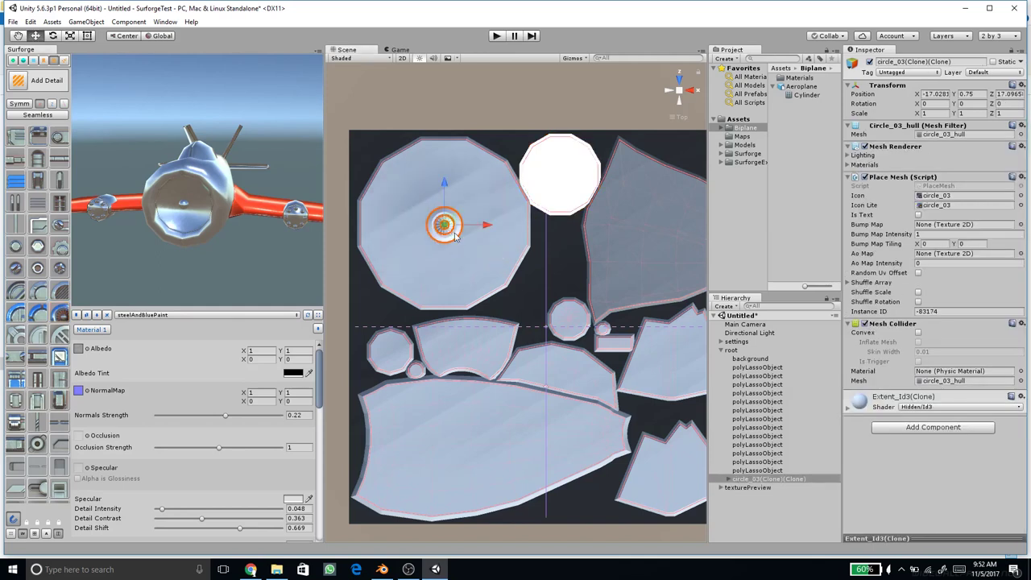
Step: Enlarge the circle_03 fan detail uniformly around the centre of the large round shape
left_click(68, 36)
left_click_drag(444, 228, 549, 72)
left_click(412, 225)
left_click(412, 225)
left_click(411, 225)
left_click(412, 225)
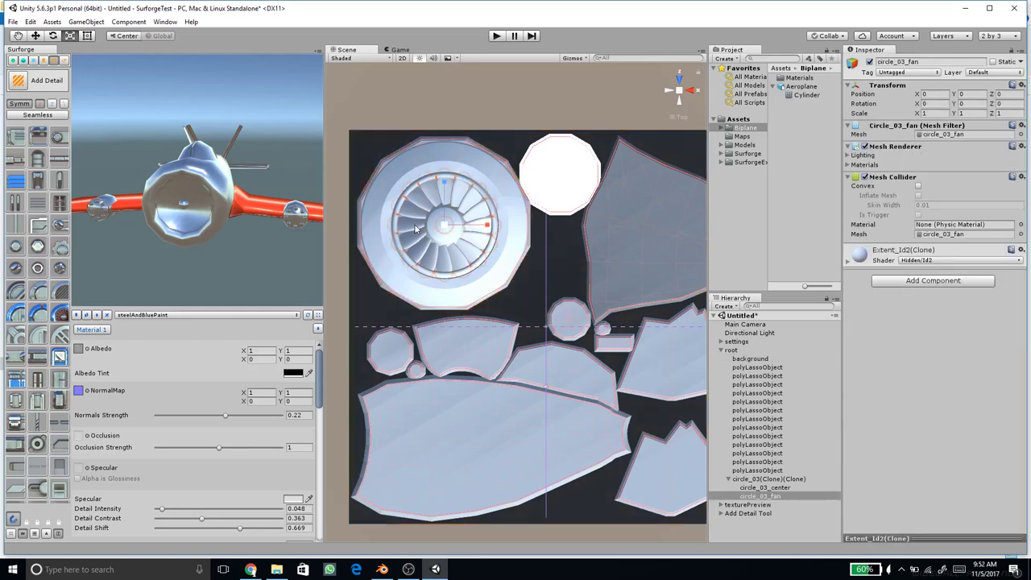
Step: Scale the whole circle_03 detail to about 4.93 to fill the large round shape and check the fan on the aeroplane's nose
left_click_drag(444, 226, 407, 224)
left_click(367, 253)
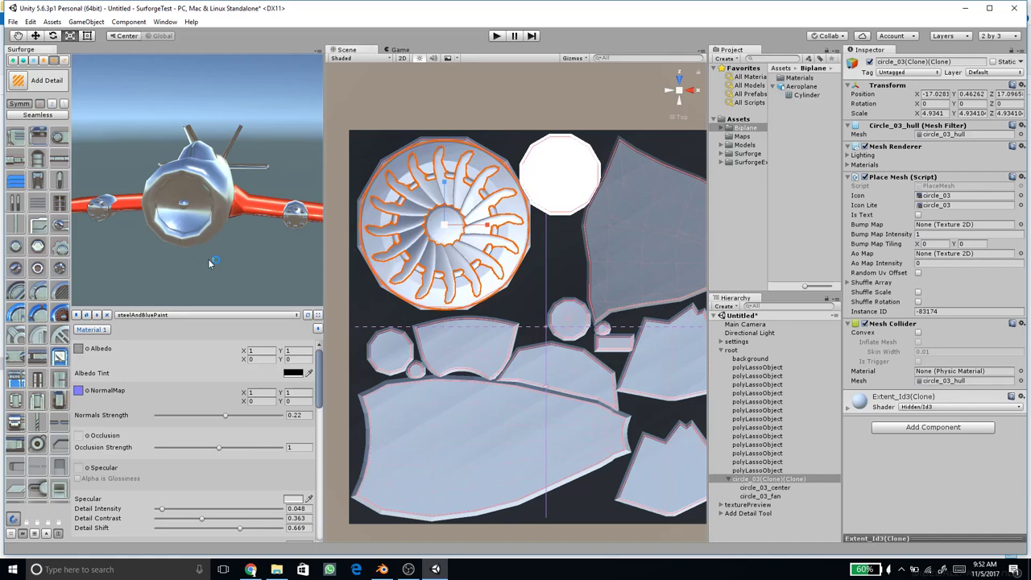
scroll(251, 237, "down", 3)
left_click_drag(253, 237, 178, 192)
scroll(208, 217, "up", 6)
scroll(235, 237, "down", 5)
left_click_drag(235, 236, 213, 224)
scroll(214, 218, "up", 3)
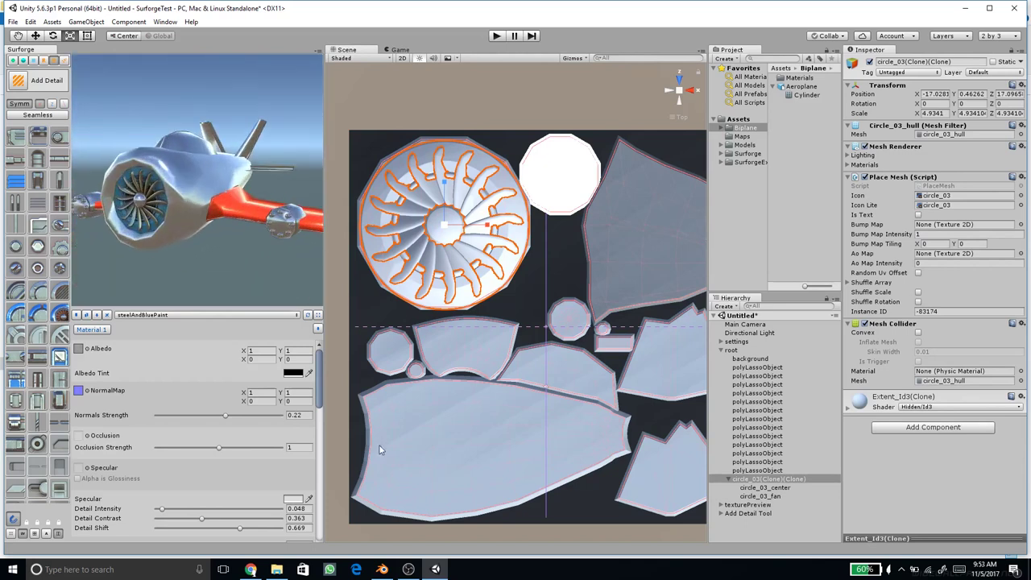
Step: Split the large fuselage shape with a curved Poly Lasso cut near its nose end
left_click(386, 419)
middle_click_drag(427, 430, 513, 334)
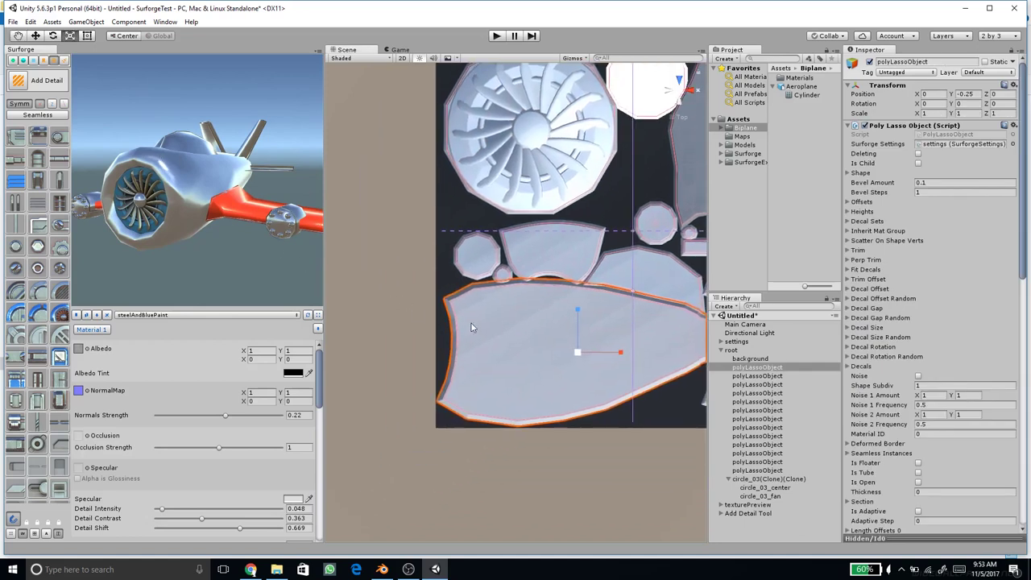
scroll(472, 323, "up", 2)
scroll(470, 310, "up", 2)
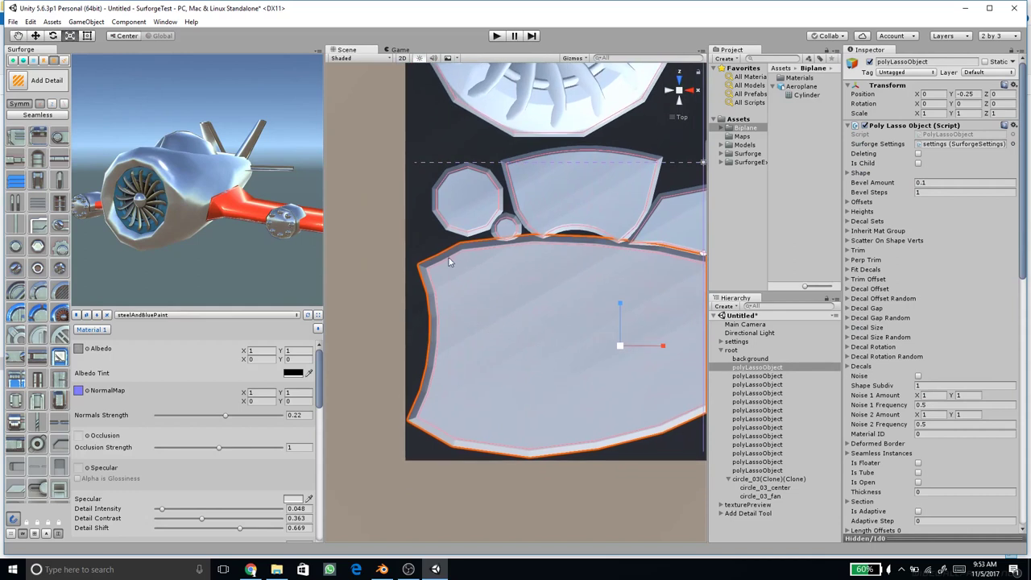
left_click(53, 62)
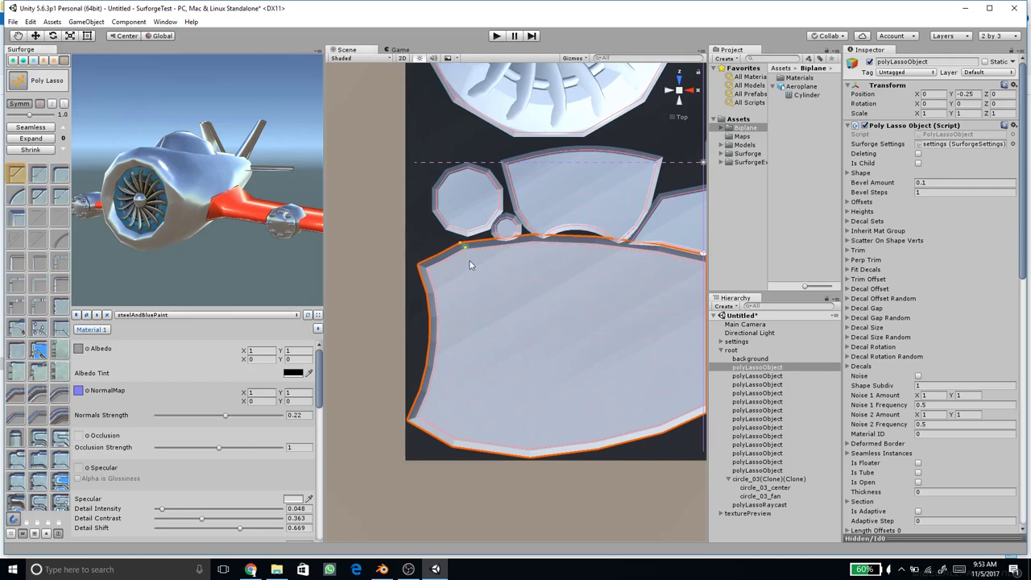
left_click(469, 288)
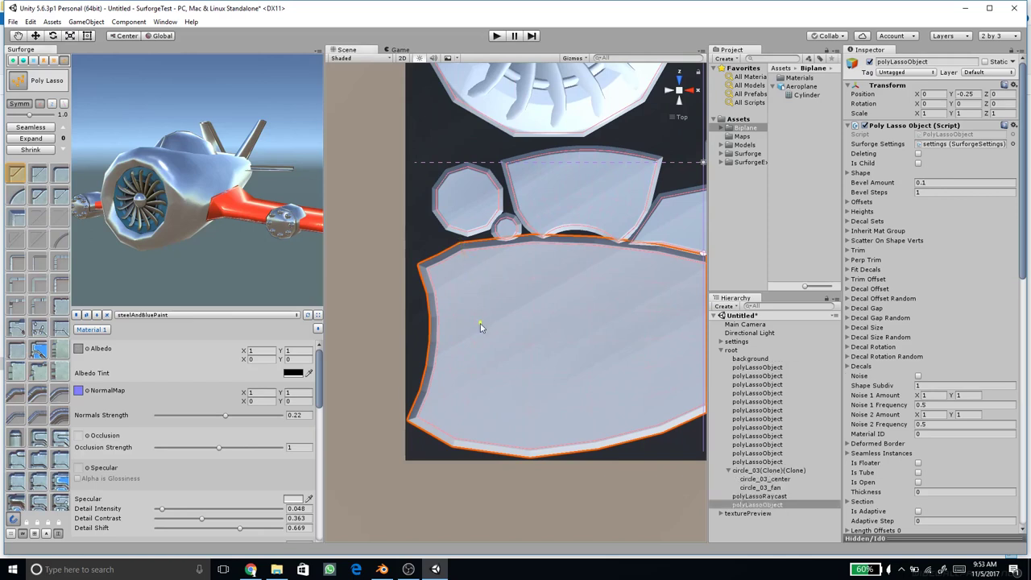
left_click(461, 245)
left_click(466, 404)
double_click(442, 460)
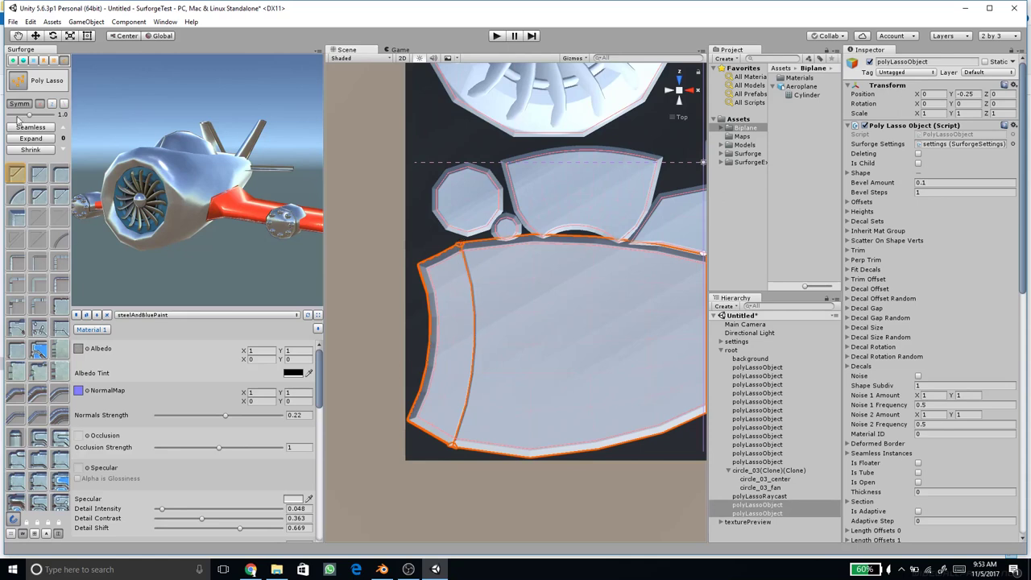
left_click(20, 81)
Step: Assign the red material to the narrow strip at the fuselage shape's nose end and update the preview
left_click(455, 308)
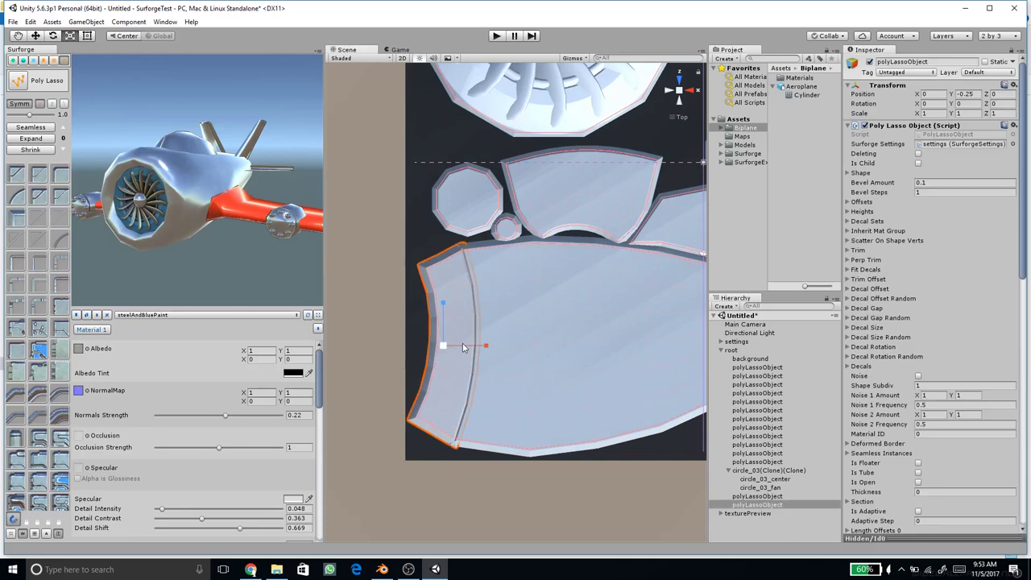
key("w")
left_click_drag(480, 346, 457, 348)
key("ctrl+z")
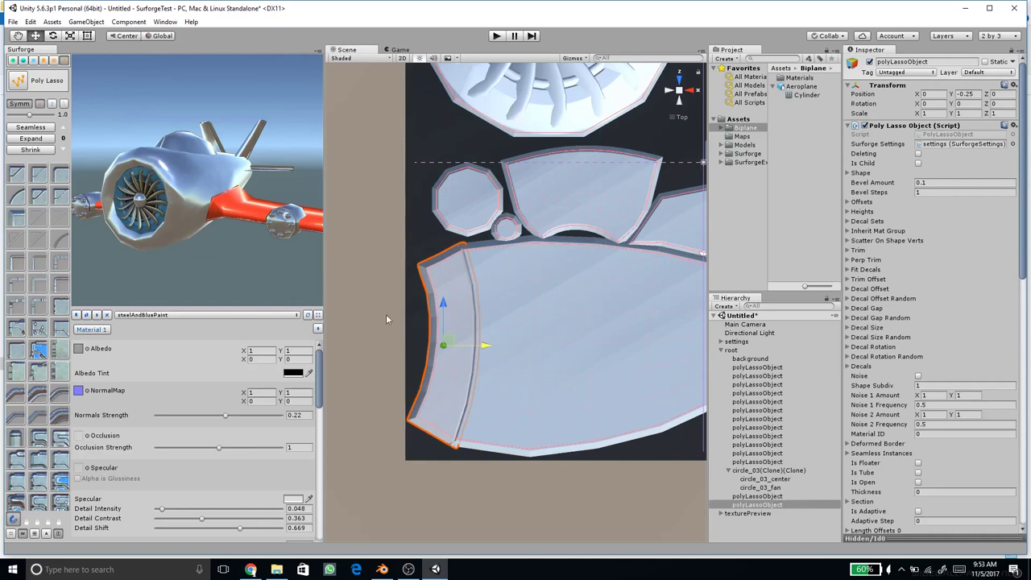
key("2")
left_click_drag(244, 251, 180, 251)
key("space")
Step: Select the cockpit canopy shape above the fuselage shape and examine the canopy's edge on the aeroplane preview
scroll(255, 230, "down", 3)
scroll(232, 230, "up", 4)
mouse_move(561, 201)
middle_mouse_down()
mouse_move(446, 212)
mouse_move(470, 255)
mouse_move(375, 207)
middle_mouse_up()
left_click(537, 244)
mouse_move(549, 253)
middle_mouse_down()
mouse_move(498, 242)
mouse_move(537, 274)
middle_mouse_up()
scroll(501, 245, "up", 4)
scroll(489, 256, "up", 4)
scroll(153, 194, "up", 5)
scroll(152, 193, "down", 3)
mouse_move(152, 194)
middle_mouse_down()
mouse_move(188, 199)
mouse_move(158, 199)
middle_mouse_up()
scroll(239, 231, "up", 4)
left_click_drag(239, 232, 243, 171)
middle_click_drag(243, 172, 150, 238)
scroll(165, 239, "down", 2)
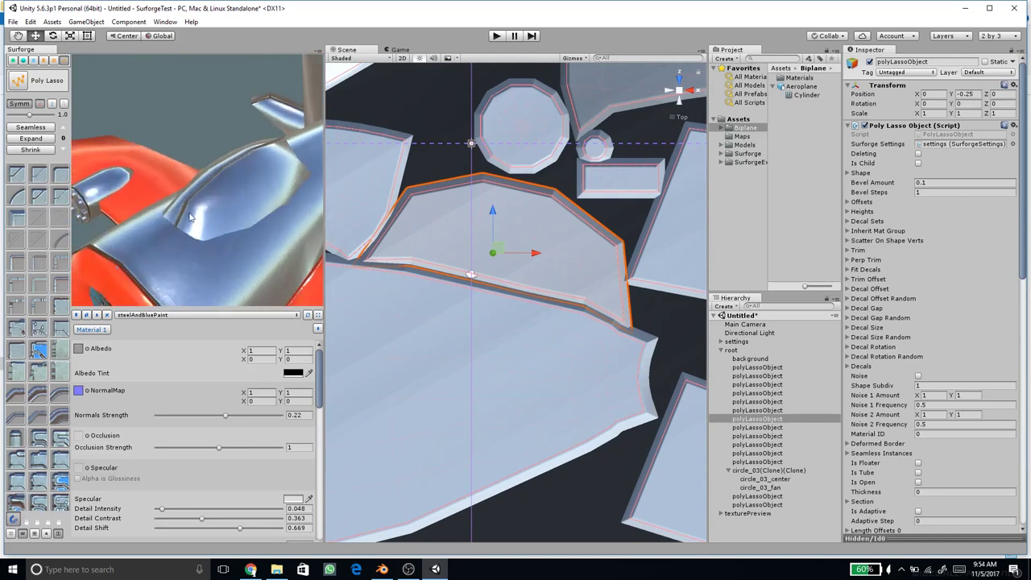
Step: Expand the cockpit canopy shape by five increments and check the canopy on the aeroplane preview
left_click(38, 139)
left_click(38, 138)
left_click(38, 139)
left_click(38, 138)
left_click(38, 138)
left_click_drag(251, 193, 262, 174)
scroll(205, 186, "down", 5)
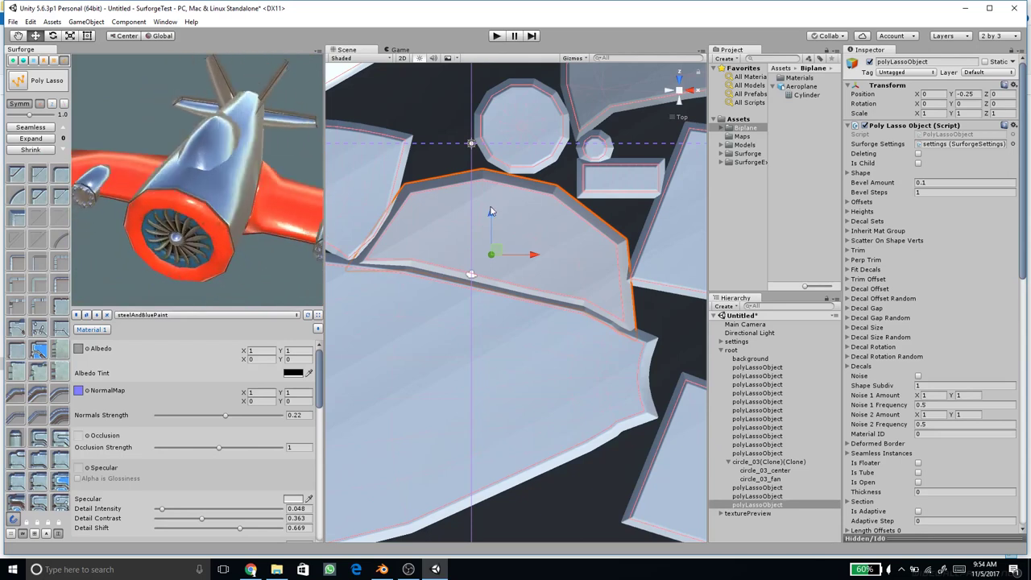
Step: Try to cut the canopy shape from its upper to its lower edge with symmetry on, then undo the cuts
left_click(35, 76)
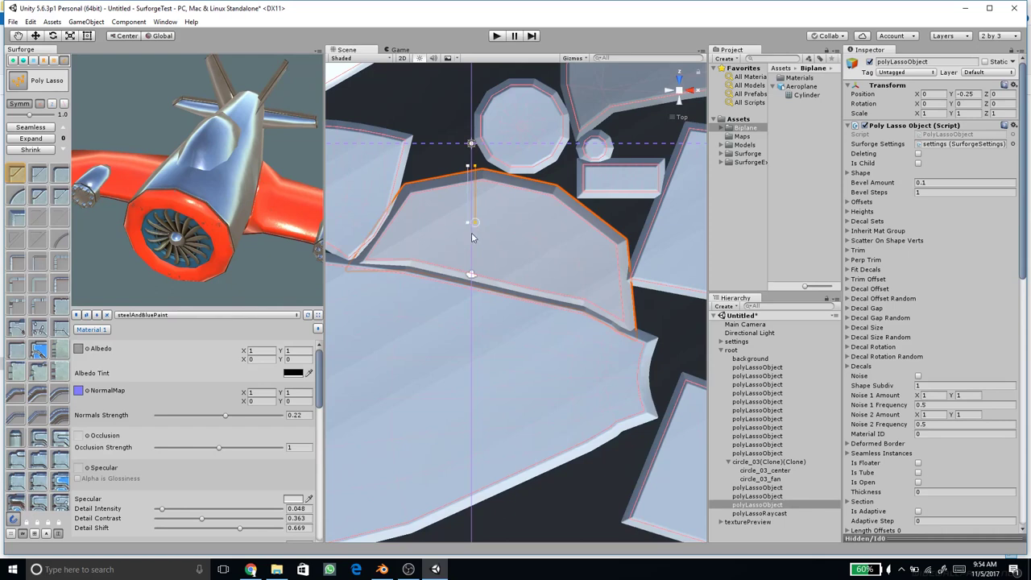
left_click(459, 285)
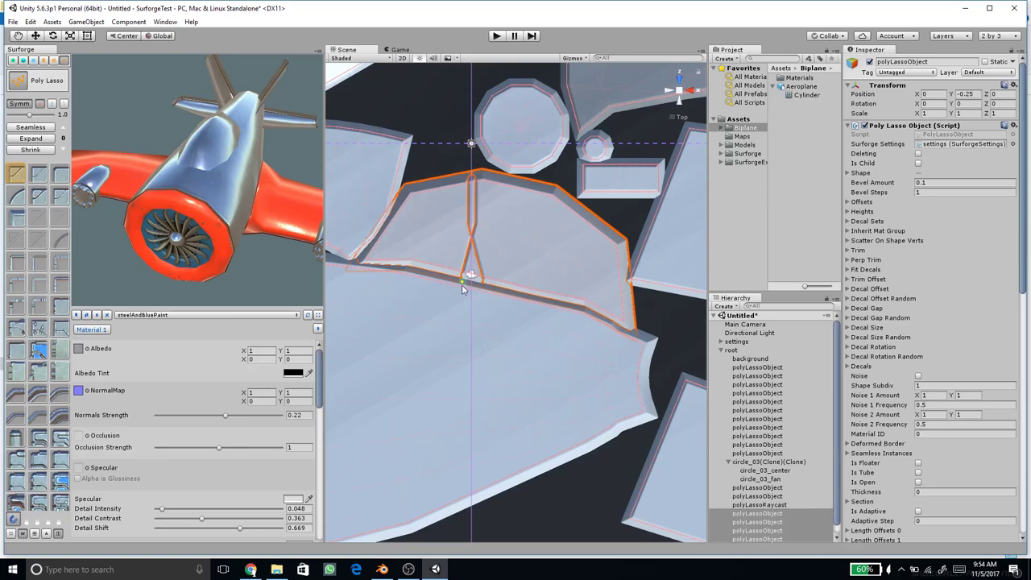
scroll(461, 284, "up", 3)
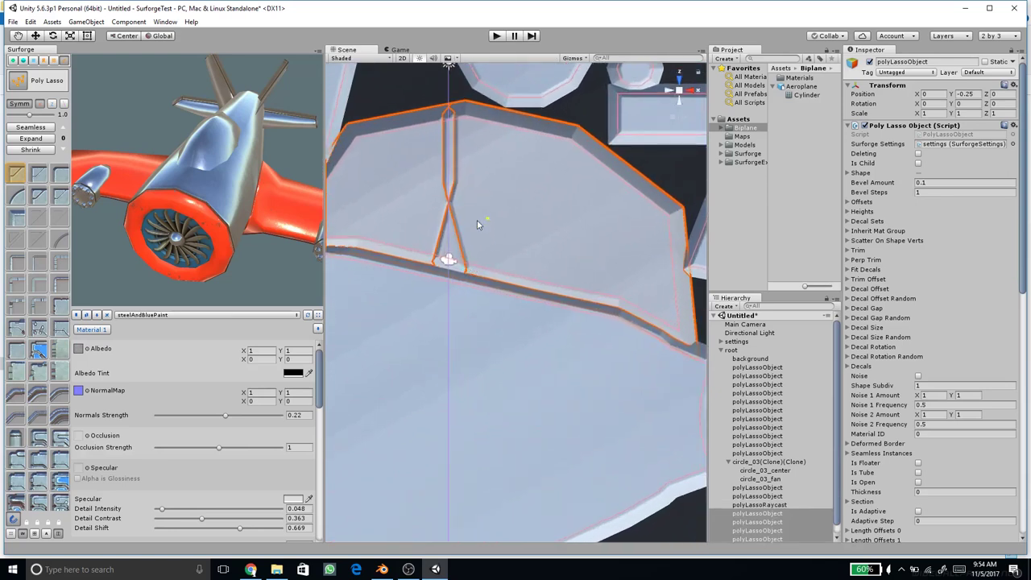
key("ctrl+z")
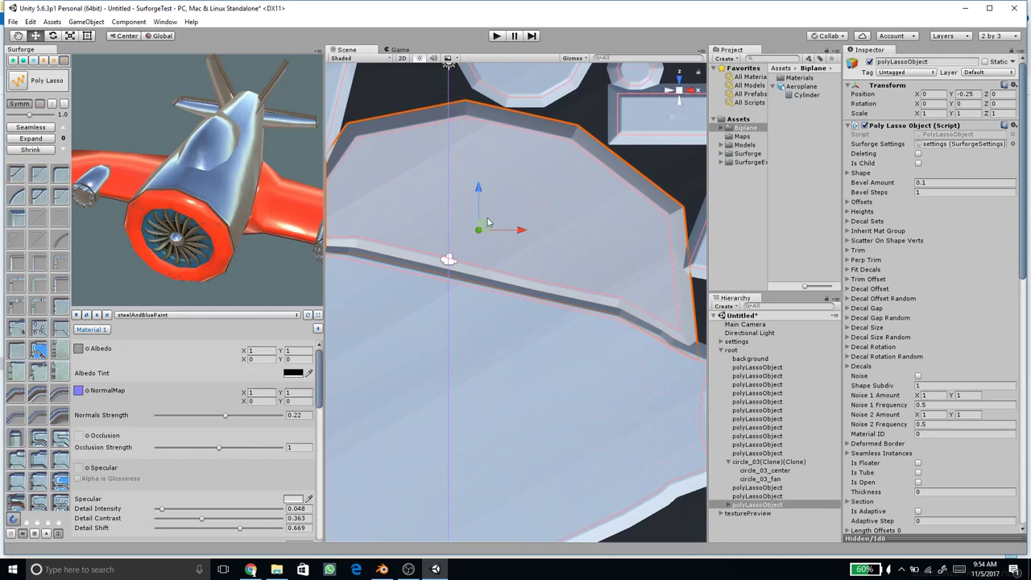
Step: With symmetry off, make two parallel Poly Lasso cuts across the canopy shape to separate a narrow strip
scroll(468, 165, "down", 4)
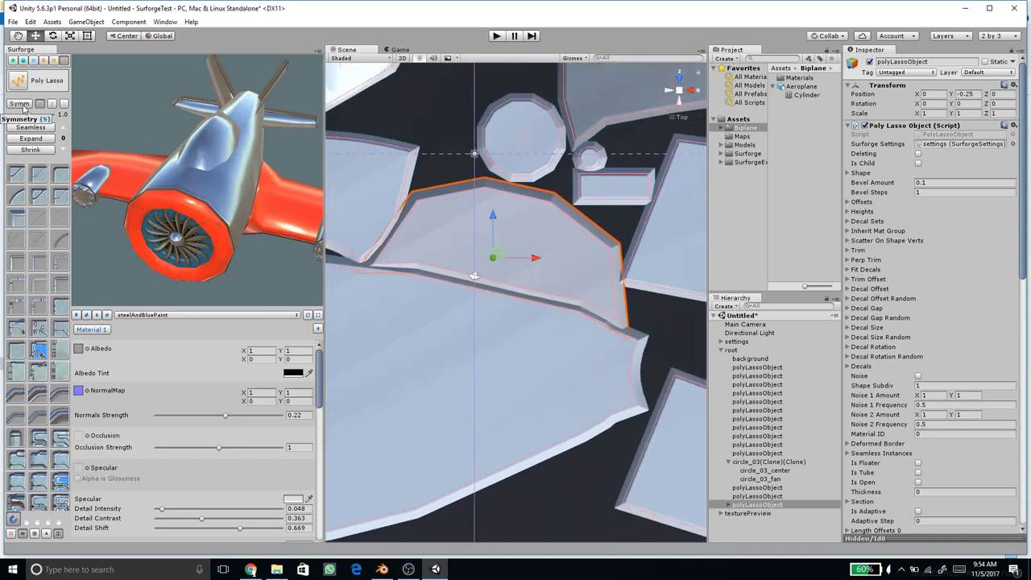
scroll(452, 191, "up", 2)
left_click(23, 81)
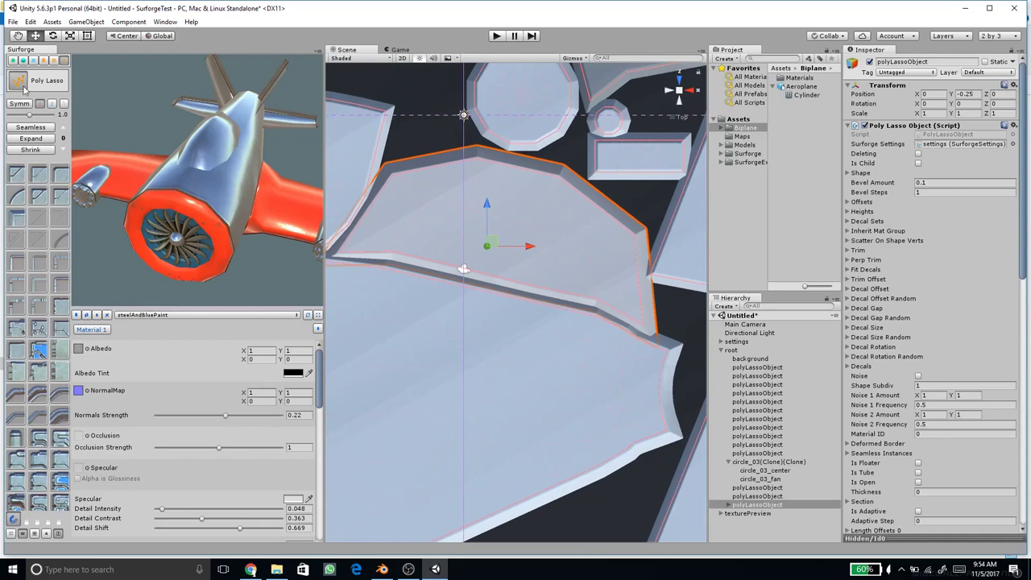
left_click(460, 147)
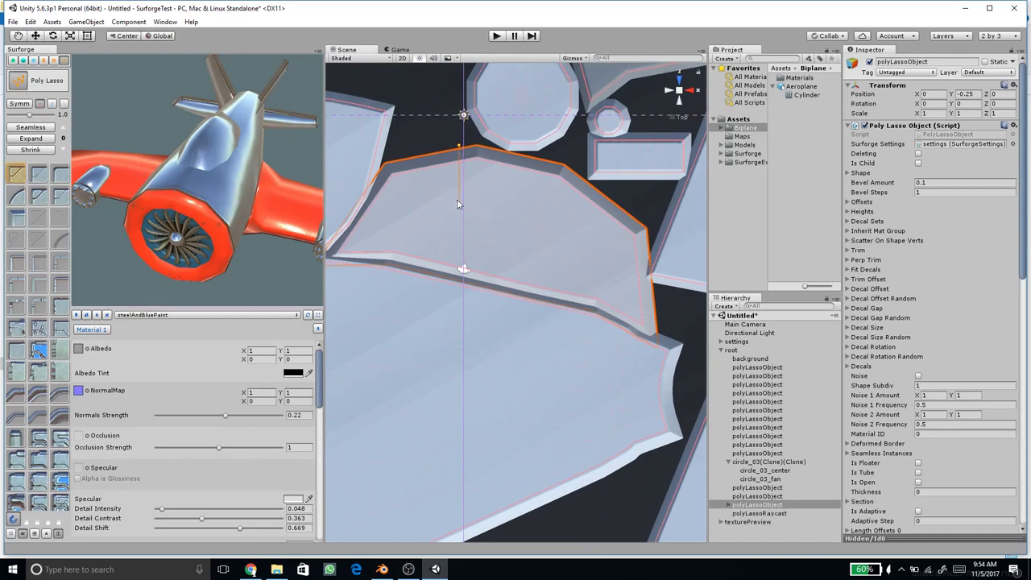
left_click(457, 210)
double_click(446, 279)
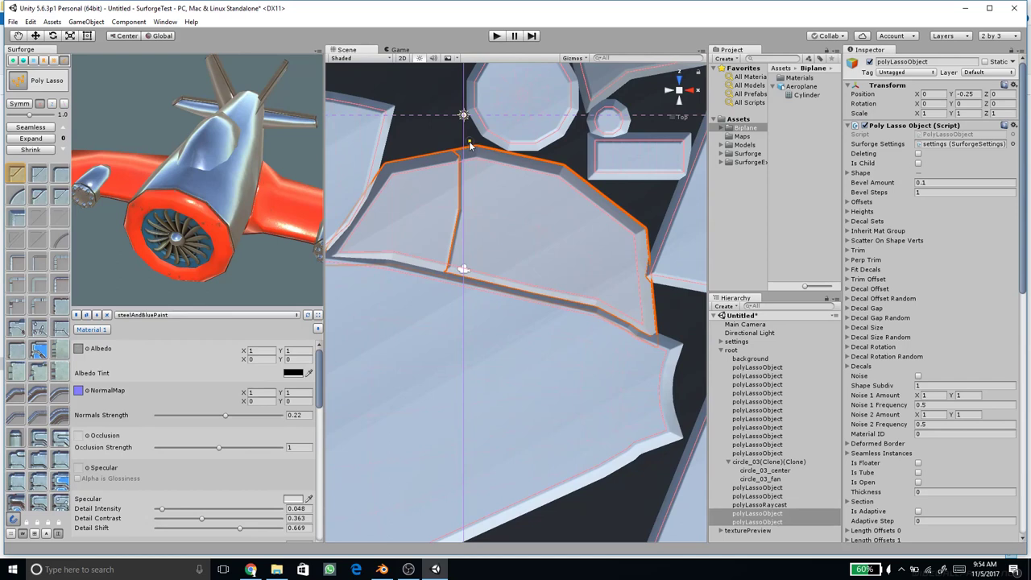
left_click(471, 213)
left_click(457, 289)
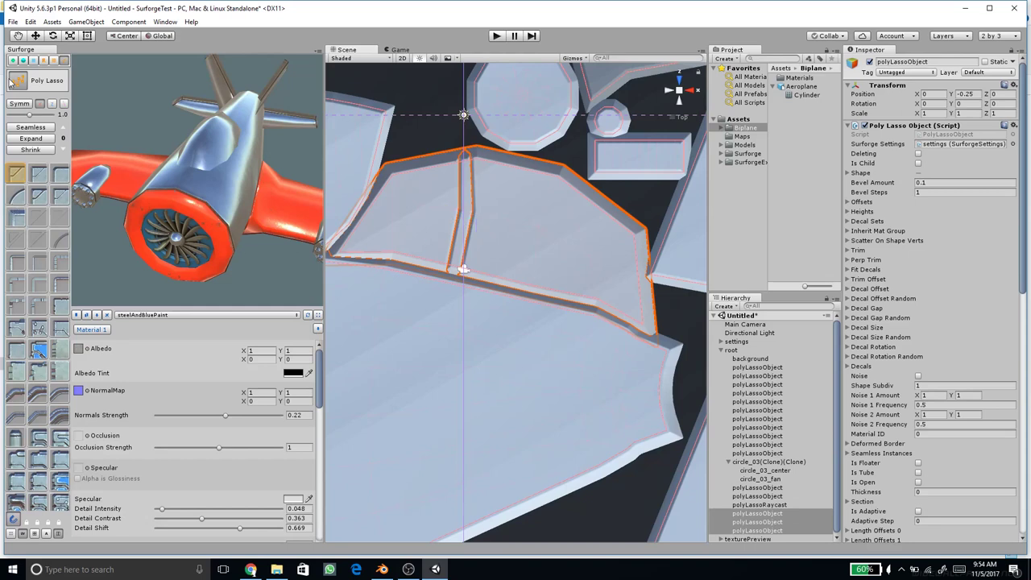
left_click(16, 81)
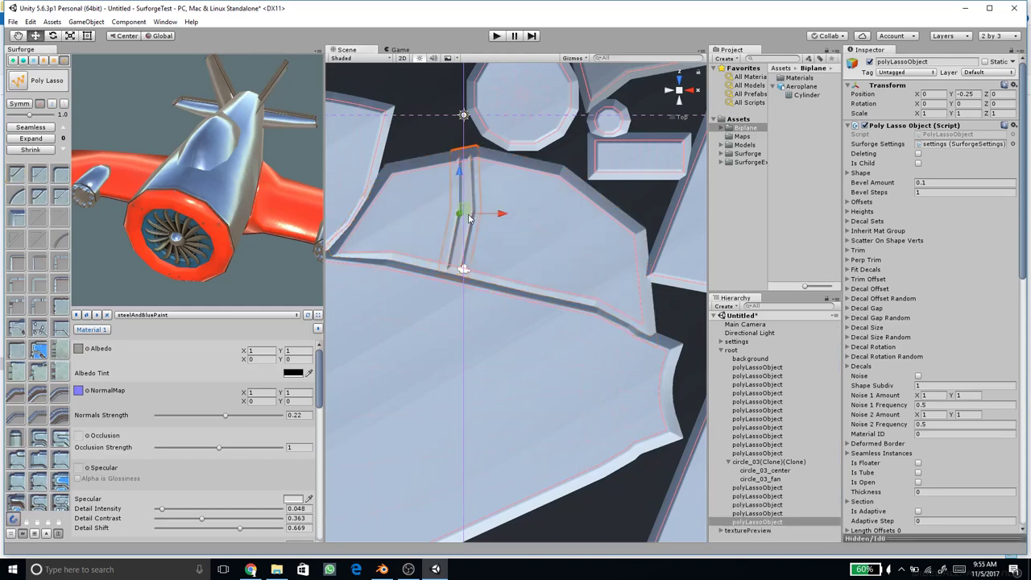
Step: Assign material ID 1 to the narrow canopy strip and check it on the aeroplane's cockpit
key("2")
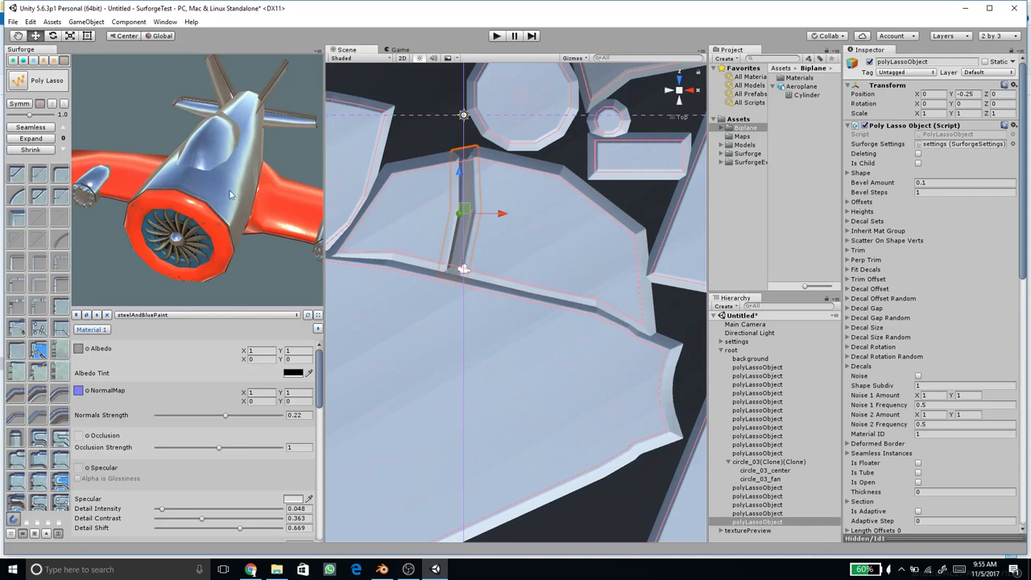
left_click_drag(202, 180, 360, 156)
left_click_drag(264, 151, 189, 123)
left_click_drag(249, 166, 177, 168)
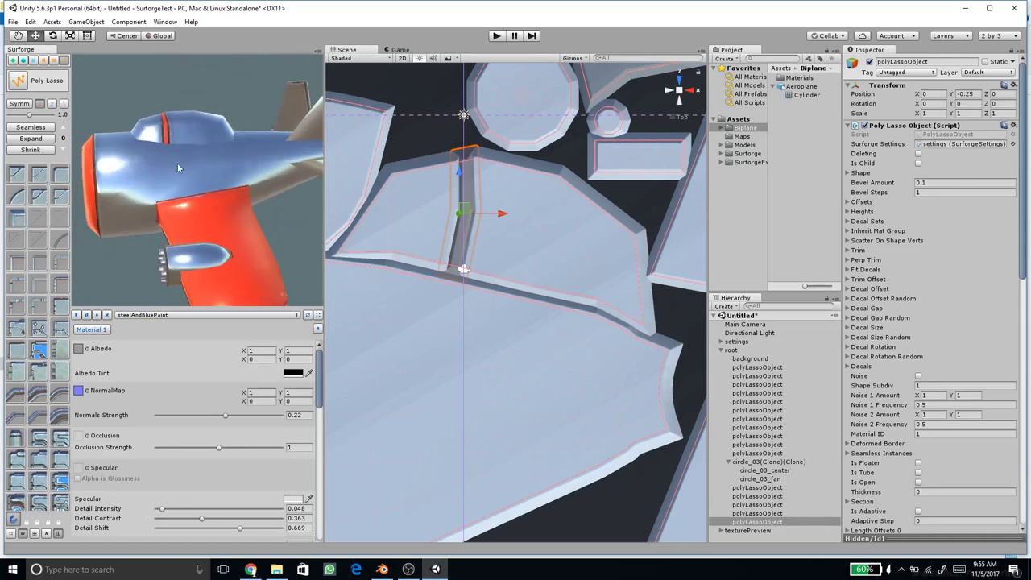
left_click(37, 81)
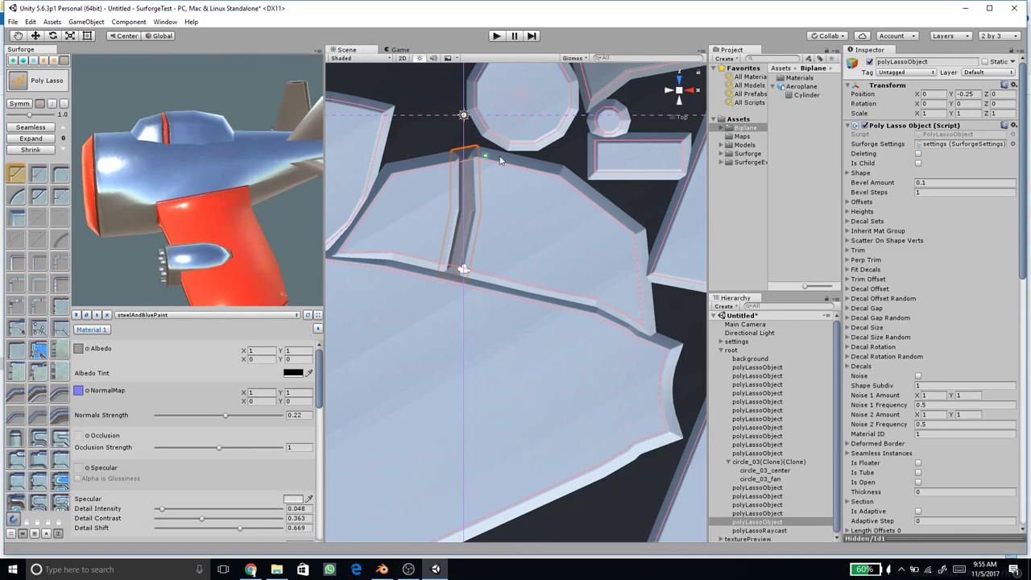
left_click(577, 167)
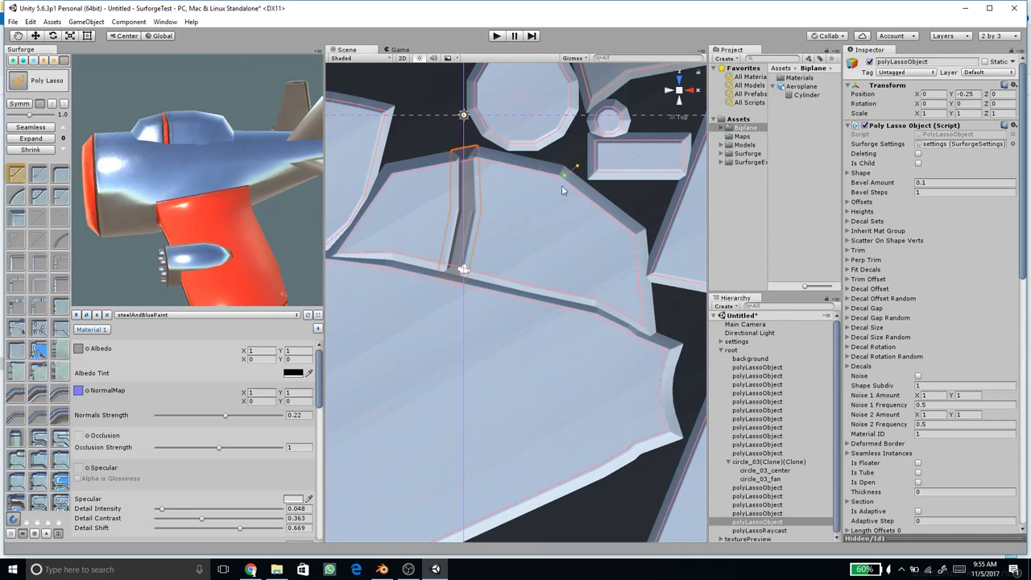
left_click(548, 234)
key("Escape")
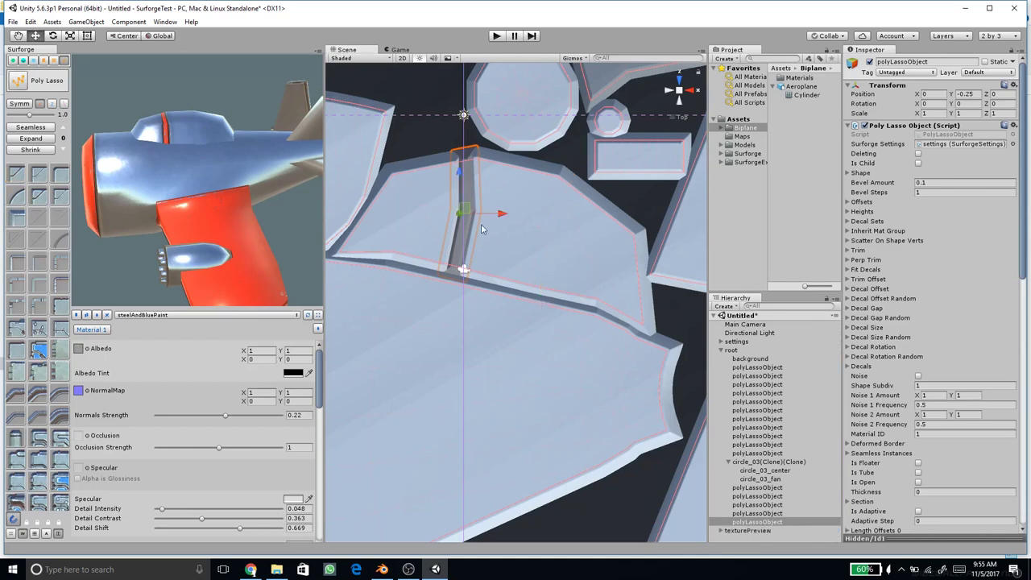
Step: Make two parallel Poly Lasso cuts across the larger rear canopy piece to separate a second narrow strip
left_click(552, 202)
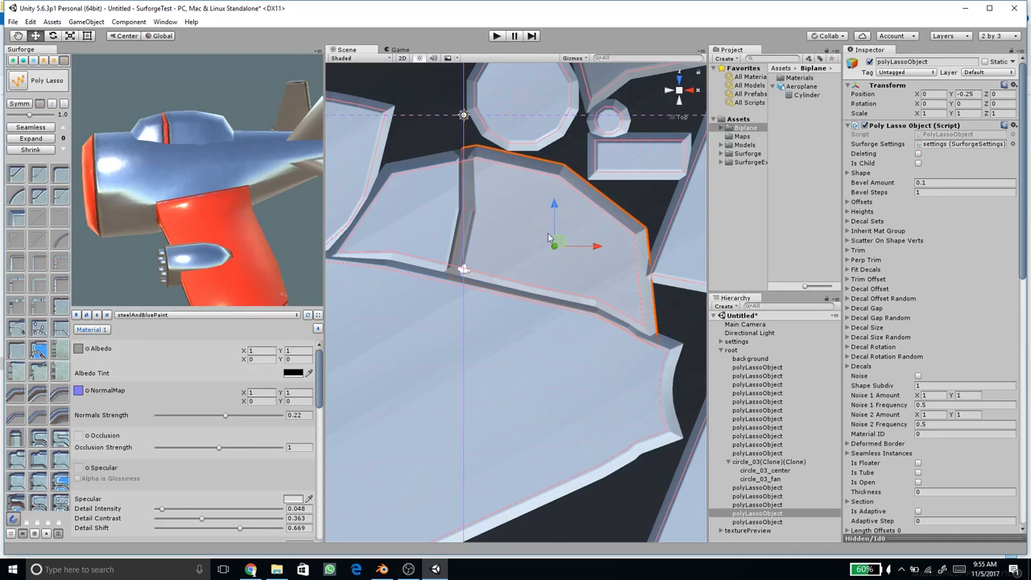
left_click(17, 81)
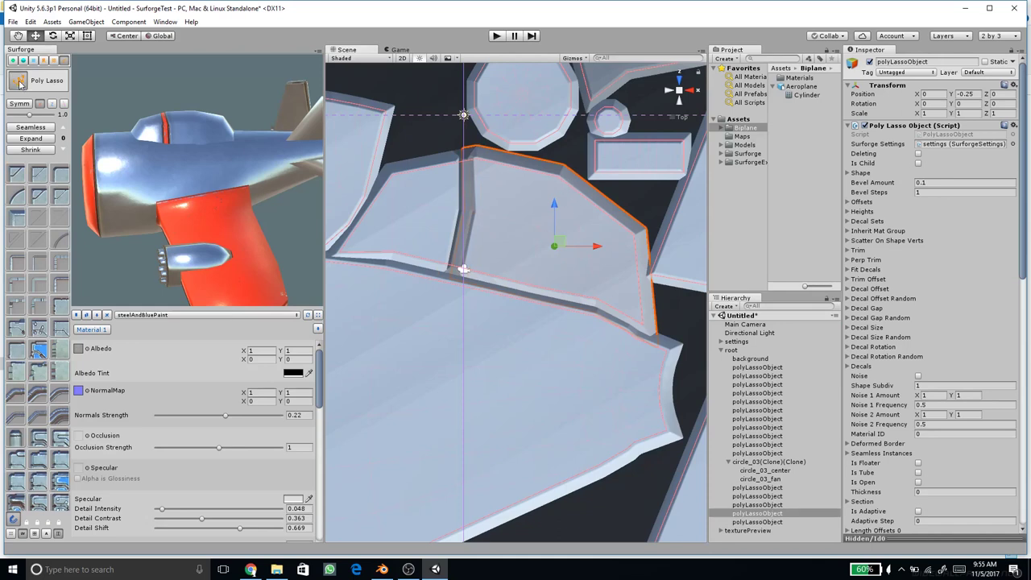
left_click(571, 165)
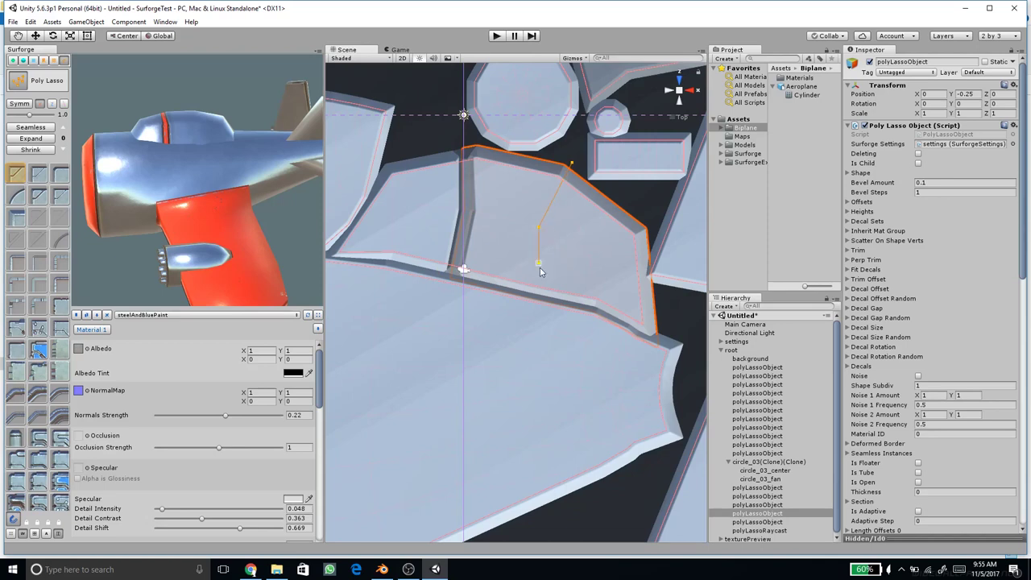
key("Escape")
left_click(17, 83)
left_click(548, 238)
left_click(537, 309)
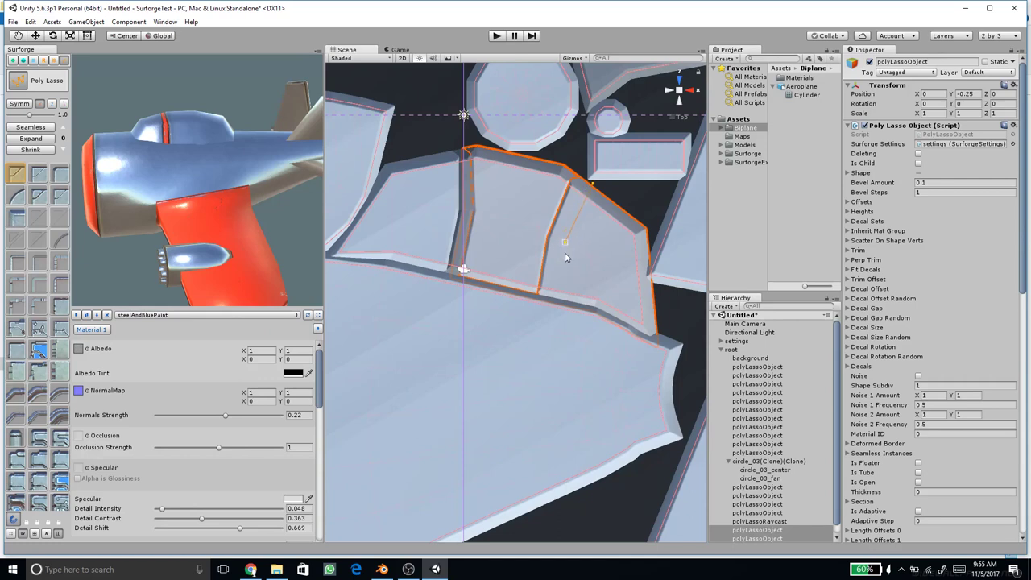
left_click(553, 315)
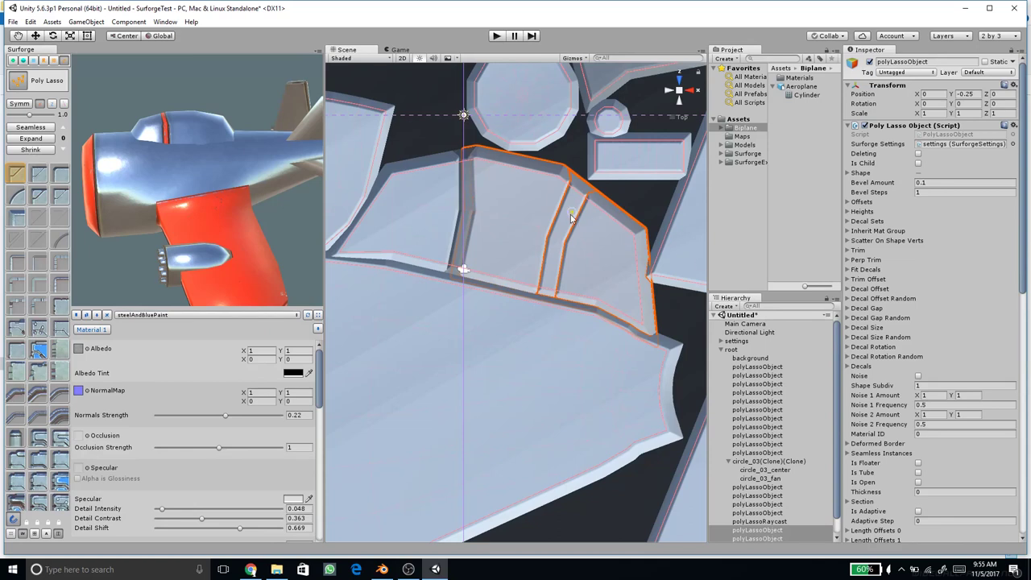
key("w")
left_click(13, 76)
left_click(18, 84)
Step: Assign material ID 1 to the second canopy strip and set its Y position to -0.08, checking the preview
left_click(567, 220)
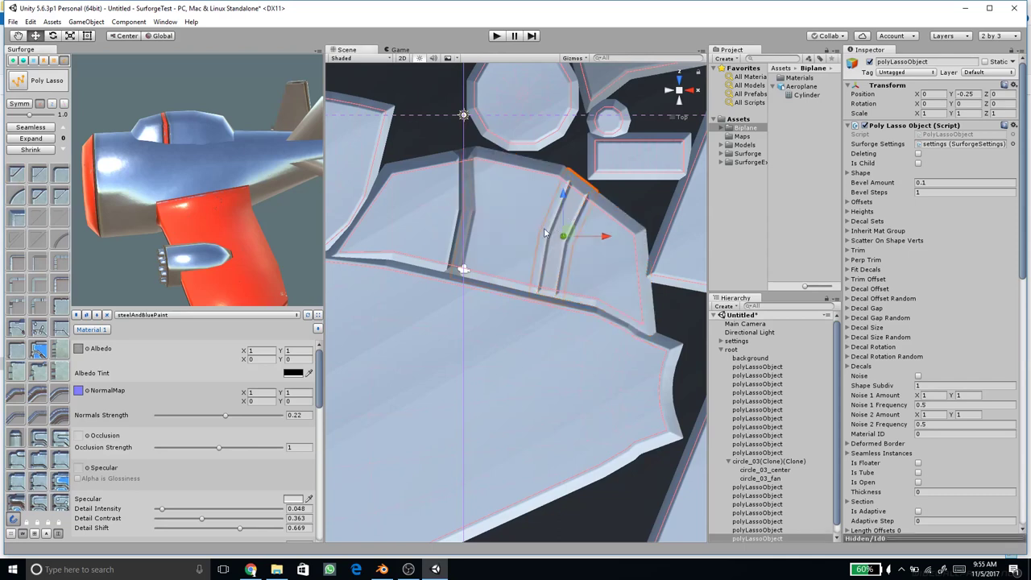
left_click_drag(170, 188, 89, 158)
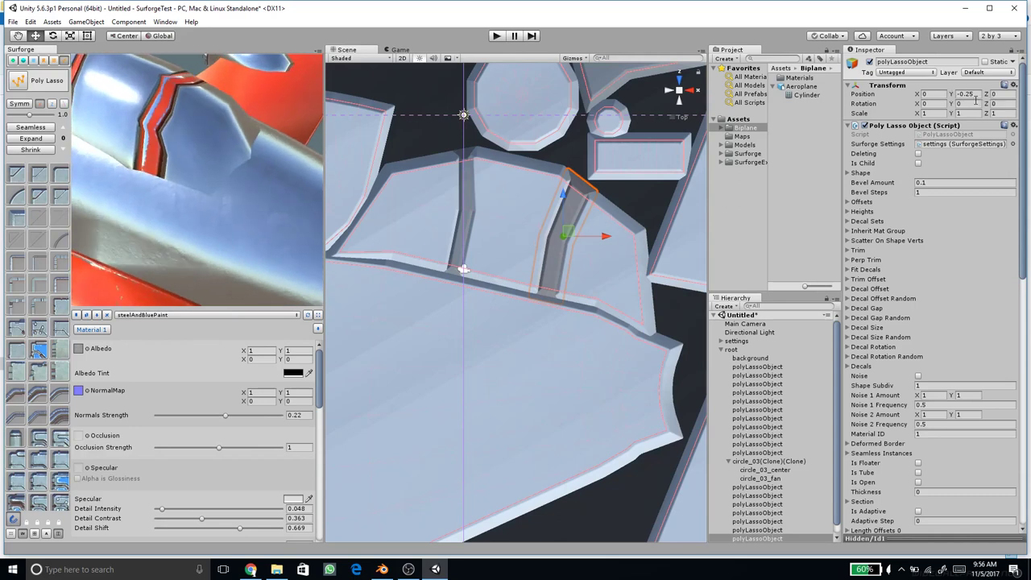
left_click_drag(955, 103, 961, 98)
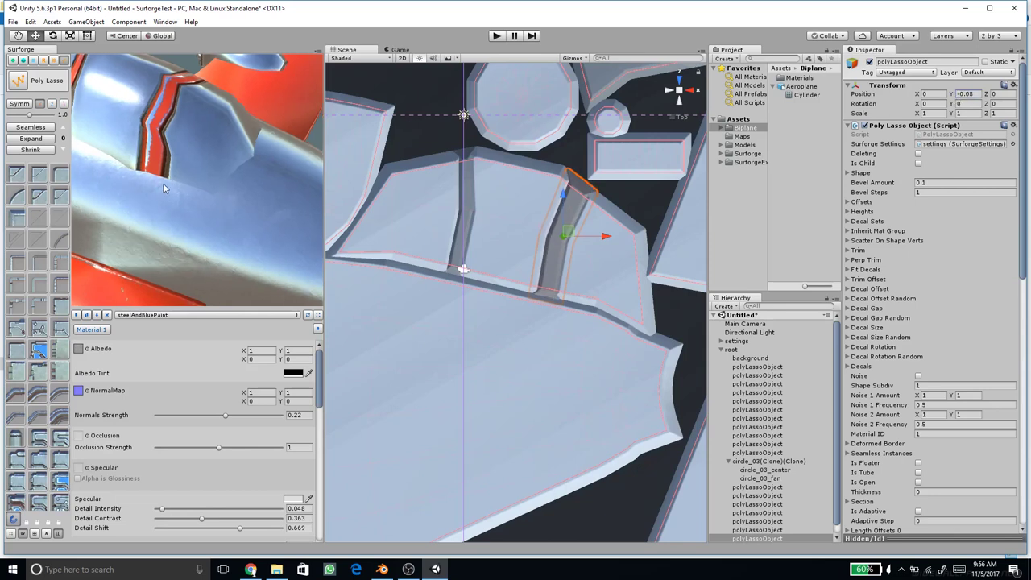
mouse_move(181, 183)
left_mouse_down()
mouse_move(284, 189)
mouse_move(191, 118)
left_mouse_up()
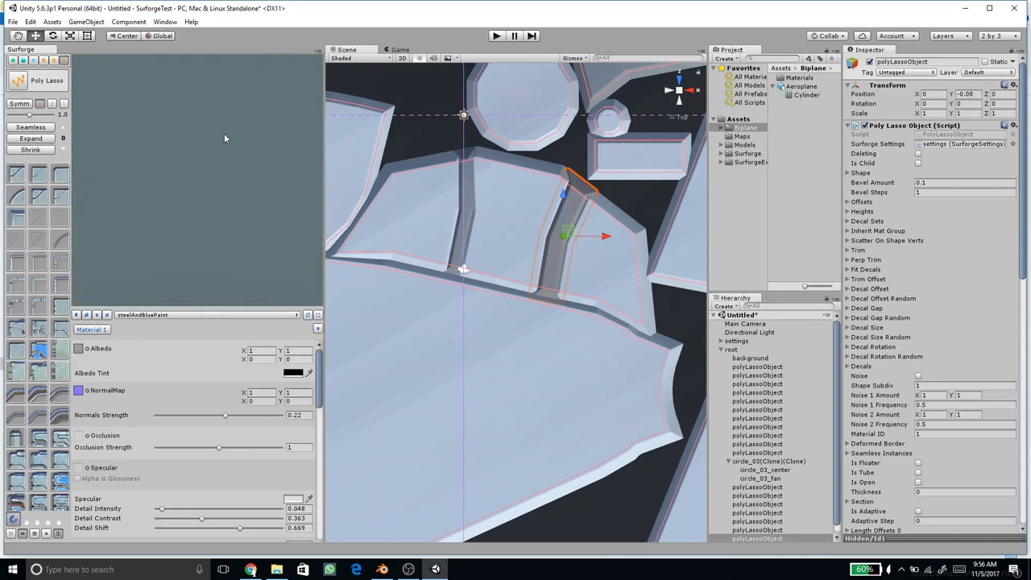
mouse_move(571, 234)
left_mouse_down()
mouse_move(510, 263)
mouse_move(570, 231)
left_mouse_up()
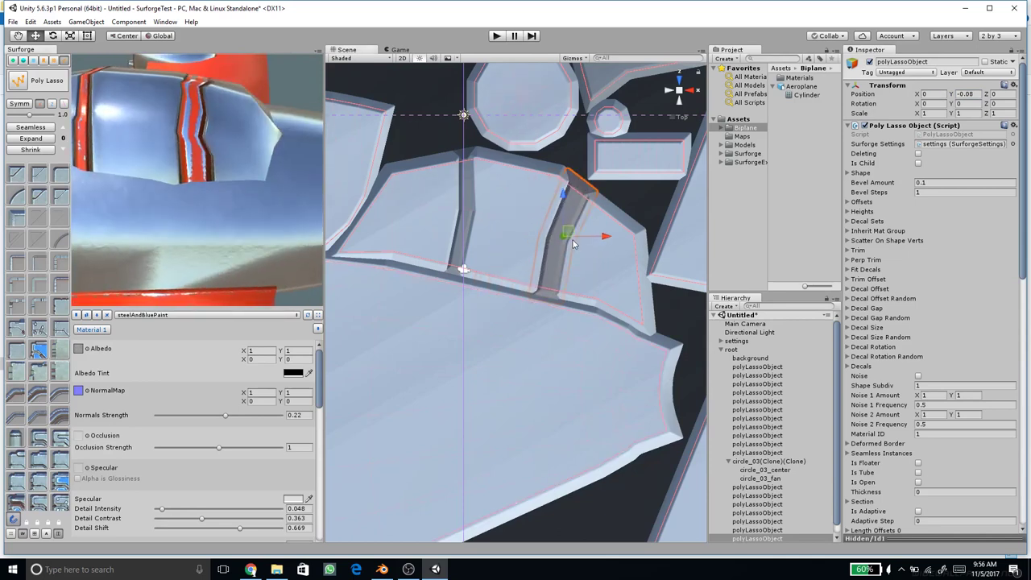
scroll(198, 153, "down", 8)
mouse_move(207, 154)
left_mouse_down()
mouse_move(322, 181)
mouse_move(472, 177)
mouse_move(254, 91)
mouse_move(187, 158)
left_mouse_up()
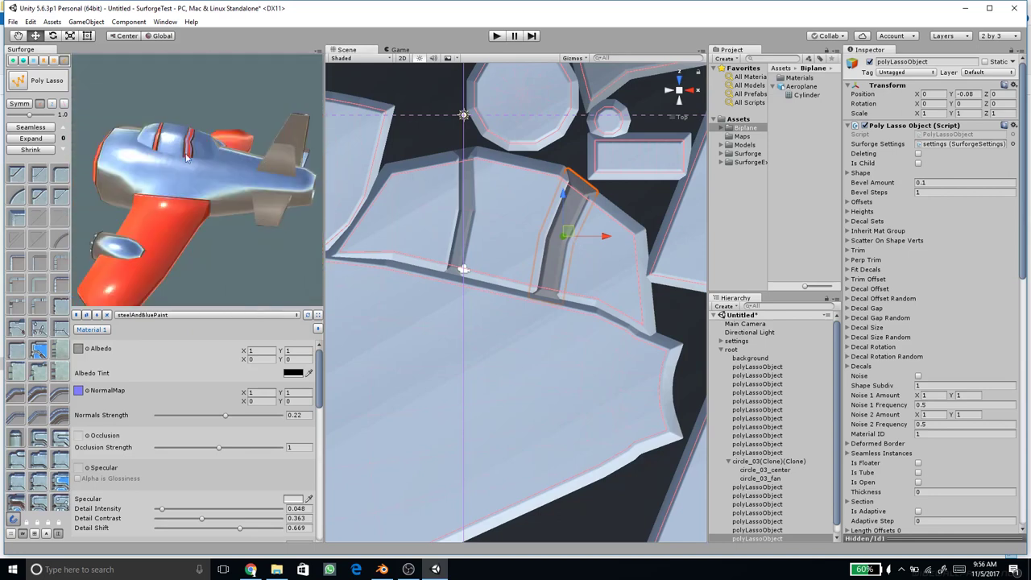
Step: Assign material ID 2 to the three larger canopy pieces around the two narrow strips and check the preview
left_click_drag(208, 199, 266, 202)
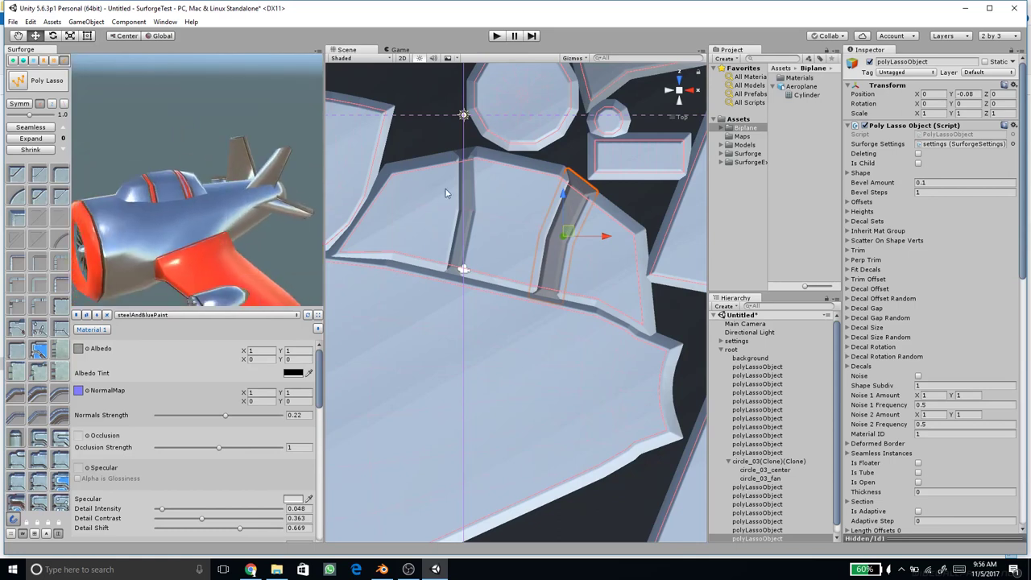
left_click(522, 175)
left_click(589, 253, "shift")
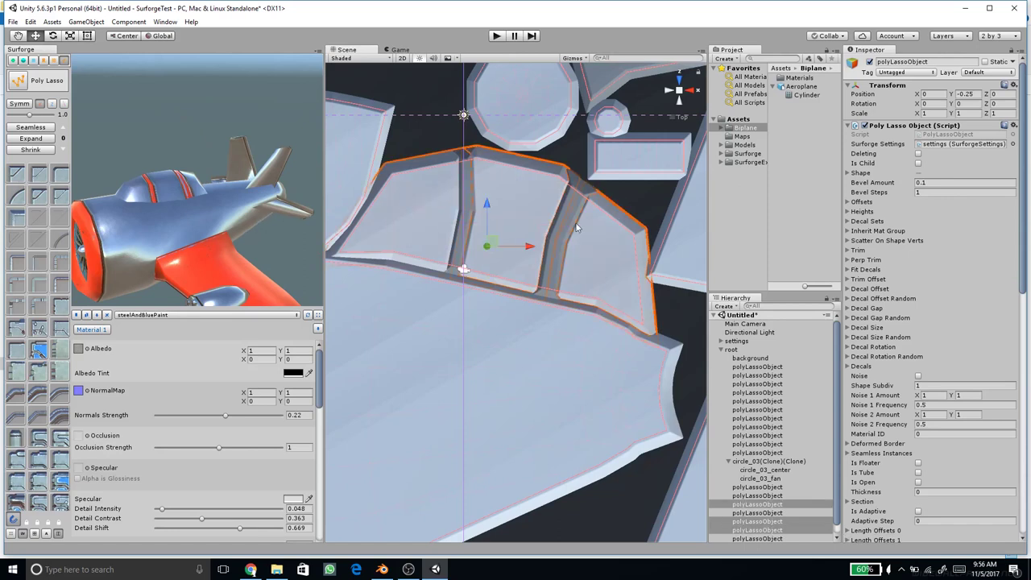
key("3")
mouse_move(242, 251)
left_mouse_down()
mouse_move(249, 238)
mouse_move(209, 234)
mouse_move(285, 255)
mouse_move(236, 260)
mouse_move(166, 232)
mouse_move(209, 220)
mouse_move(239, 186)
mouse_move(291, 205)
left_mouse_up()
scroll(208, 220, "down", 3)
Step: Assign material ID 3 to the fan-shaped engine casing piece next to the canopy
middle_click_drag(475, 211, 652, 262)
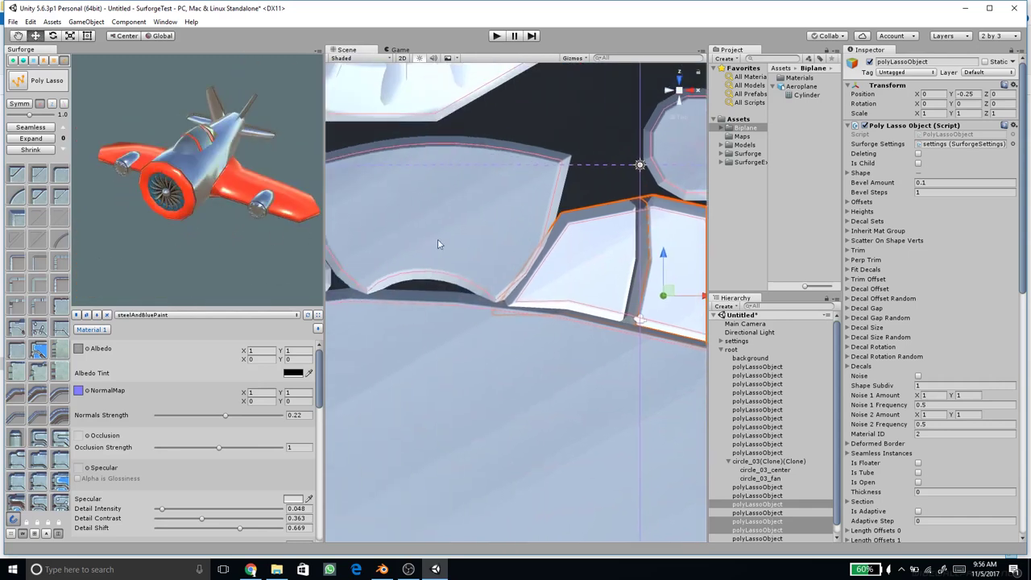
middle_click_drag(360, 235, 424, 260)
scroll(211, 210, "up", 3)
right_click_drag(415, 224, 418, 277)
middle_click_drag(425, 276, 409, 273)
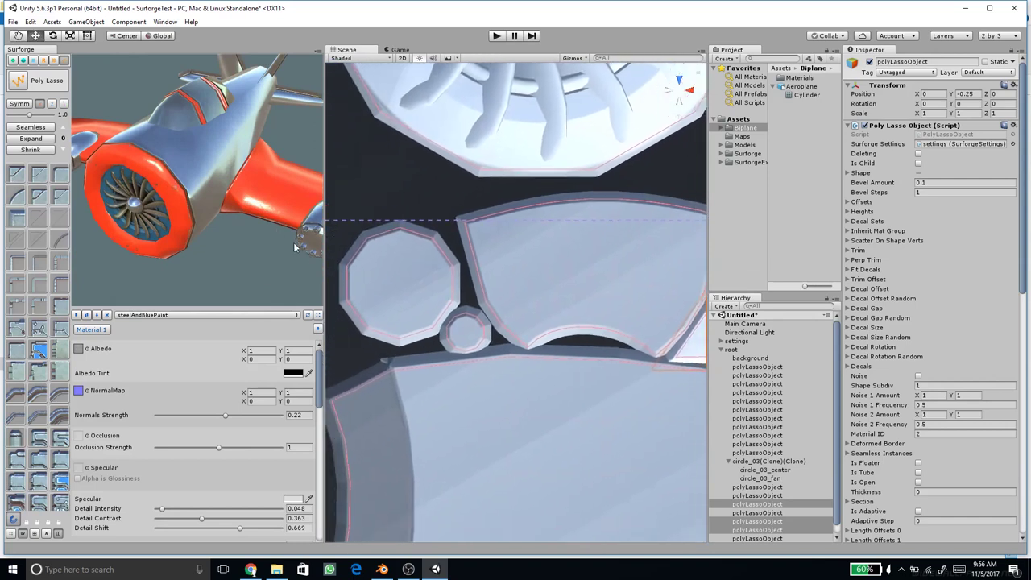
middle_click_drag(295, 245, 254, 234)
scroll(446, 186, "down", 2)
scroll(446, 187, "down", 1)
middle_click_drag(513, 265, 436, 210)
left_click(477, 222)
scroll(499, 248, "up", 3)
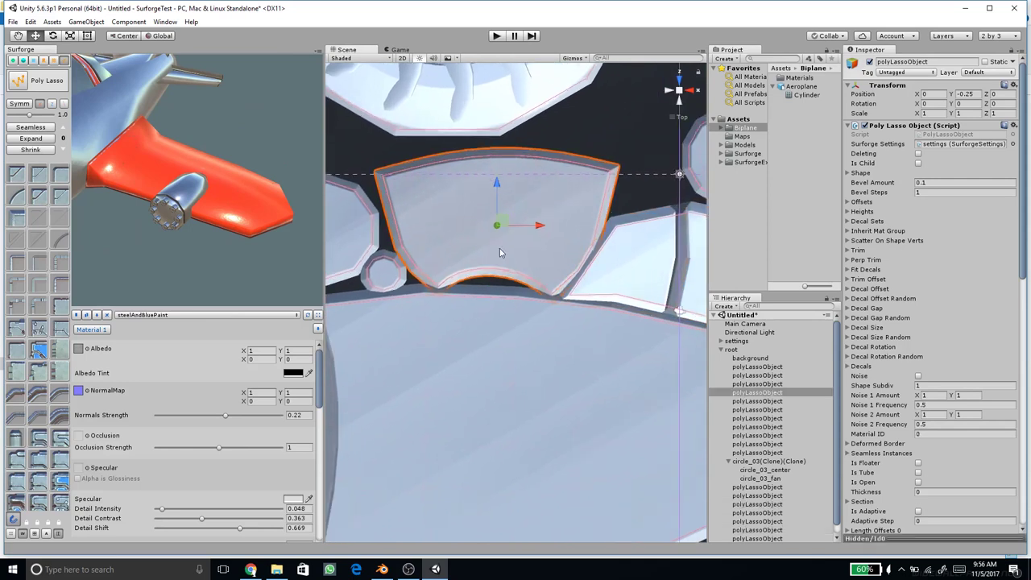
middle_click_drag(399, 241, 466, 278)
key("4")
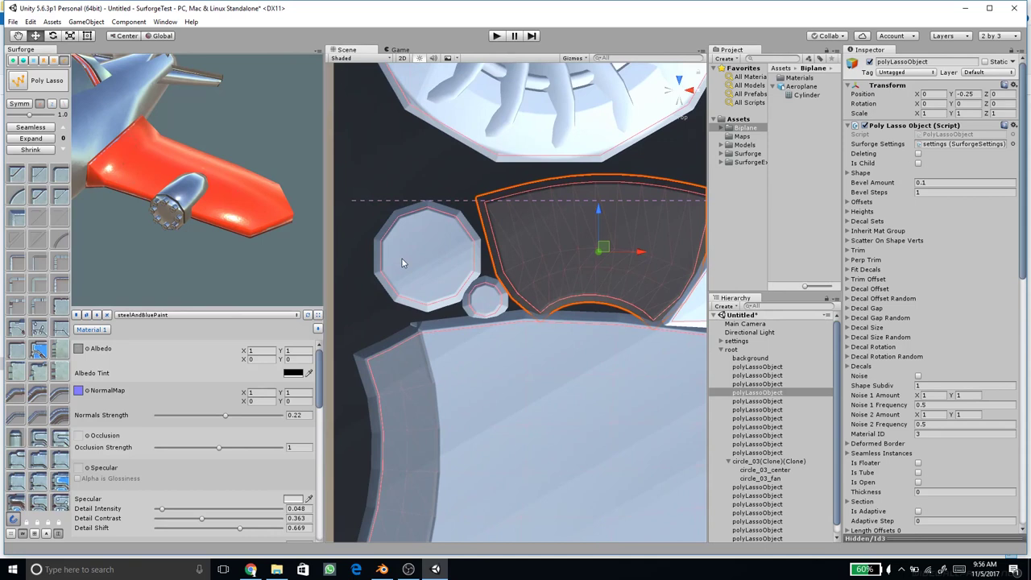
Step: Assign material ID 3 to the large and small round shapes beside the fan-shaped engine piece
left_click(402, 259)
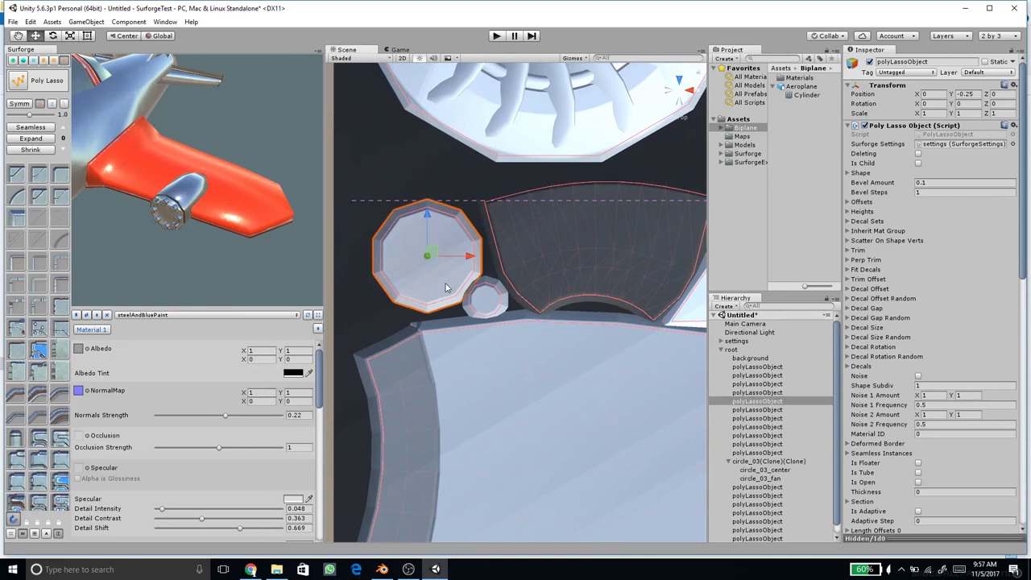
key("4")
left_click(489, 305)
key("4")
Step: Assign material ID 4 to the small rectangle and the small circle above it
scroll(522, 300, "down", 2)
middle_click_drag(572, 286, 341, 237)
scroll(523, 303, "down", 8)
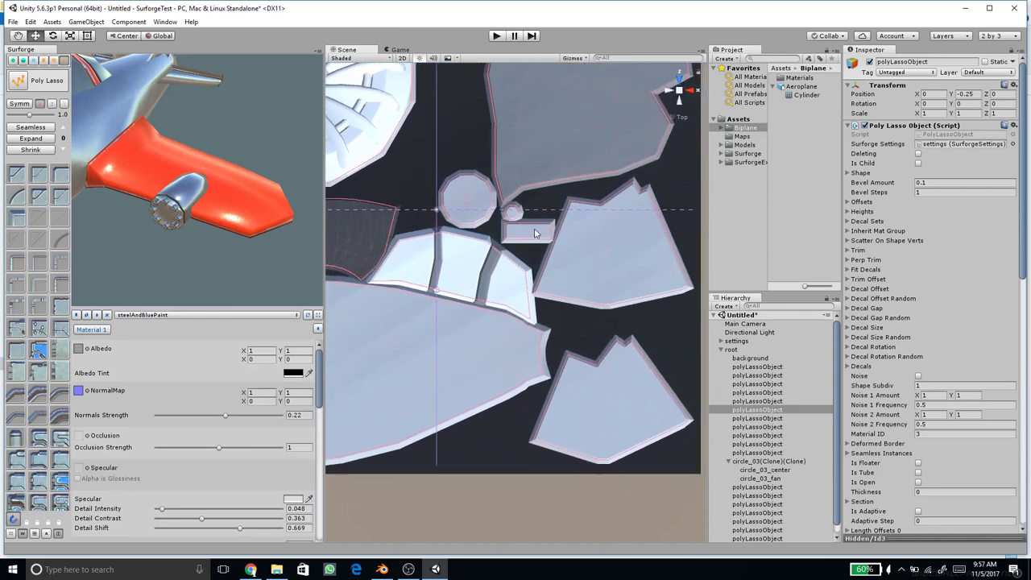
scroll(534, 233, "up", 3)
right_click_drag(534, 230, 508, 259)
left_click(477, 235)
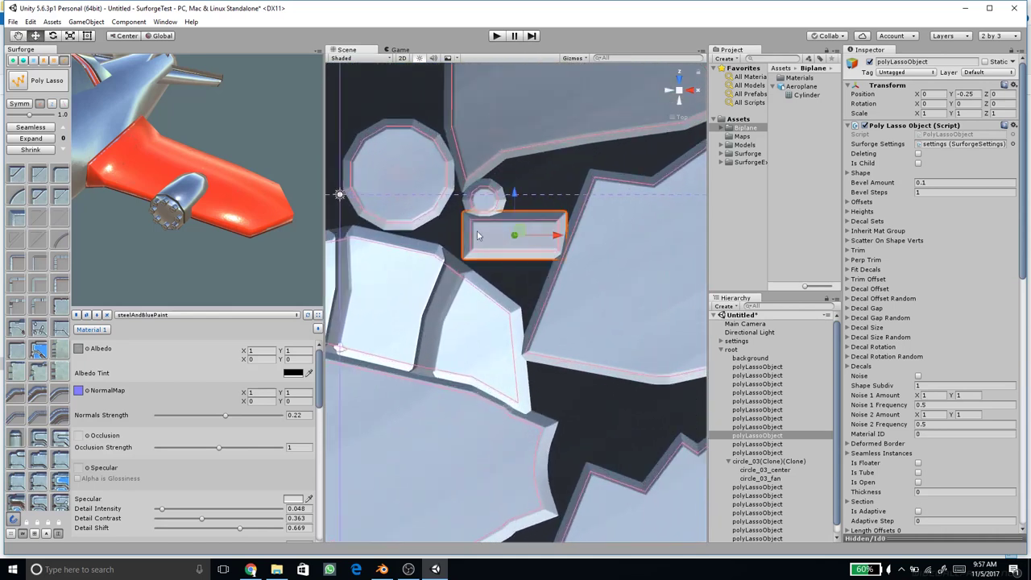
scroll(490, 214, "up", 2)
left_click(478, 175, "shift")
key("2")
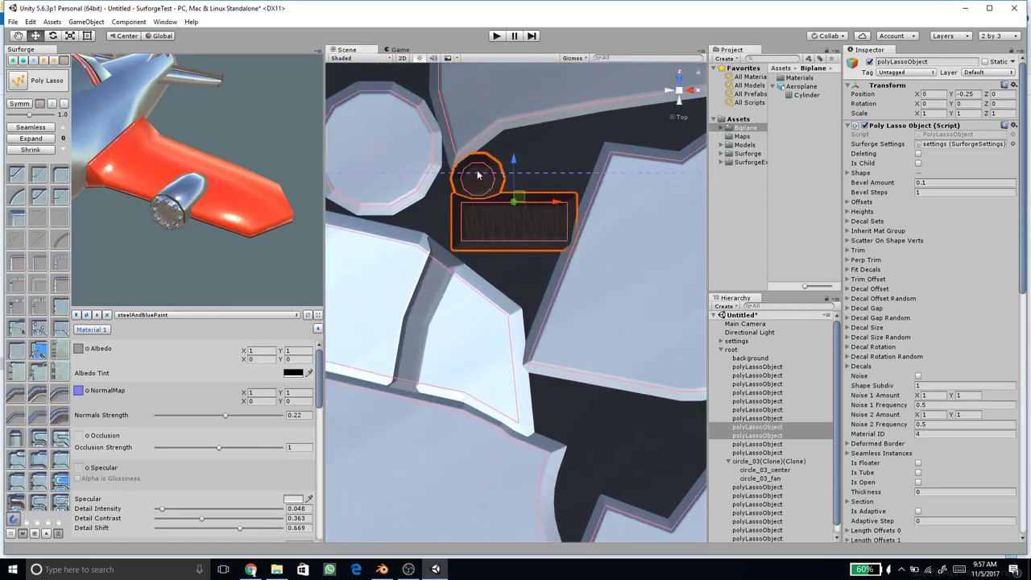
Step: Examine the wing engine pod and its cylinders up close on the aeroplane preview
scroll(510, 233, "down", 2)
left_click(503, 299)
left_click_drag(187, 266, 230, 229)
middle_click_drag(270, 109, 194, 144)
scroll(189, 149, "up", 5)
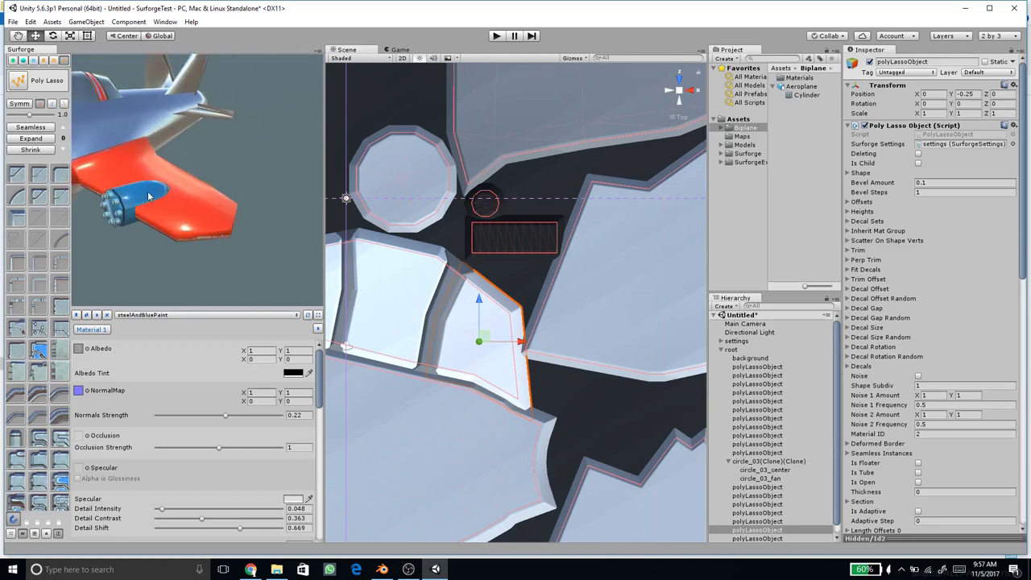
middle_click_drag(121, 205, 133, 206)
Step: Apply the Poly Lasso preset with a round-hole perforated pattern to the fan-shaped engine casing piece
scroll(486, 251, "down", 10)
middle_click_drag(420, 263, 527, 266)
scroll(414, 286, "down", 1)
middle_click_drag(414, 287, 453, 269)
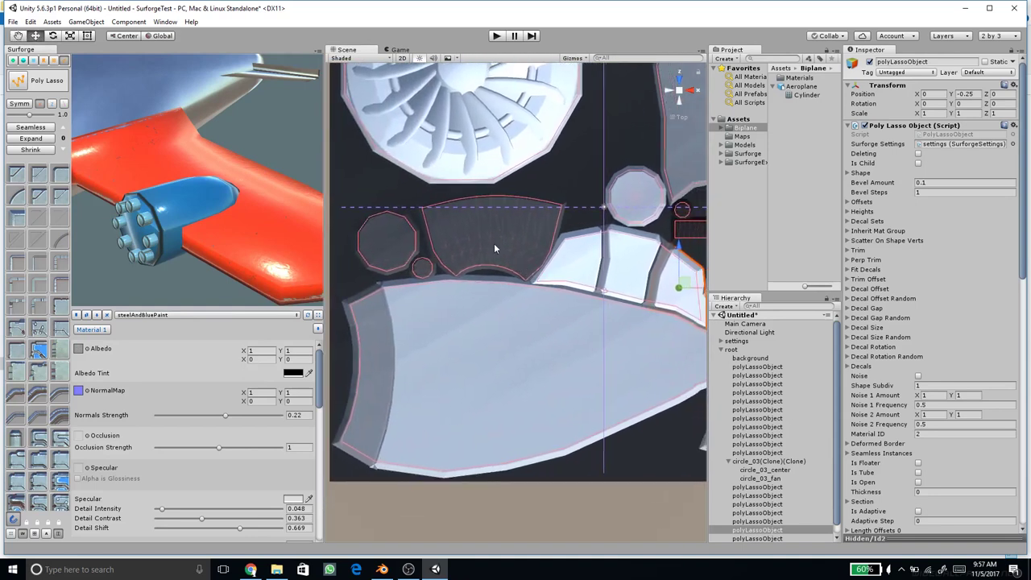
left_click(467, 260)
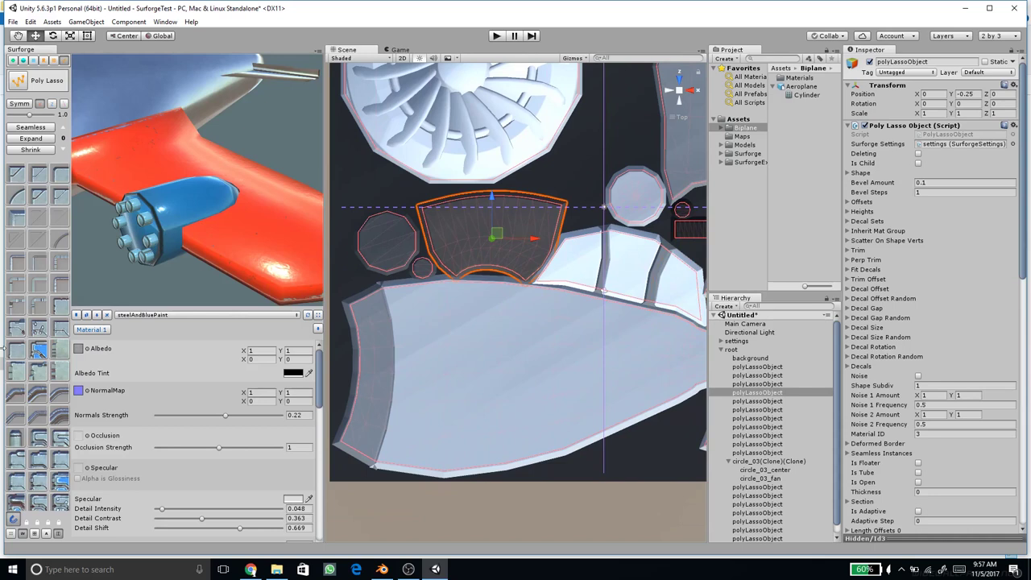
scroll(38, 347, "down", 5)
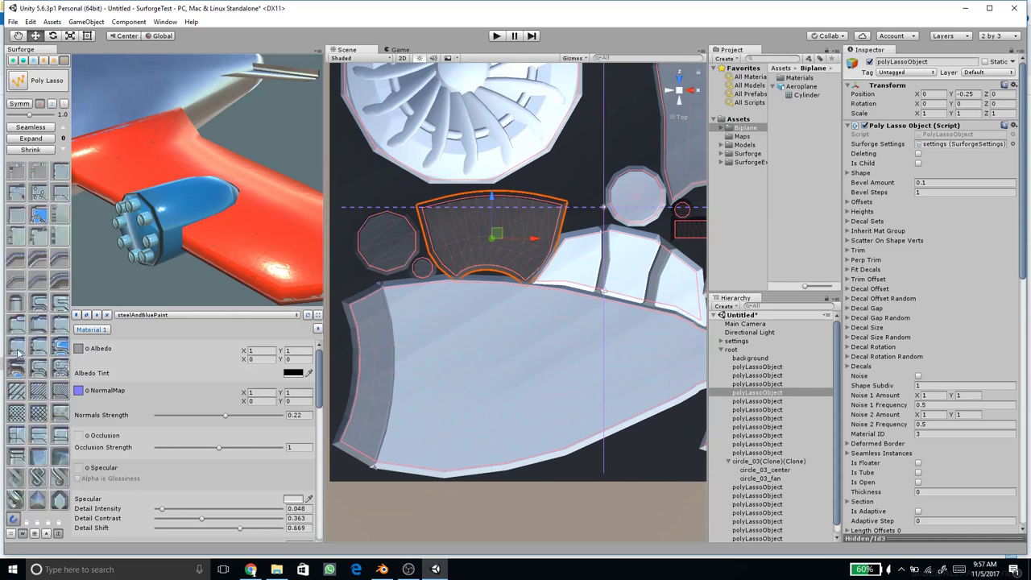
left_click(22, 61)
left_click(33, 61)
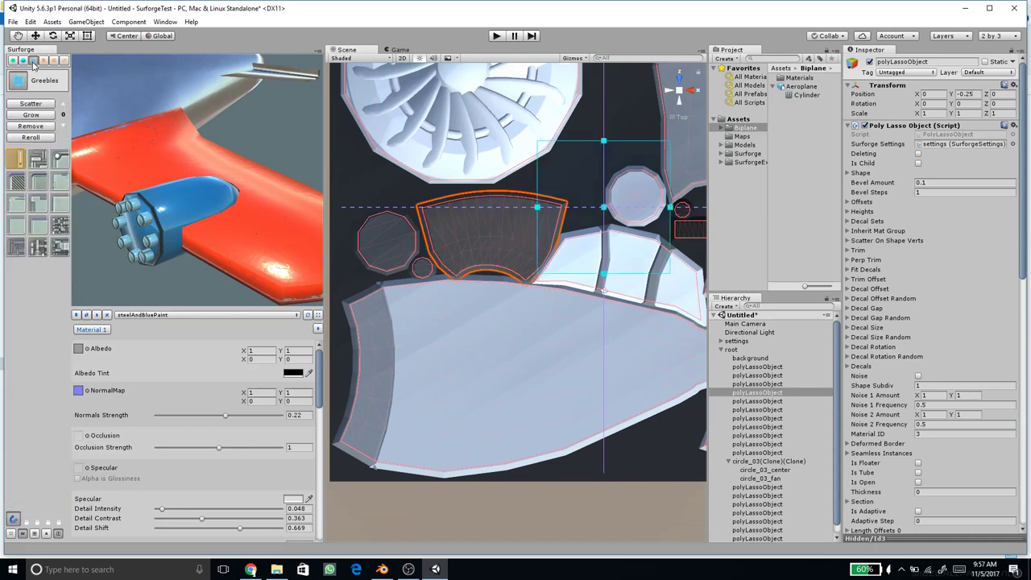
left_click(54, 61)
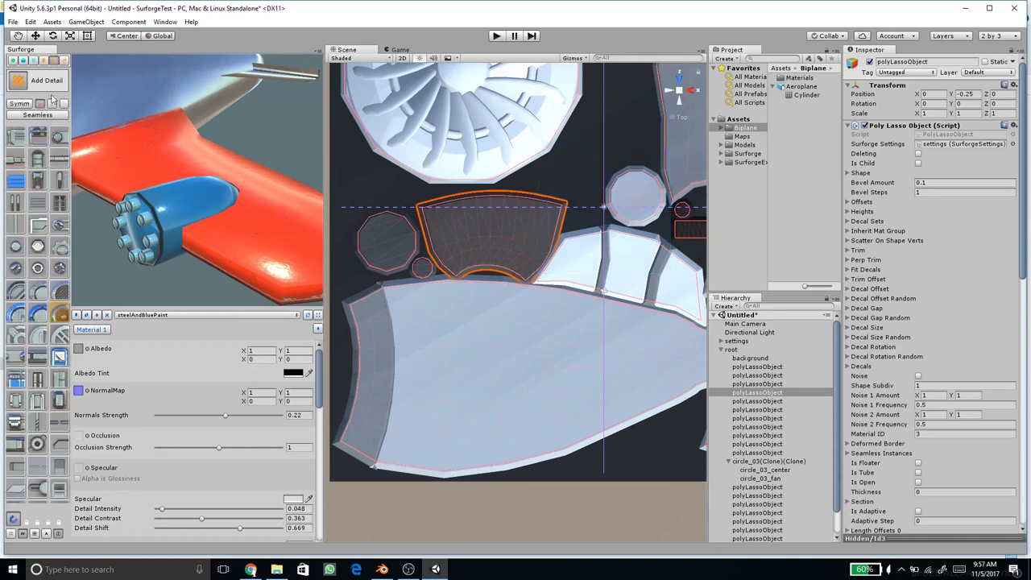
left_click(66, 63)
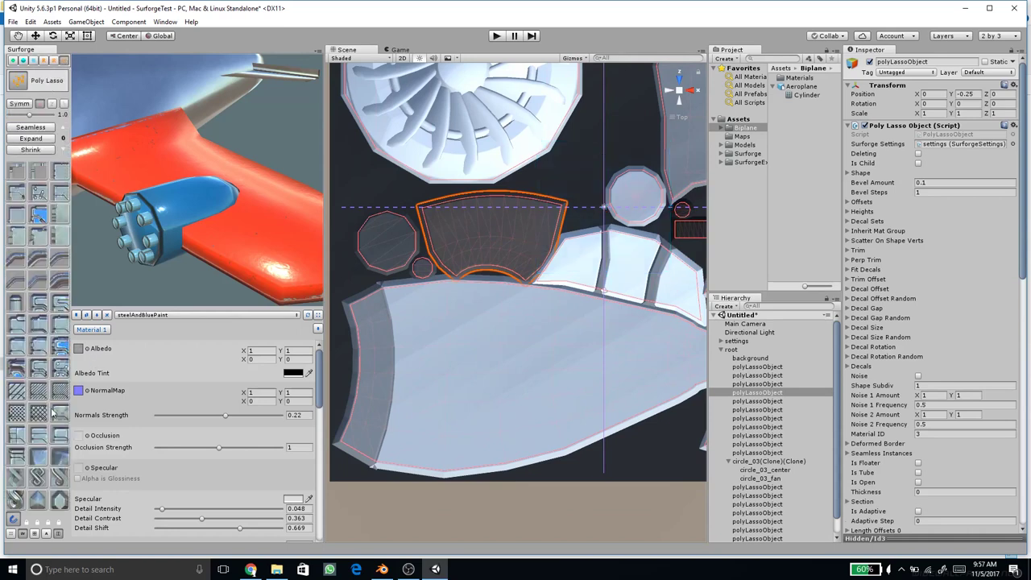
scroll(474, 265, "up", 2)
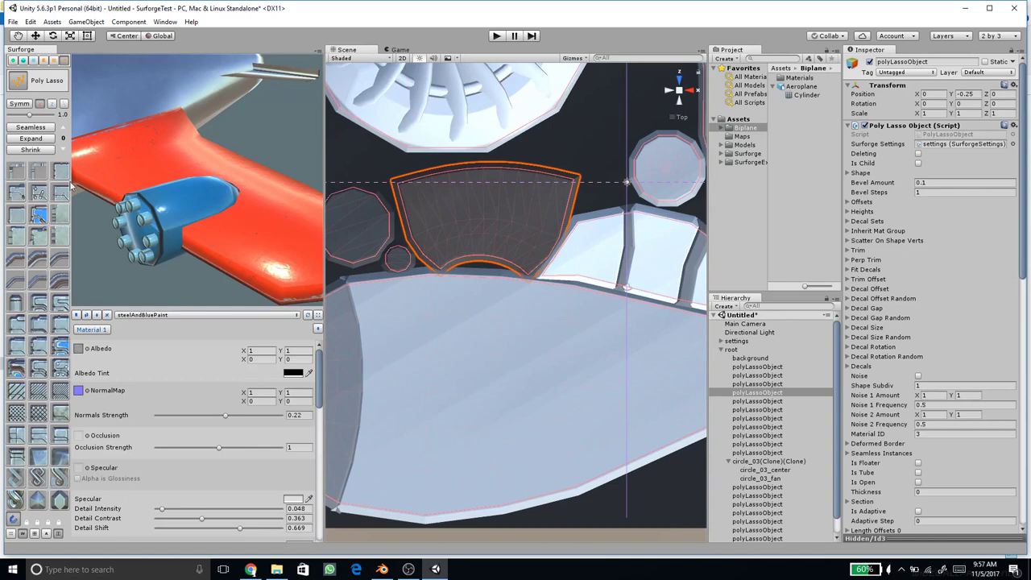
left_click(22, 80)
left_click(498, 190)
left_click(520, 190)
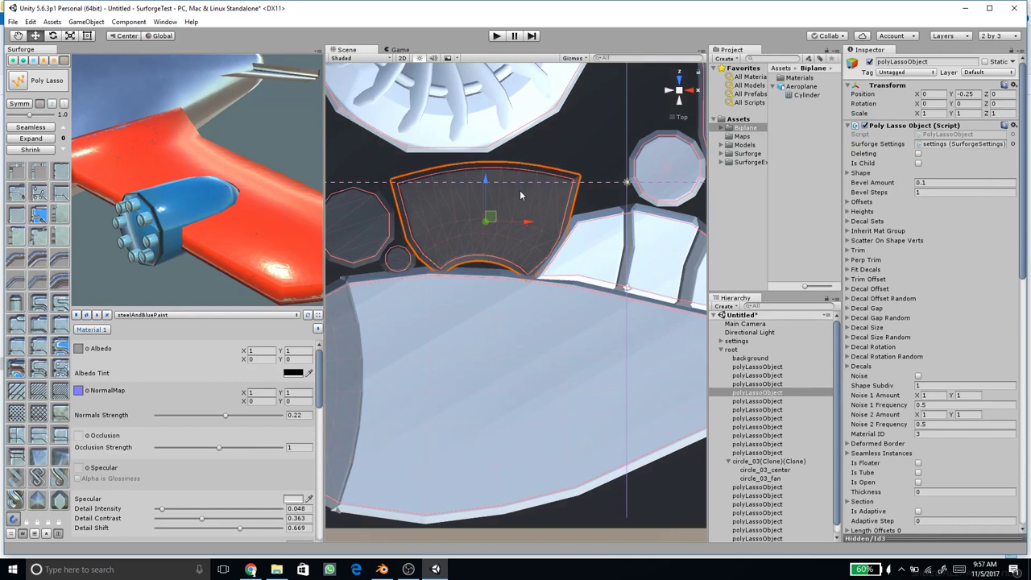
left_click(16, 412)
scroll(477, 227, "up", 3)
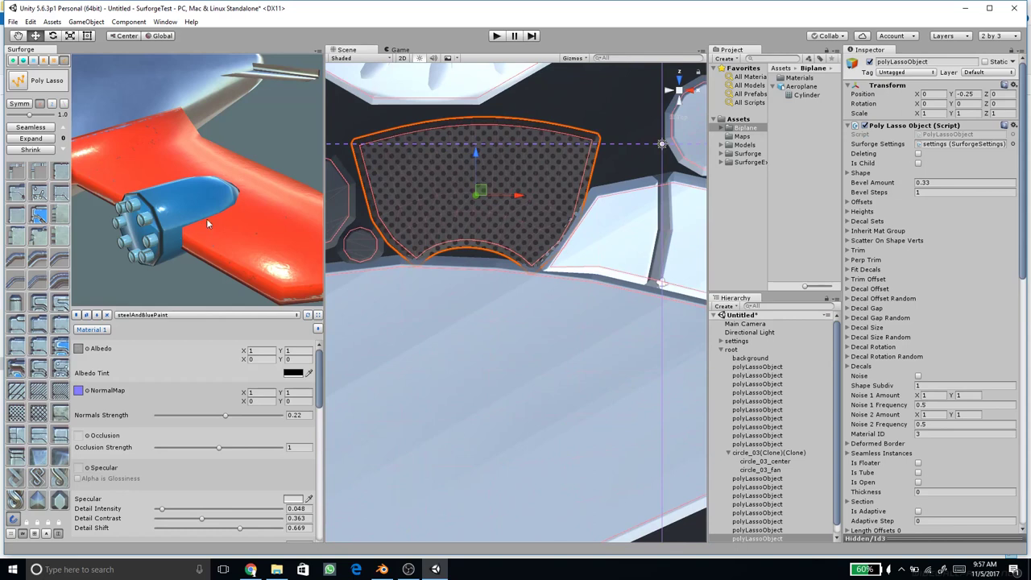
Step: Inspect the perforated engine casing on the aeroplane preview from several angles and distances
left_click_drag(203, 242, 227, 273)
scroll(227, 274, "down", 5)
left_click_drag(200, 233, 241, 203)
scroll(182, 192, "up", 2)
scroll(255, 153, "up", 3)
scroll(258, 139, "down", 3)
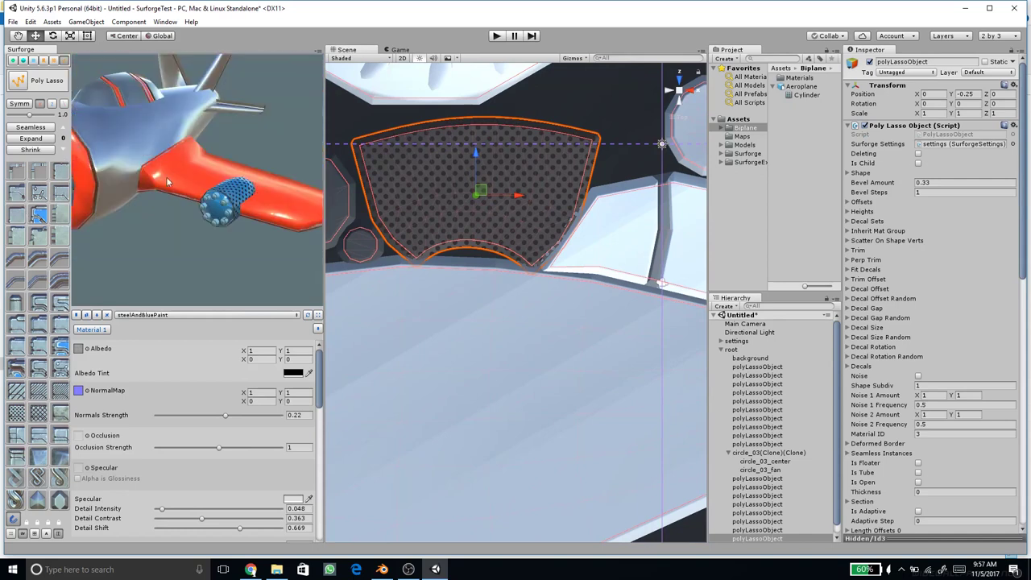
Step: Apply a silver metal material from the Surforge material library to the perforated engine casing and check it in the preview
left_click(24, 61)
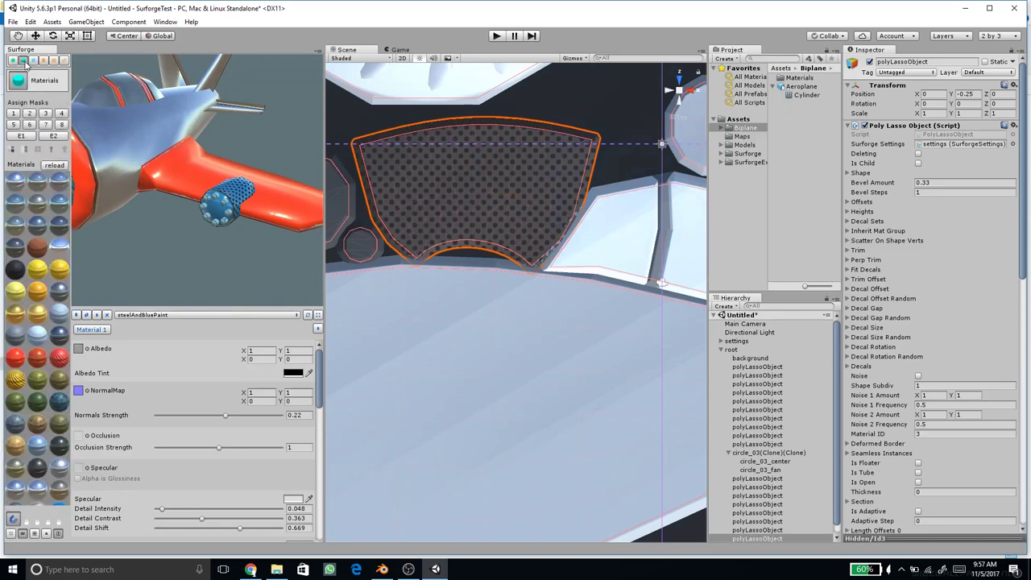
scroll(36, 382, "down", 2)
scroll(56, 356, "down", 2)
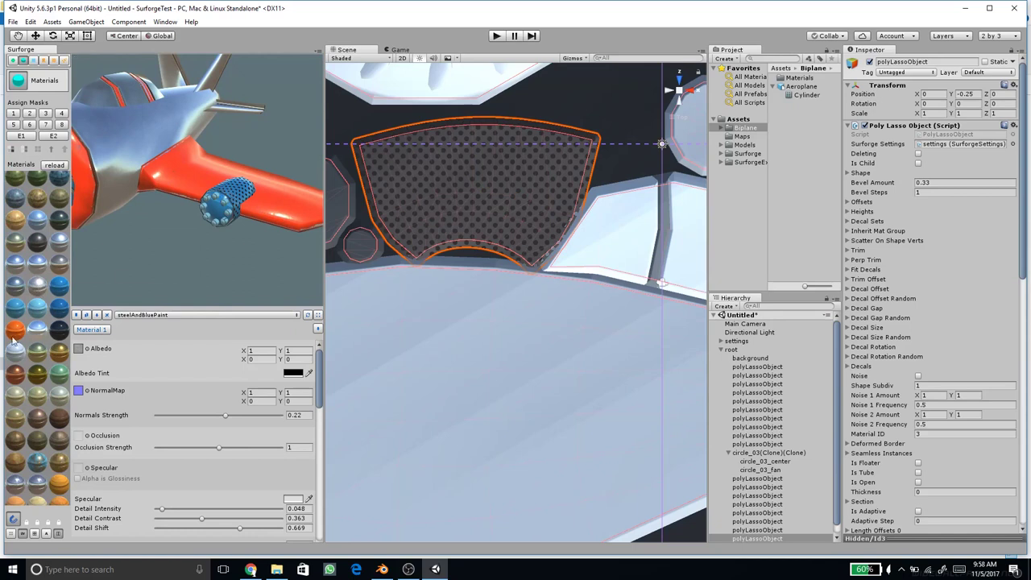
left_click_drag(38, 283, 224, 213)
left_click_drag(212, 267, 167, 198)
middle_click_drag(168, 198, 200, 232)
scroll(259, 215, "up", 3)
middle_click_drag(259, 215, 242, 219)
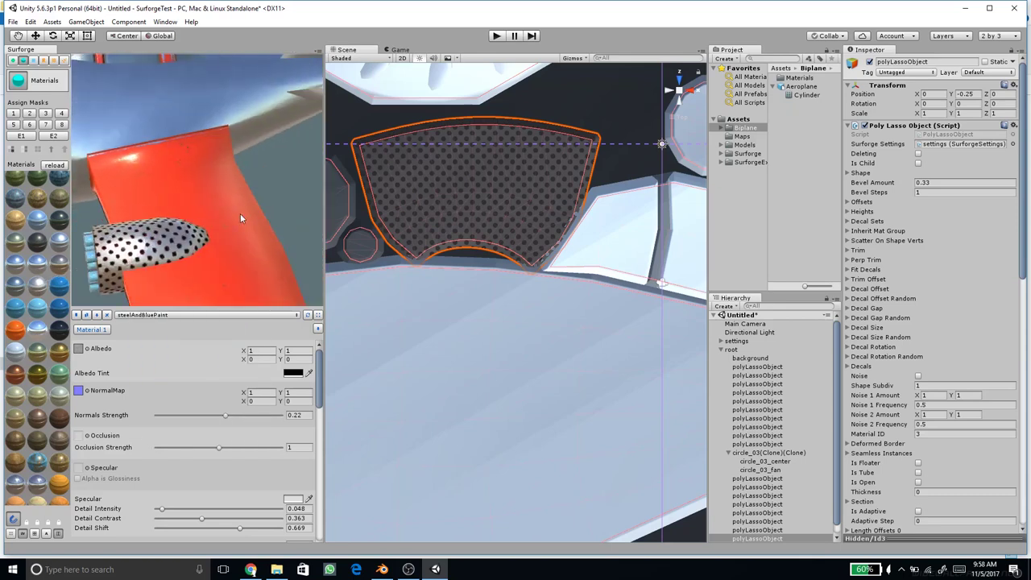
scroll(247, 222, "down", 5)
Step: Choose the glossy blue material from the material library and apply it to the canopy glass on the aeroplane preview
left_click_drag(255, 212, 172, 195)
scroll(519, 174, "down", 4)
scroll(519, 173, "down", 2)
scroll(173, 195, "up", 3)
scroll(30, 336, "down", 3)
scroll(49, 306, "down", 5)
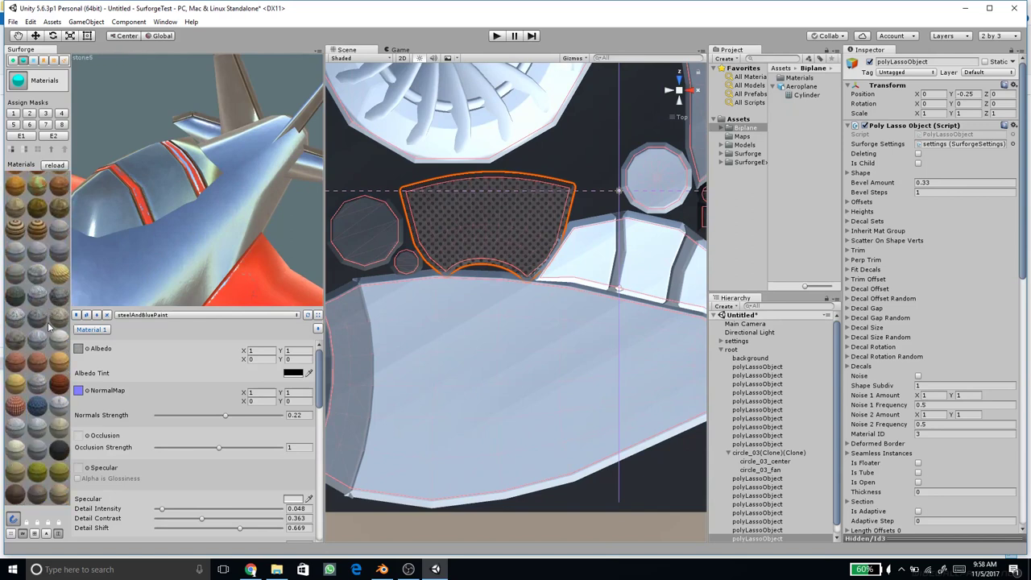
scroll(50, 328, "down", 10)
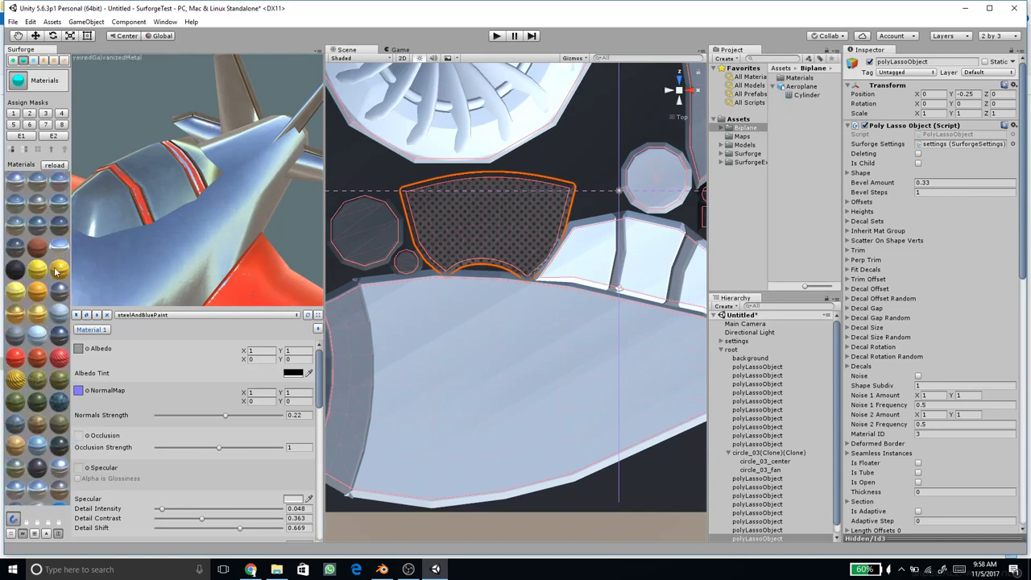
left_click_drag(176, 198, 183, 230)
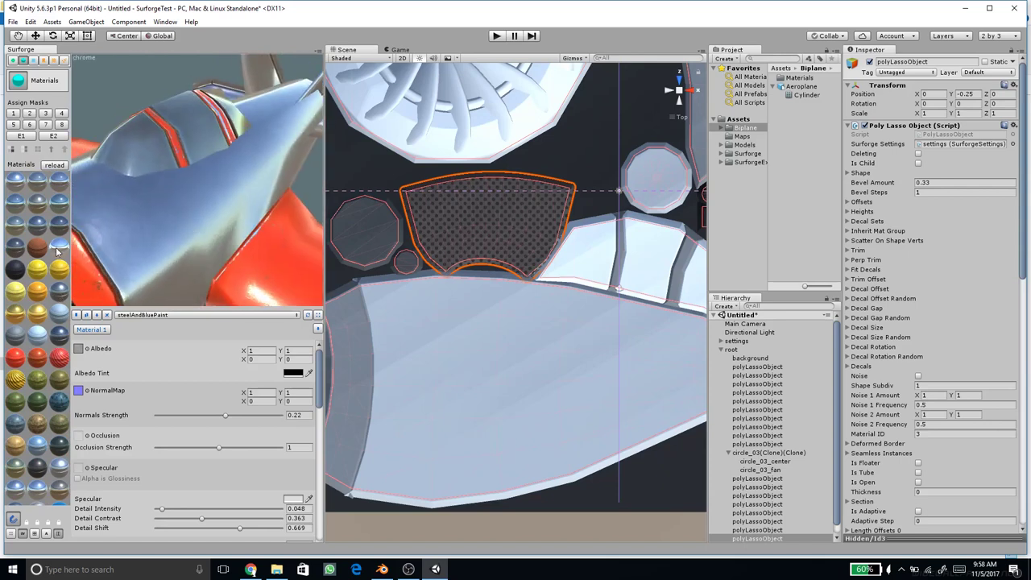
scroll(44, 362, "down", 3)
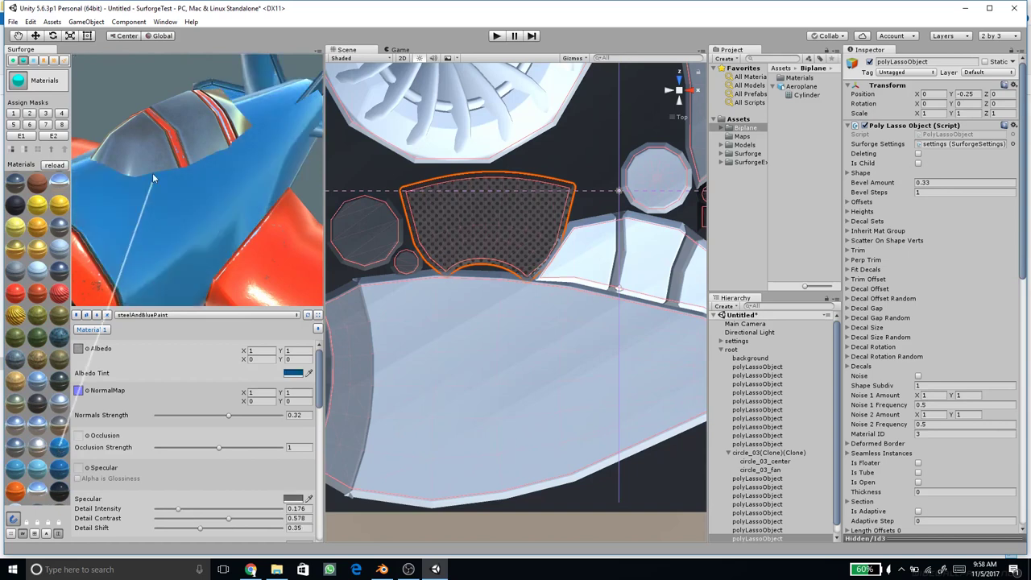
double_click(220, 220)
left_click_drag(219, 220, 258, 209)
scroll(226, 230, "up", 5)
scroll(226, 231, "down", 5)
Step: Place the circle_09 ring detail on the upper front of the large fuselage shape with Add Detail, ready for moving
scroll(557, 245, "down", 5)
middle_click_drag(558, 246, 500, 251)
scroll(500, 252, "up", 3)
scroll(487, 216, "up", 1)
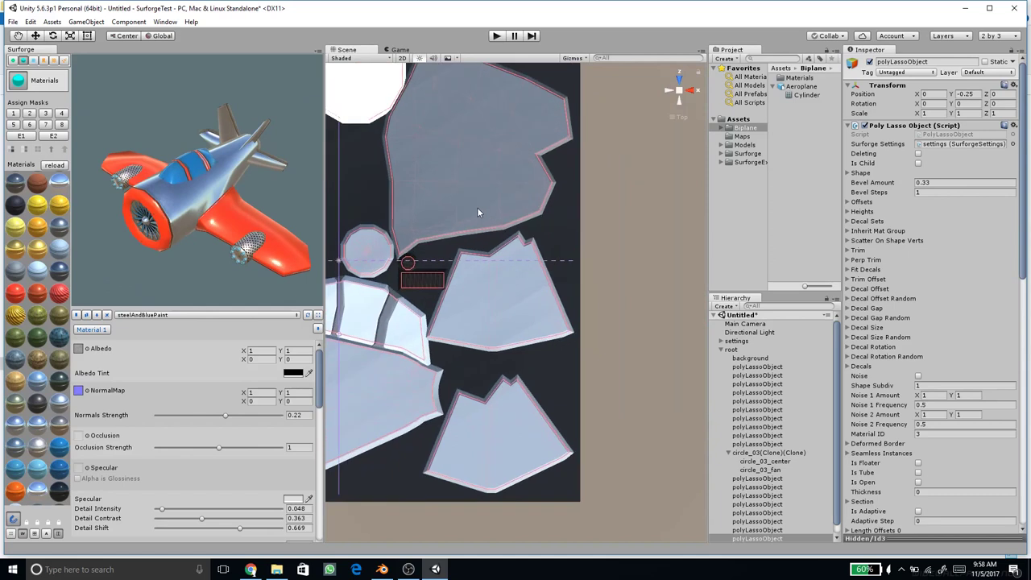
left_click(51, 61)
left_click(53, 62)
middle_click_drag(373, 249, 403, 299)
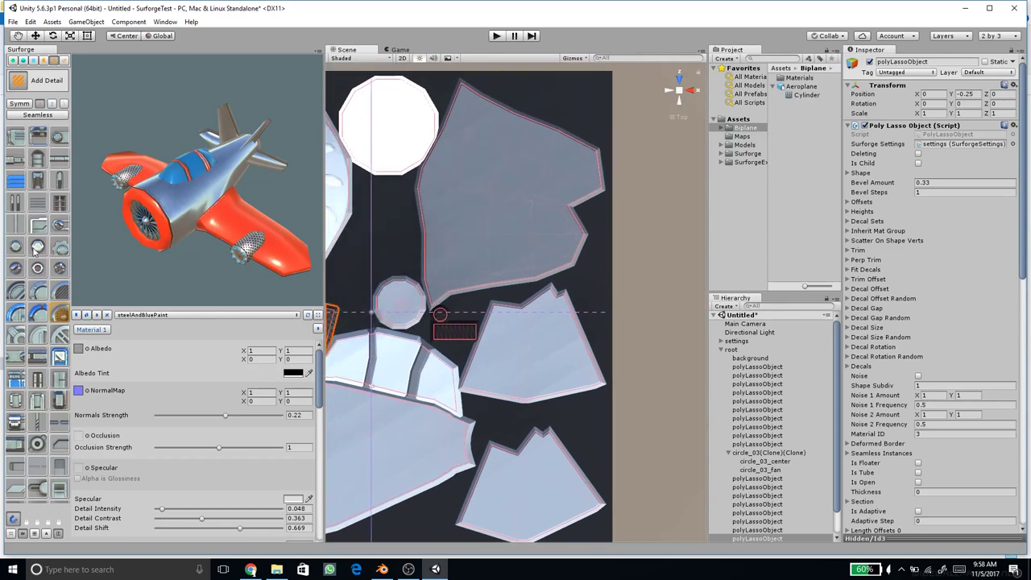
scroll(47, 479, "down", 3)
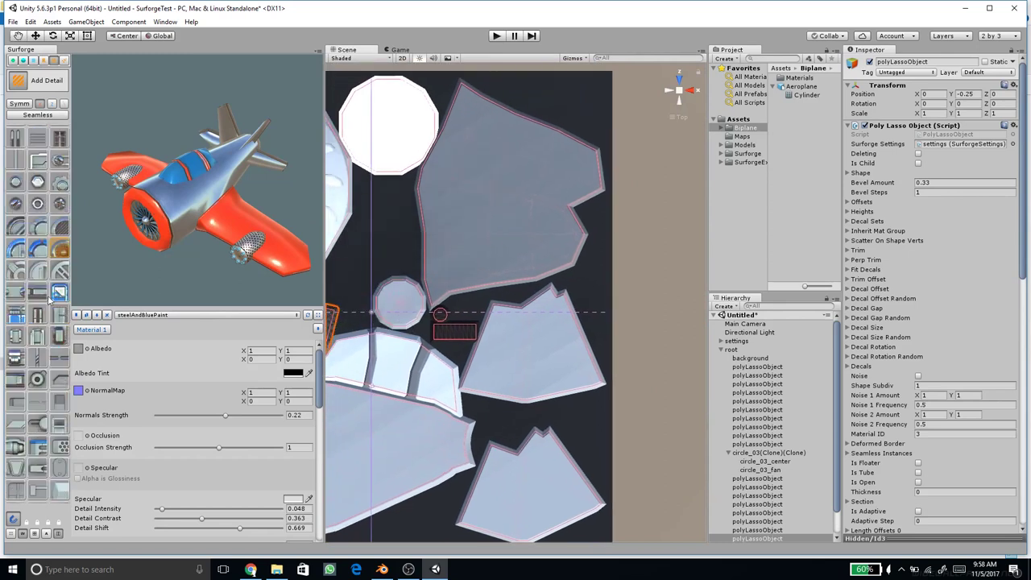
left_click(17, 271)
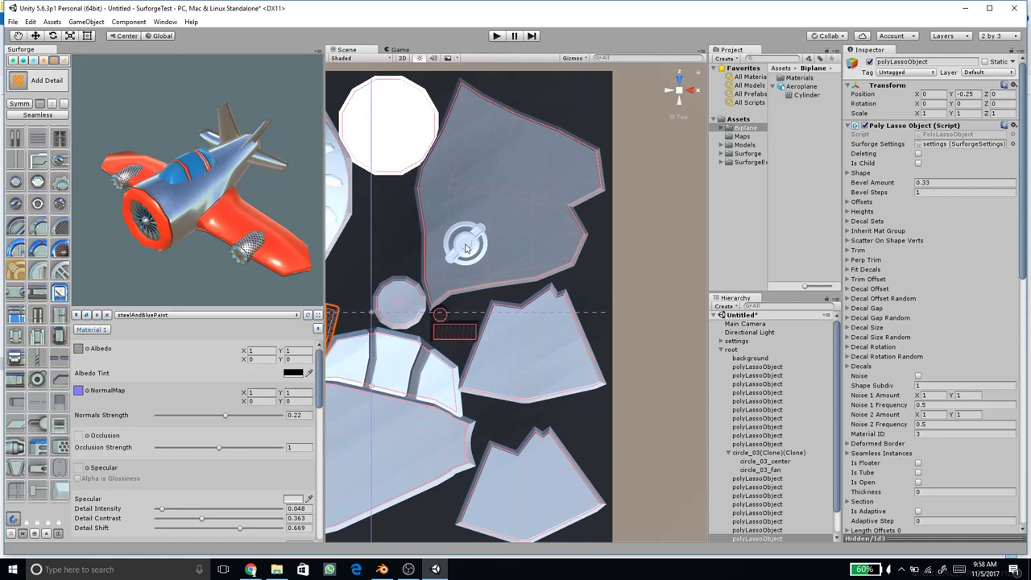
middle_click_drag(419, 433, 606, 380)
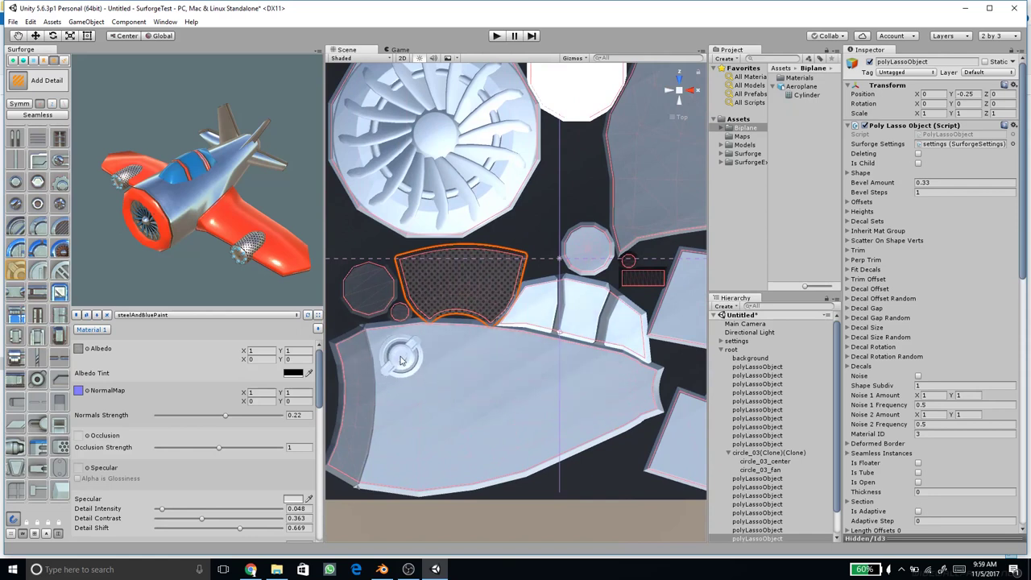
left_click(402, 361)
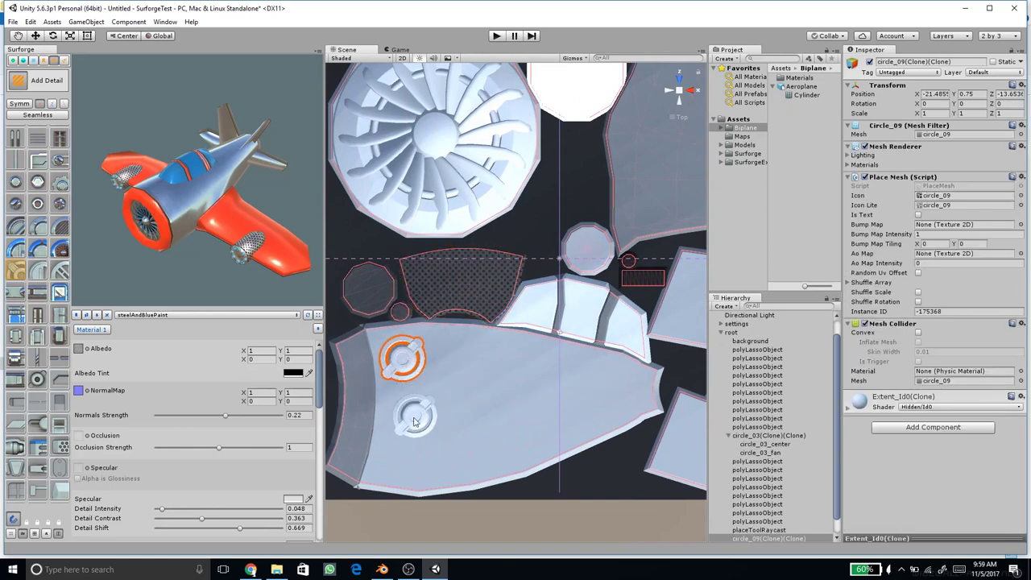
key("w")
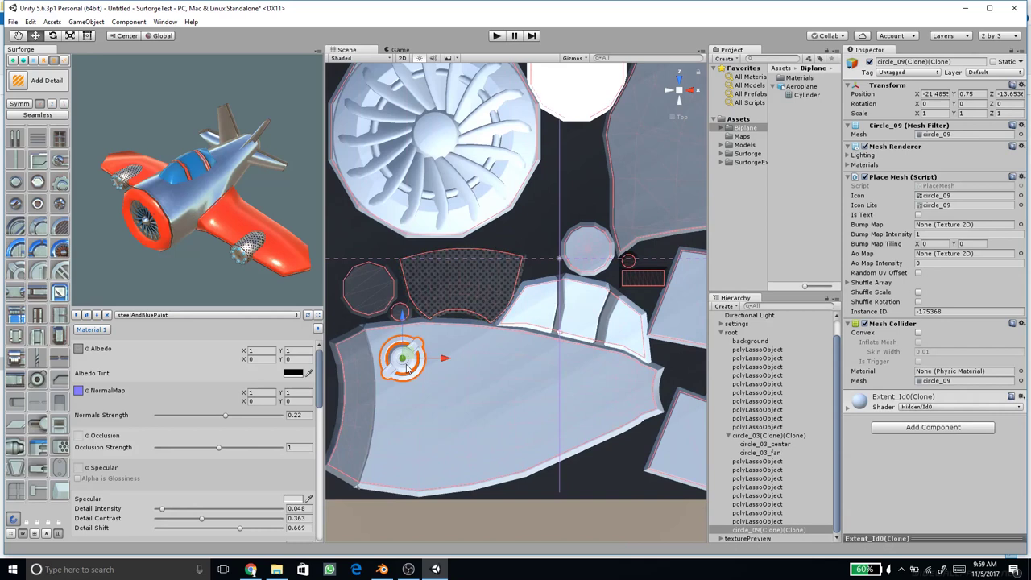
Step: Scale the circle_09 ring down to about 0.62 and move it lower on the fuselage side, to about X -22.3, Z -18.88
key("r")
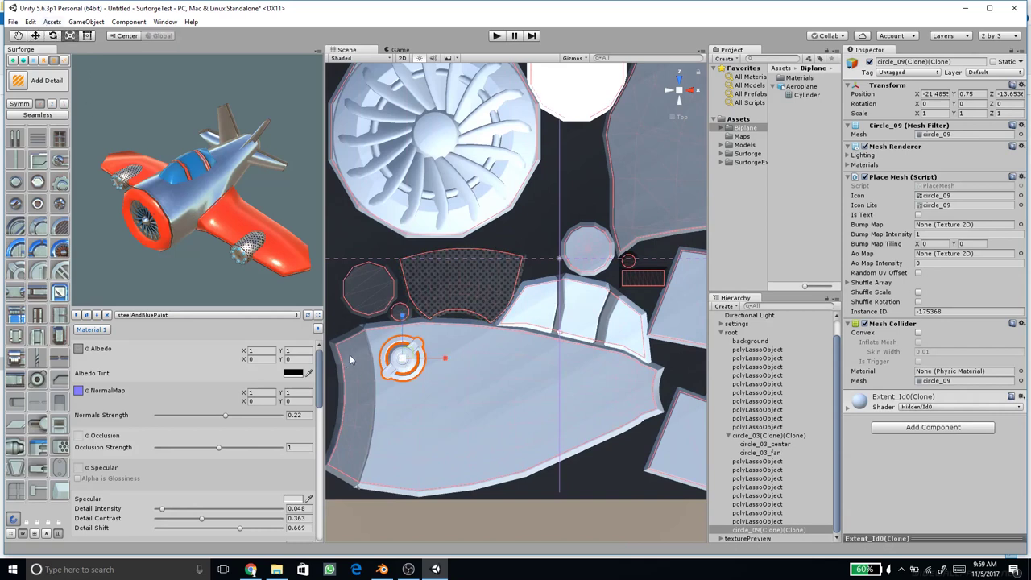
left_click_drag(402, 364, 397, 353)
left_click(35, 36)
left_click_drag(211, 240, 150, 192)
left_click_drag(396, 315, 396, 367)
left_click_drag(197, 262, 209, 258)
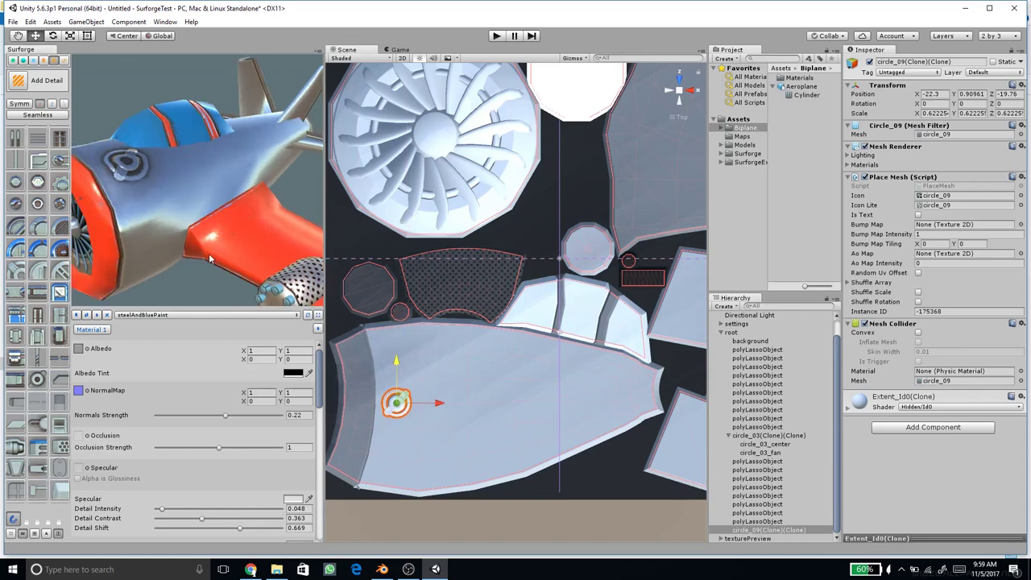
left_click_drag(168, 222, 221, 227)
left_click_drag(396, 369, 396, 362)
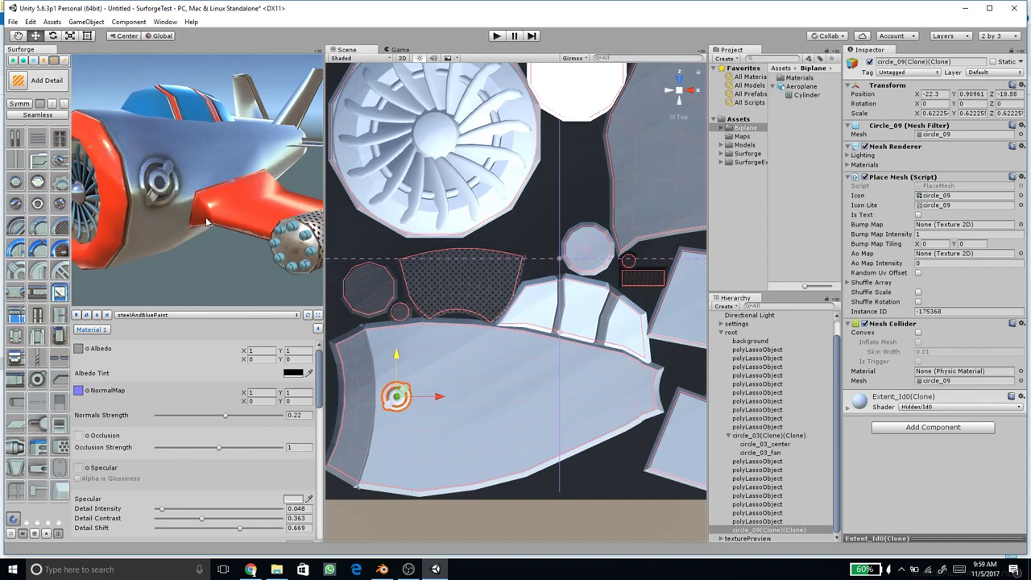
Step: Assign material ID 1 to both tail fin shapes on the UV layout
scroll(211, 218, "down", 5)
left_click_drag(211, 218, 234, 176)
scroll(254, 198, "up", 3)
scroll(513, 344, "down", 1)
scroll(513, 343, "down", 2)
middle_click_drag(533, 339, 432, 290)
scroll(443, 297, "down", 2)
left_click(597, 329)
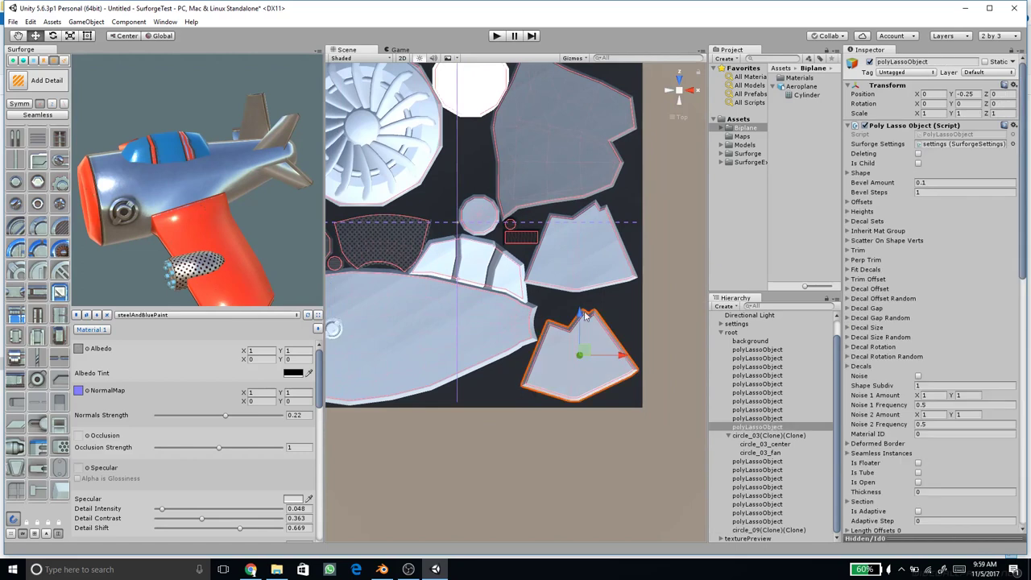
left_click(583, 244, "shift")
Step: Inspect the tail fins and rear fuselage on the aeroplane preview from several angles and distances
left_click_drag(240, 198, 185, 197)
scroll(186, 197, "up", 4)
scroll(186, 197, "down", 5)
mouse_move(207, 159)
left_mouse_down()
mouse_move(165, 128)
mouse_move(176, 113)
mouse_move(235, 228)
mouse_move(198, 207)
mouse_move(216, 157)
left_mouse_up()
scroll(237, 208, "up", 5)
scroll(159, 216, "down", 4)
left_click_drag(159, 216, 260, 214)
scroll(261, 215, "up", 3)
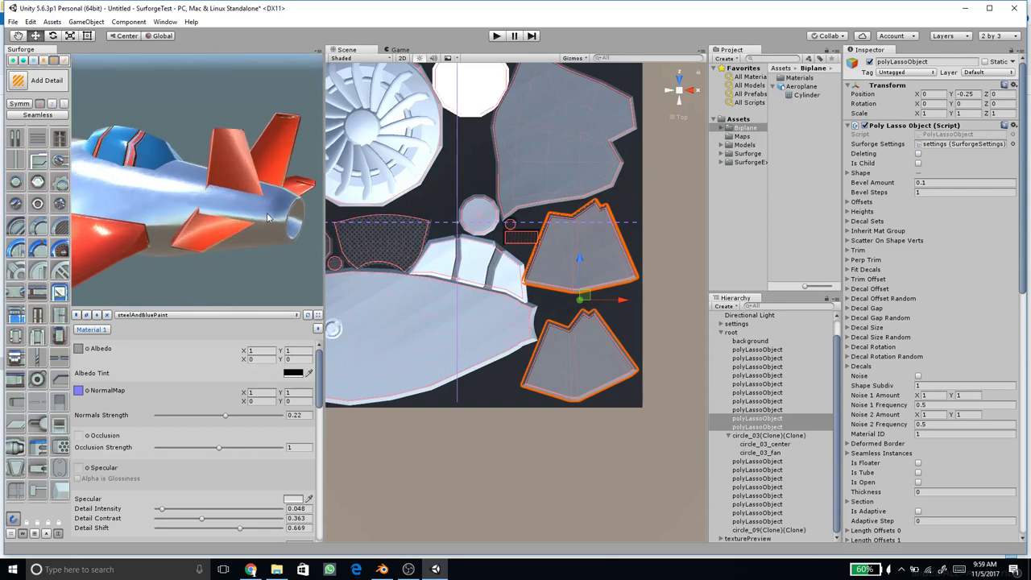
middle_click_drag(267, 214, 258, 224)
scroll(461, 218, "down", 4)
middle_click_drag(444, 304, 436, 299)
scroll(435, 300, "up", 2)
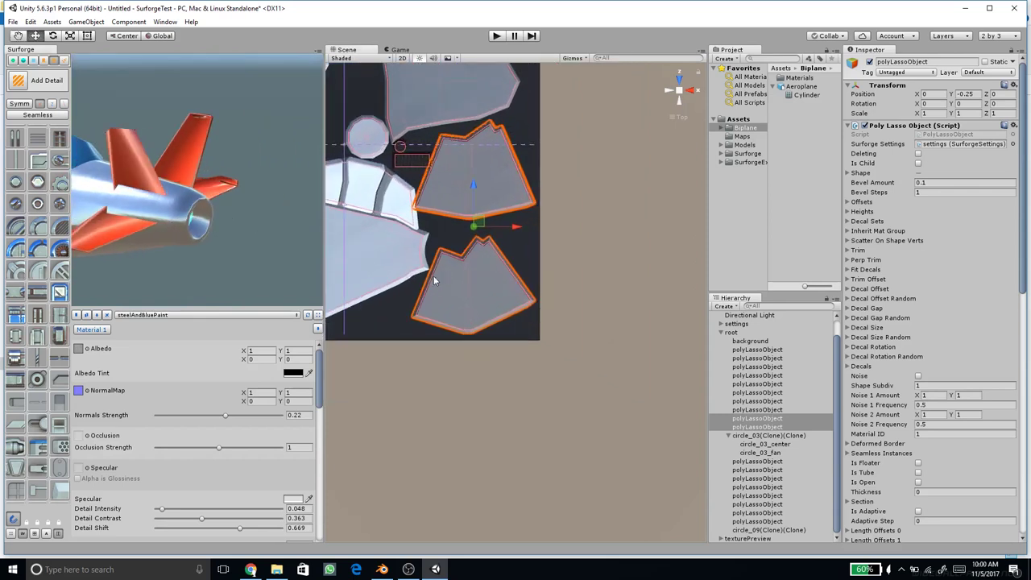
Step: Split off the narrow tail end of the large fuselage shape with a curved Poly Lasso cut
left_click(418, 251)
scroll(435, 259, "up", 2)
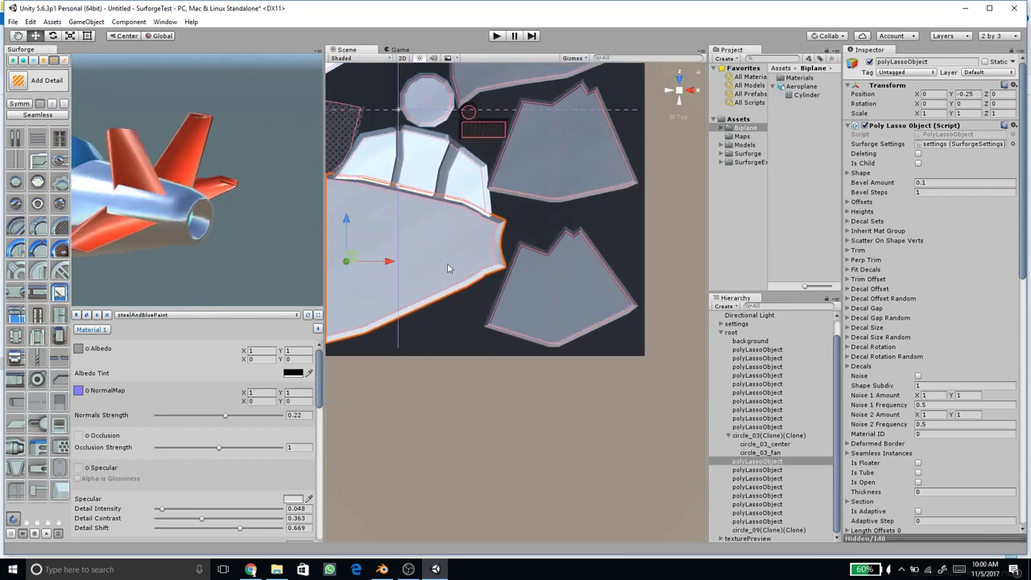
left_click_drag(218, 228, 236, 200)
scroll(205, 189, "up", 3)
scroll(266, 190, "down", 3)
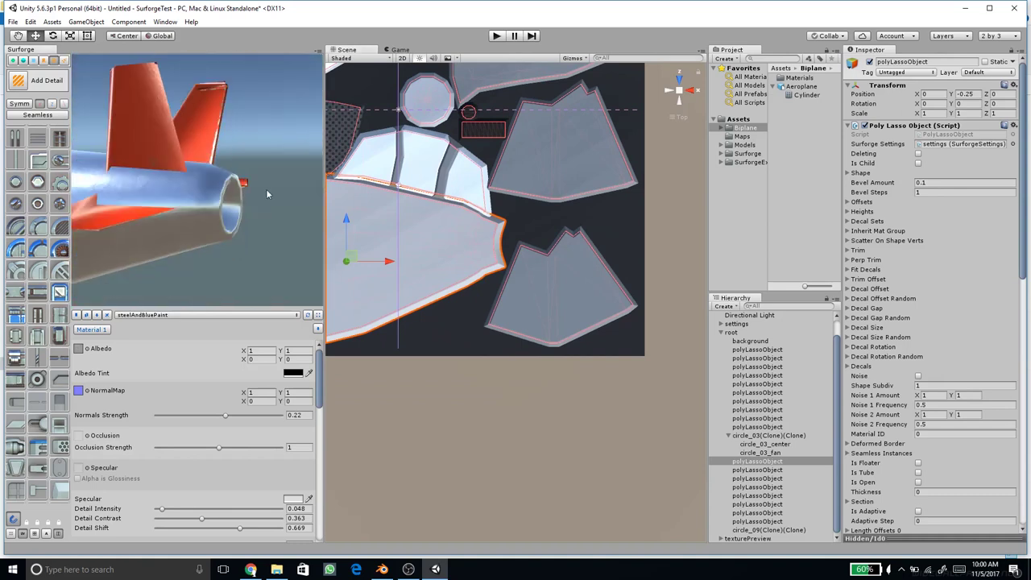
scroll(503, 241, "up", 2)
scroll(476, 242, "up", 2)
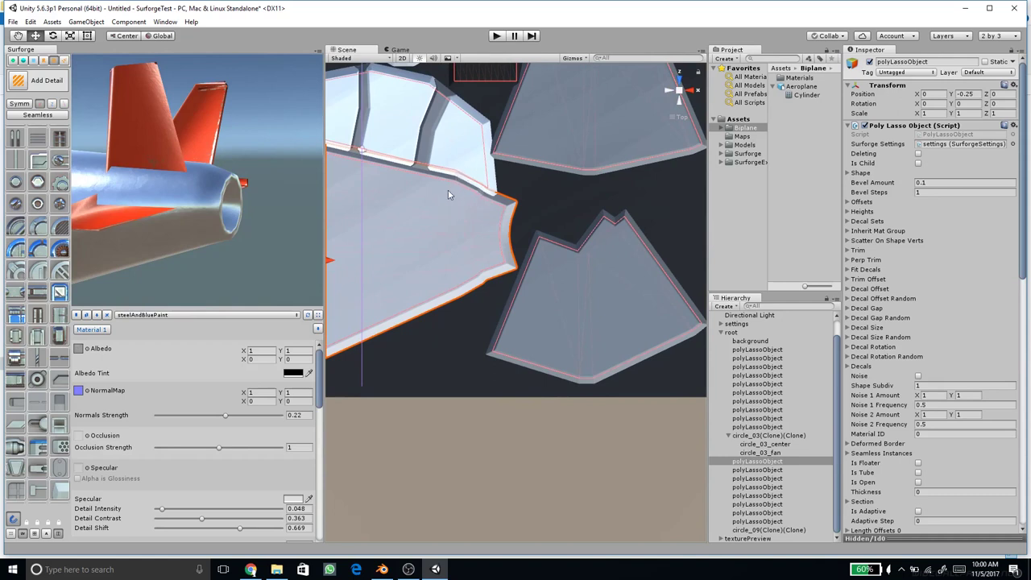
scroll(445, 251, "up", 1)
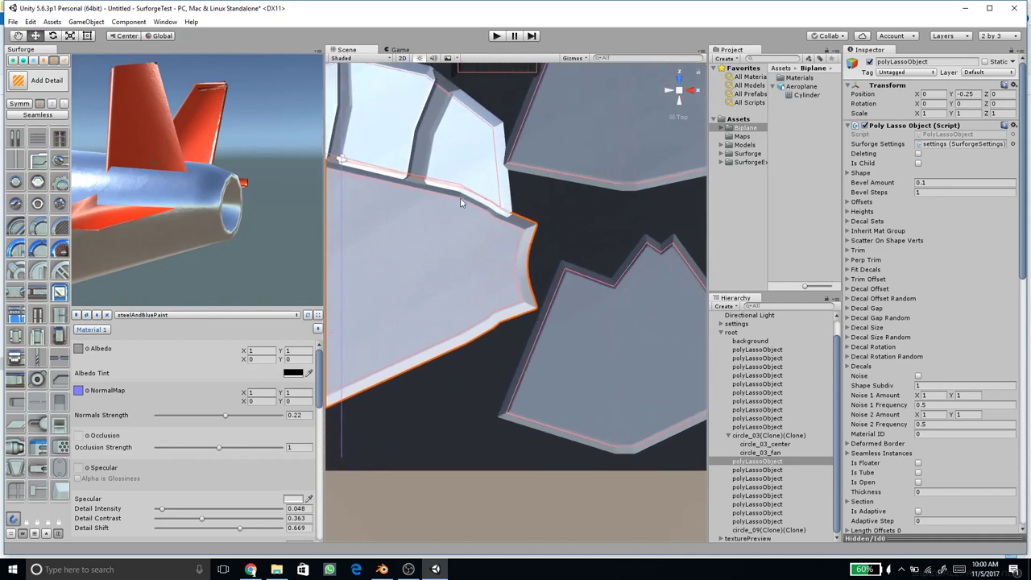
left_click(64, 62)
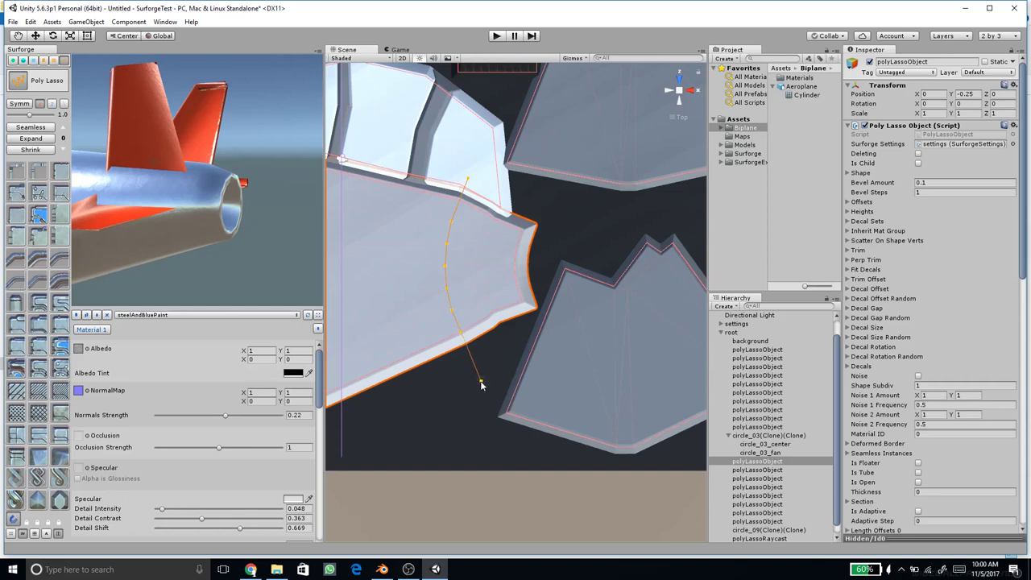
left_click(481, 384)
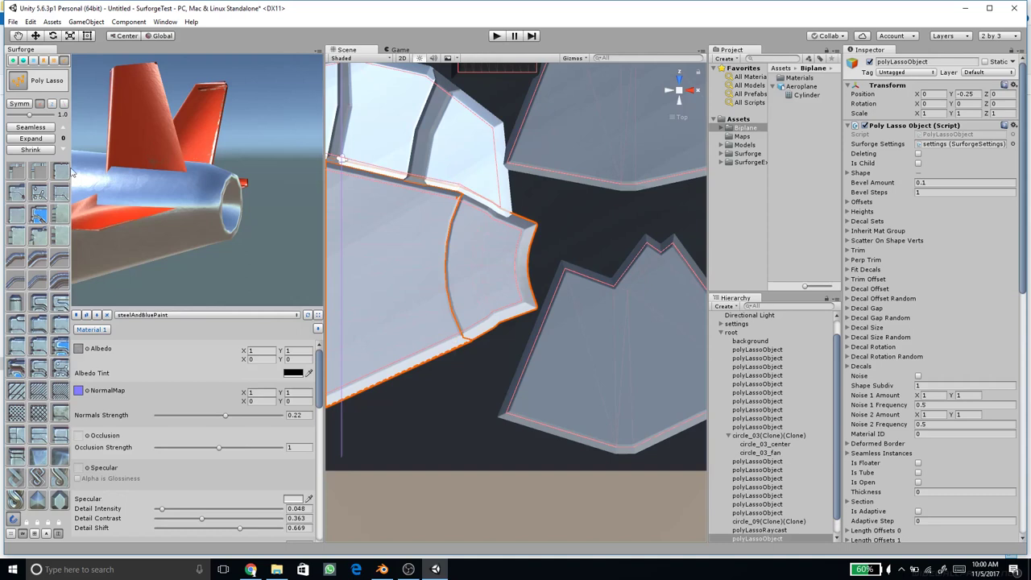
left_click(482, 318)
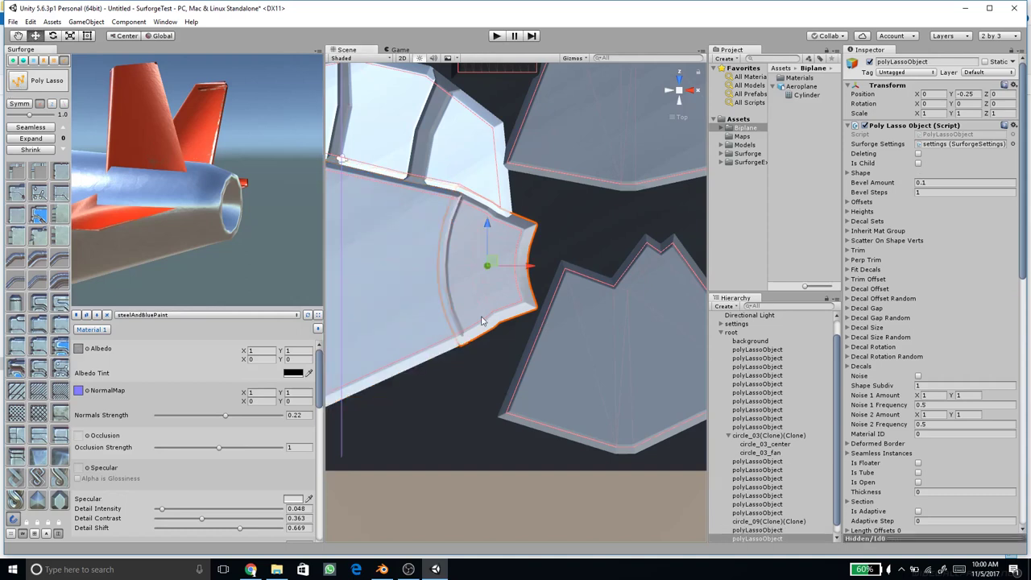
Step: Assign material ID 3 to the separated tail end of the fuselage and check it in the preview
scroll(485, 320, "down", 1)
scroll(184, 224, "down", 5)
left_click_drag(184, 224, 187, 232)
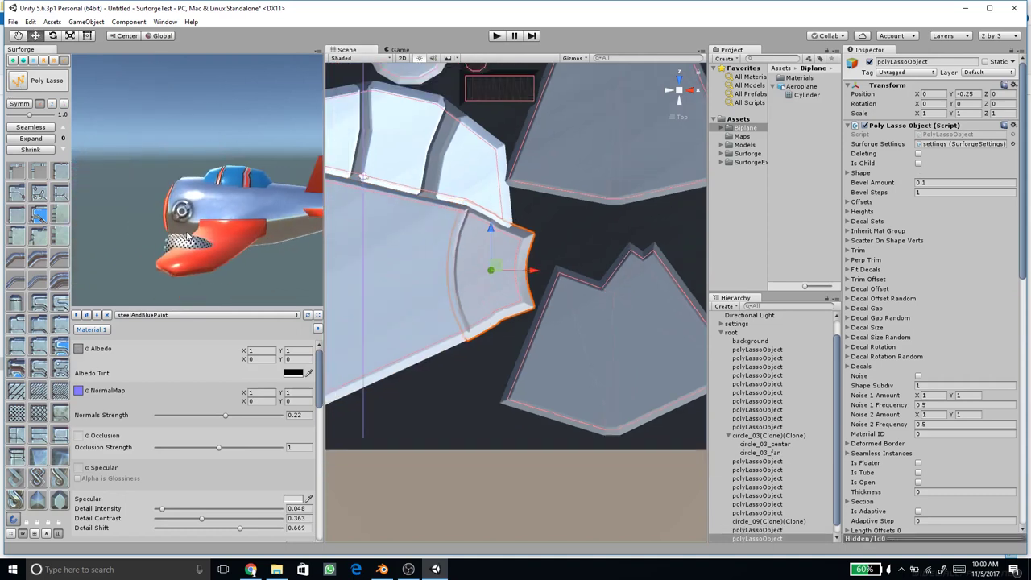
middle_click_drag(467, 264, 564, 292)
scroll(563, 291, "down", 2)
left_click(368, 126)
left_click(580, 304)
key("3")
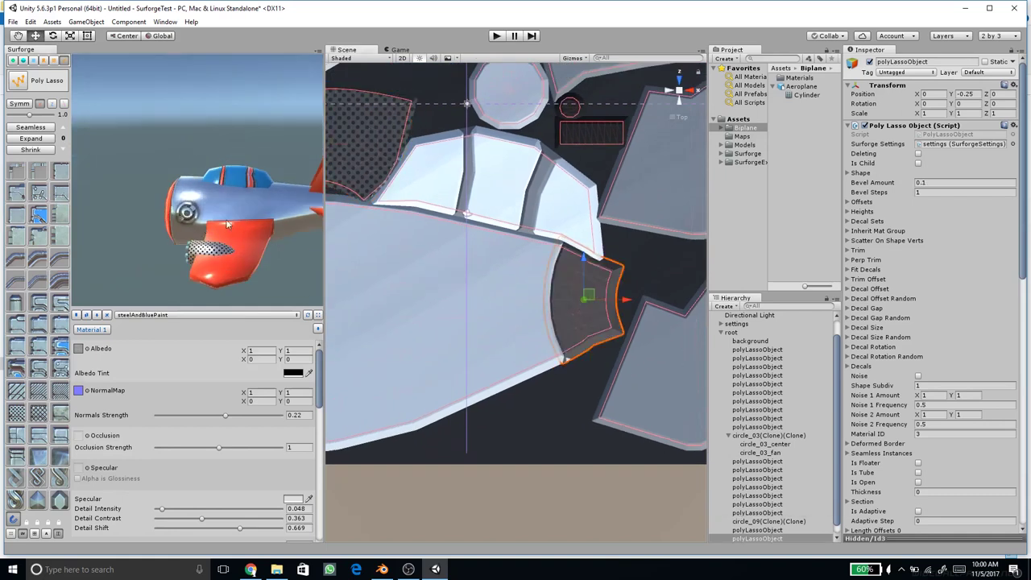
left_click_drag(276, 235, 172, 234)
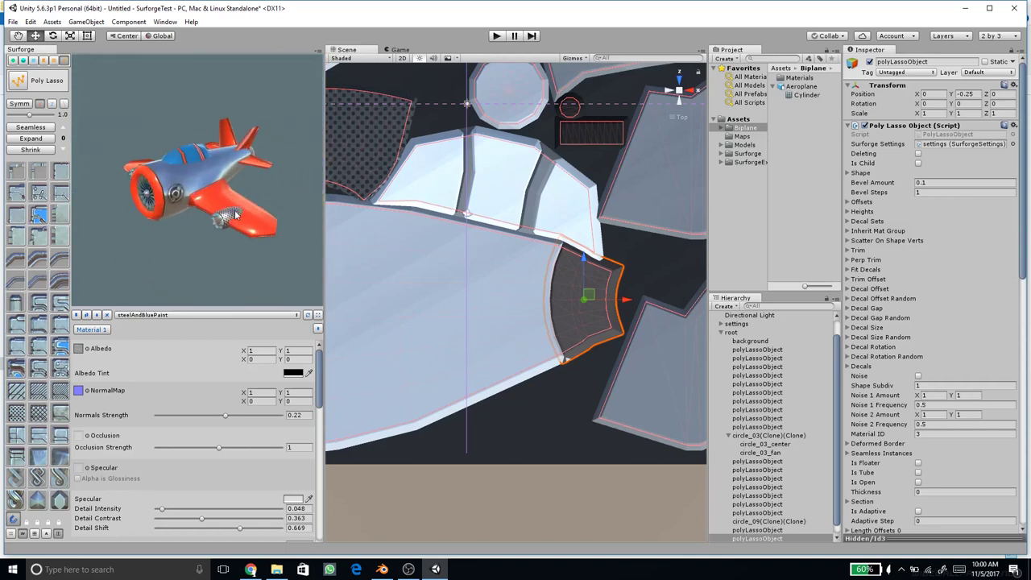
Step: Draw a slanted four-sided panel in the middle of the large wing shape with Poly Lasso
middle_click_drag(539, 216, 455, 307)
scroll(463, 300, "up", 2)
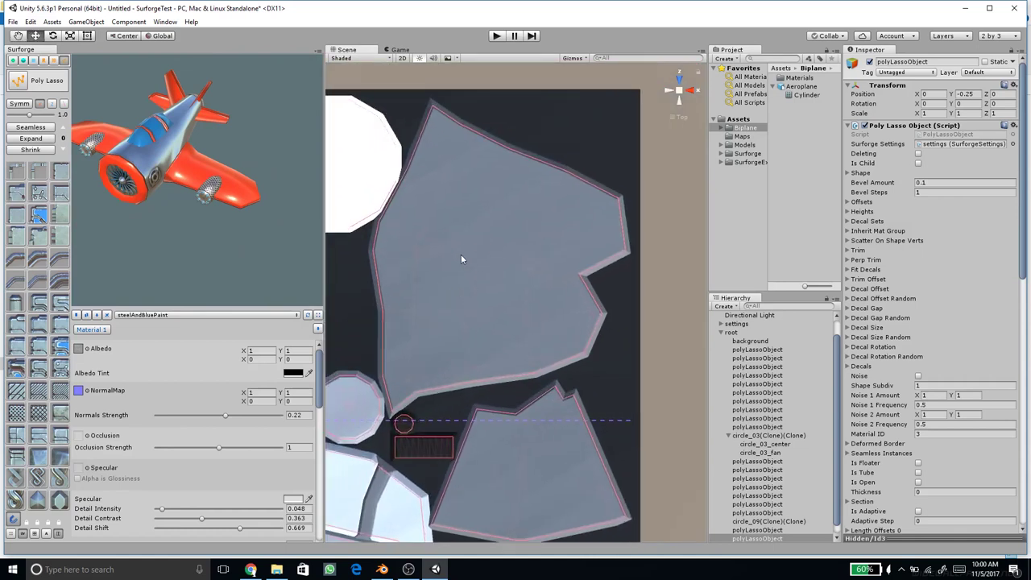
left_click(20, 83)
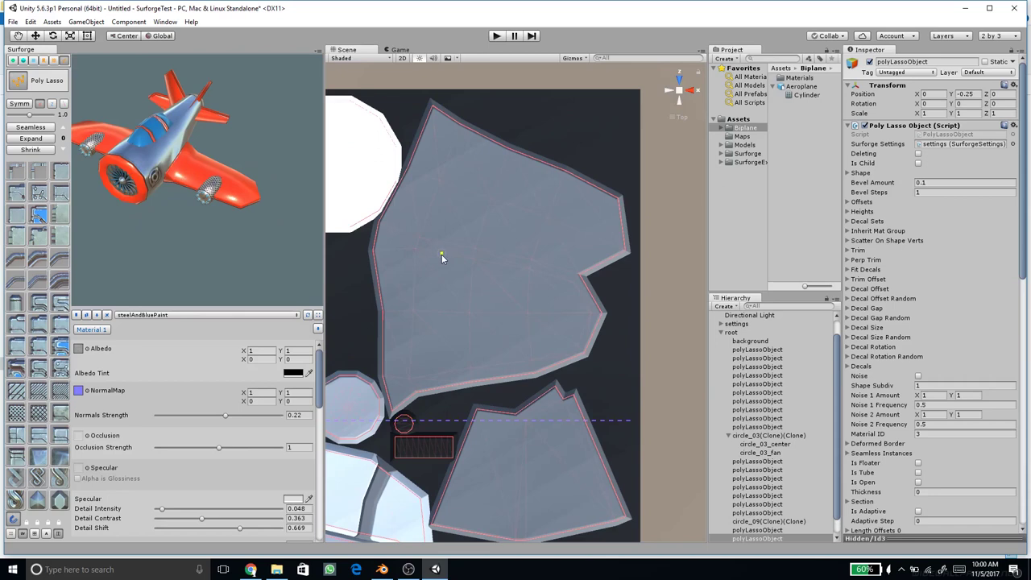
left_click(439, 254)
left_click(446, 277)
left_click(527, 289)
left_click(541, 274)
left_click(439, 254)
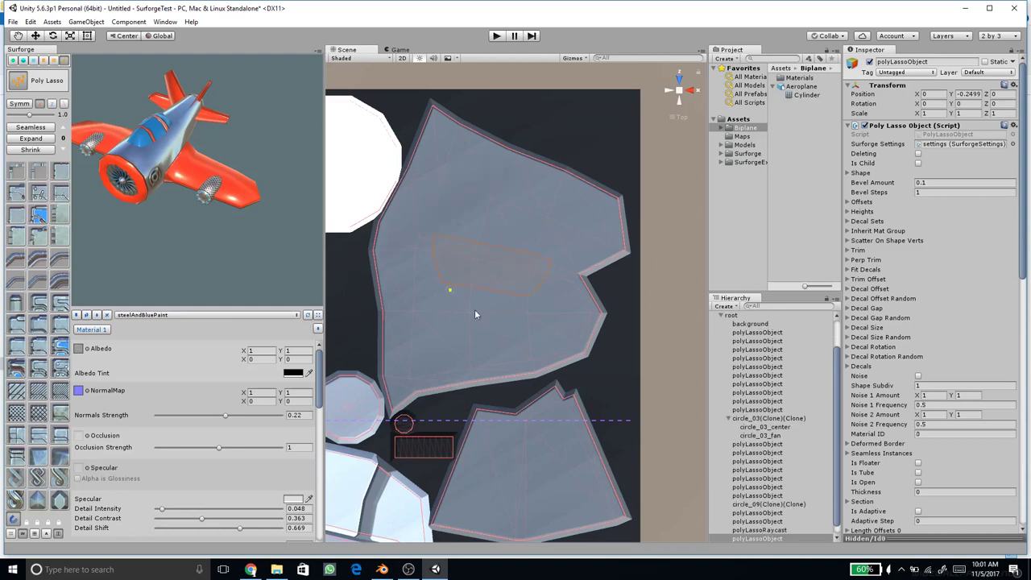
Step: Raise the new wing panel to a Y position of 0.14 and assign it material ID 5
left_click(19, 84)
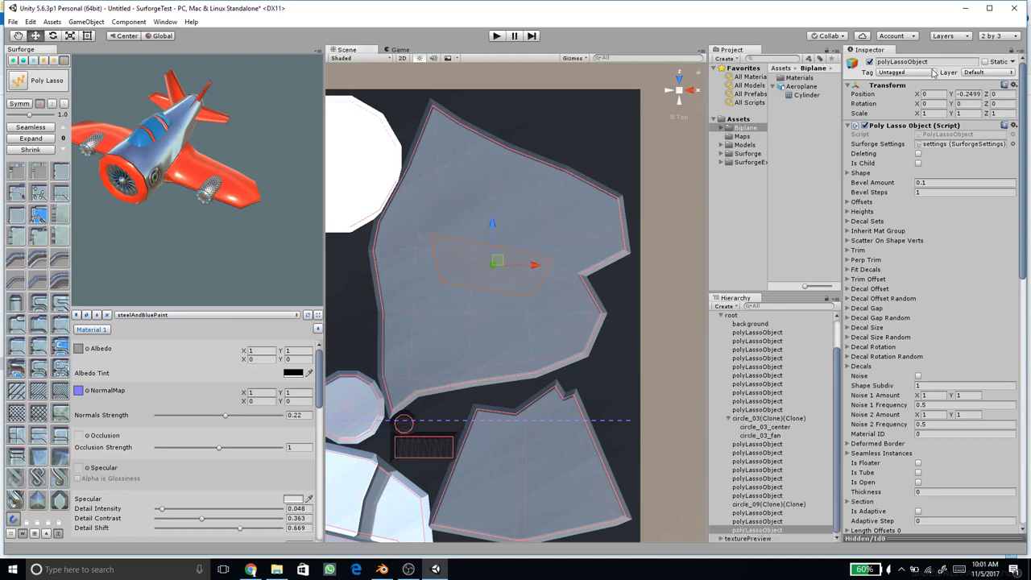
left_click_drag(954, 95, 960, 97)
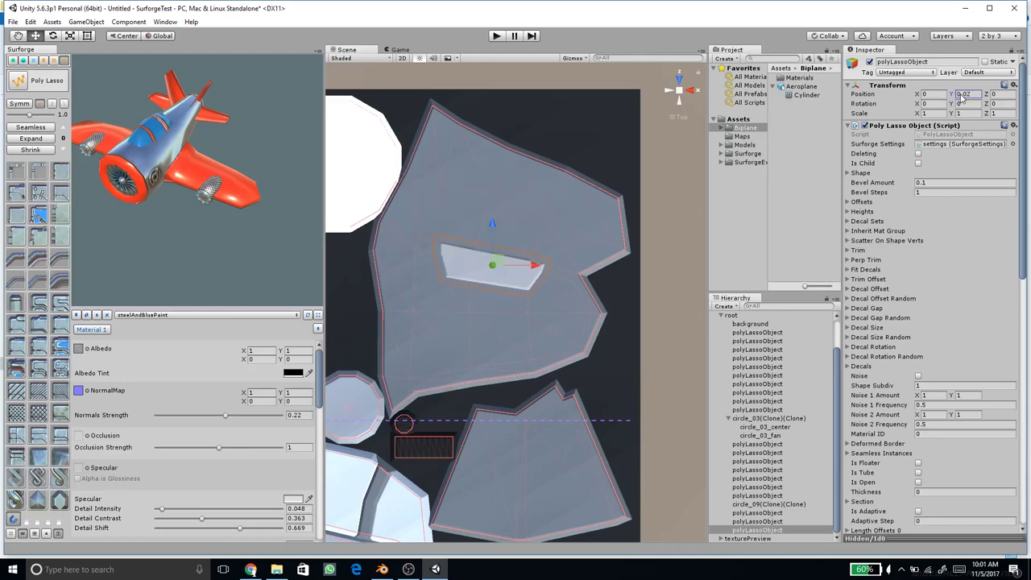
left_click_drag(957, 95, 956, 97)
left_click_drag(956, 94, 958, 94)
middle_click_drag(497, 282, 516, 279)
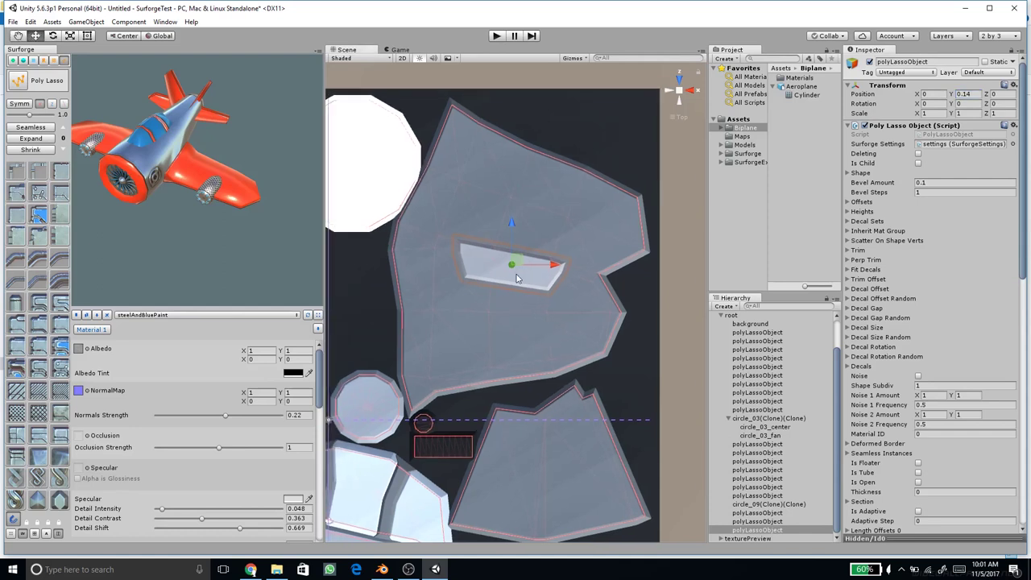
key("6")
scroll(485, 312, "down", 2)
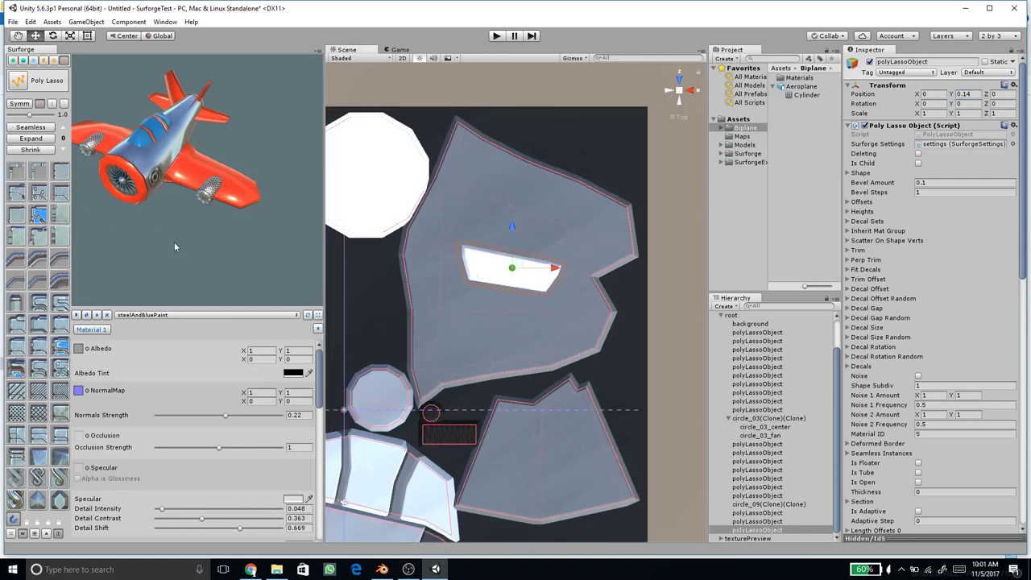
Step: Apply a worn yellow paint material from the material library to the wing panel on the aeroplane preview
left_click_drag(175, 243, 209, 237)
left_click_drag(213, 179, 189, 231)
scroll(233, 239, "up", 5)
left_click_drag(297, 189, 195, 255)
scroll(253, 228, "down", 3)
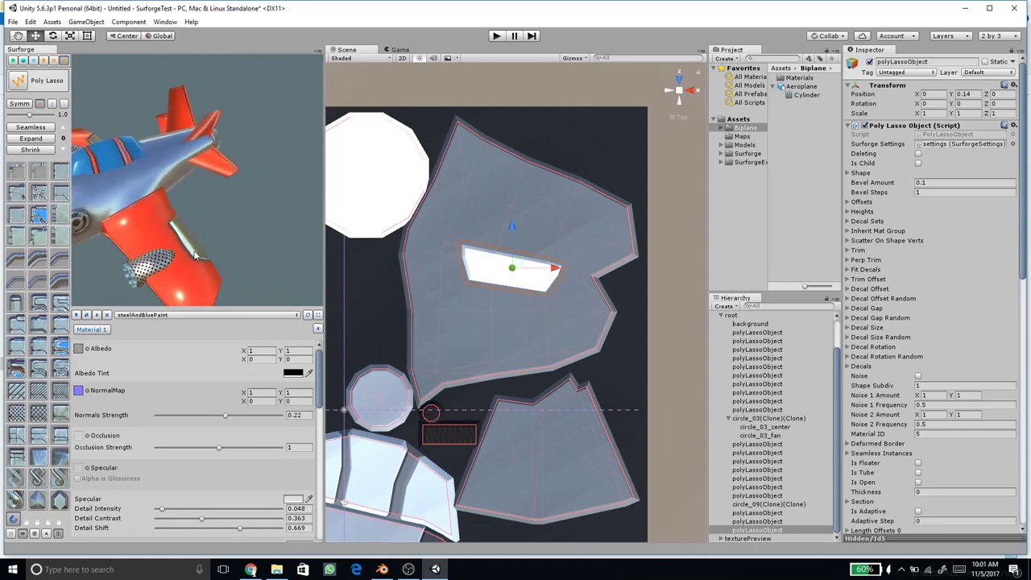
left_click(23, 61)
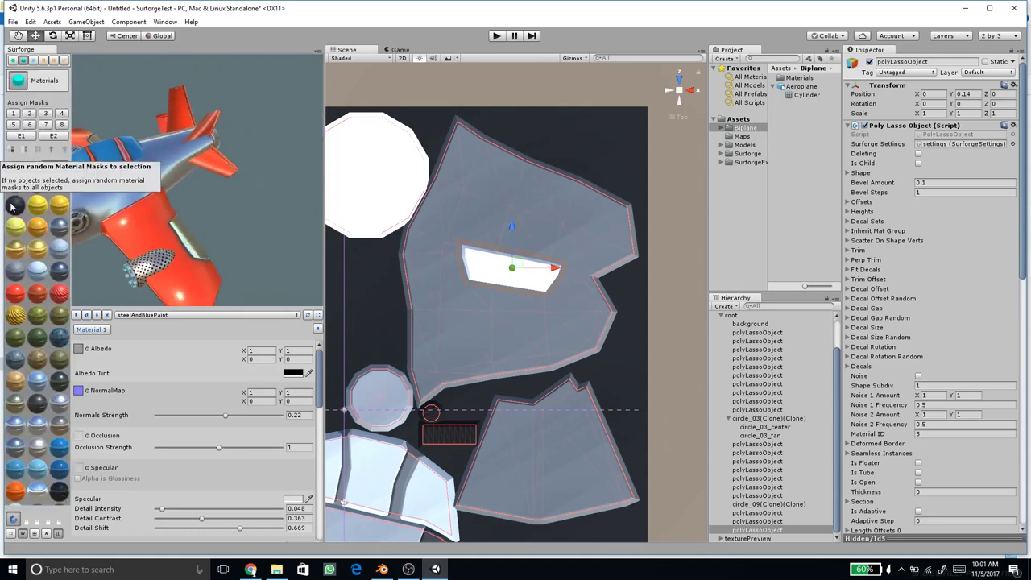
left_click_drag(59, 299, 193, 244)
left_click_drag(228, 242, 186, 189)
Step: Apply the yellowPaintedMetalWorn2 material to the fuselage and check the aeroplane preview
middle_click_drag(434, 362, 640, 323)
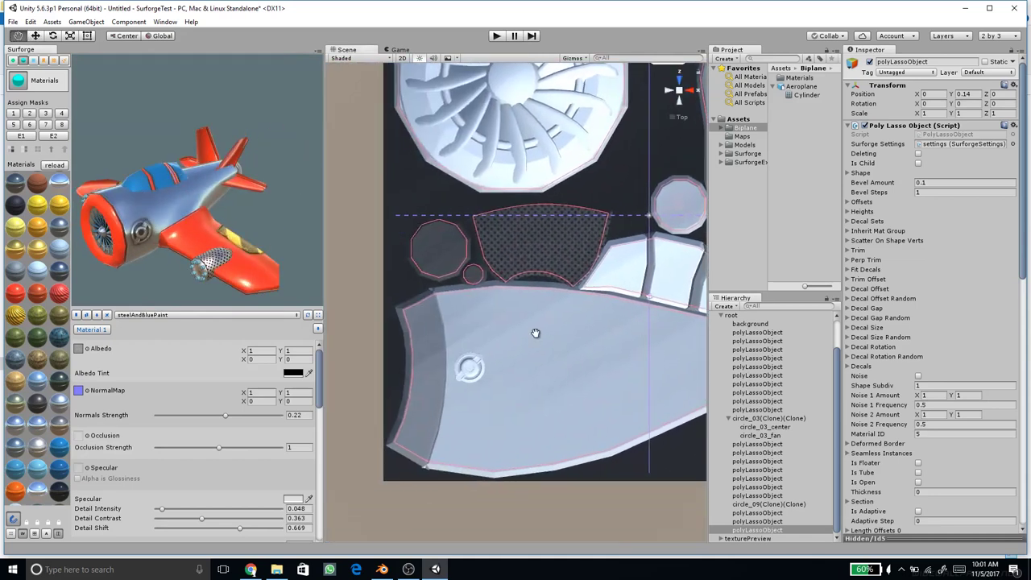
middle_click_drag(536, 333, 507, 327)
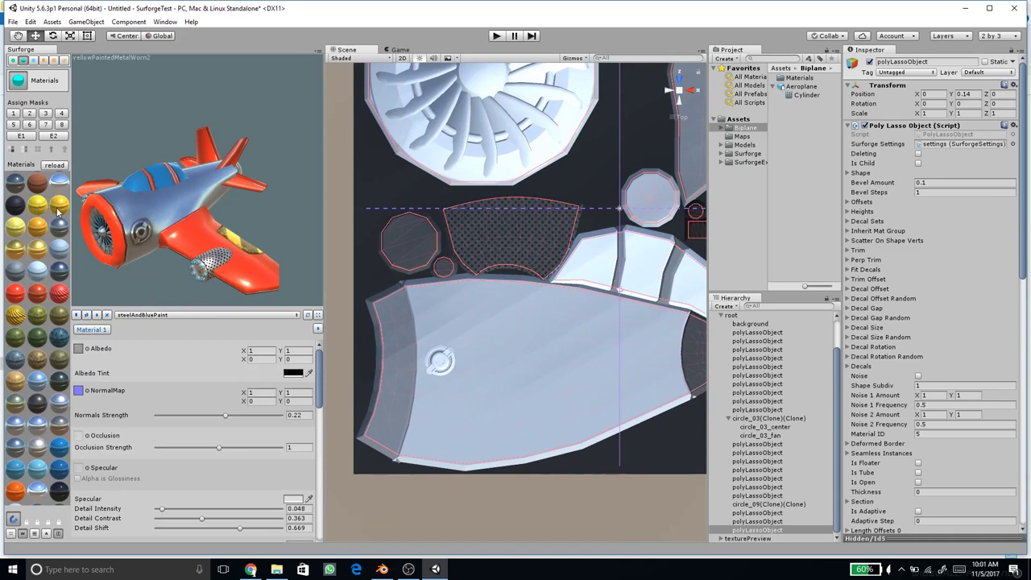
left_click_drag(62, 208, 333, 224)
scroll(175, 240, "down", 2)
left_click_drag(174, 240, 210, 258)
left_click_drag(121, 203, 210, 229)
scroll(216, 233, "up", 2)
scroll(254, 257, "down", 2)
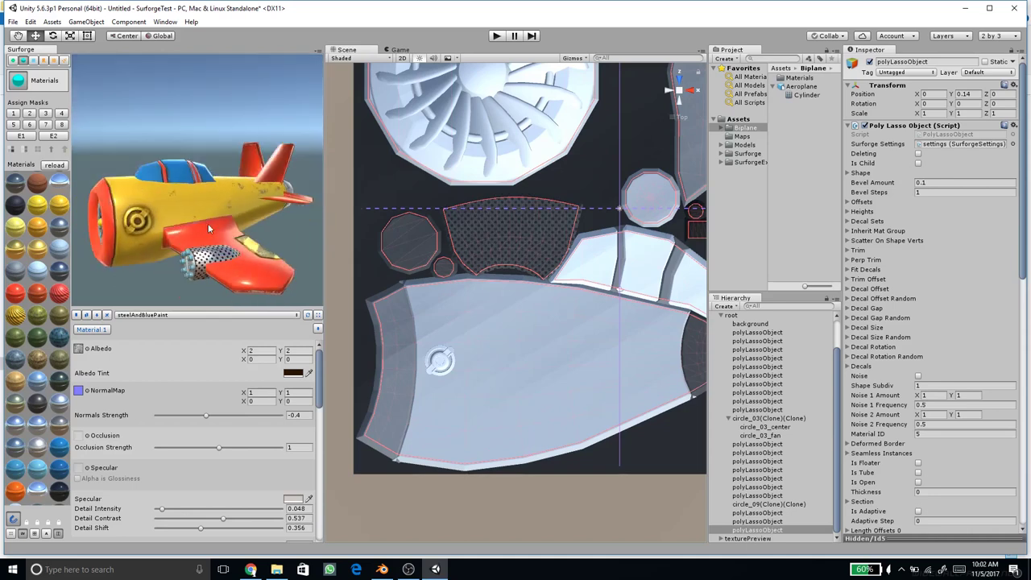
Step: Assign material ID 3 to the fuselage ring detail and to the small circle and rectangle shapes
left_click(442, 363)
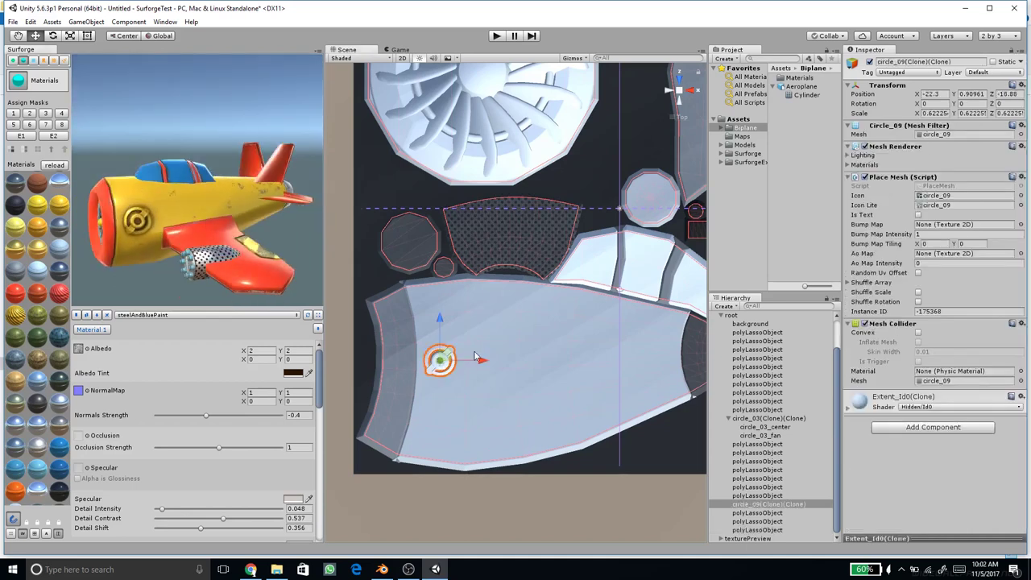
left_click_drag(207, 249, 250, 269)
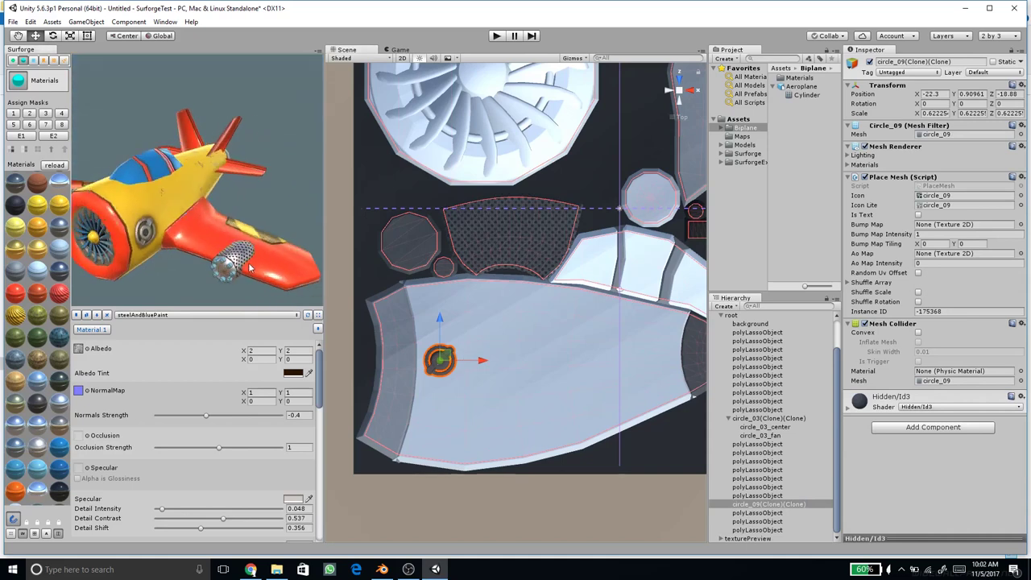
middle_click_drag(537, 278, 377, 260)
left_click(553, 216)
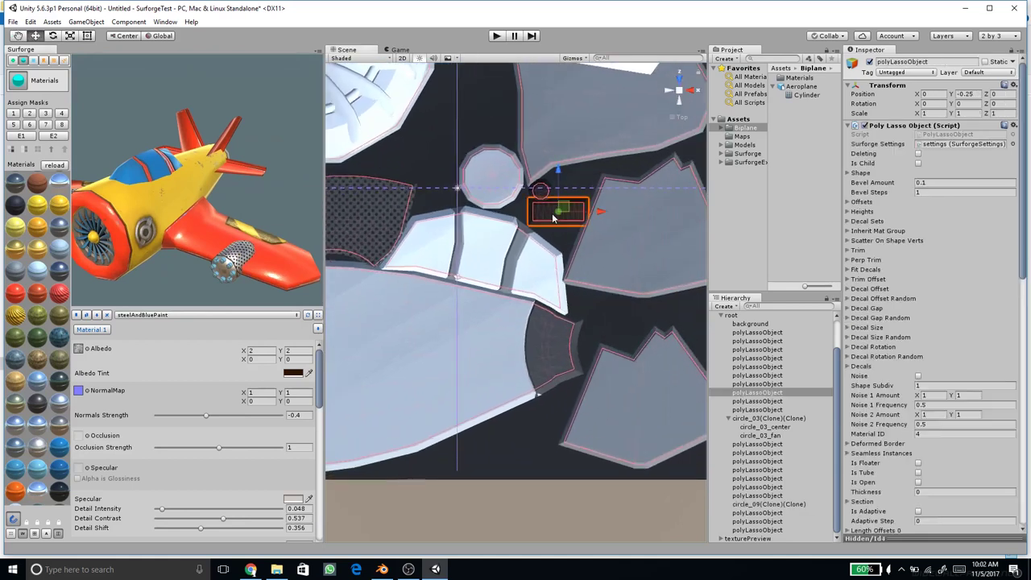
left_click(540, 191, "shift")
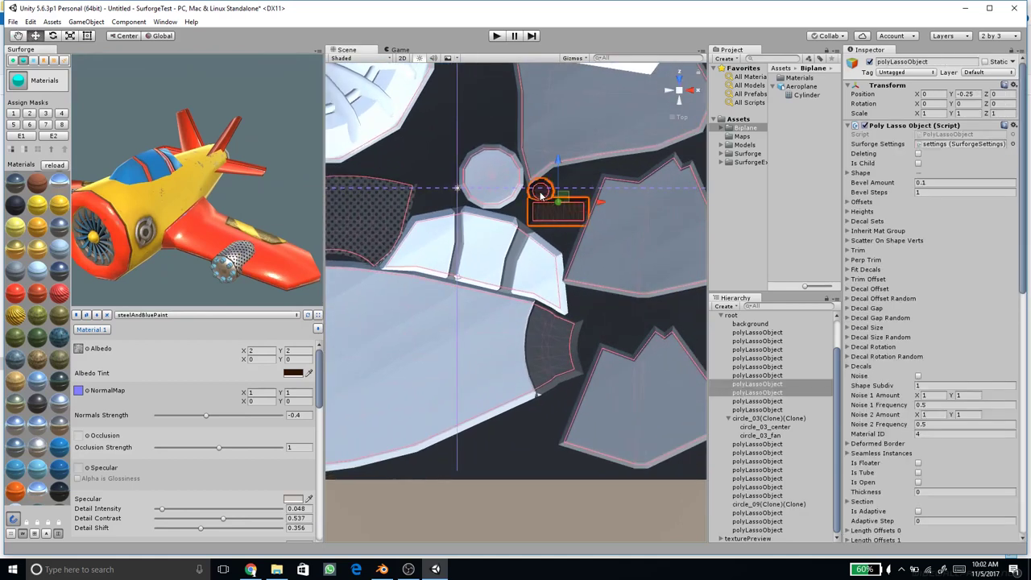
left_click_drag(206, 232, 229, 223)
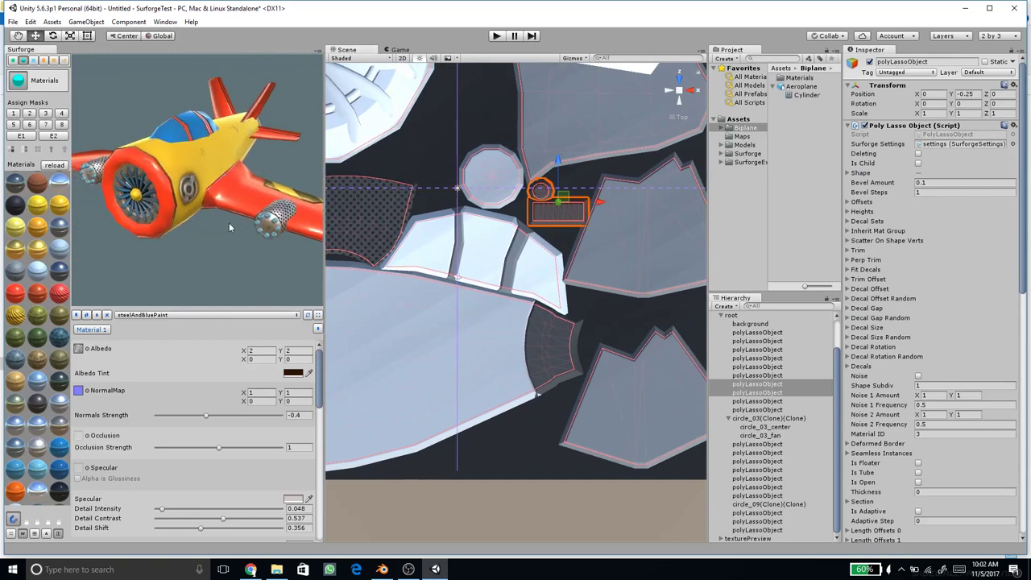
Step: Place the slatted vent detail greeble_06 on the upper middle area of the fuselage piece
left_click_drag(247, 260, 257, 211)
mouse_move(405, 319)
middle_mouse_down()
mouse_move(424, 301)
mouse_move(475, 338)
mouse_move(492, 324)
middle_mouse_up()
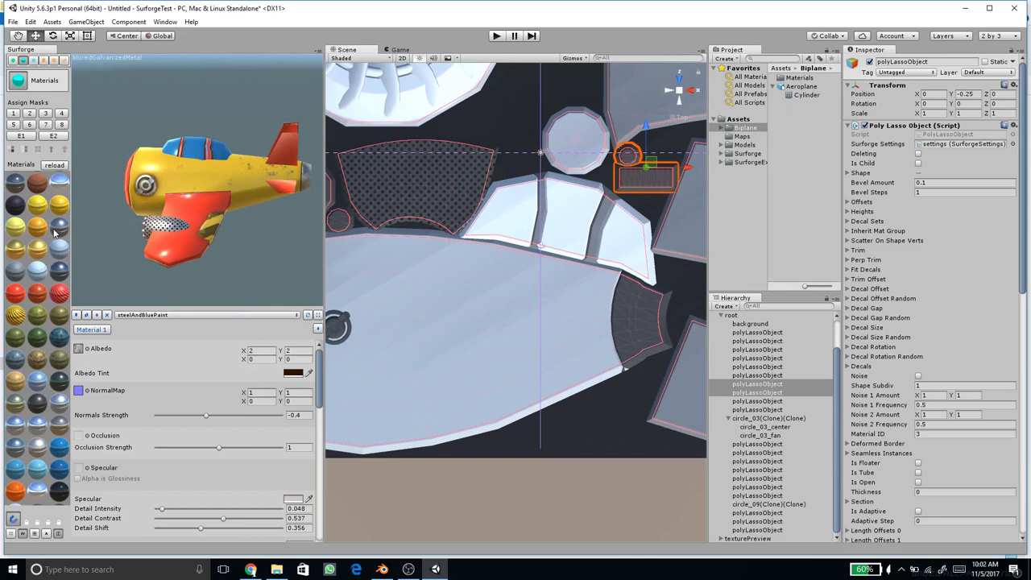
left_click(64, 62)
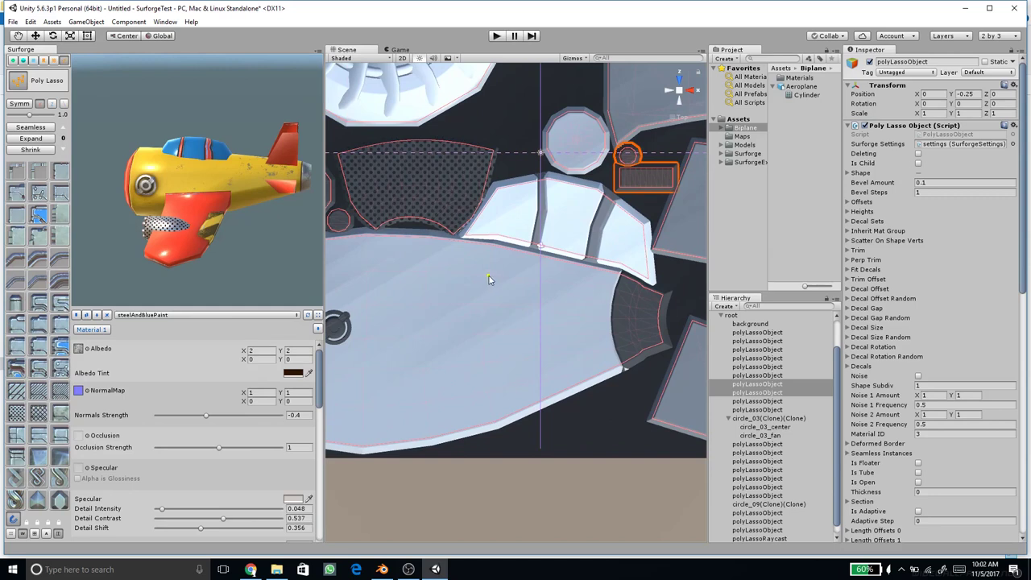
left_click(53, 61)
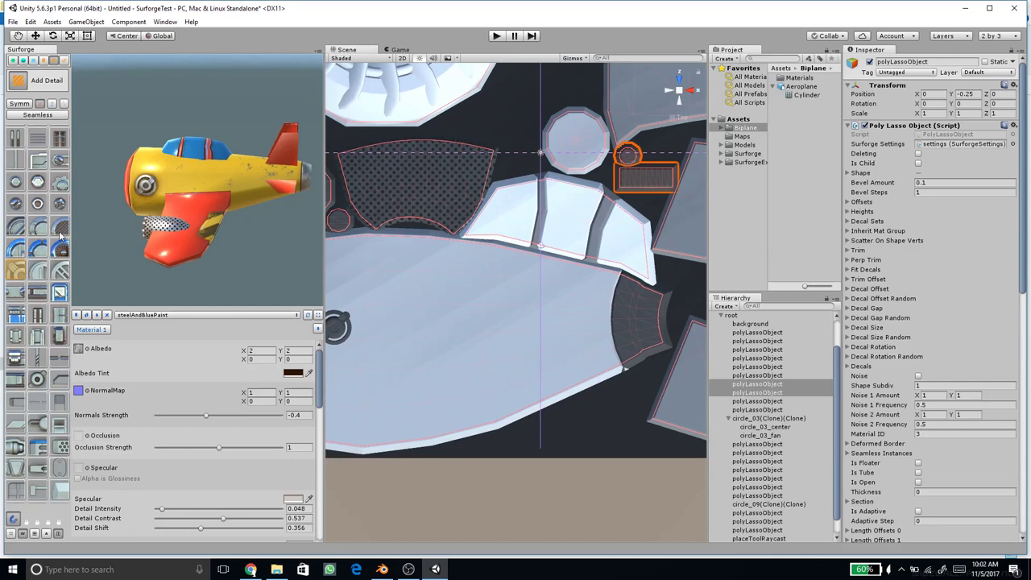
left_click(42, 137)
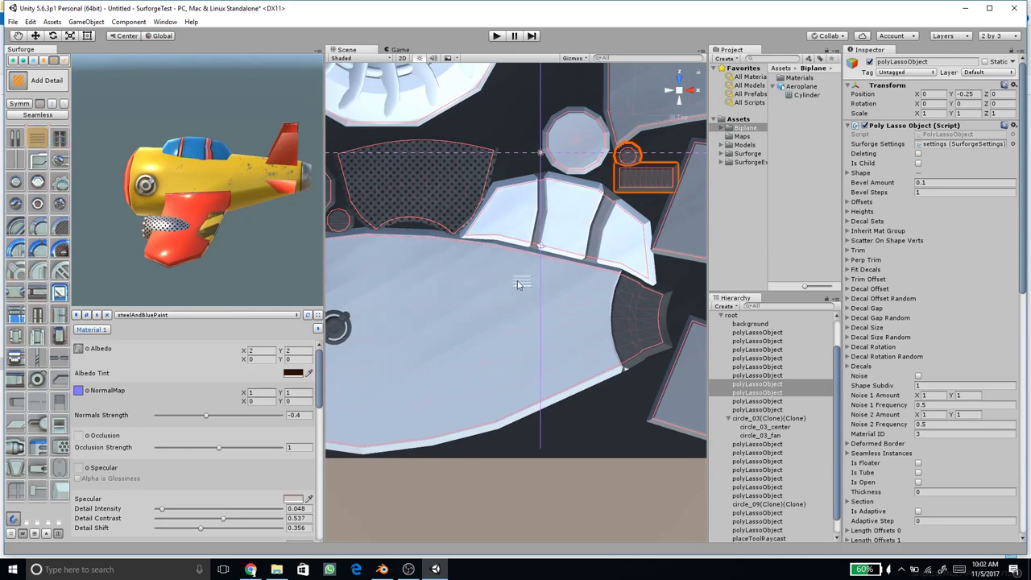
left_click(455, 288)
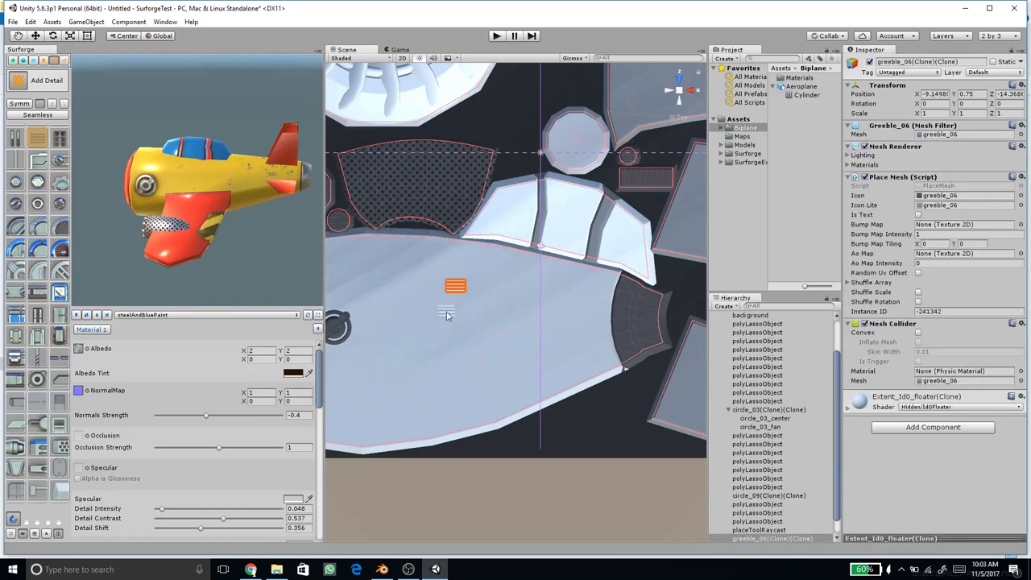
key("w")
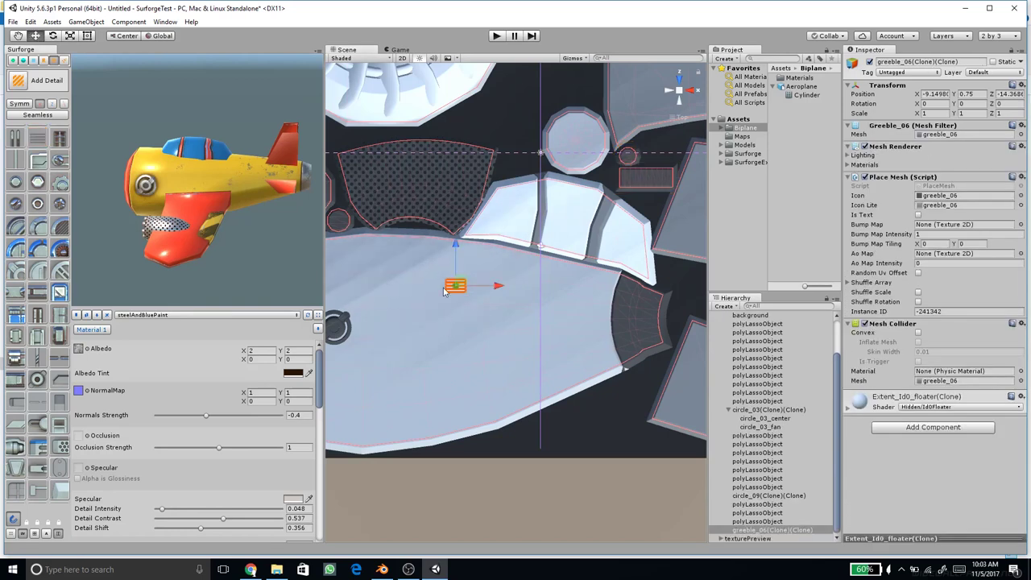
Step: Scale the vent detail to about 1.72, rotate it about 4.2 degrees around Y and inspect it on the aeroplane preview
left_click(71, 36)
left_click_drag(459, 292, 480, 254)
key("w")
key("e")
left_click_drag(206, 223, 195, 198)
scroll(231, 183, "up", 5)
scroll(231, 184, "up", 3)
scroll(258, 201, "down", 8)
left_click_drag(259, 201, 415, 276)
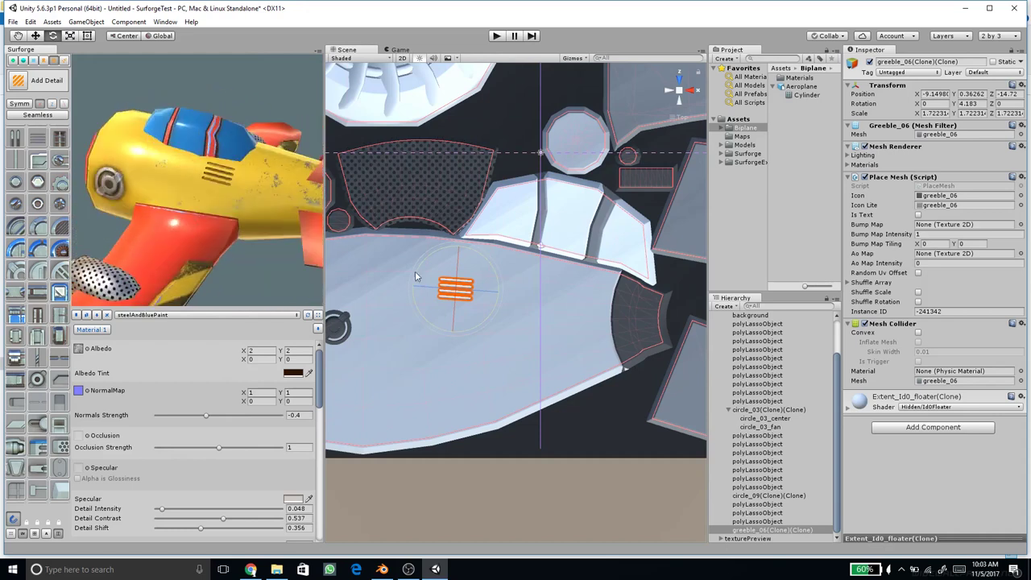
Step: Move the vent detail towards the tail to about X -2.82, Z -15.3 and rotate it to about 5.3 degrees around Y
key("w")
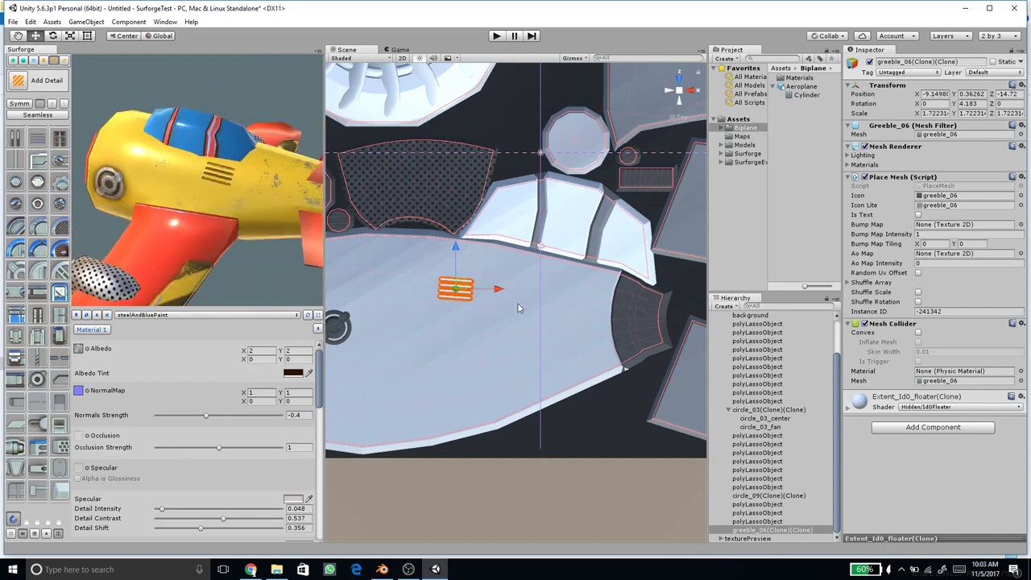
left_click_drag(493, 289, 547, 290)
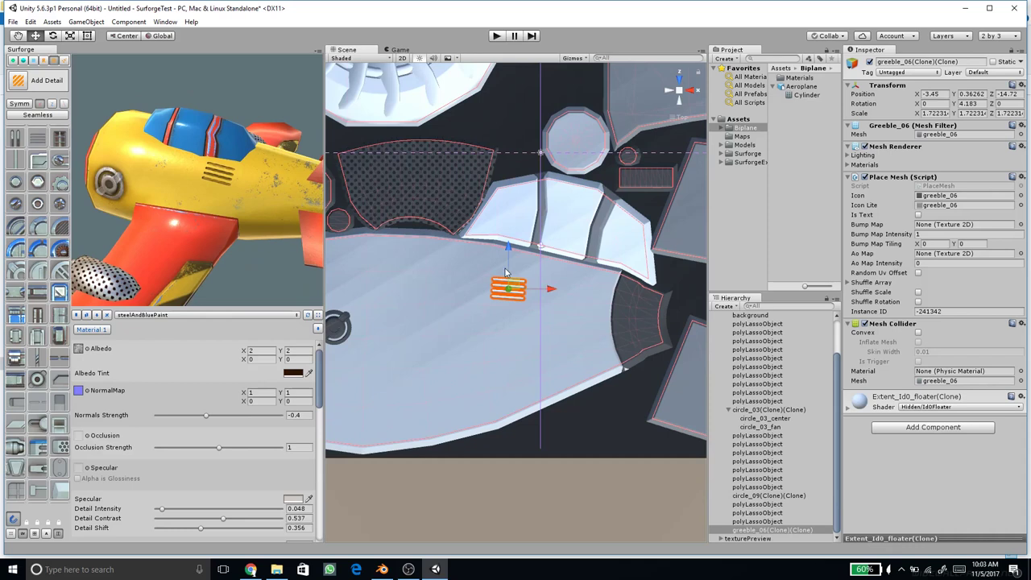
left_click(506, 273)
left_click(508, 287)
left_click(510, 289)
left_click(510, 290)
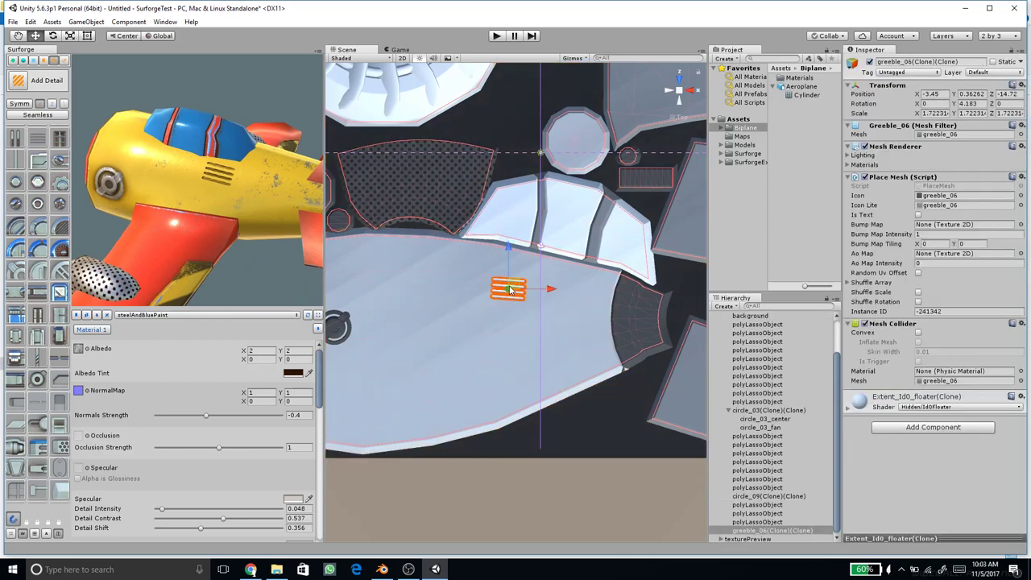
left_click_drag(510, 269, 555, 297)
scroll(552, 299, "up", 1)
key("e")
left_click_drag(539, 263, 541, 263)
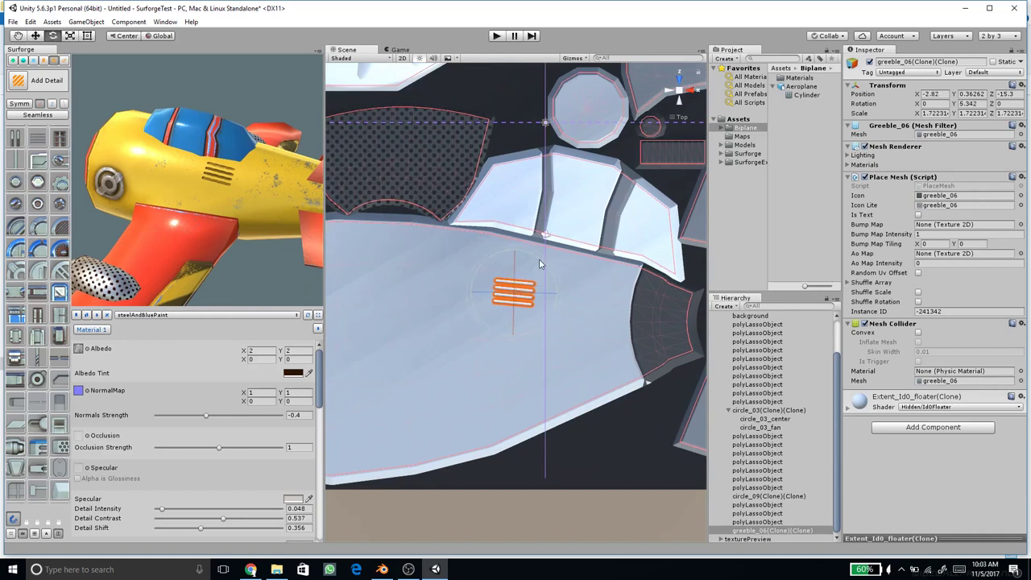
Step: Duplicate the vent detail, align the copy directly above the original at X -2.58, Z -12.79, and check the aeroplane preview
left_click_drag(261, 203, 294, 260)
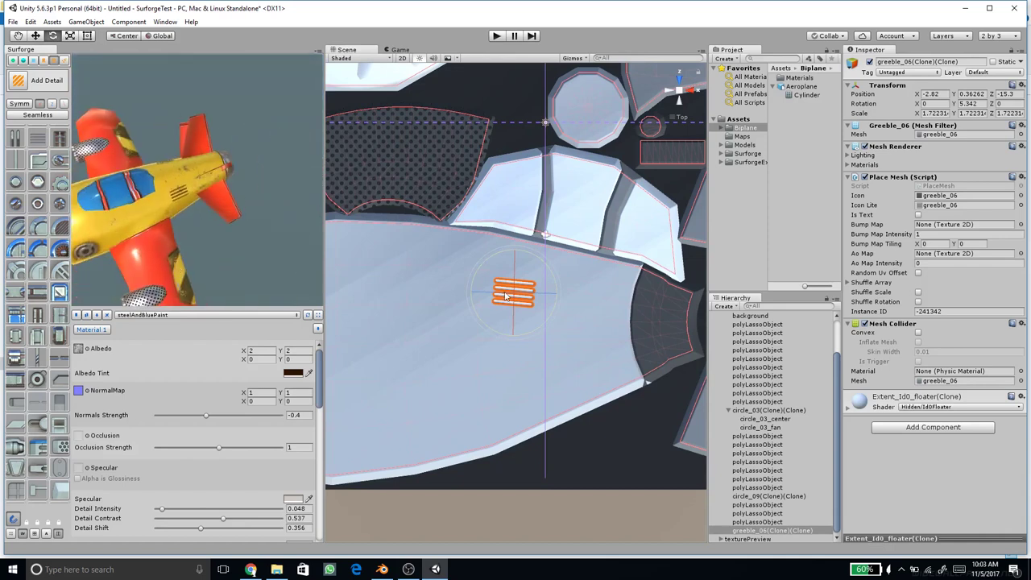
key("w")
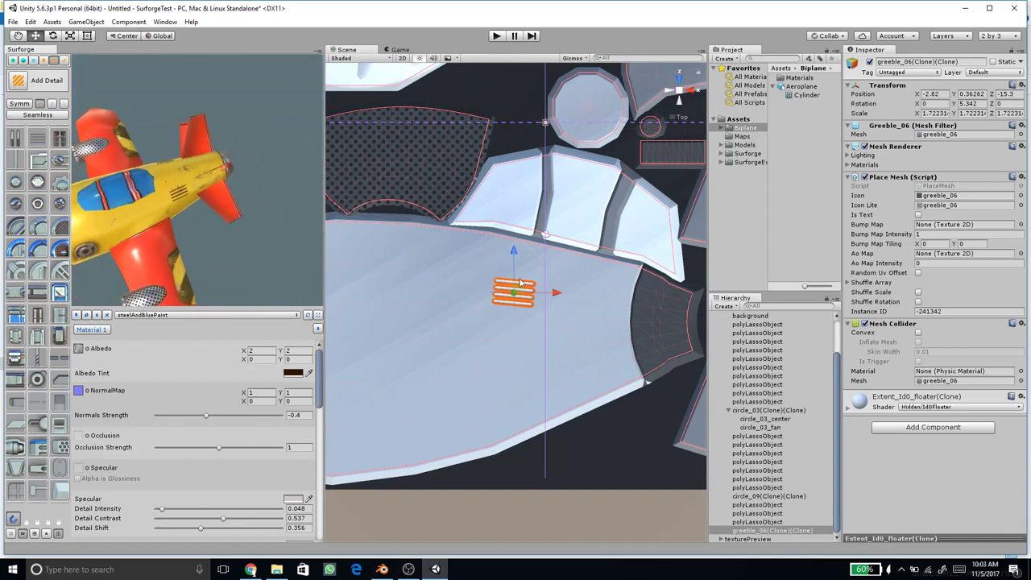
mouse_move(515, 258)
left_mouse_down()
mouse_move(514, 228)
mouse_move(514, 258)
mouse_move(526, 230)
mouse_move(555, 265)
left_mouse_up()
key("ctrl+d")
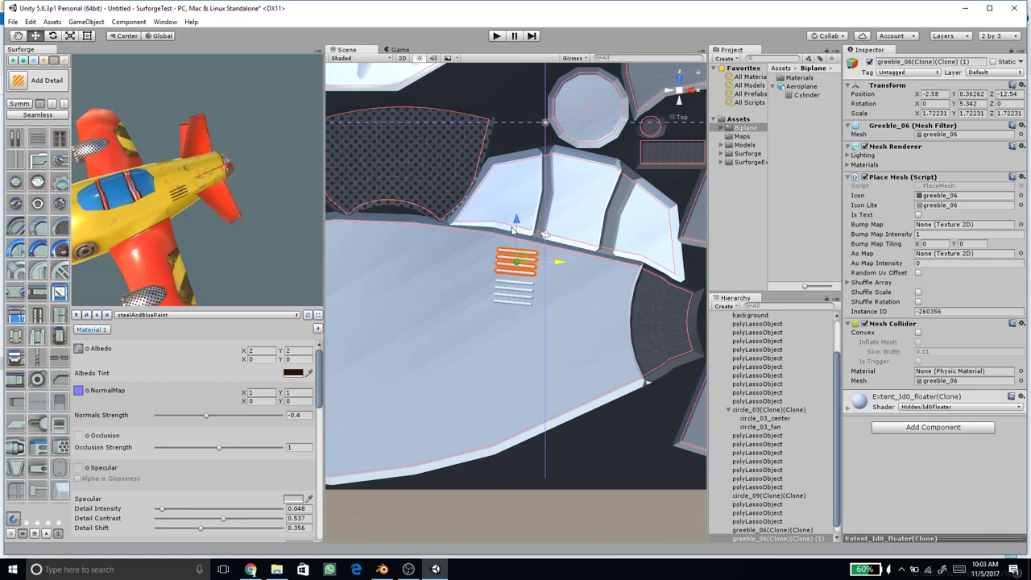
left_click_drag(515, 225, 518, 228)
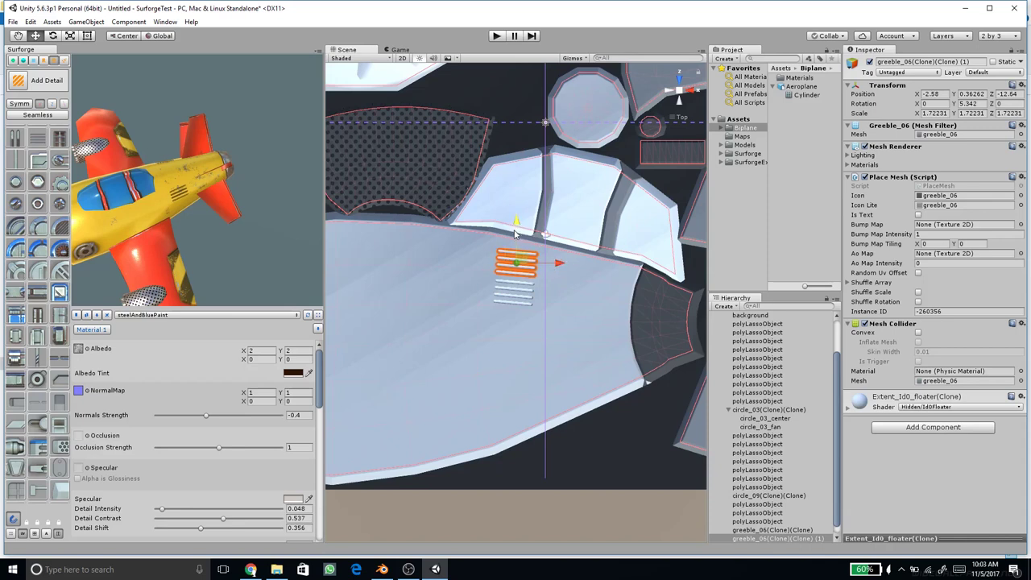
left_click_drag(518, 230, 520, 233)
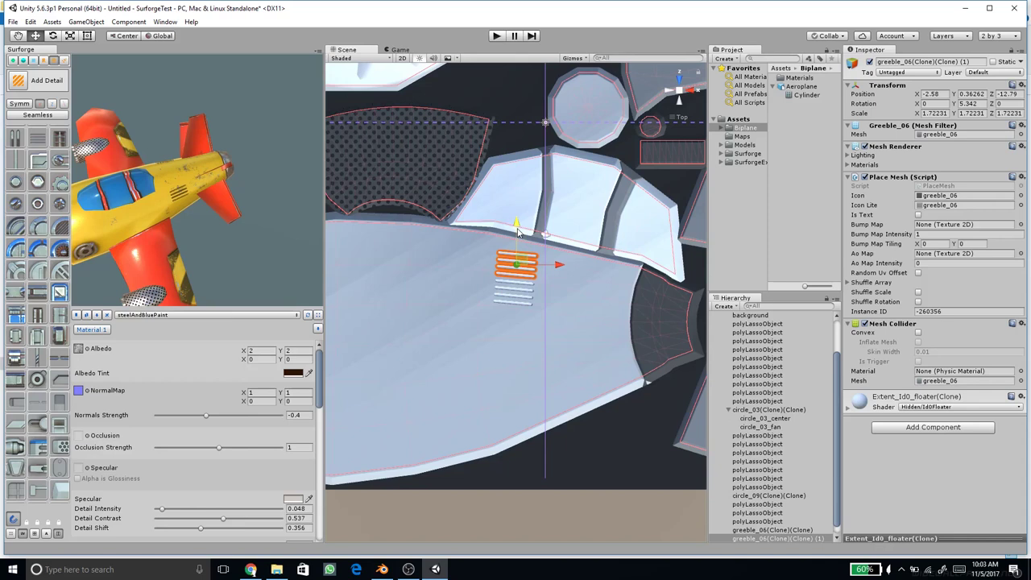
left_click_drag(214, 228, 580, 277)
left_click_drag(188, 207, 318, 238)
scroll(428, 370, "down", 2)
scroll(507, 408, "down", 1)
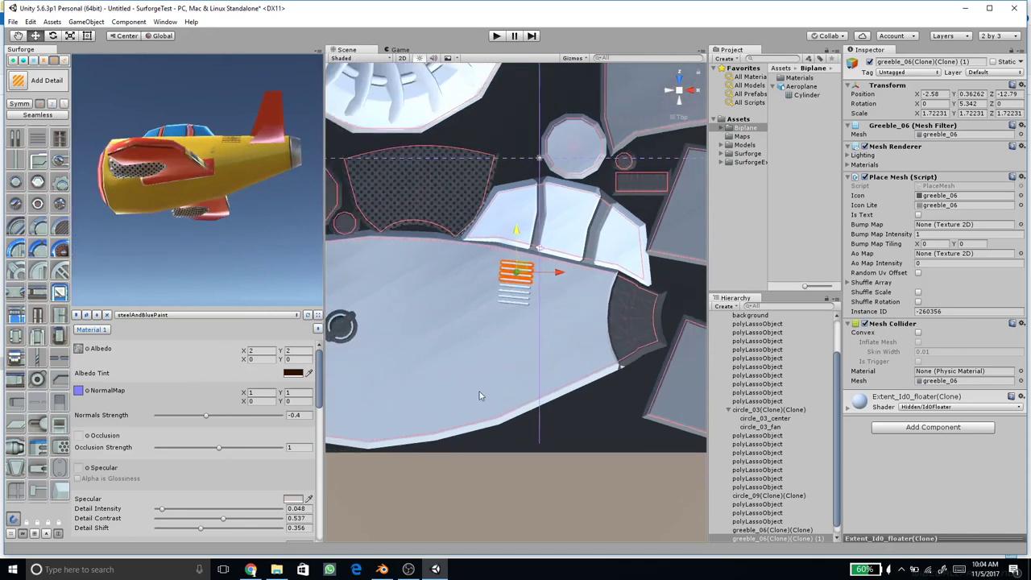
left_click(64, 61)
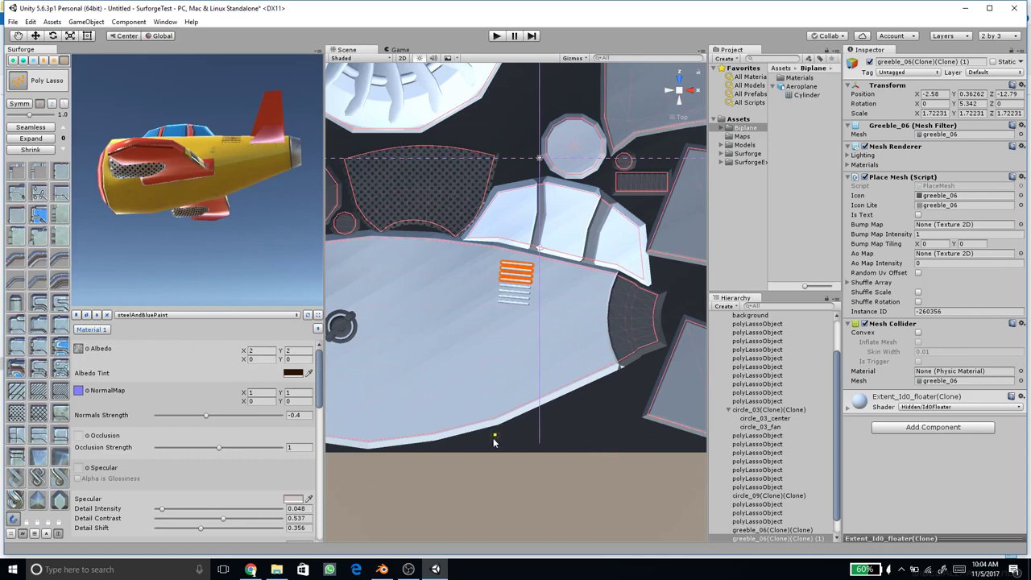
left_click(466, 443)
left_click(488, 380)
left_click(581, 352)
double_click(642, 399)
left_click(22, 84)
Step: Select the fuselage piece and split off an angular panel along its lower edge near the tail with Poly Lasso
left_click(530, 365)
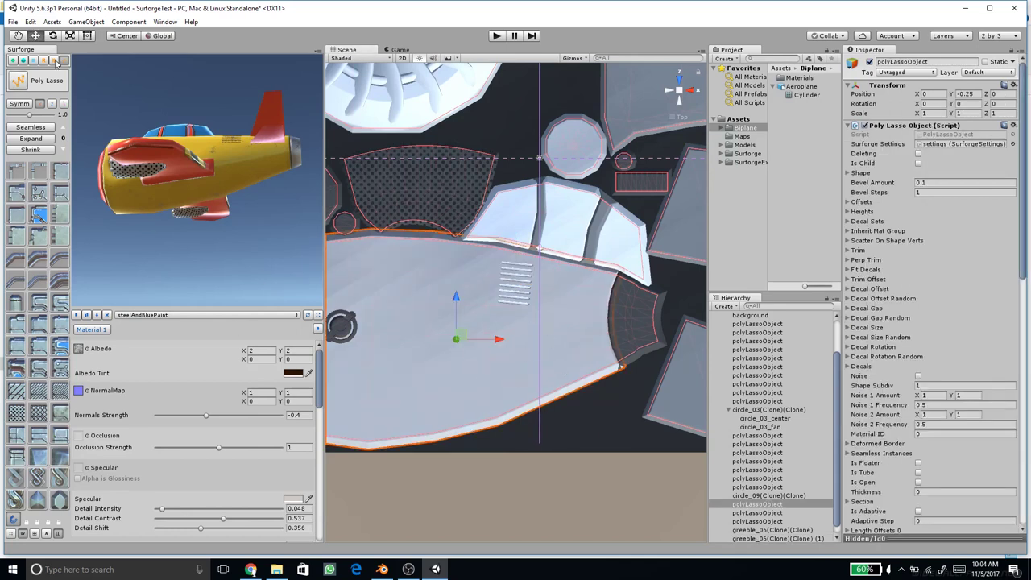
left_click(12, 83)
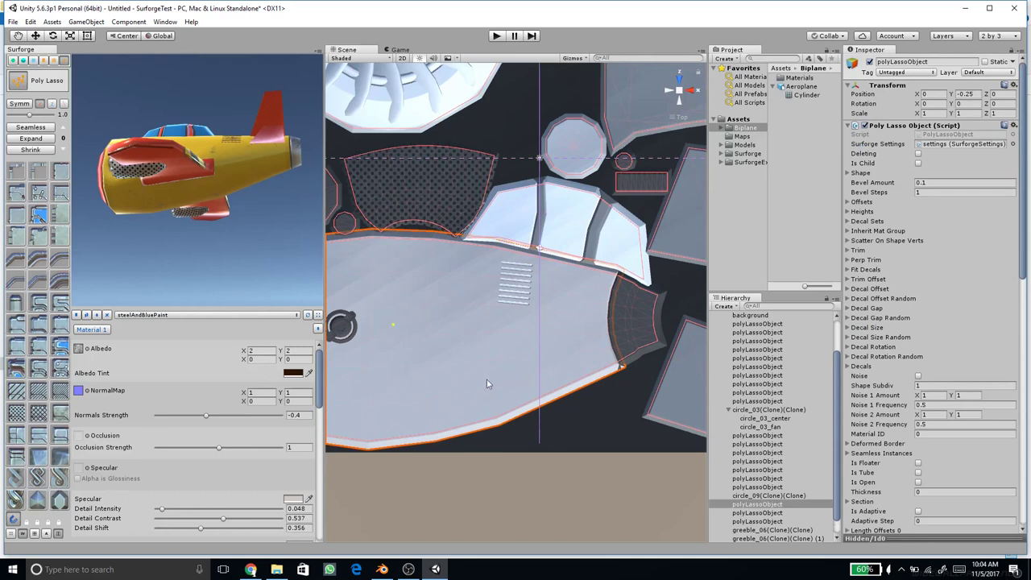
left_click(484, 448)
left_click(579, 352)
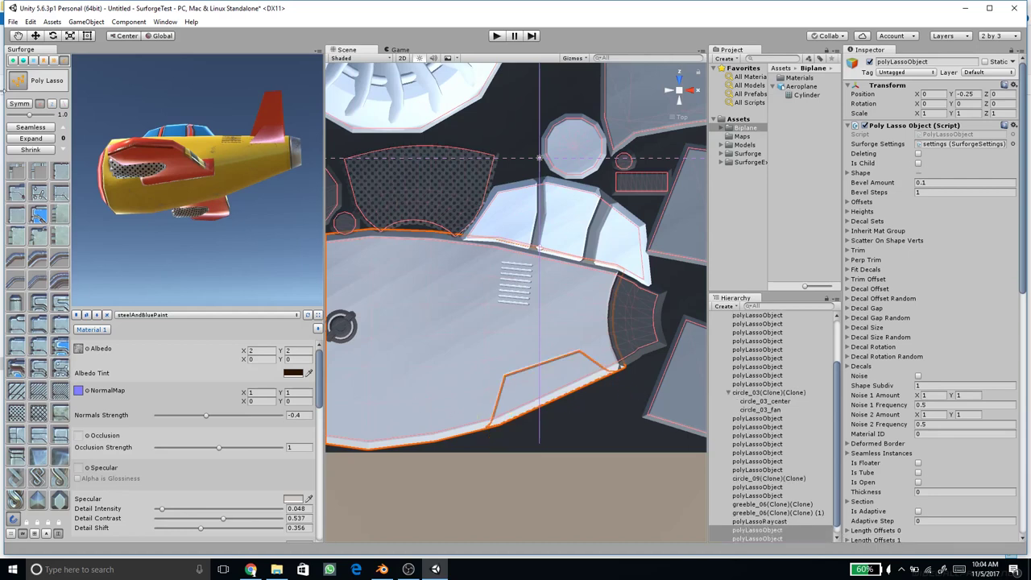
left_click(25, 90)
Step: Assign material ID 5 to the new panel on the fuselage's lower edge and inspect the aeroplane preview
left_click(527, 396)
mouse_move(282, 254)
left_mouse_down()
mouse_move(218, 243)
mouse_move(229, 202)
mouse_move(97, 141)
mouse_move(197, 106)
mouse_move(269, 219)
mouse_move(226, 148)
mouse_move(227, 205)
mouse_move(264, 275)
mouse_move(273, 255)
left_mouse_up()
key("6")
left_click_drag(239, 198, 138, 175)
mouse_move(231, 187)
left_mouse_down()
mouse_move(243, 166)
mouse_move(171, 203)
mouse_move(155, 161)
mouse_move(198, 250)
mouse_move(188, 255)
mouse_move(181, 207)
mouse_move(211, 193)
left_mouse_up()
scroll(215, 192, "up", 8)
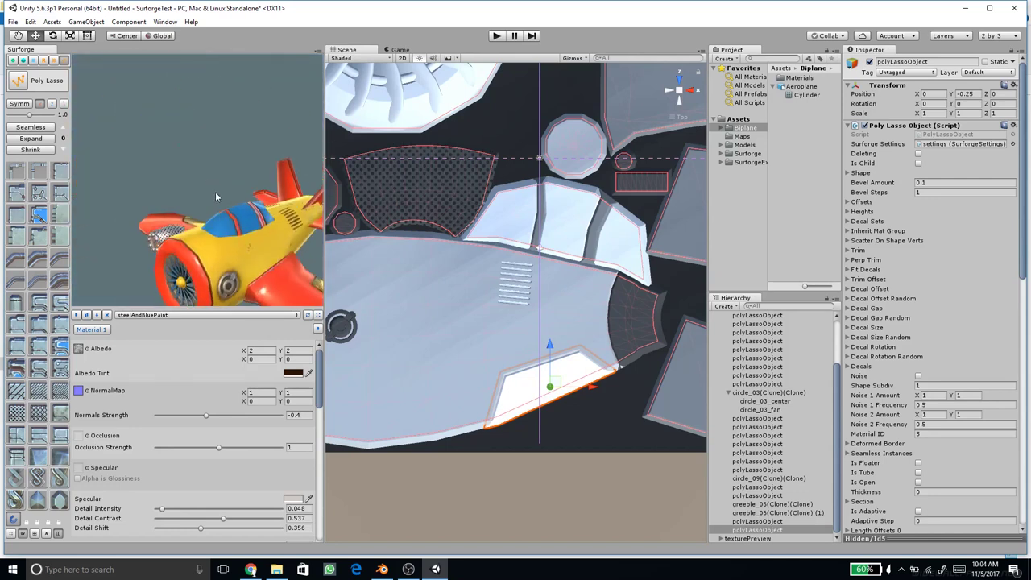
middle_click_drag(216, 217, 178, 166)
left_click_drag(179, 166, 255, 195)
scroll(222, 179, "down", 5)
left_click_drag(208, 161, 261, 204)
middle_click_drag(261, 205, 234, 213)
left_click_drag(233, 213, 201, 179)
Step: Select the large wing piece and split off a narrow five-sided panel at its lower edge with Poly Lasso
middle_click_drag(636, 162, 460, 304)
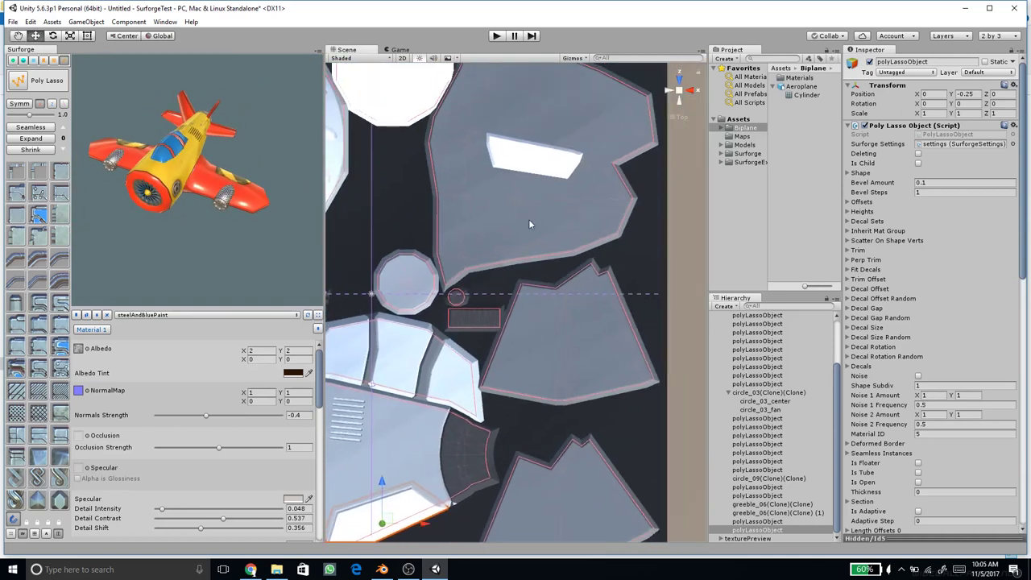
middle_click_drag(529, 223, 471, 310)
left_click(458, 274)
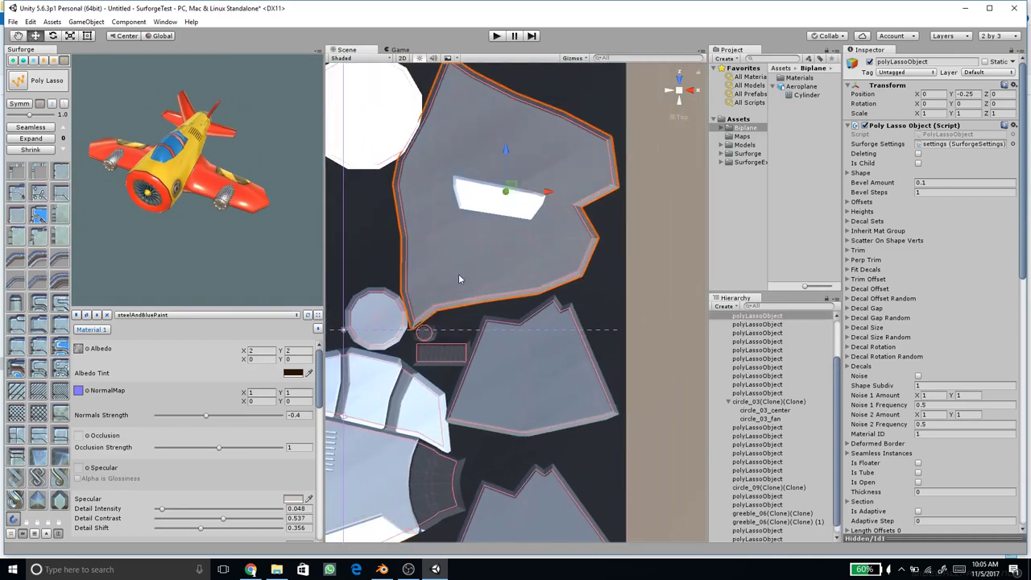
left_click(24, 80)
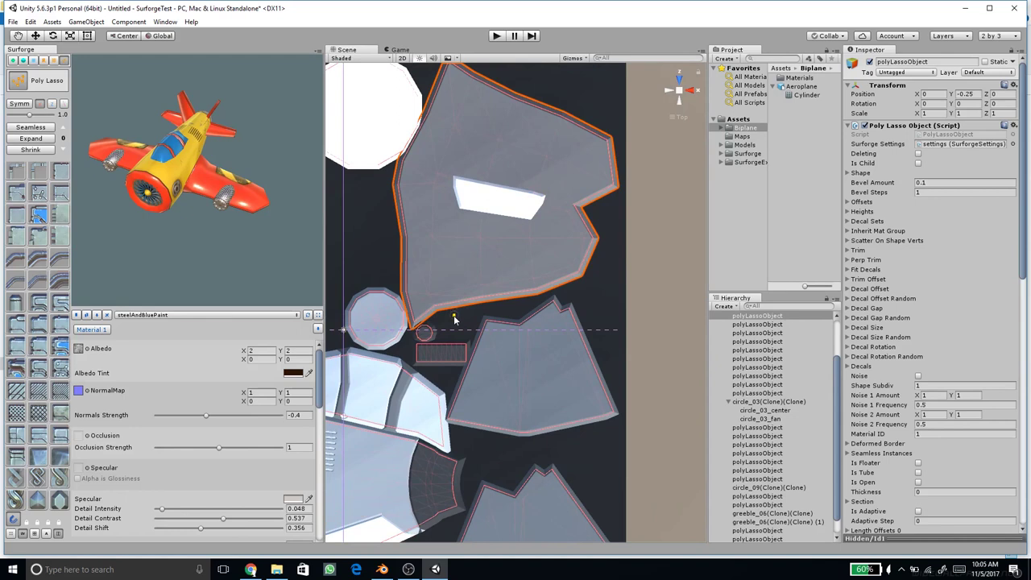
left_click(454, 313)
key("Escape")
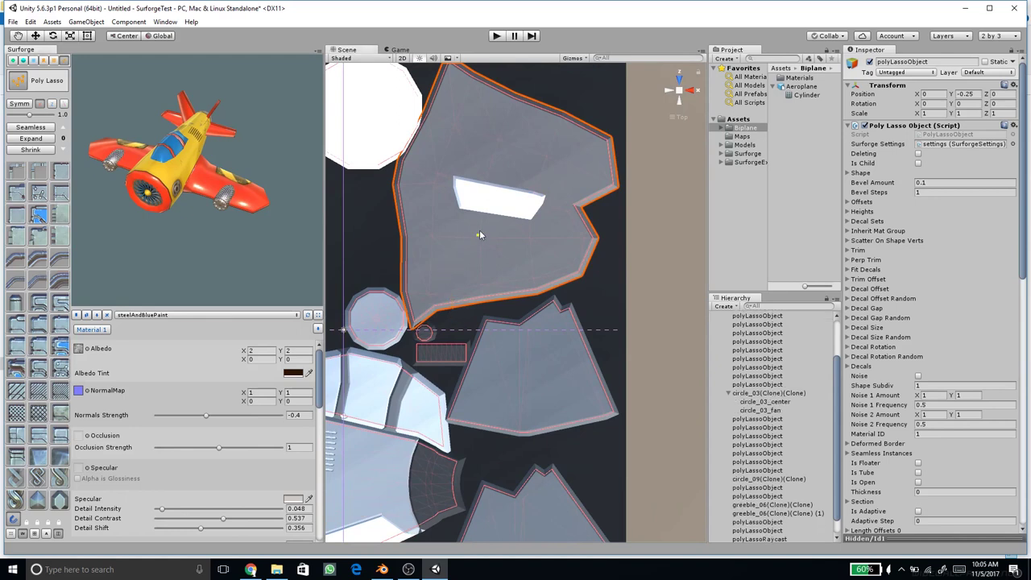
left_click(454, 318)
left_click(441, 271)
left_click(446, 239)
left_click(468, 261)
left_click(467, 316)
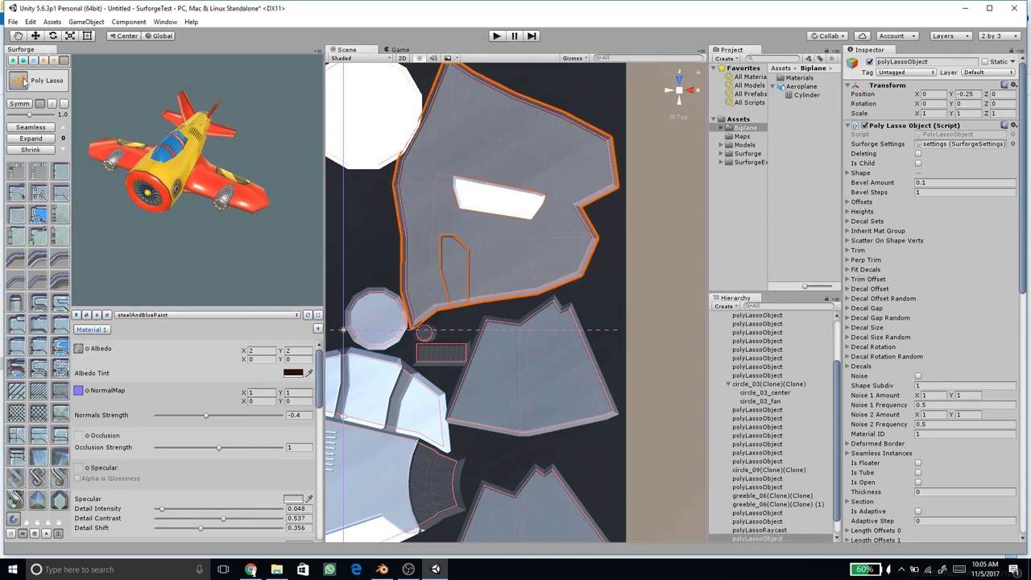
left_click(18, 80)
Step: Assign material ID 0 to the narrow wing panel, comparing materials on the aeroplane preview
left_click(457, 277)
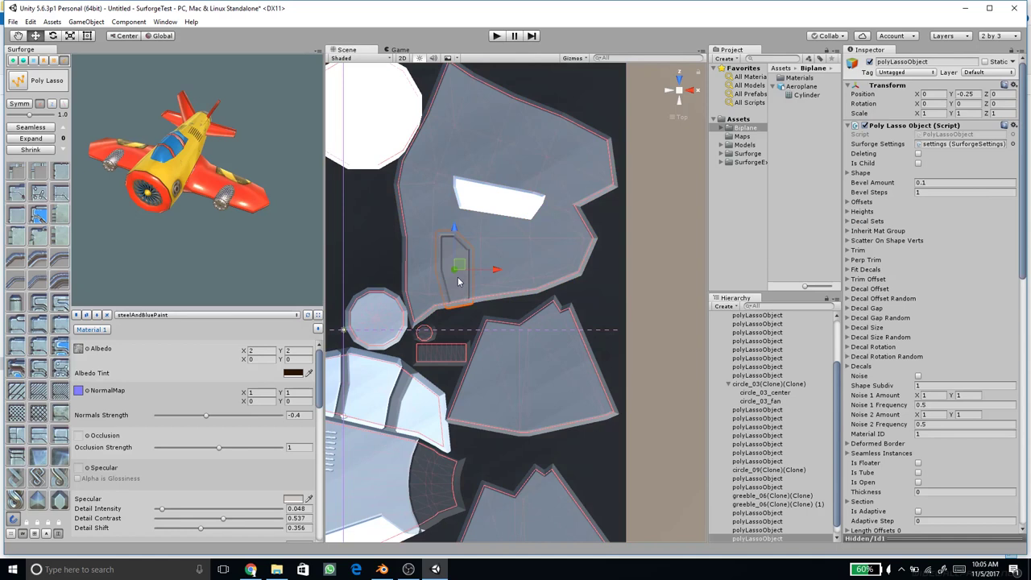
key("4")
left_click_drag(223, 208, 200, 218)
scroll(208, 190, "up", 3)
scroll(213, 197, "up", 3)
scroll(218, 232, "down", 6)
key("1")
left_click_drag(275, 234, 261, 215)
left_click_drag(180, 163, 71, 125)
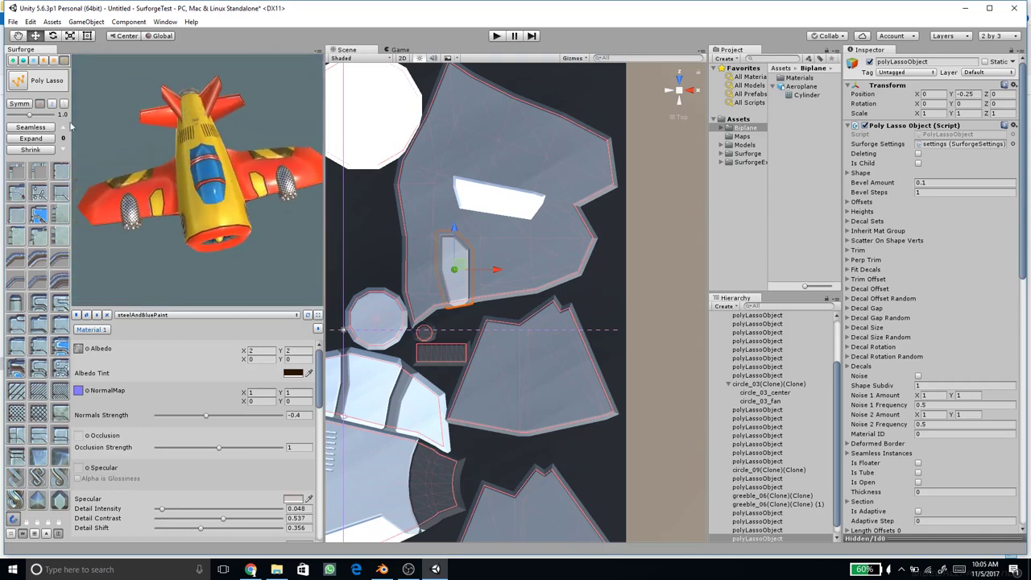
Step: Place the worn slanted-end stripe decal (line_05) horizontally across the large wing piece with Add Detail
left_click(53, 61)
left_click_drag(272, 237, 256, 238)
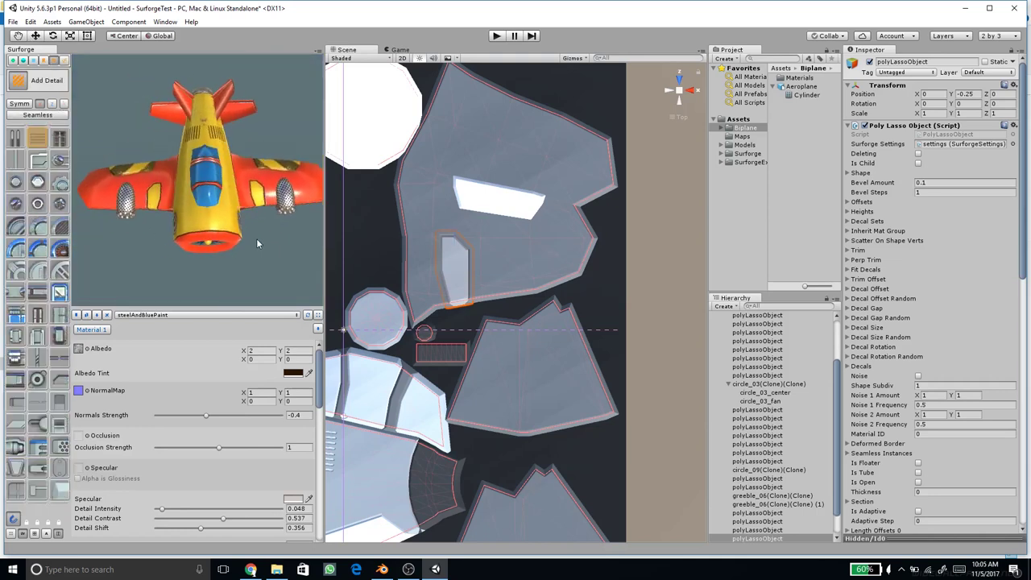
scroll(61, 303, "down", 8)
left_click_drag(145, 266, 185, 274)
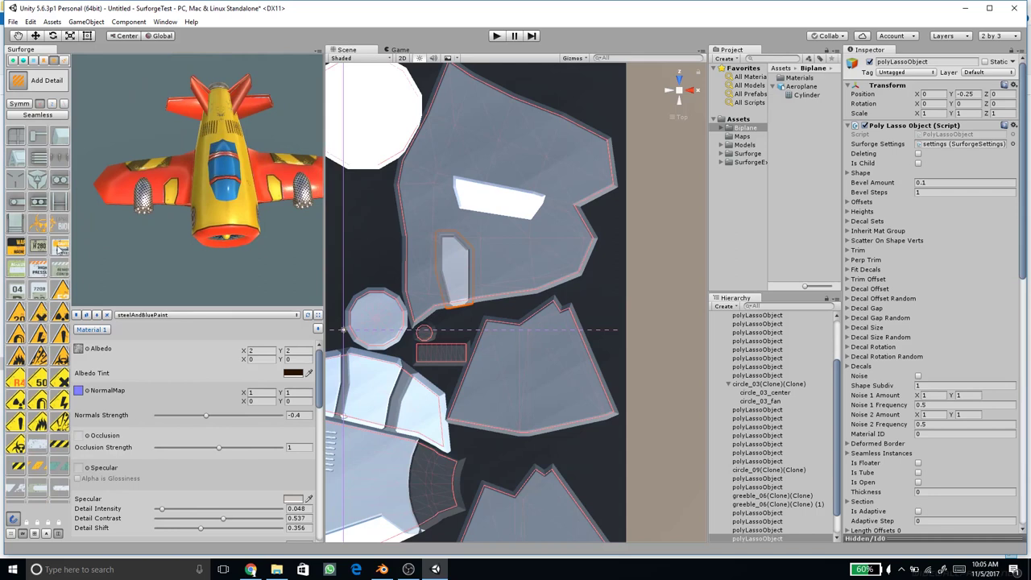
scroll(41, 382, "down", 2)
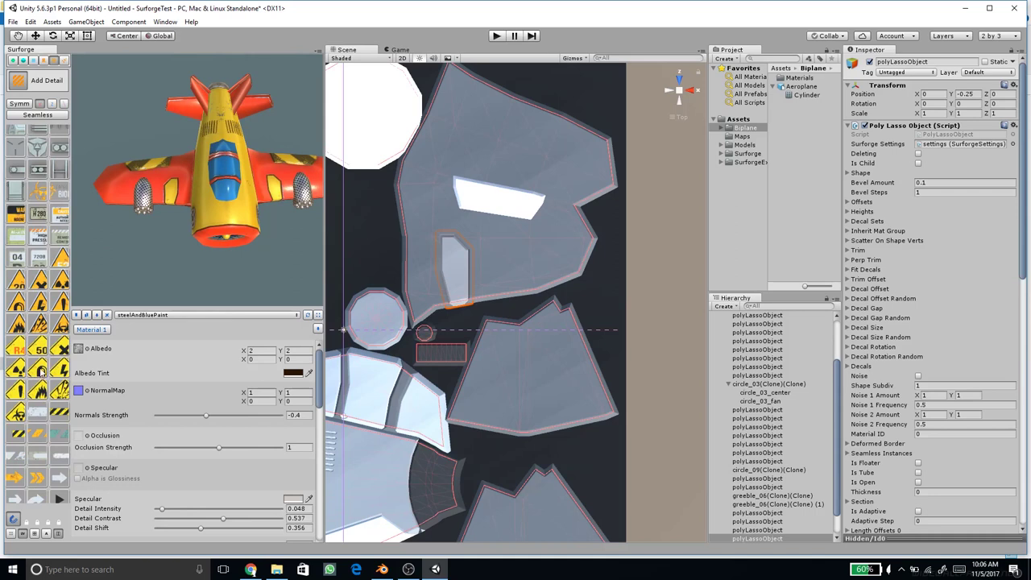
left_click(17, 347)
scroll(50, 481, "down", 6)
scroll(55, 470, "down", 2)
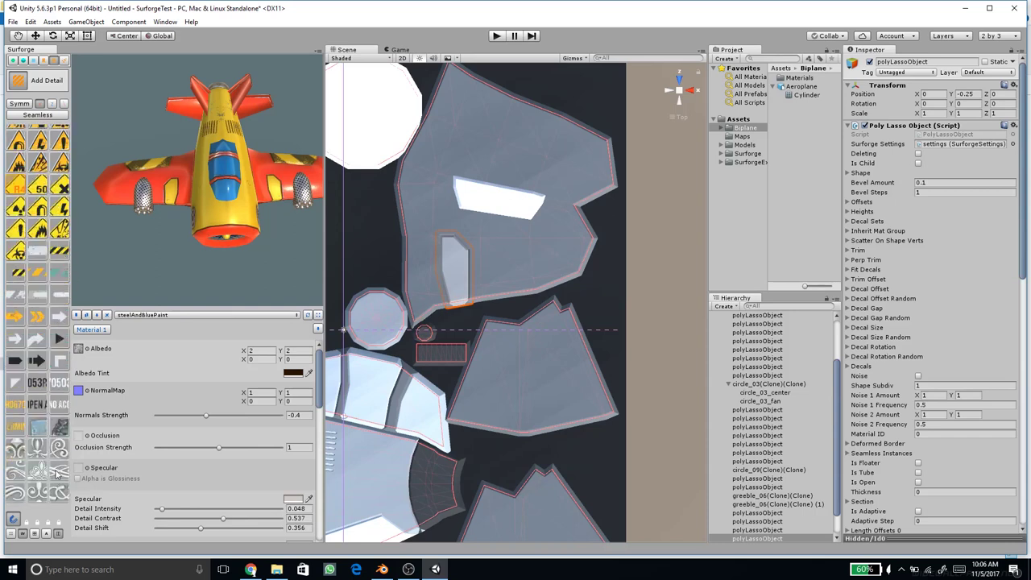
scroll(55, 435, "up", 2)
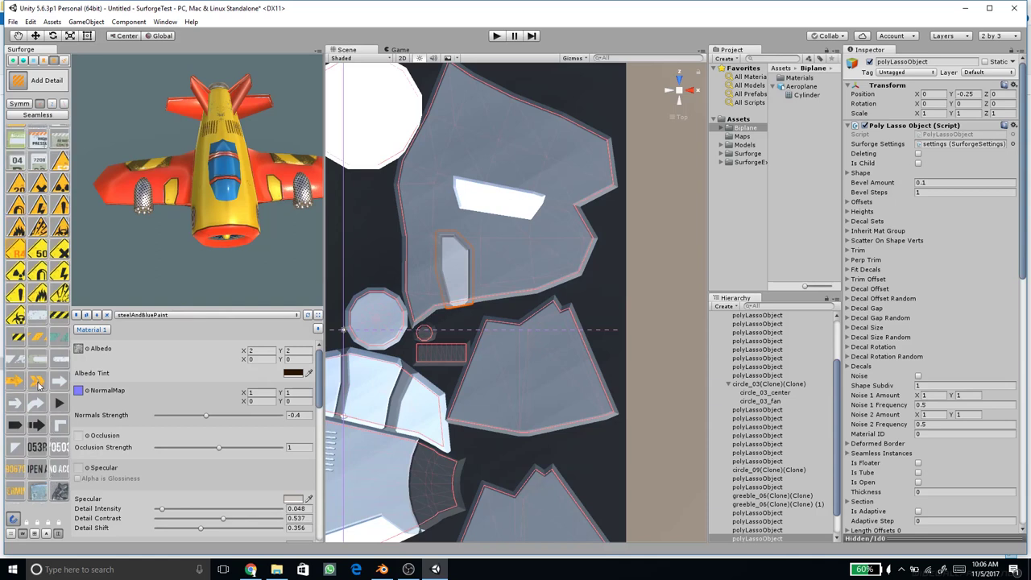
left_click(11, 368)
middle_click_drag(518, 203, 474, 239)
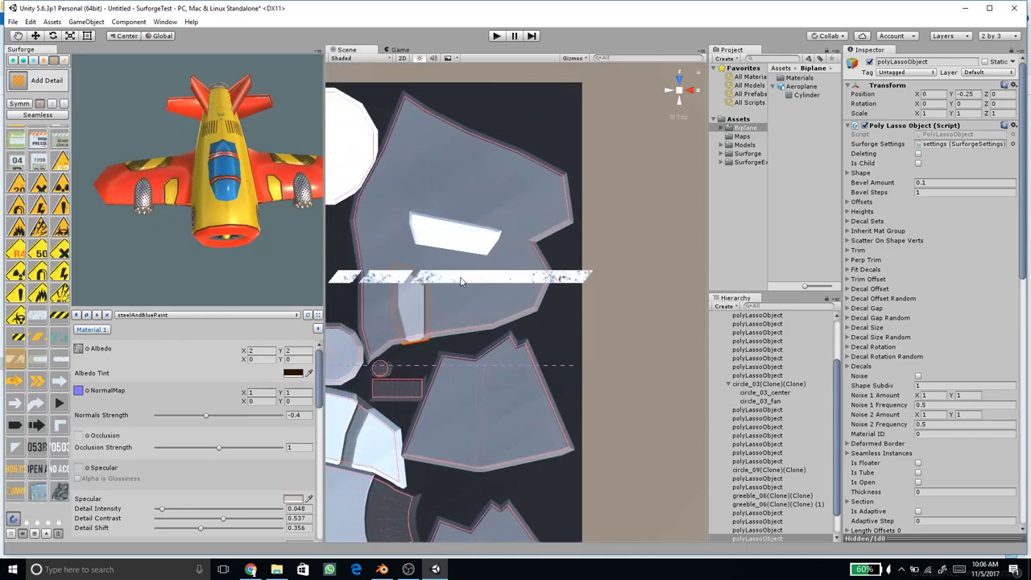
left_click(460, 280)
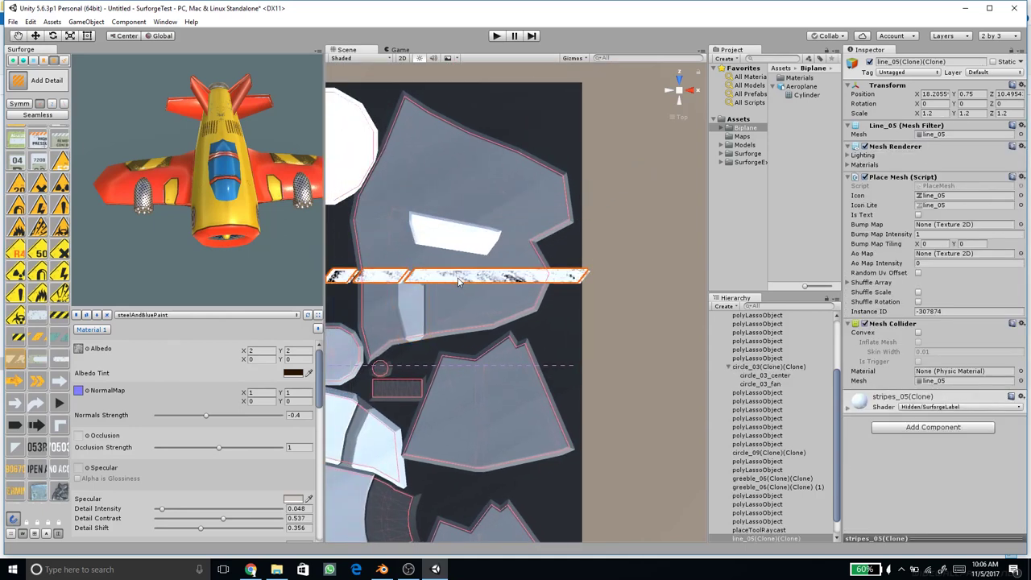
Step: Scale the stripe decal to about 0.92, move it down to Z 9.8 across the narrow wing panel's upper end, and inspect the aeroplane preview
key("w")
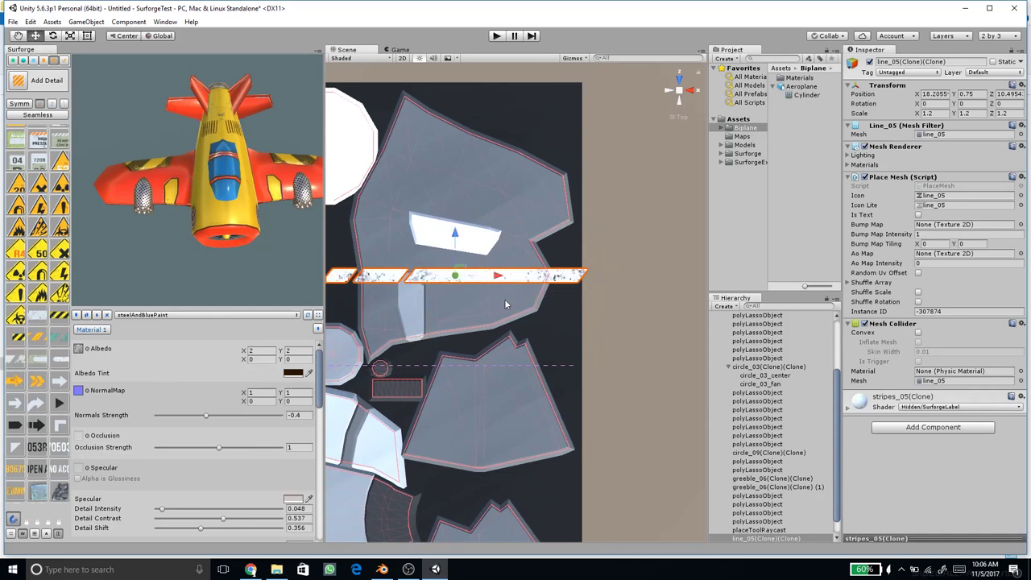
key("r")
mouse_move(456, 278)
left_mouse_down()
mouse_move(454, 238)
mouse_move(455, 258)
left_mouse_up()
key("w")
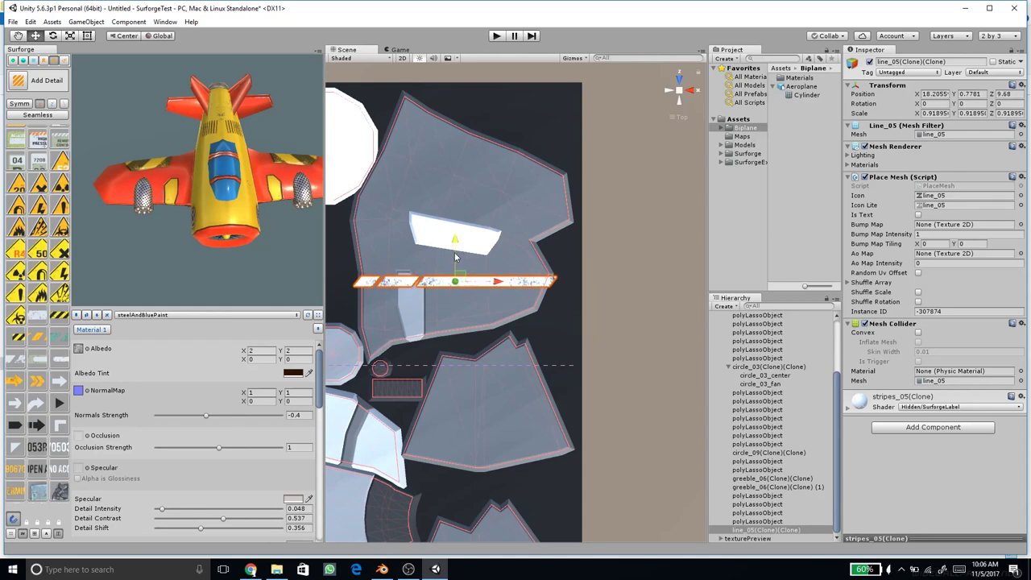
left_click_drag(218, 217, 194, 220)
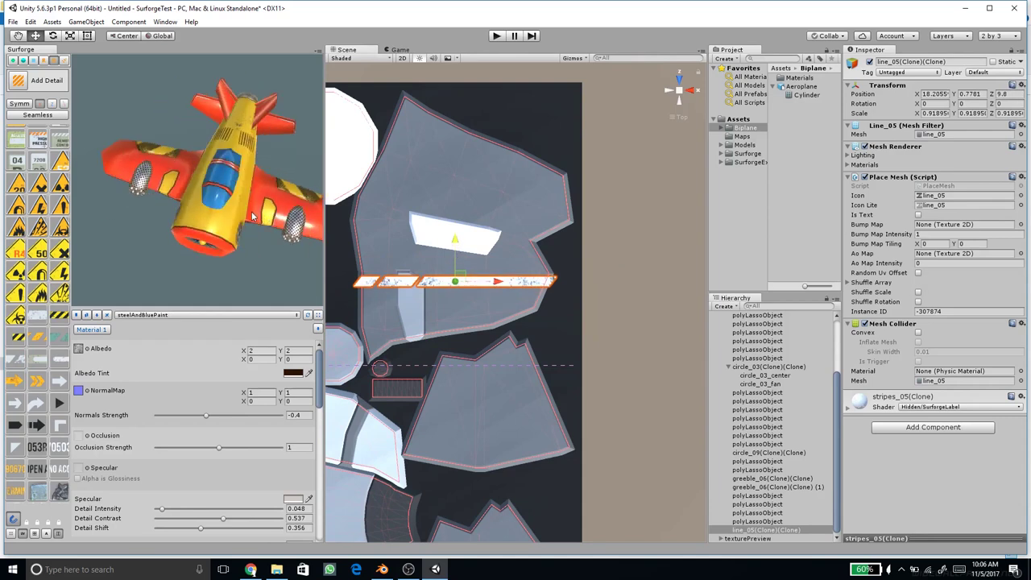
left_click_drag(266, 218, 277, 243)
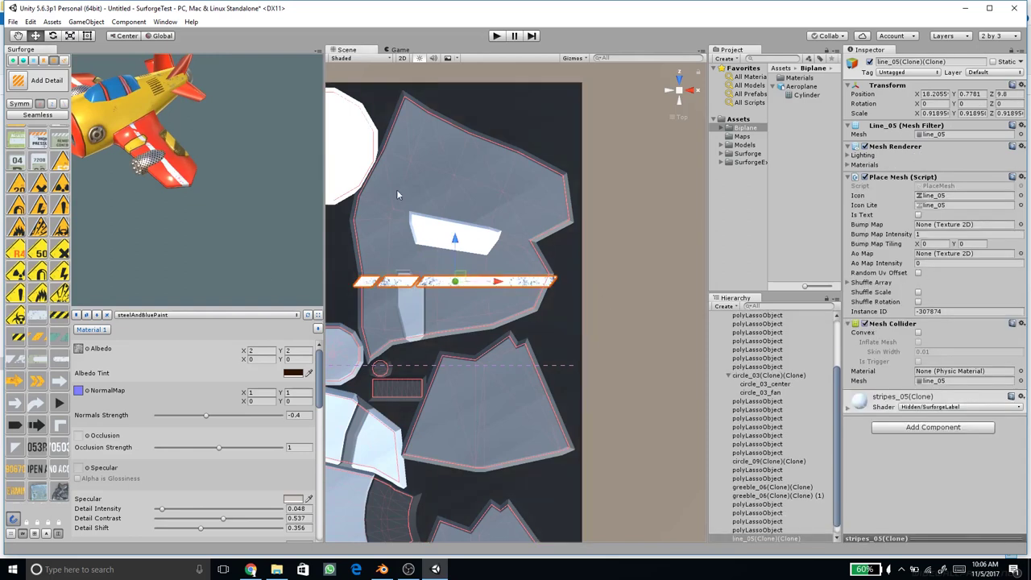
middle_click_drag(302, 159, 315, 185)
left_click_drag(315, 186, 244, 207)
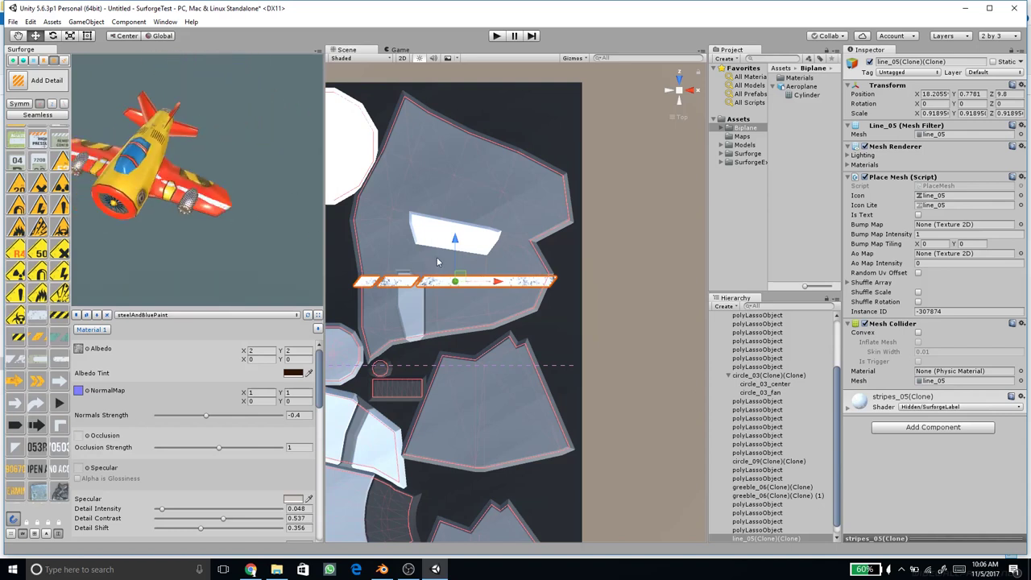
Step: Delete the striped line_05 decal that crosses the large notched panel
middle_click_drag(137, 195, 177, 194)
mouse_move(177, 194)
left_mouse_down()
mouse_move(232, 198)
mouse_move(191, 187)
left_mouse_up()
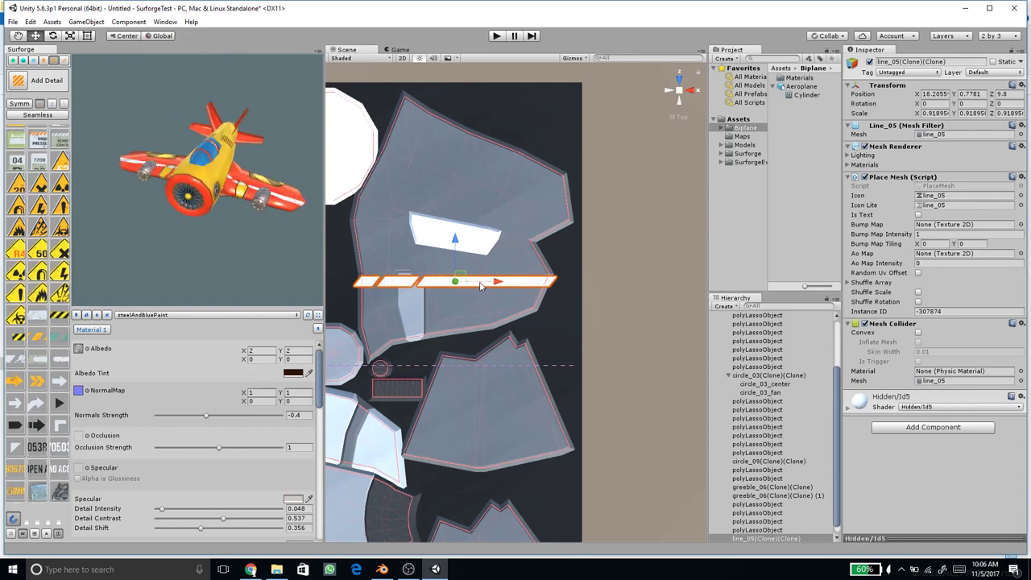
left_click_drag(216, 208, 224, 207)
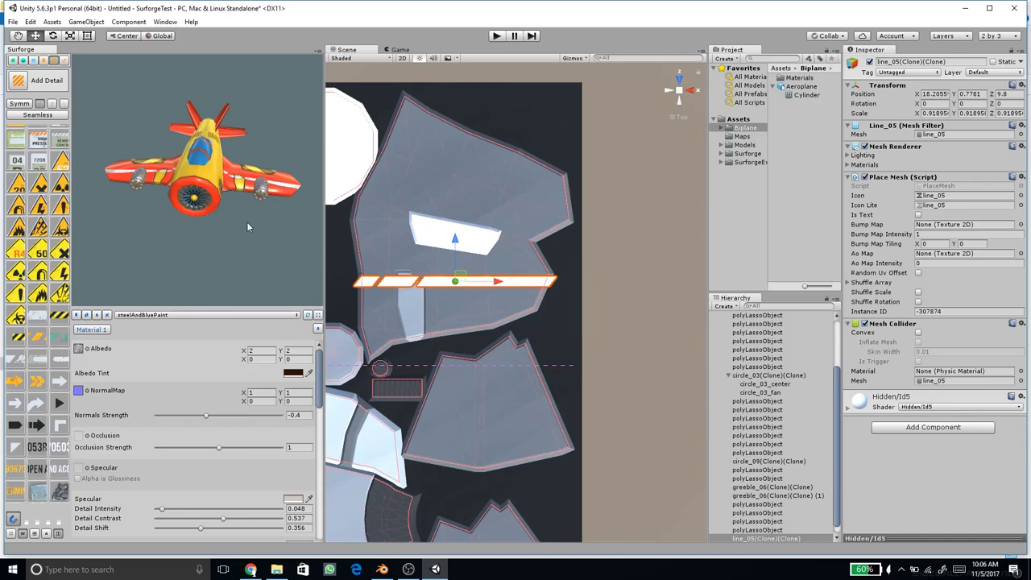
left_click_drag(212, 241, 233, 216)
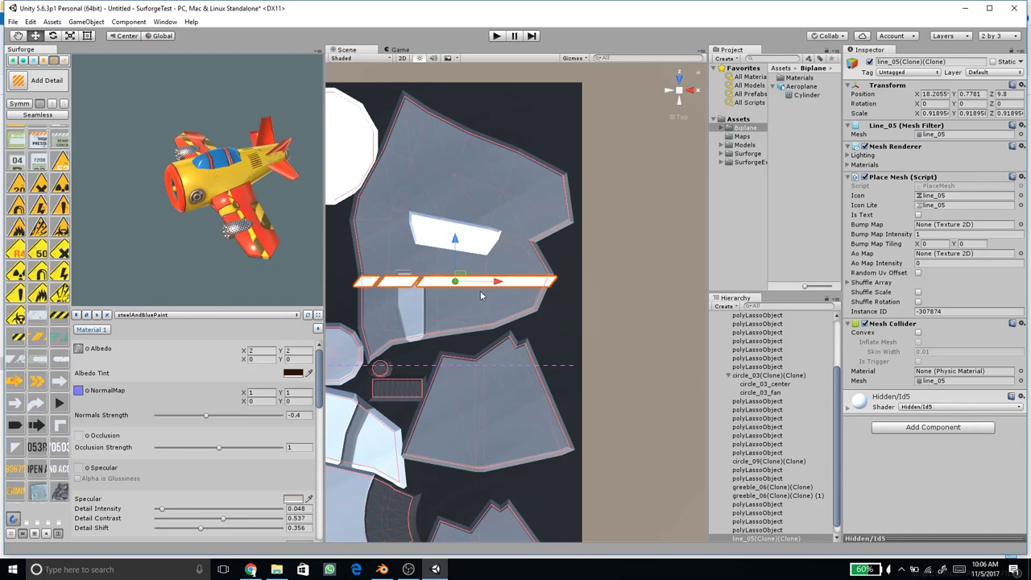
left_click(914, 409)
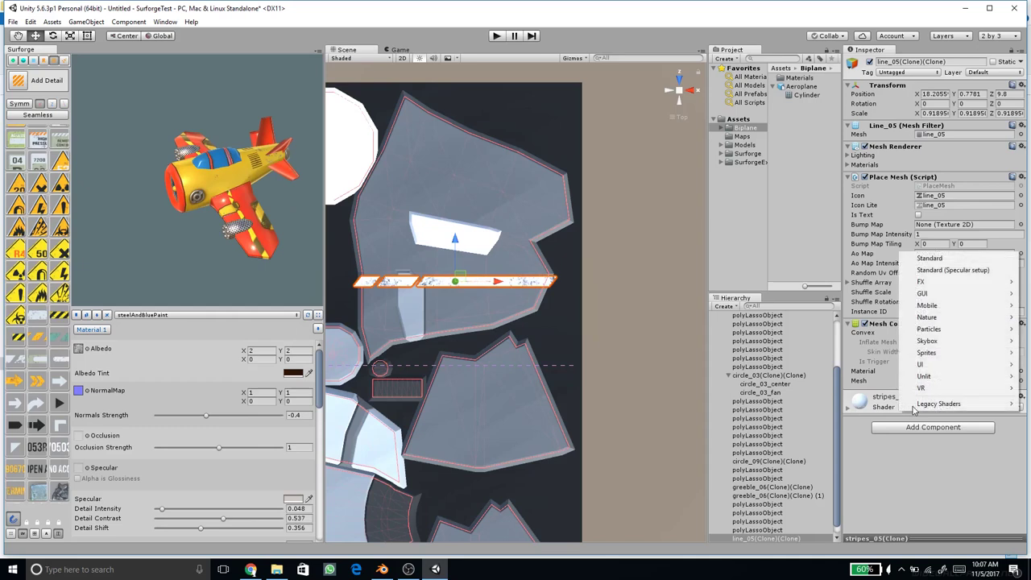
left_click(881, 411)
left_click_drag(455, 256, 454, 238)
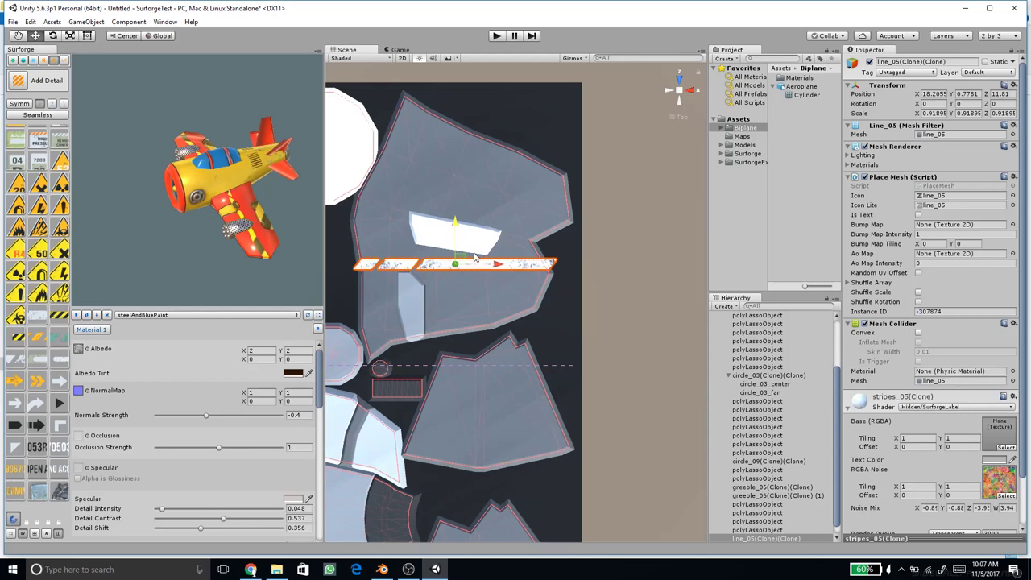
key("Delete")
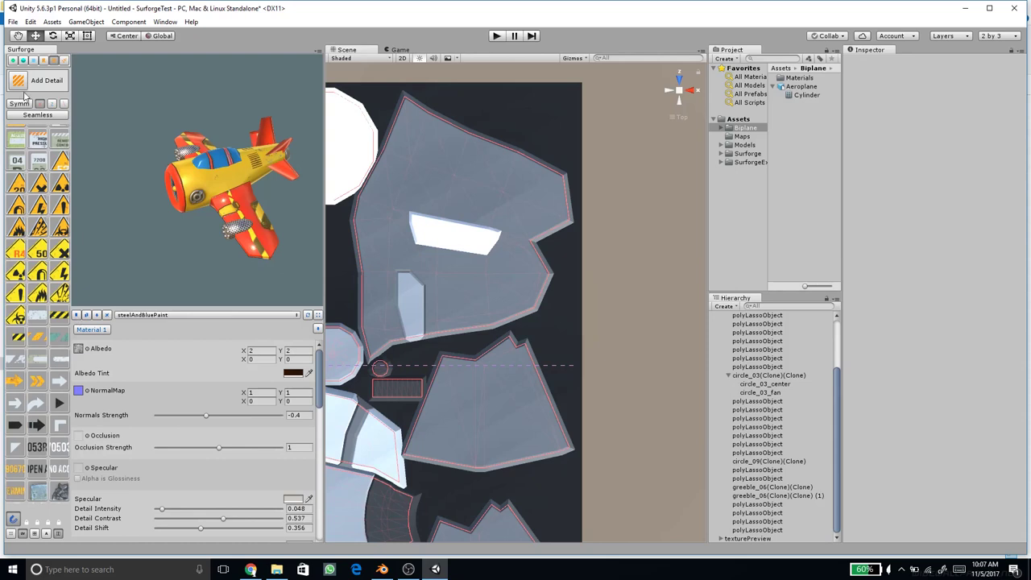
left_click(466, 297)
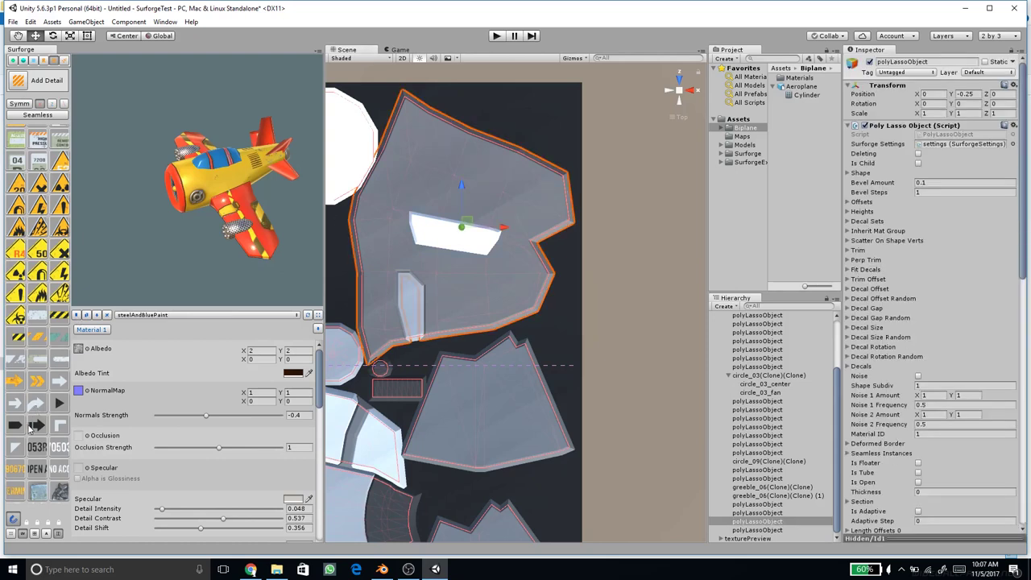
middle_click_drag(445, 287, 485, 291)
scroll(485, 290, "down", 3)
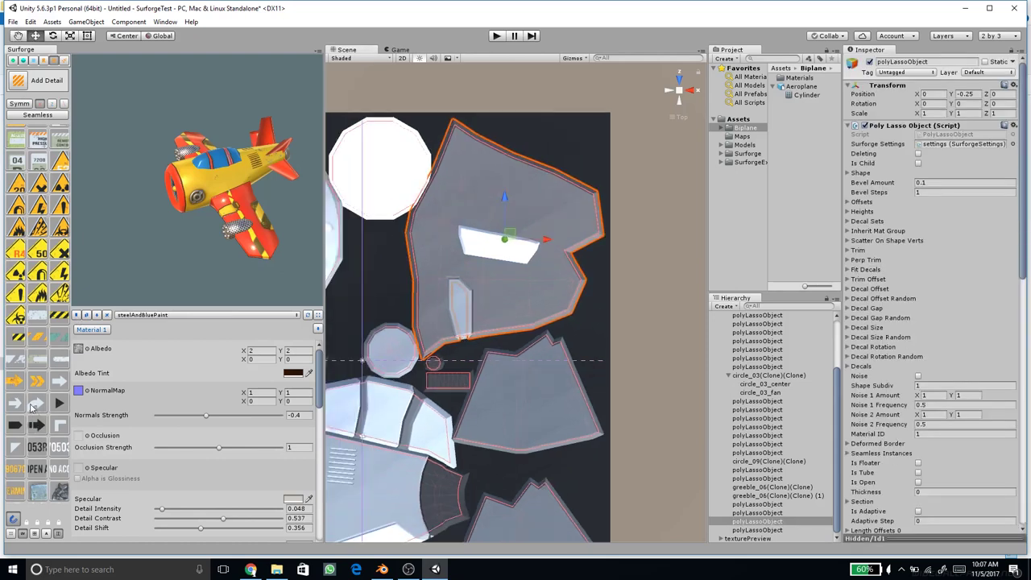
left_click(622, 295)
left_click_drag(236, 213, 247, 196)
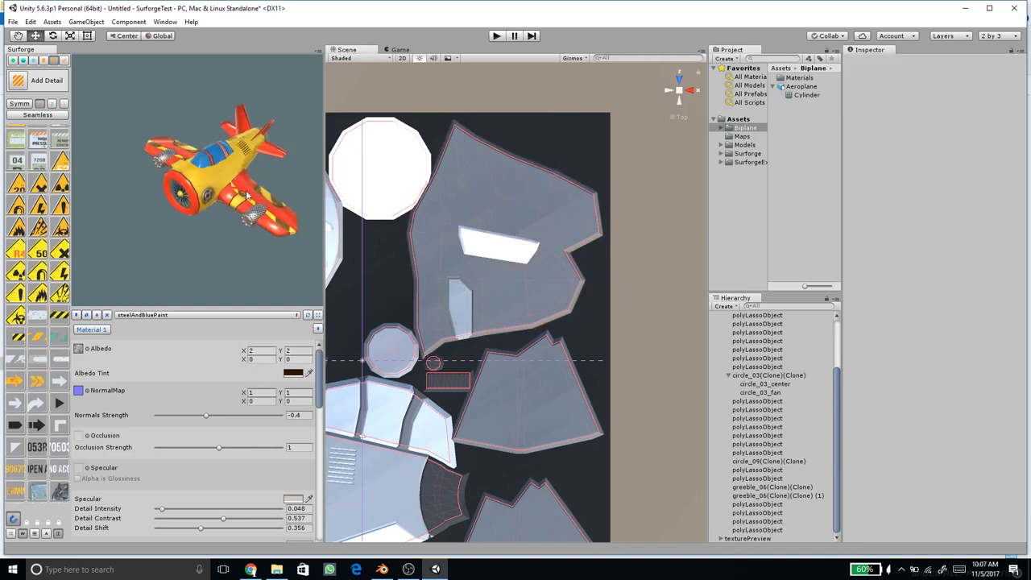
left_click(394, 264)
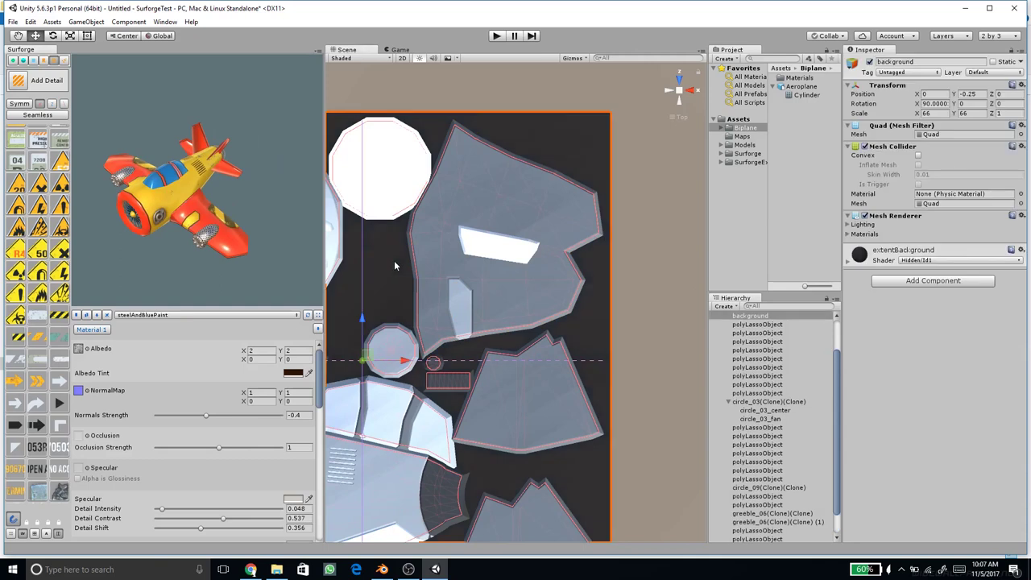
left_click(466, 102)
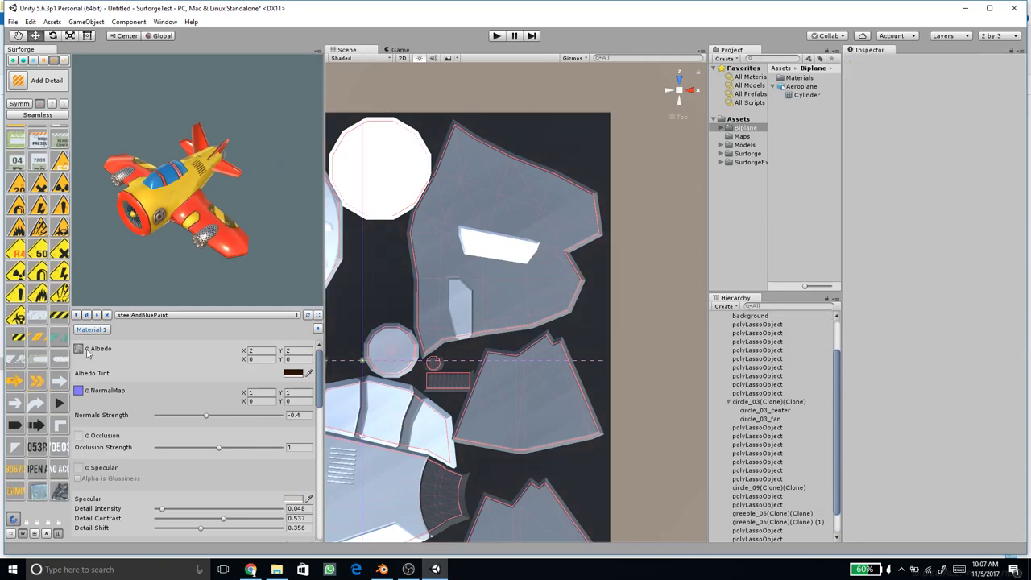
Step: Place the striped arrow_08 detail on the lower lobe of the large notched panel, near its outer edge
left_click(15, 82)
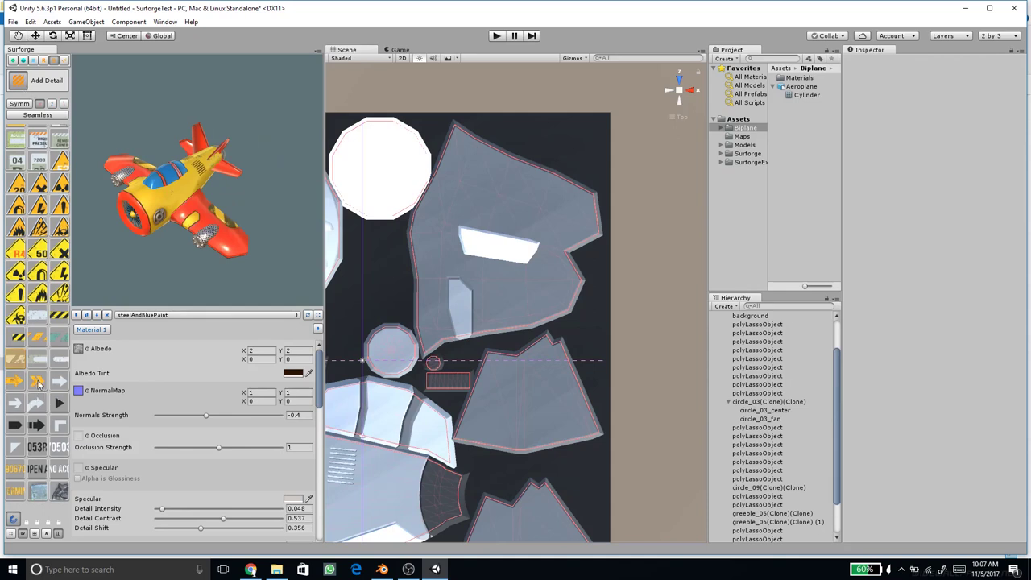
left_click(37, 425)
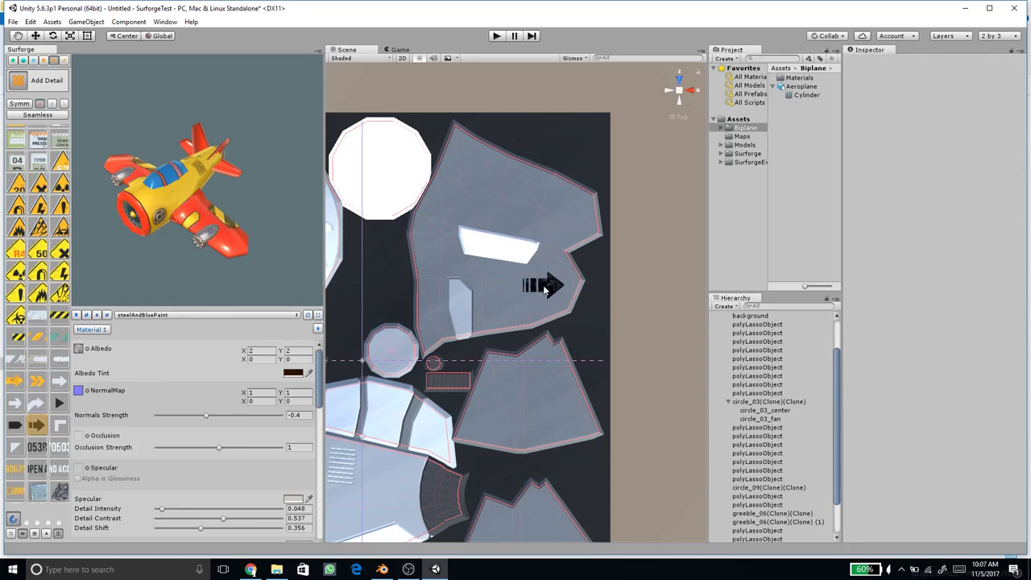
left_click(544, 286)
right_click(615, 307)
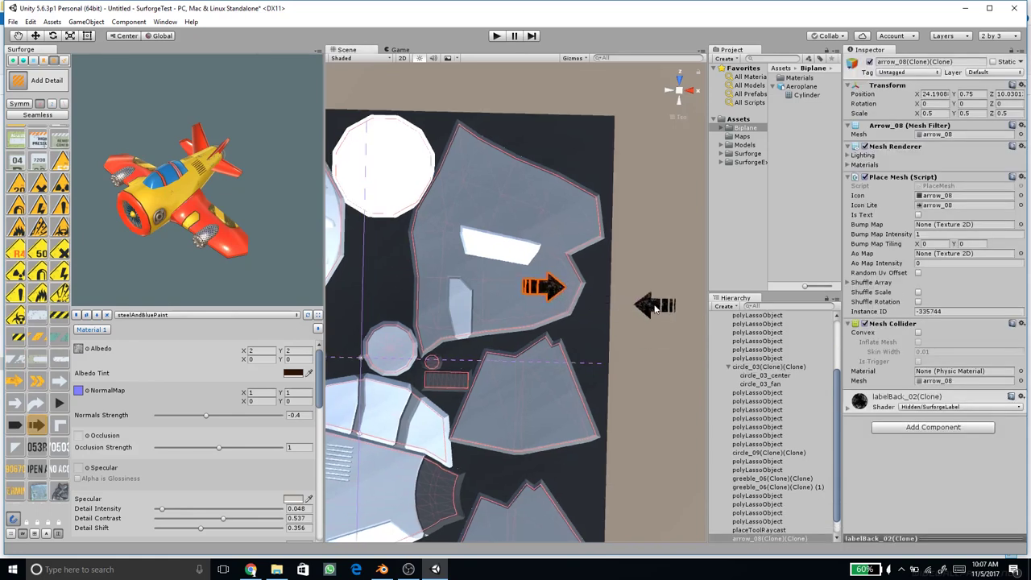
key("Escape")
scroll(664, 184, "up", 10)
scroll(664, 183, "down", 10)
left_click(664, 181)
right_click_drag(631, 291, 634, 180)
left_click(678, 84)
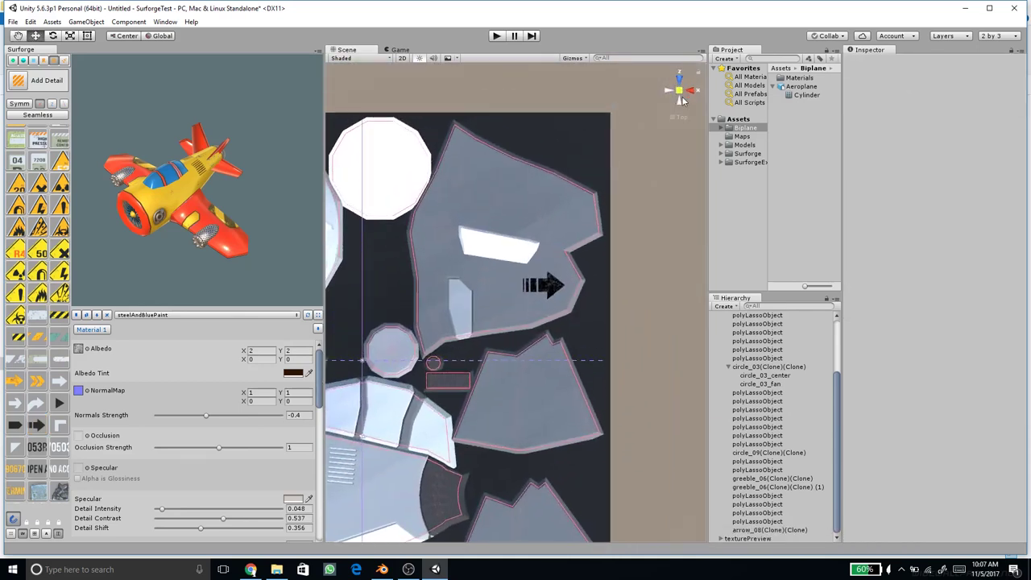
Step: Rotate the arrow_08 decal on the large notched panel 90 degrees about Y
left_click(552, 294)
left_click(556, 288)
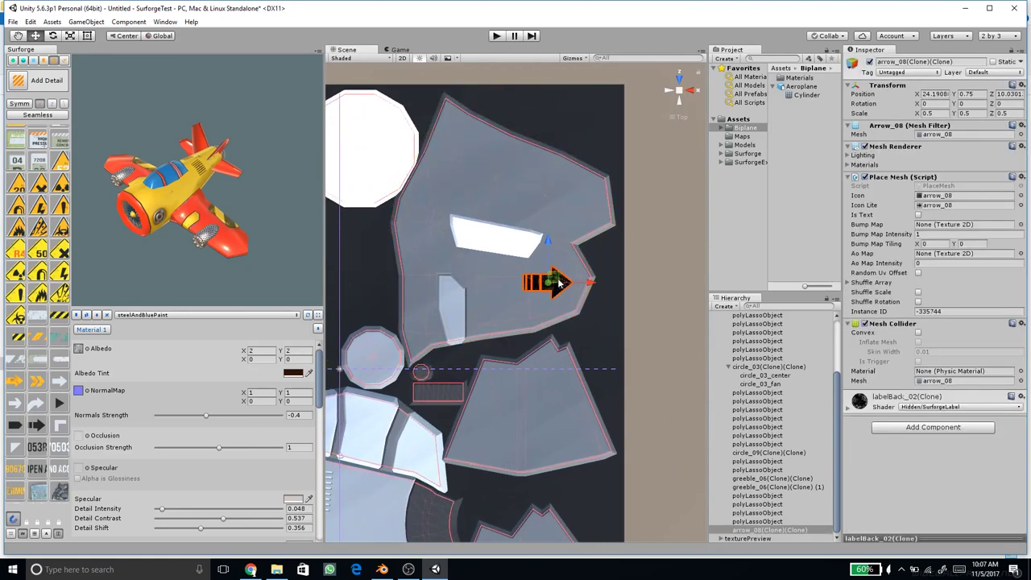
key("e")
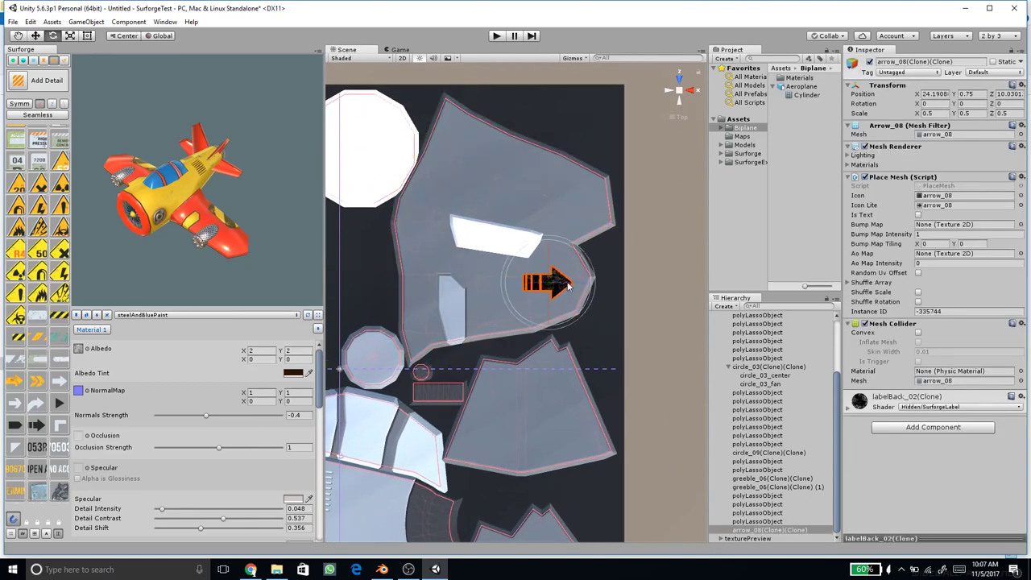
left_click_drag(570, 246, 634, 372)
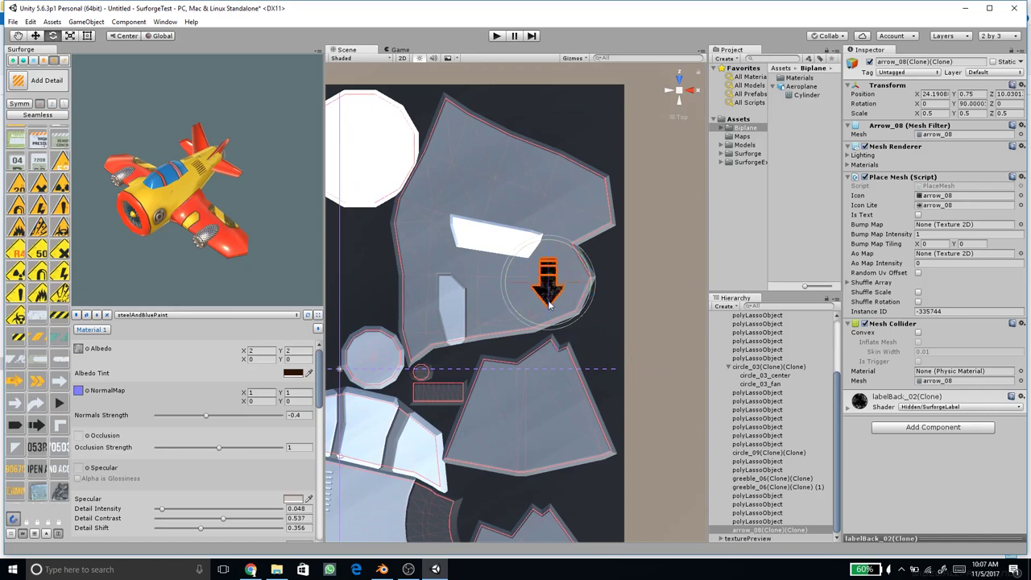
Step: Scale the arrow decal down to about 0.39 and shift it to about X 24.75
key("r")
left_click_drag(548, 287, 570, 278)
key("w")
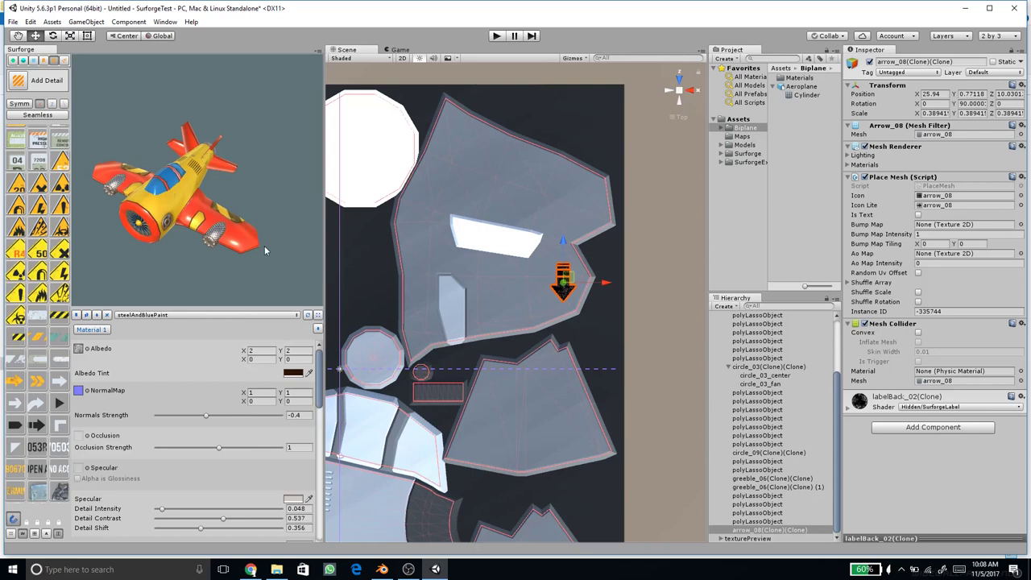
mouse_move(263, 226)
left_mouse_down()
mouse_move(194, 253)
mouse_move(158, 244)
mouse_move(256, 183)
mouse_move(311, 239)
mouse_move(270, 228)
left_mouse_up()
left_click_drag(605, 283, 595, 283)
left_click_drag(277, 244, 209, 176)
Step: Place the triangular corner_02 detail on the large fuselage panel beside the vent slots
middle_click_drag(366, 347, 467, 280)
scroll(451, 309, "down", 1)
scroll(45, 391, "down", 2)
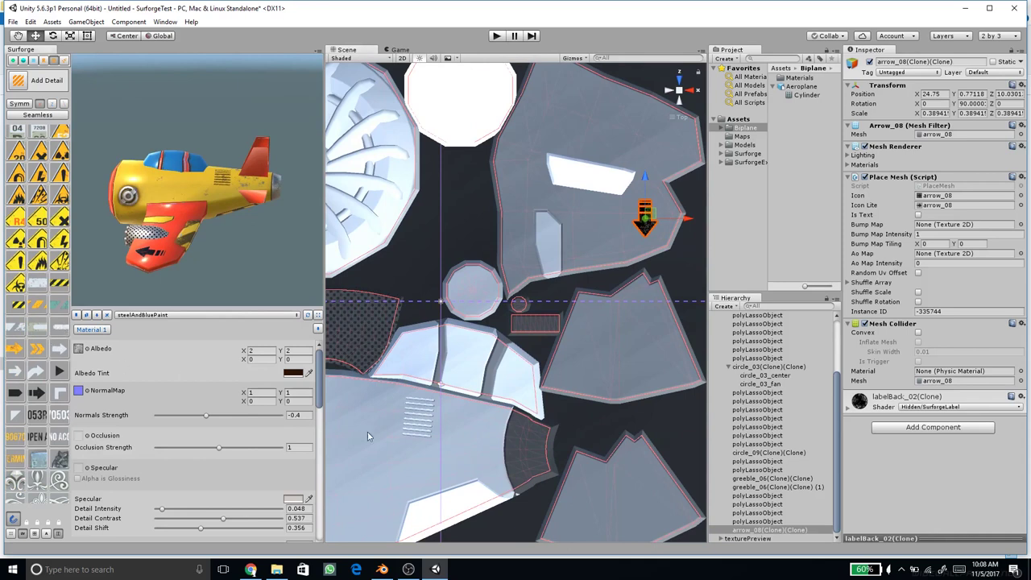
left_click(35, 83)
left_click(60, 325)
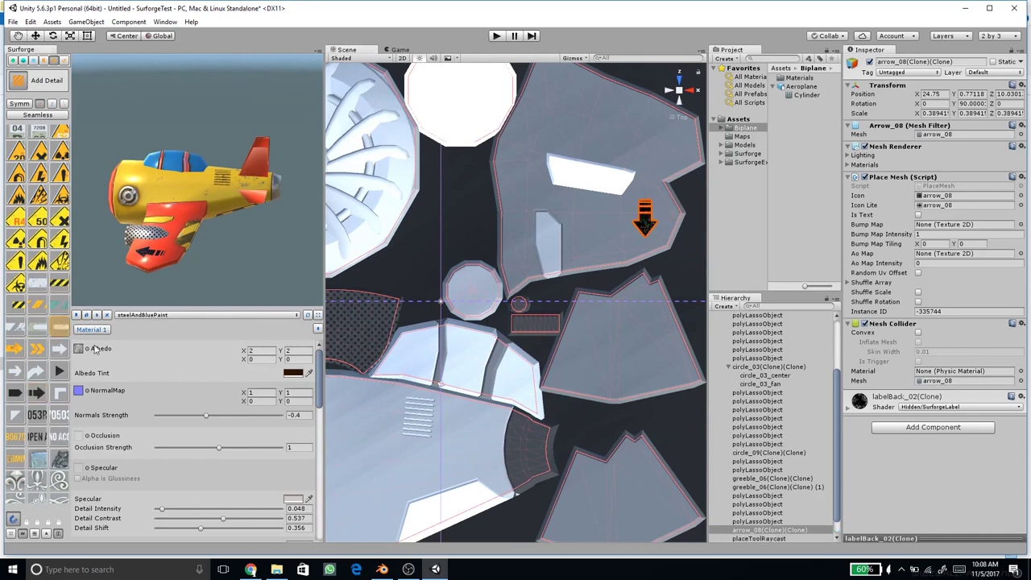
left_click(35, 304)
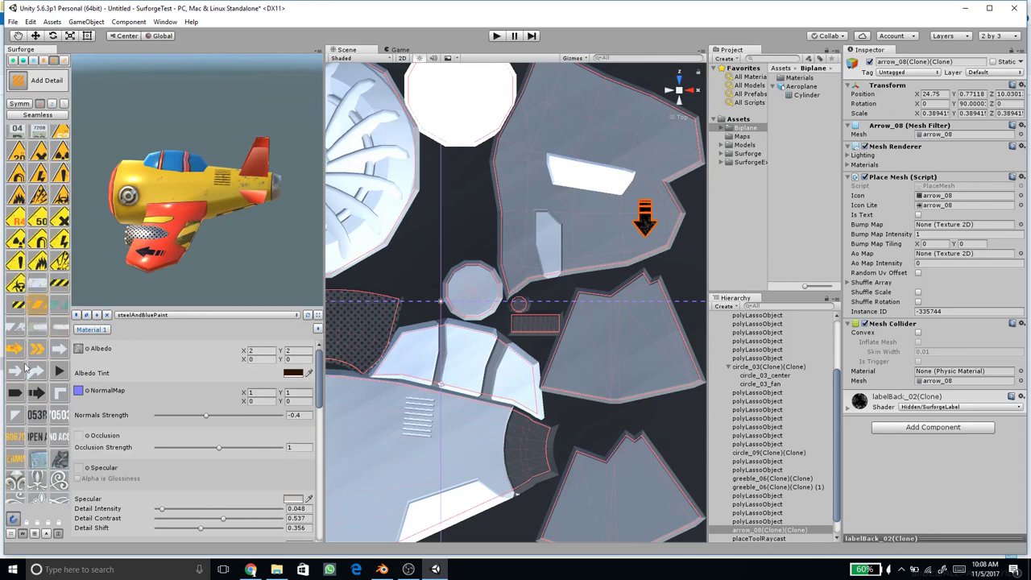
left_click(59, 306)
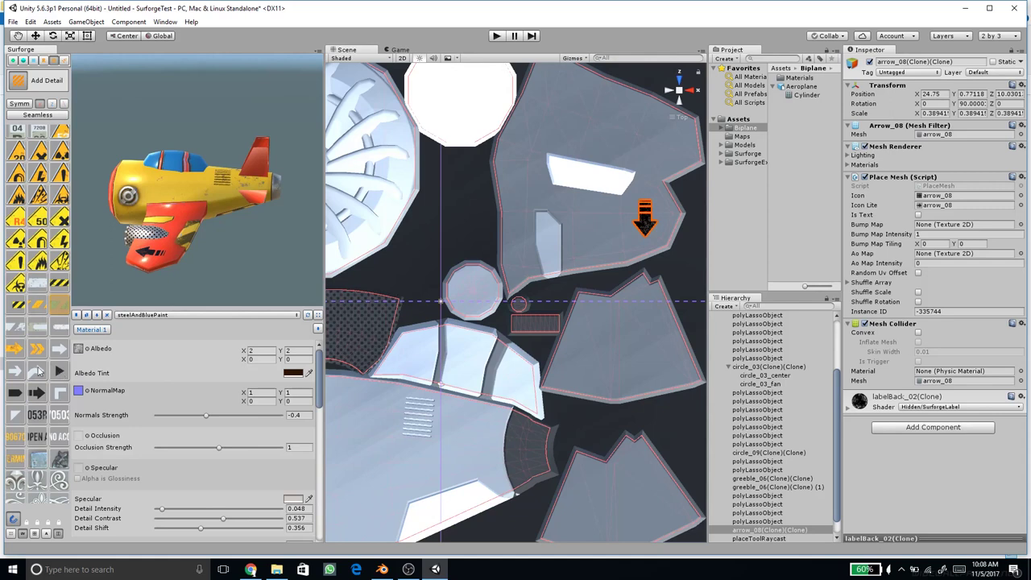
left_click(15, 417)
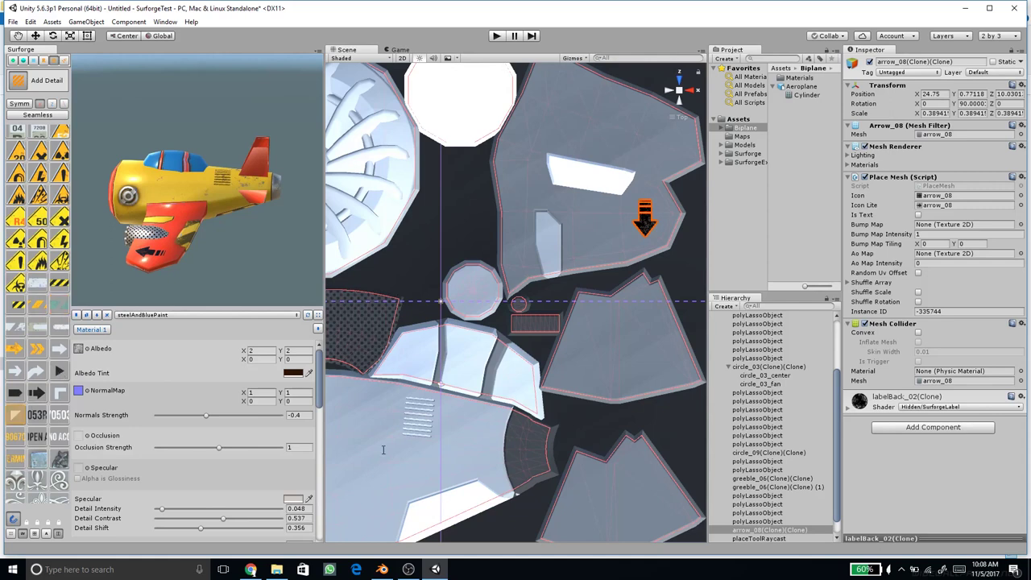
middle_click_drag(358, 422, 523, 419)
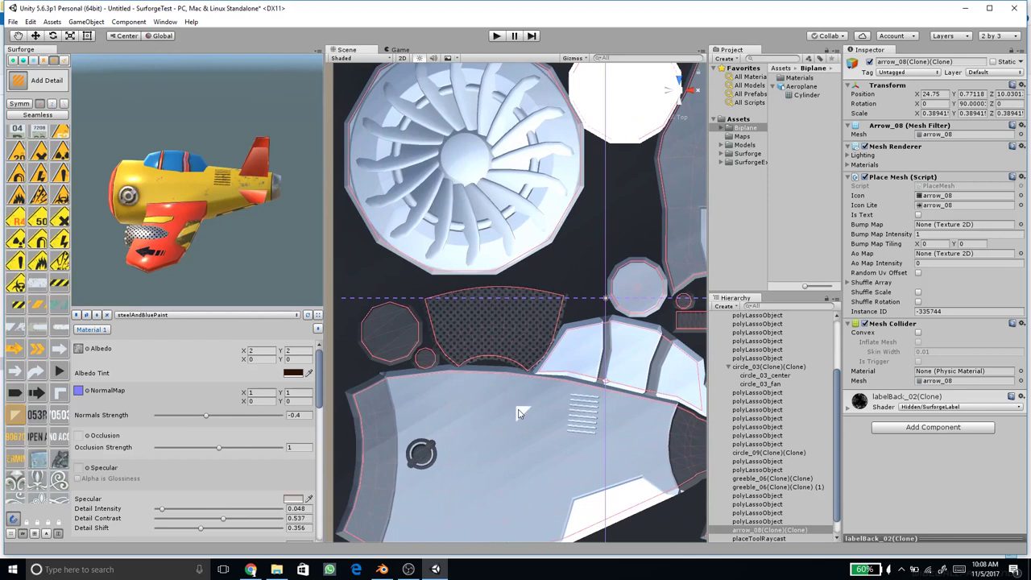
left_click(520, 415)
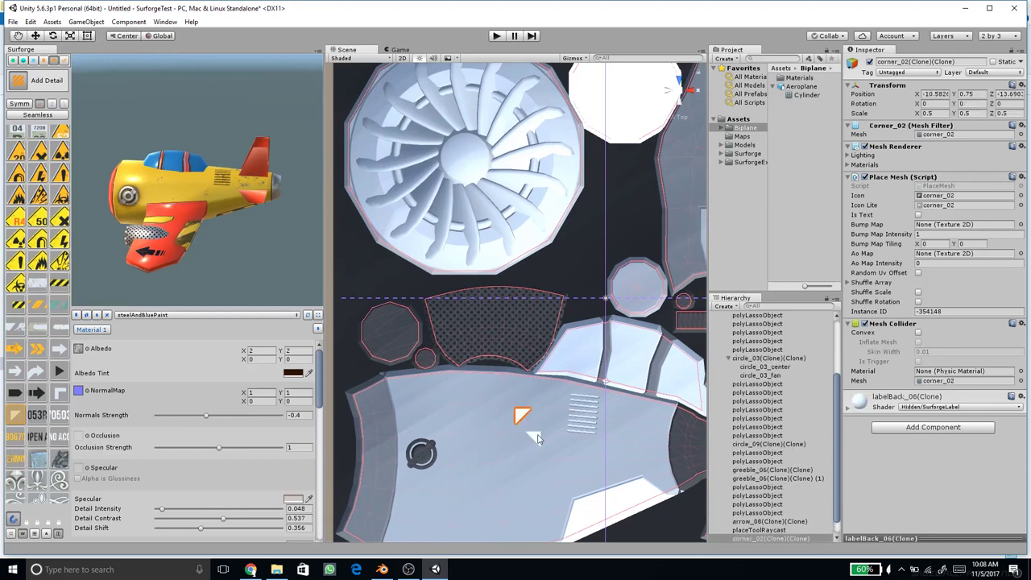
Step: Scale the corner_02 decal to about 0.68, rotate it about 4.75 degrees around Y and reposition it near X -10.73, Z -14.12
key("w")
key("r")
mouse_move(522, 415)
left_mouse_down()
mouse_move(548, 430)
mouse_move(528, 427)
left_mouse_up()
key("e")
left_click_drag(548, 386, 523, 403)
key("w")
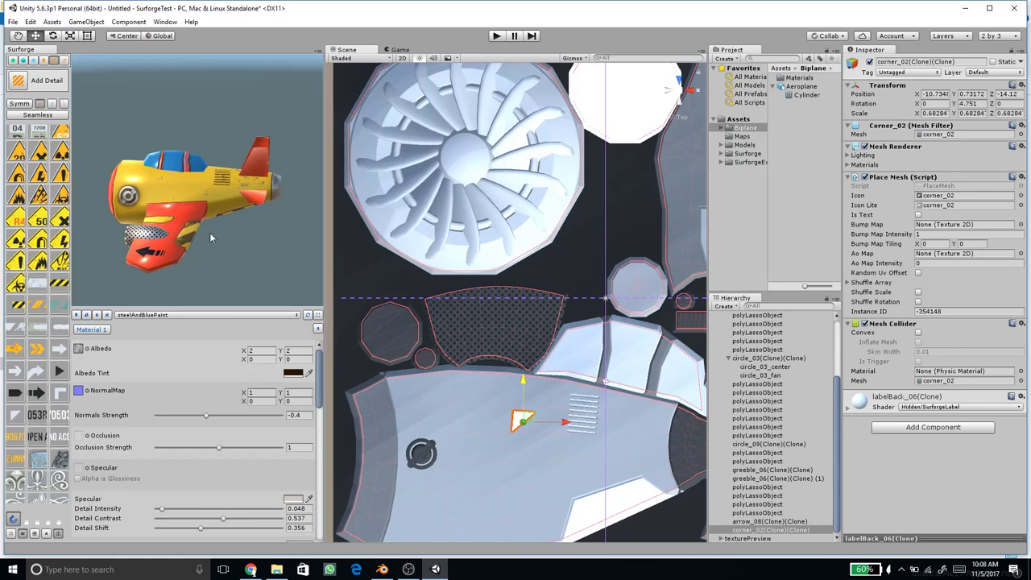
Step: Inspect the triangular decal and the cockpit canopy on the rendered aeroplane up close from several angles
left_click_drag(317, 274, 246, 264)
scroll(186, 184, "up", 6)
scroll(145, 189, "down", 5)
left_click_drag(145, 189, 118, 236)
scroll(241, 243, "down", 3)
middle_click_drag(118, 237, 158, 233)
scroll(162, 233, "up", 3)
left_click_drag(229, 249, 168, 235)
scroll(234, 237, "down", 3)
left_click_drag(246, 239, 214, 237)
scroll(214, 237, "up", 6)
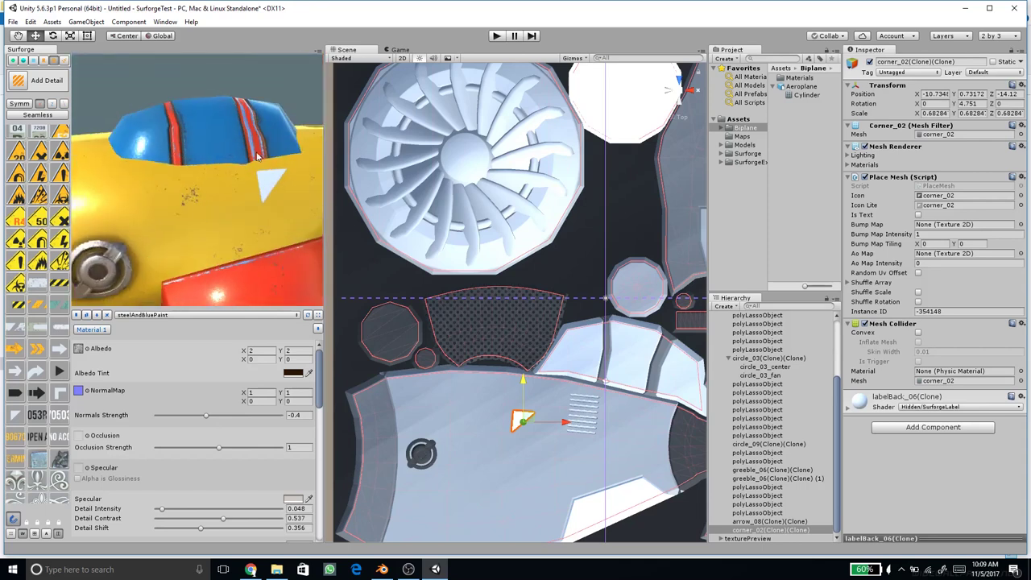
scroll(552, 361, "down", 2)
Step: Try shifting the dark frame strip between the last two canopy panes to X -0.38, and undo the move
left_click(641, 352)
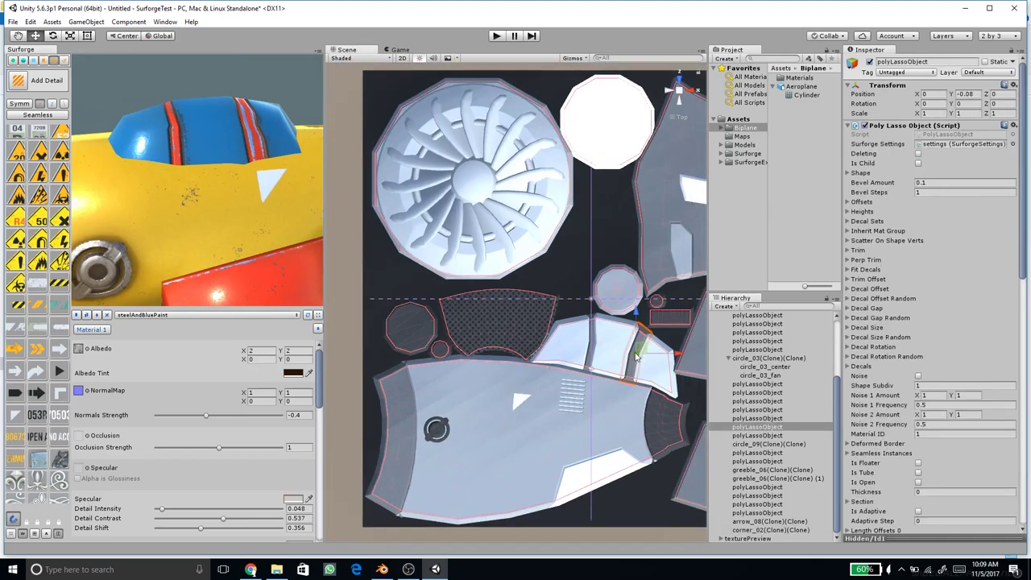
key("f")
scroll(582, 340, "up", 2)
mouse_move(588, 325)
left_mouse_down()
mouse_move(542, 330)
mouse_move(593, 340)
left_mouse_up()
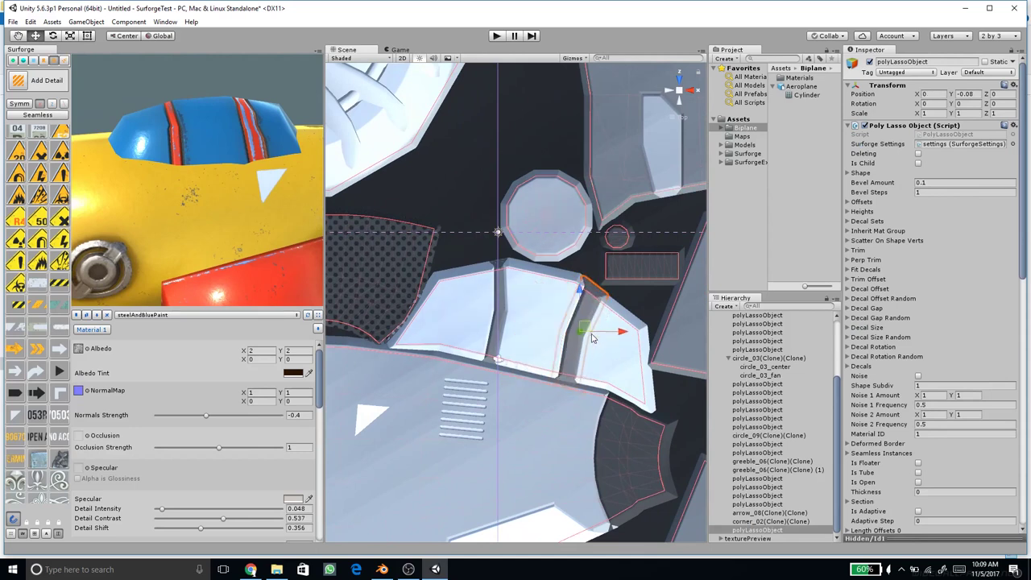
left_click_drag(280, 165, 258, 166)
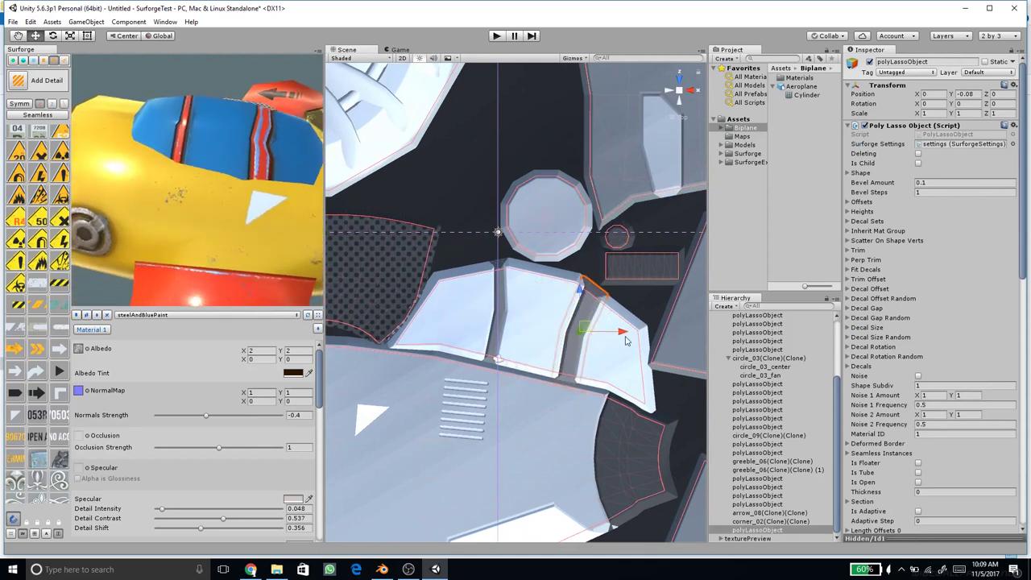
left_click_drag(621, 333, 615, 334)
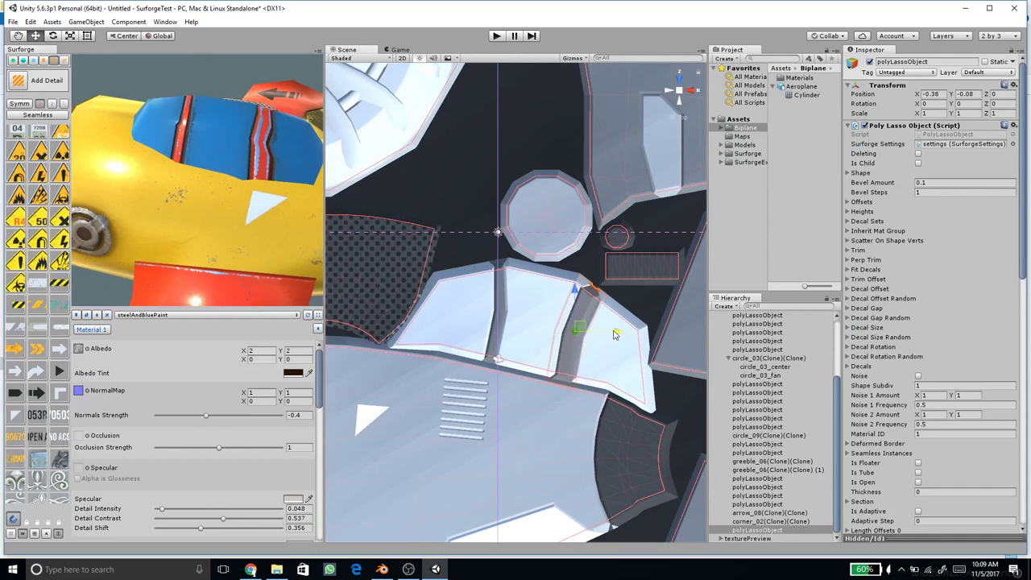
left_click_drag(247, 181, 256, 185)
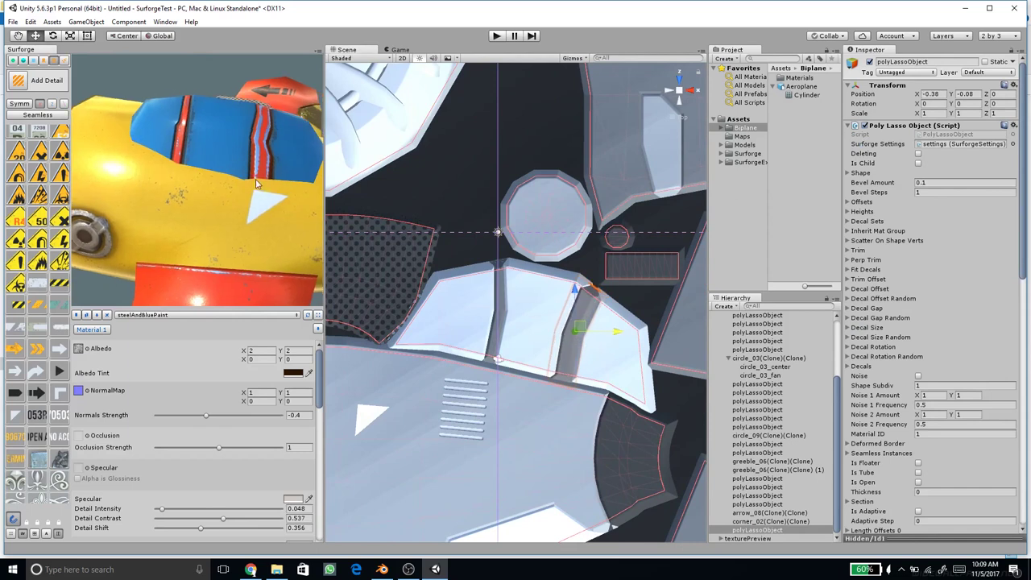
key("ctrl+z")
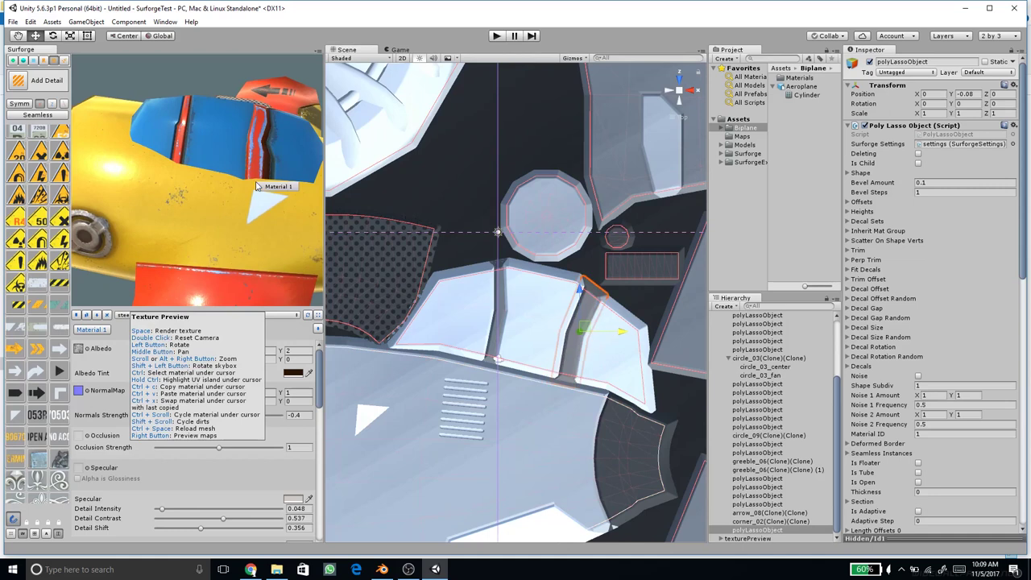
left_click_drag(256, 185, 191, 149)
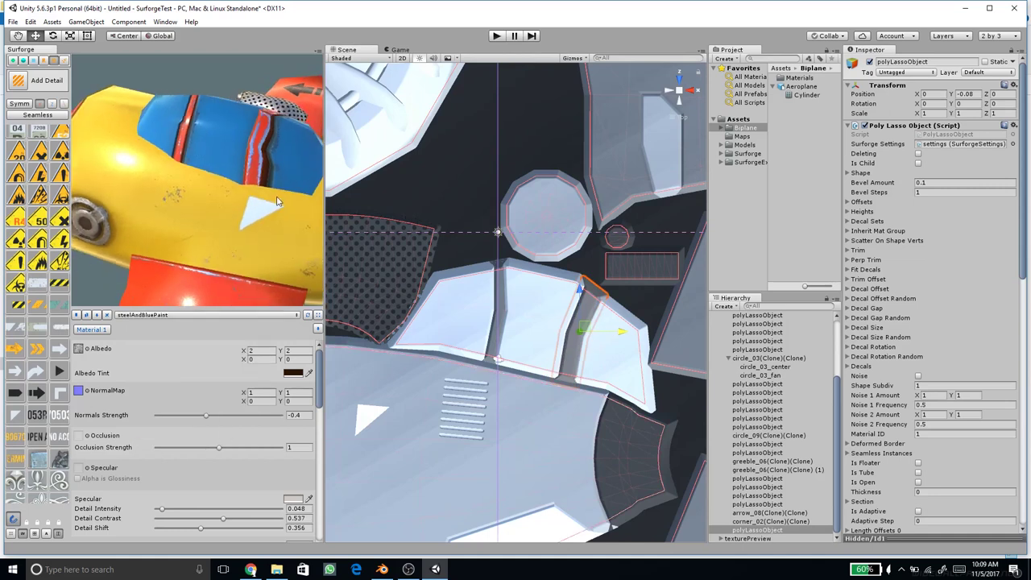
Step: Set the map render resolution to 2048
left_click_drag(265, 197, 500, 140)
scroll(175, 200, "down", 5)
left_click_drag(234, 216, 9, 88)
left_click(42, 62)
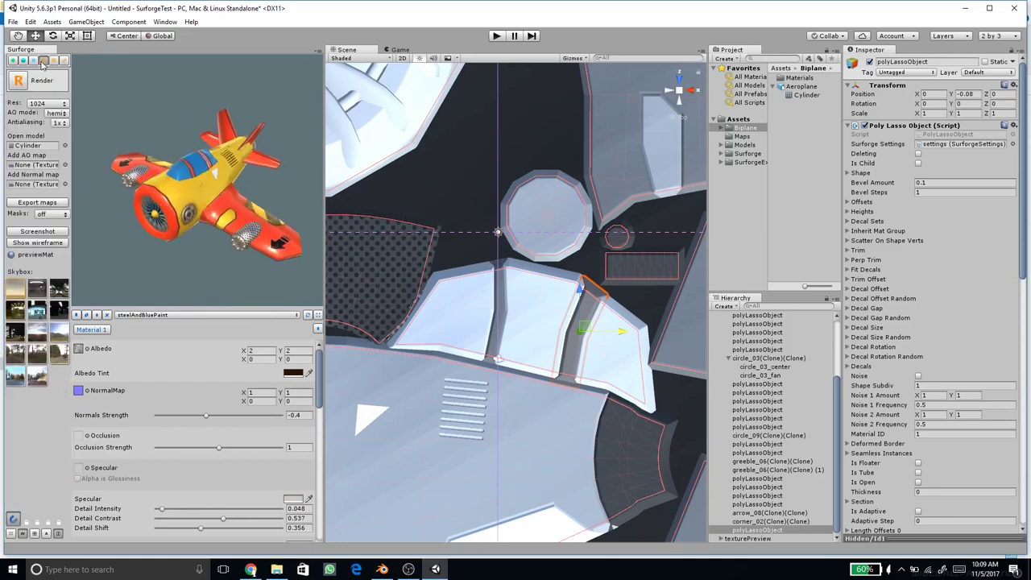
left_click(41, 104)
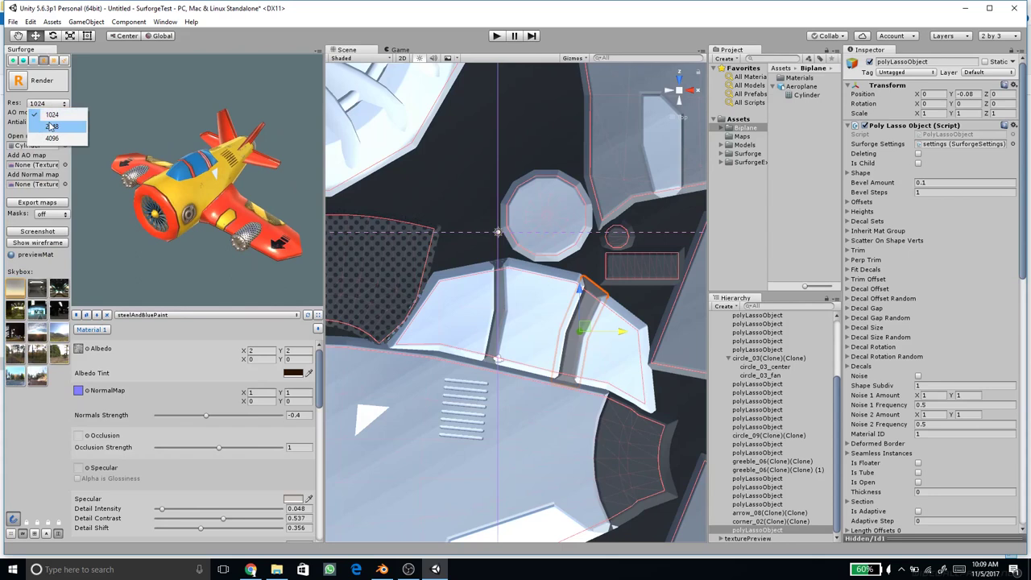
left_click(51, 127)
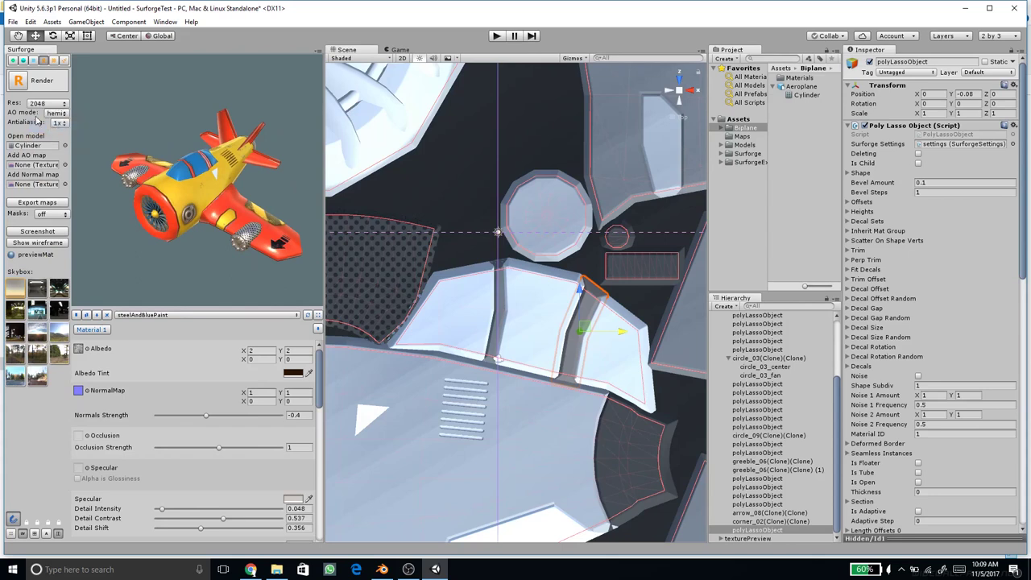
Step: Switch the preview skybox to a warm-toned environment and examine the aeroplane's tail fins and glowing rear exhaust up close
left_click(42, 292)
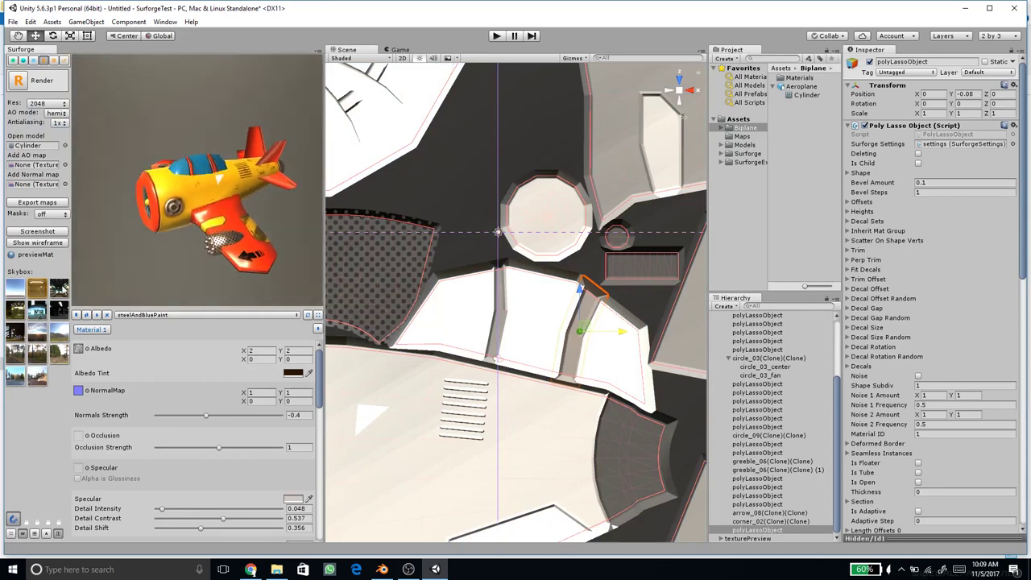
left_click(61, 288)
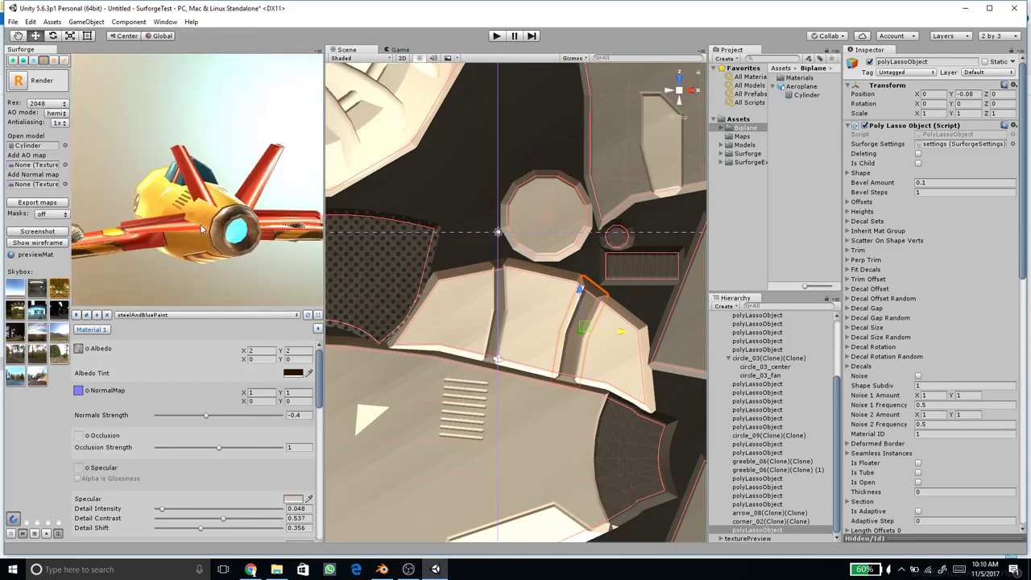
left_click_drag(234, 239, 209, 219)
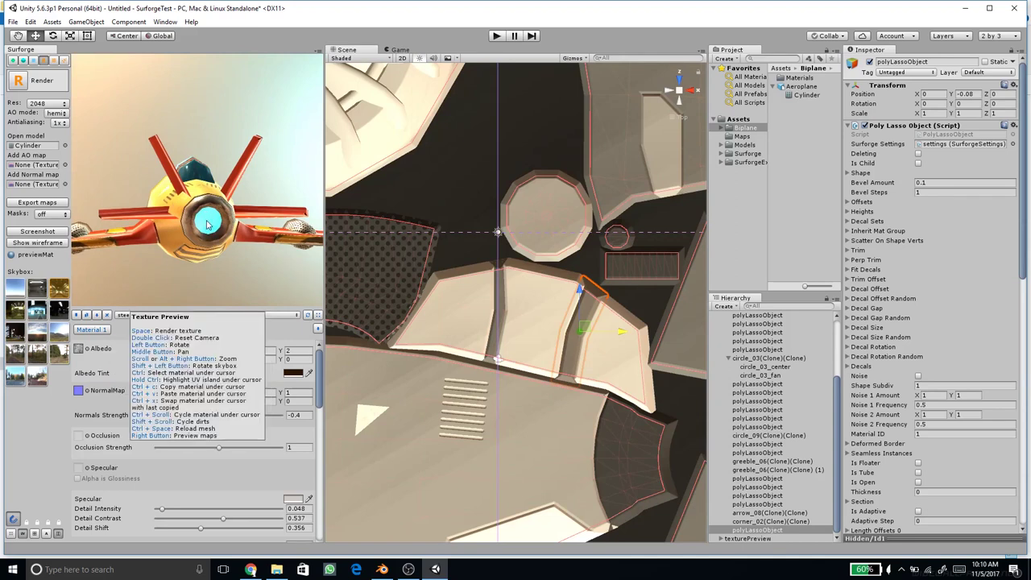
double_click(208, 220)
left_click_drag(209, 220, 228, 210)
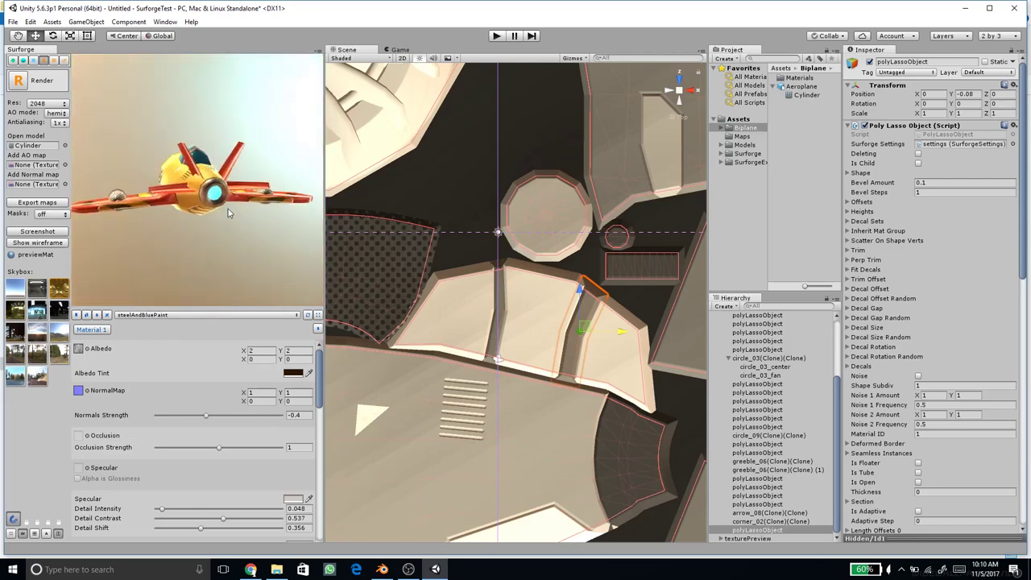
scroll(229, 208, "up", 3)
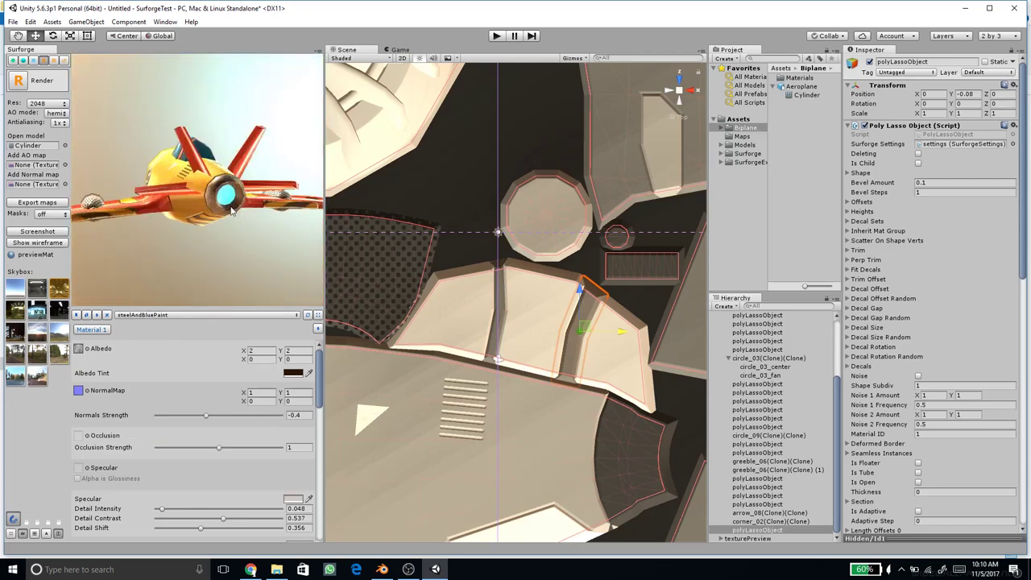
Step: Change the Emission 1 Color of the material set to light orange FFA763 and view the whole aeroplane again
left_click(101, 331)
left_click(105, 447)
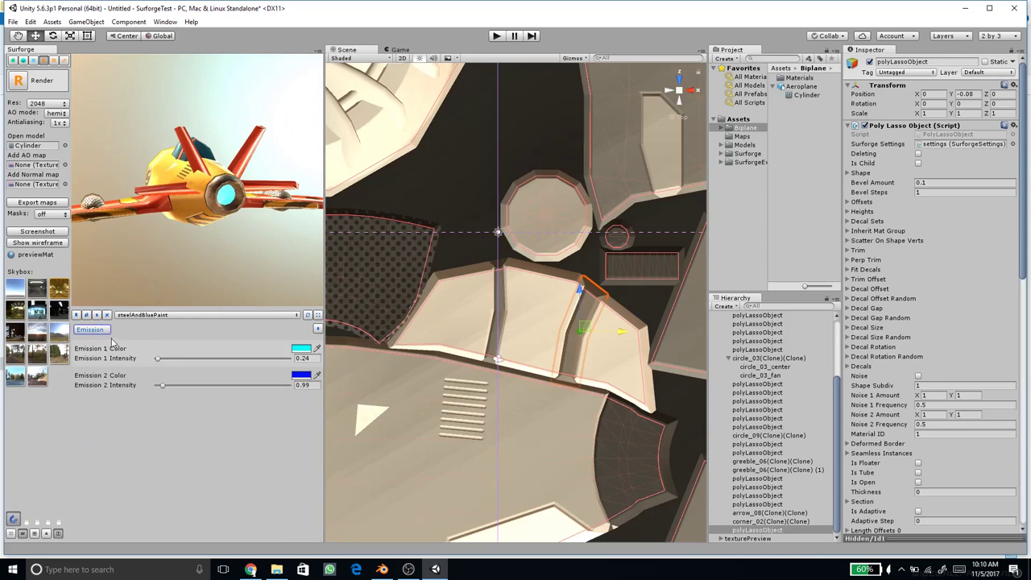
left_click(301, 350)
left_click_drag(109, 118, 112, 124)
left_click_drag(90, 59, 73, 33)
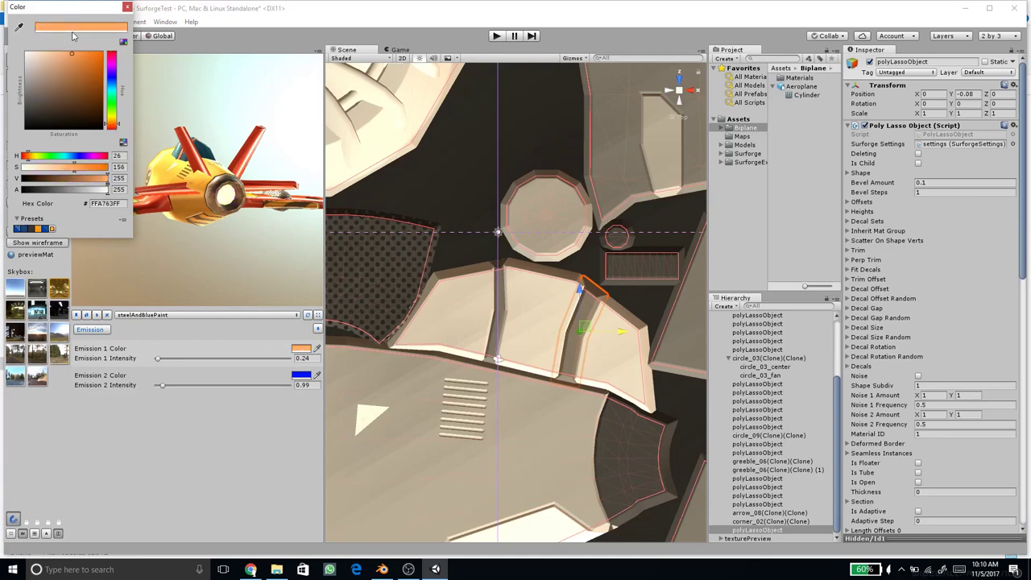
left_click(127, 6)
left_click_drag(201, 191, 230, 226)
scroll(520, 355, "down", 4)
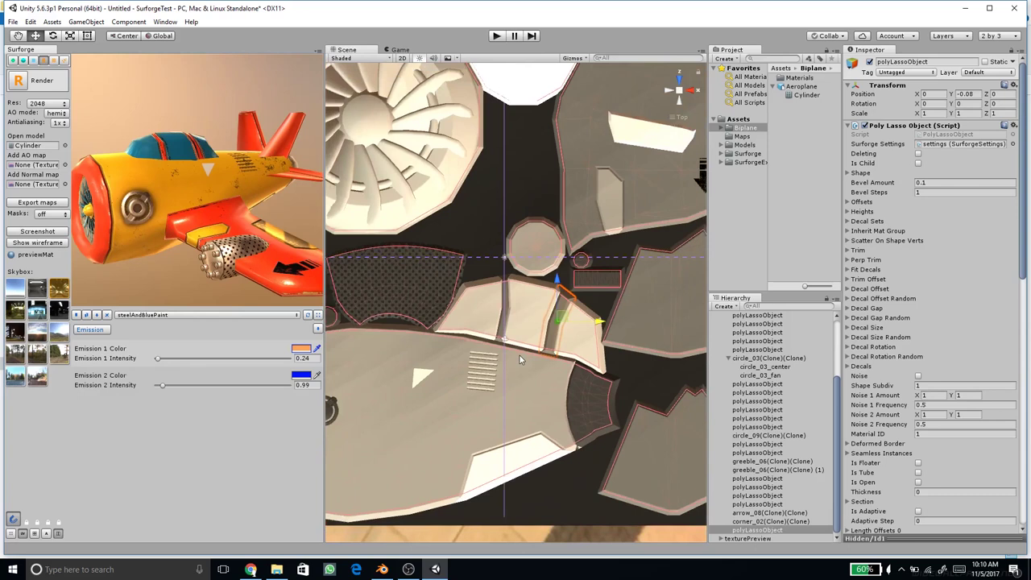
Step: Place the capsule_02 detail on the large fuselage panel between the round port and the triangular decal
scroll(520, 355, "down", 3)
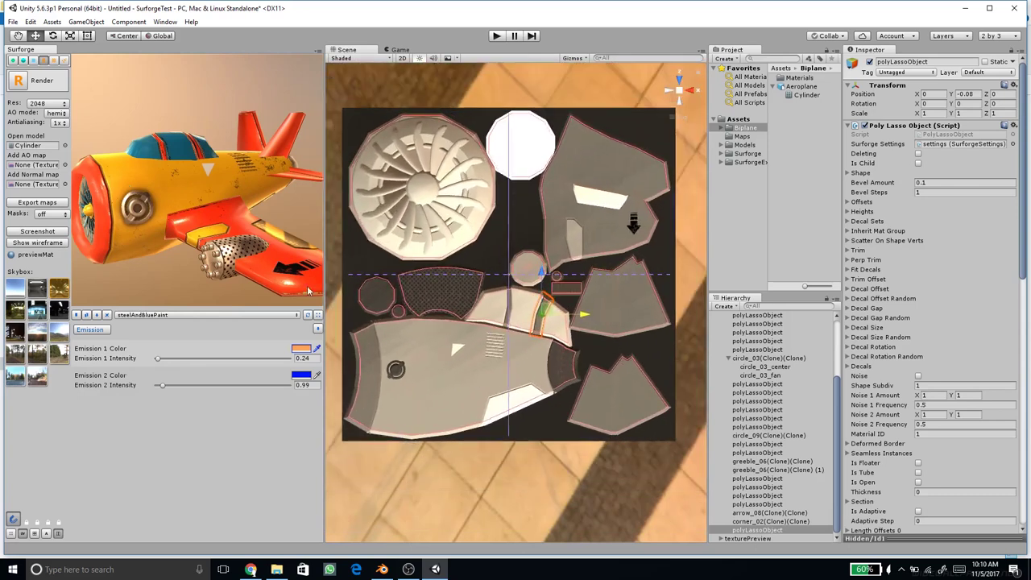
left_click(53, 63)
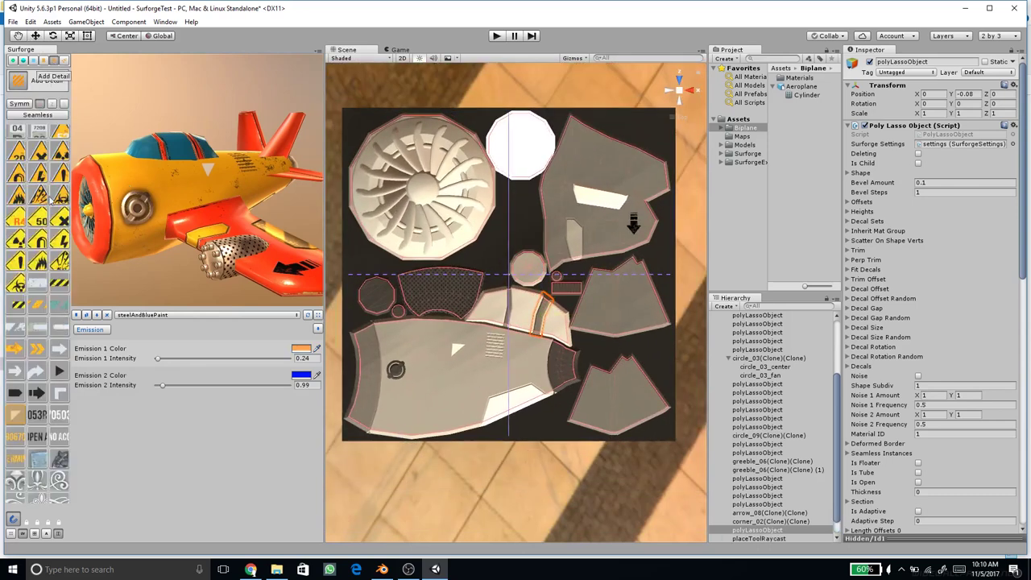
scroll(50, 161, "up", 3)
scroll(50, 156, "up", 5)
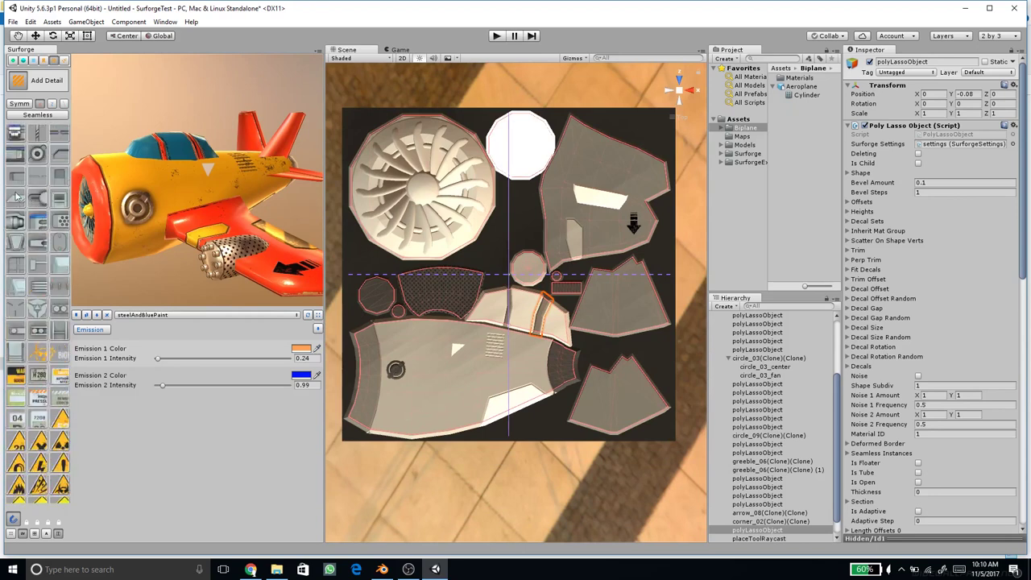
scroll(37, 274, "up", 2)
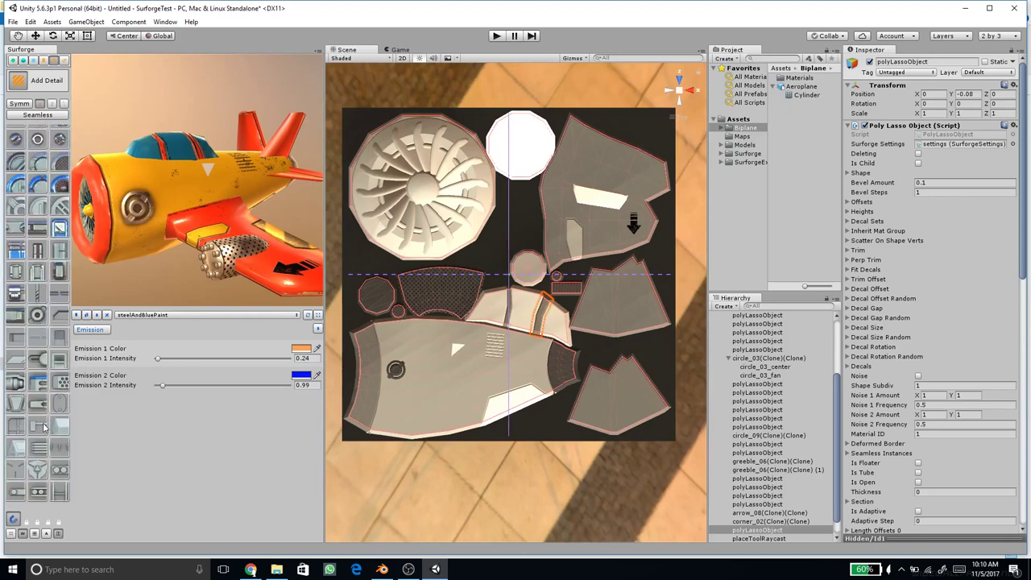
scroll(42, 426, "up", 5)
scroll(38, 276, "up", 2)
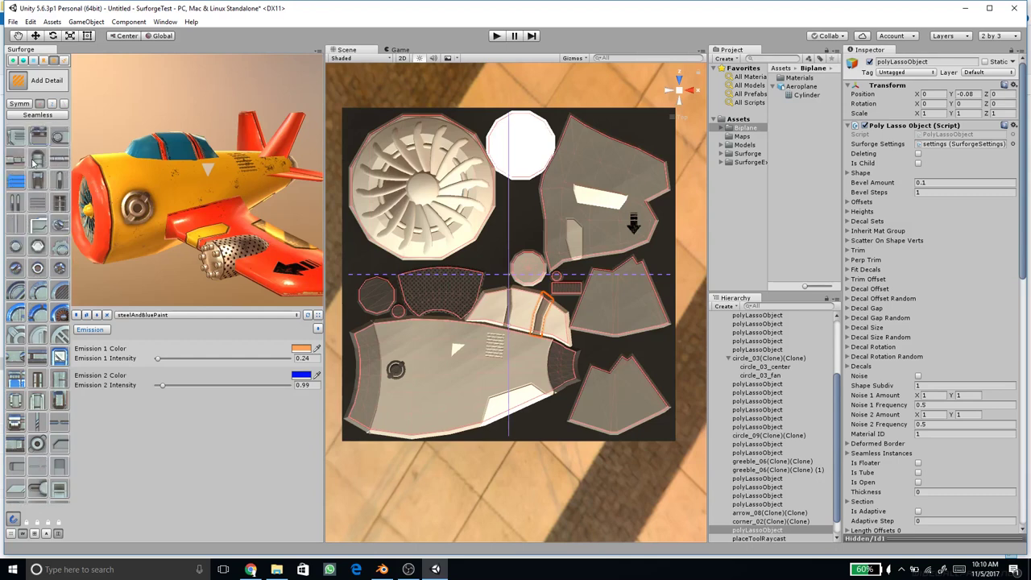
left_click(58, 161)
scroll(407, 373, "up", 4)
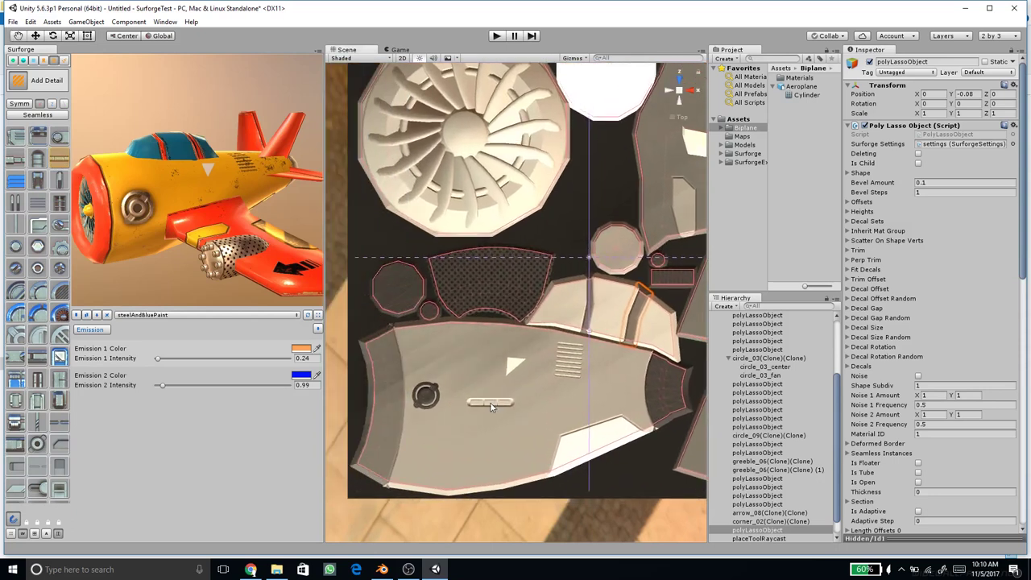
middle_click_drag(491, 407, 472, 386)
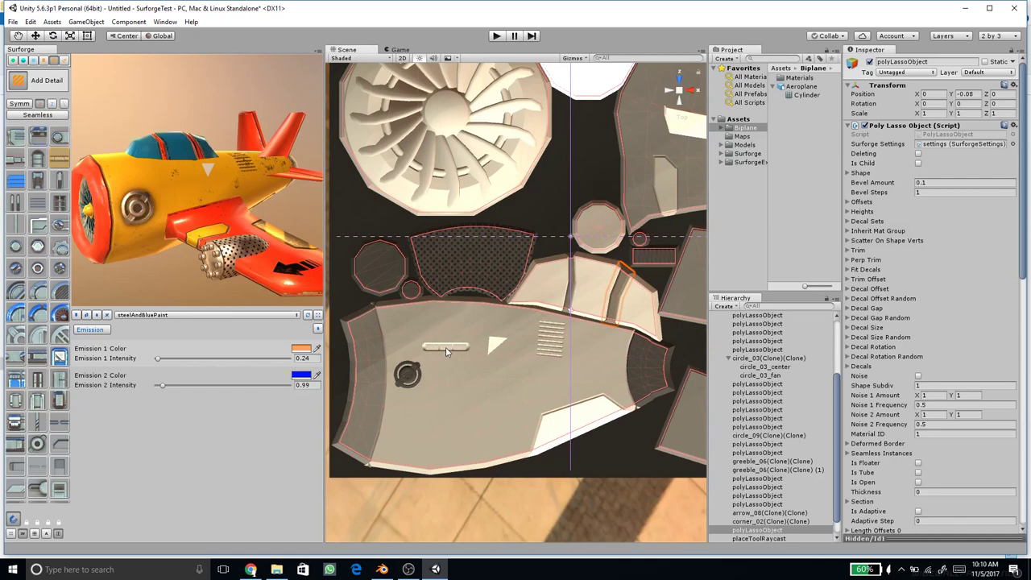
left_click(444, 346)
scroll(447, 385, "up", 1)
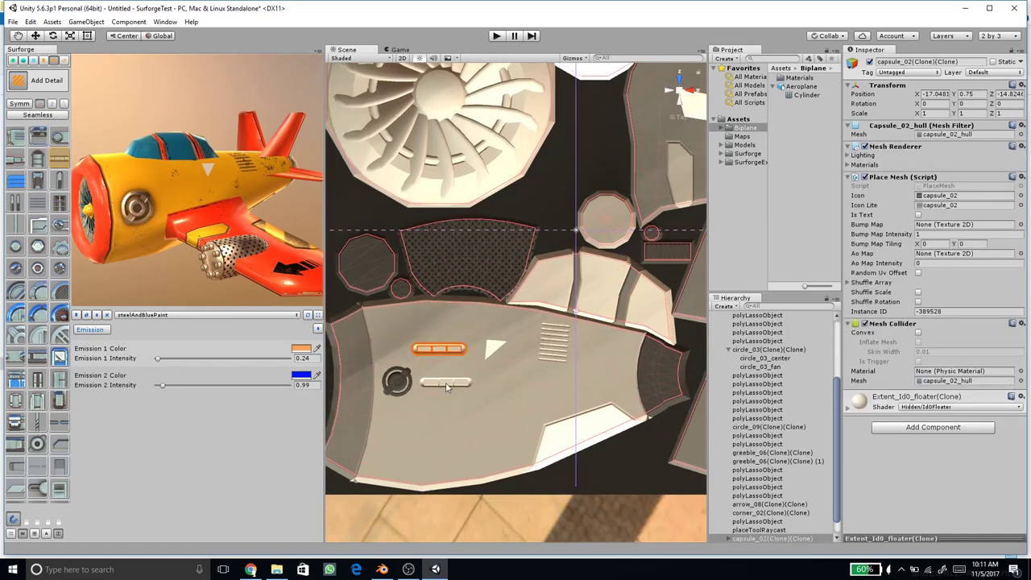
Step: Try moving the capsule's centre piece out of its hull to X 0.32, Z 2.99, and undo the move
key("w")
scroll(418, 363, "up", 2)
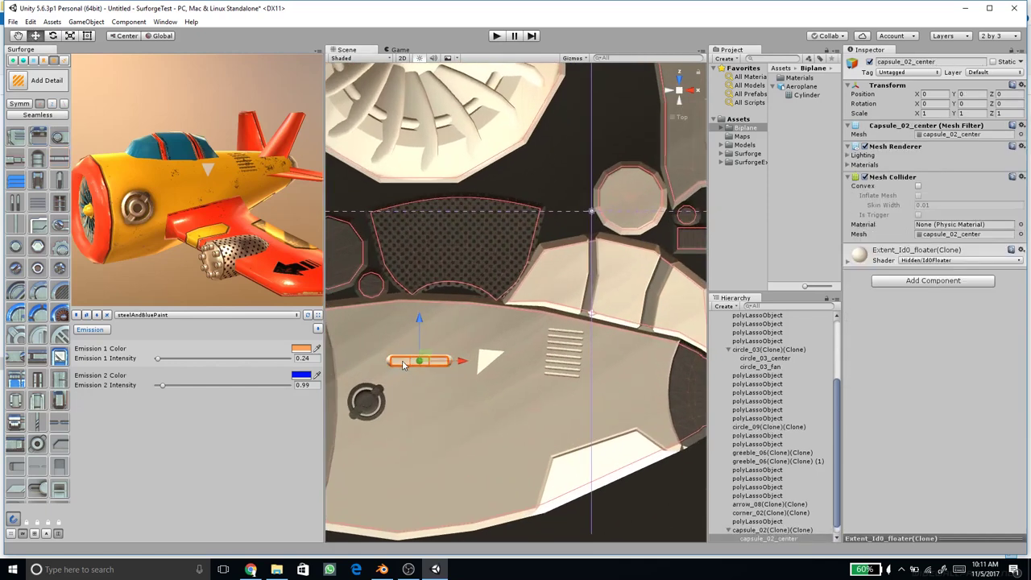
left_click(403, 364)
left_click(402, 360)
left_click_drag(430, 356, 432, 326)
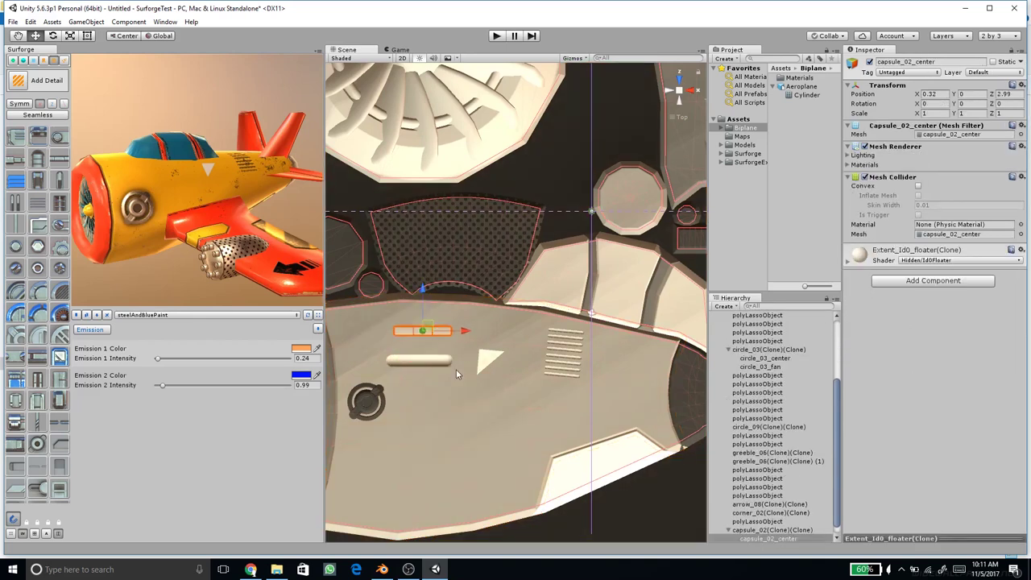
key("ctrl+z")
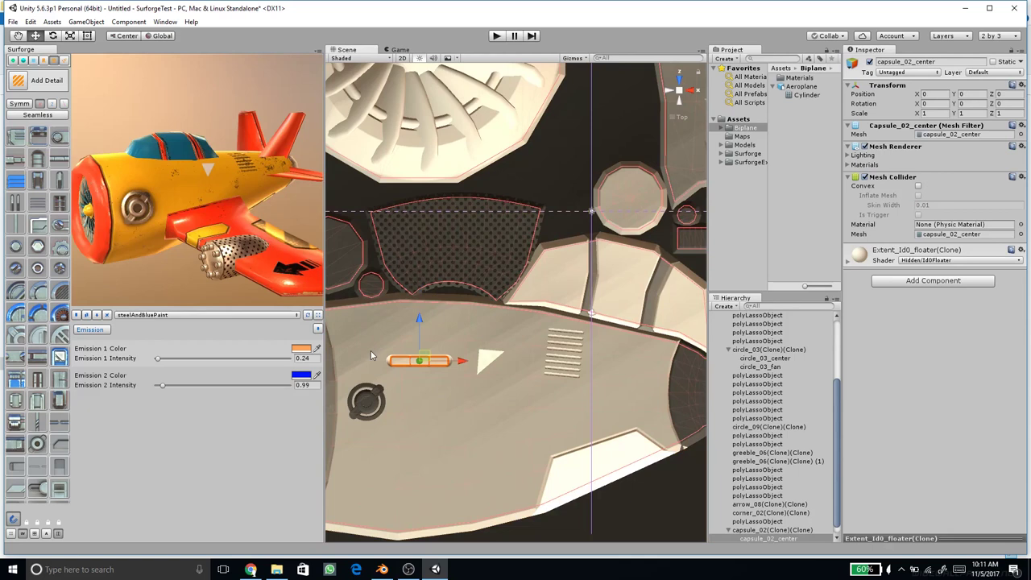
Step: Assign the Hidden/EmissionId1 material to the capsule's centre piece, render the maps and inspect the light on the fuselage
left_click(414, 368)
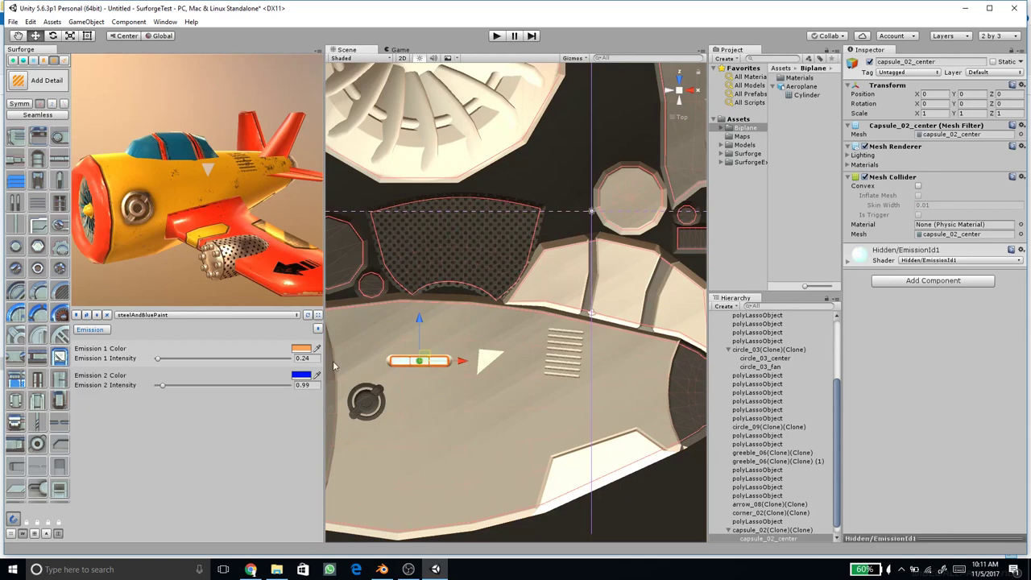
mouse_move(202, 217)
left_mouse_down()
mouse_move(209, 213)
mouse_move(205, 220)
left_mouse_up()
key("space")
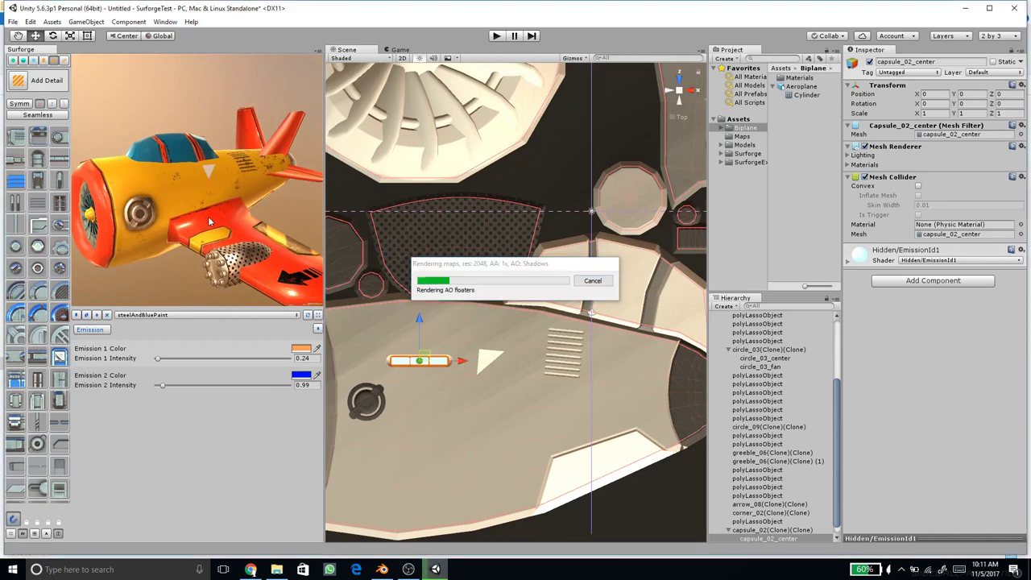
mouse_move(240, 220)
left_mouse_down()
mouse_move(211, 251)
mouse_move(236, 230)
left_mouse_up()
scroll(200, 206, "up", 5)
left_click_drag(158, 211, 171, 230)
Step: Change the Emission 2 Color to blue 0654A1 and check the glowing capsule on the rendered fuselage
left_click(302, 376)
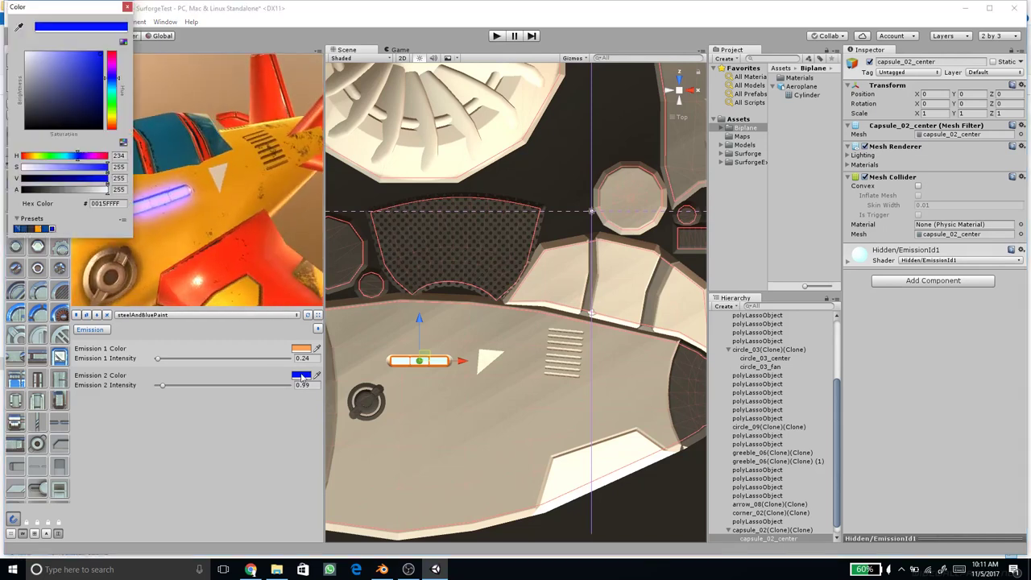
mouse_move(58, 57)
left_mouse_down()
mouse_move(53, 49)
mouse_move(70, 48)
left_mouse_up()
mouse_move(112, 93)
left_mouse_down()
mouse_move(84, 78)
mouse_move(99, 83)
left_mouse_up()
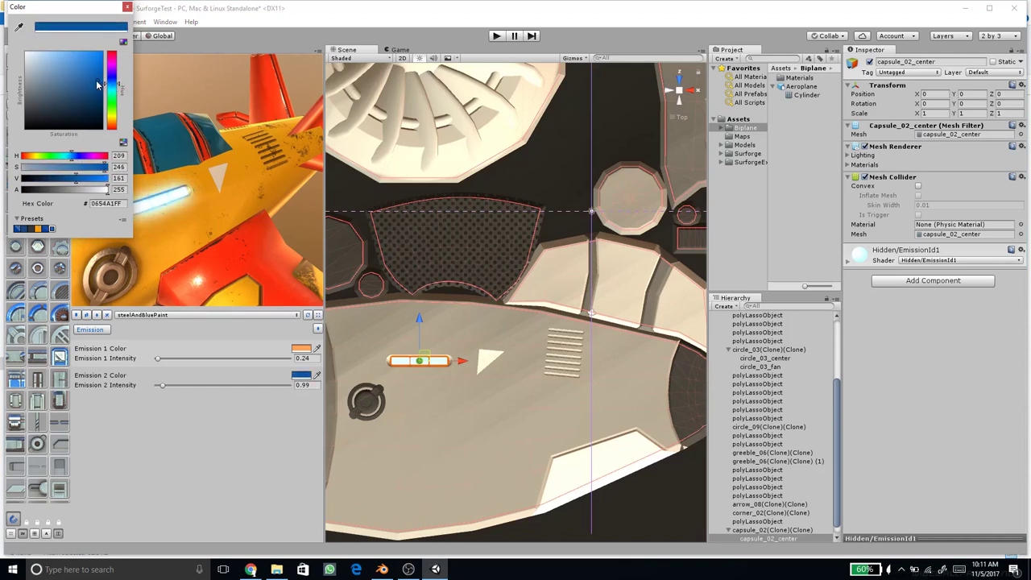
left_click(128, 8)
scroll(203, 253, "down", 8)
left_click_drag(185, 262, 199, 214)
scroll(225, 237, "up", 5)
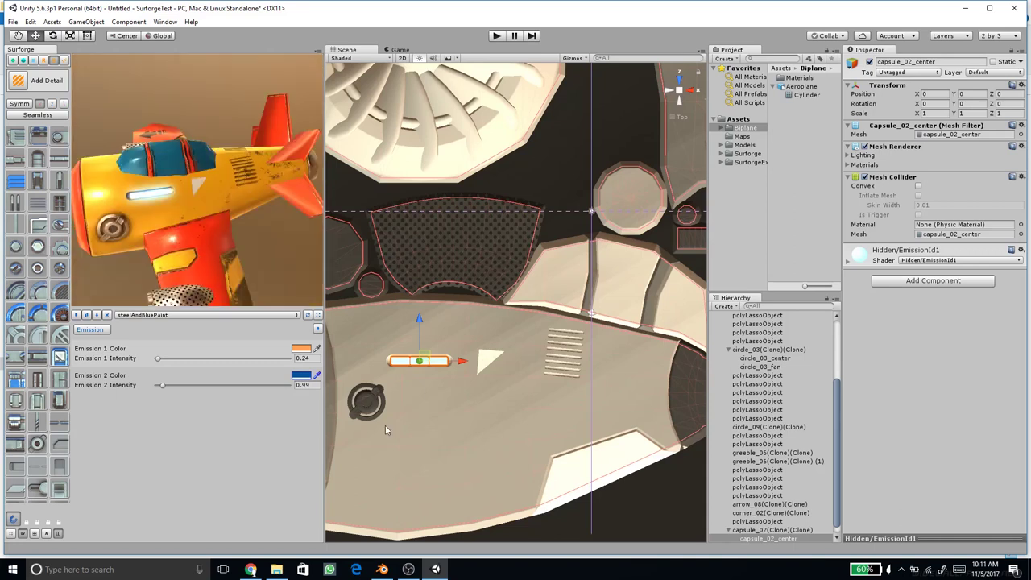
Step: Place a rivet_01 detail on the large wing panel beside the tip of the arrow decal
left_click(672, 526)
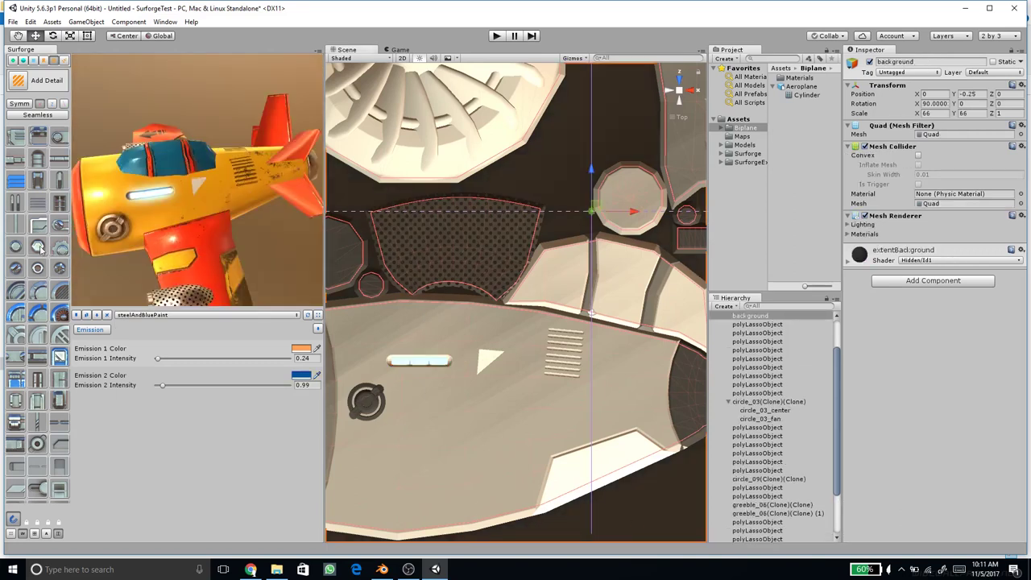
left_click(29, 87)
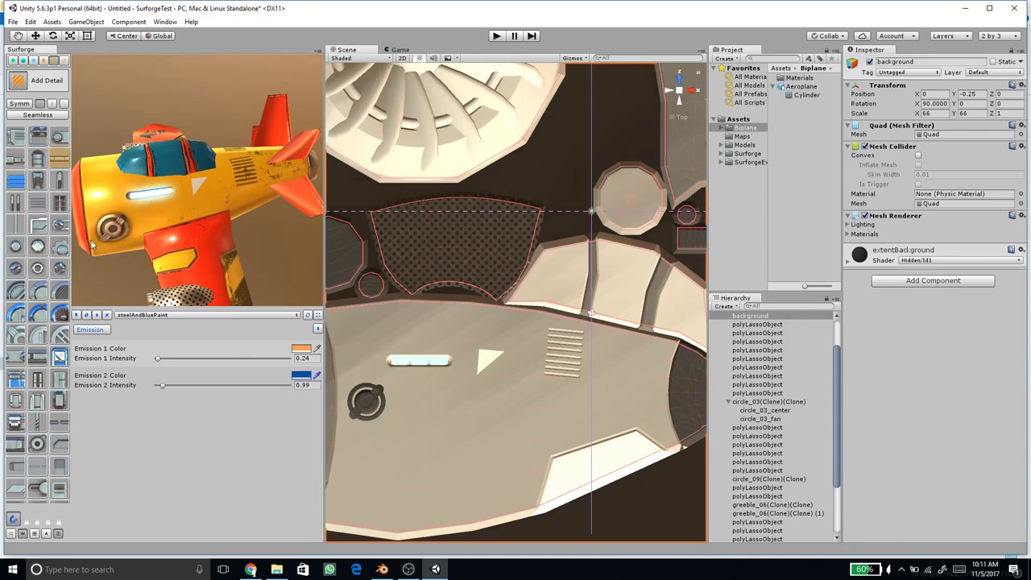
left_click(61, 230)
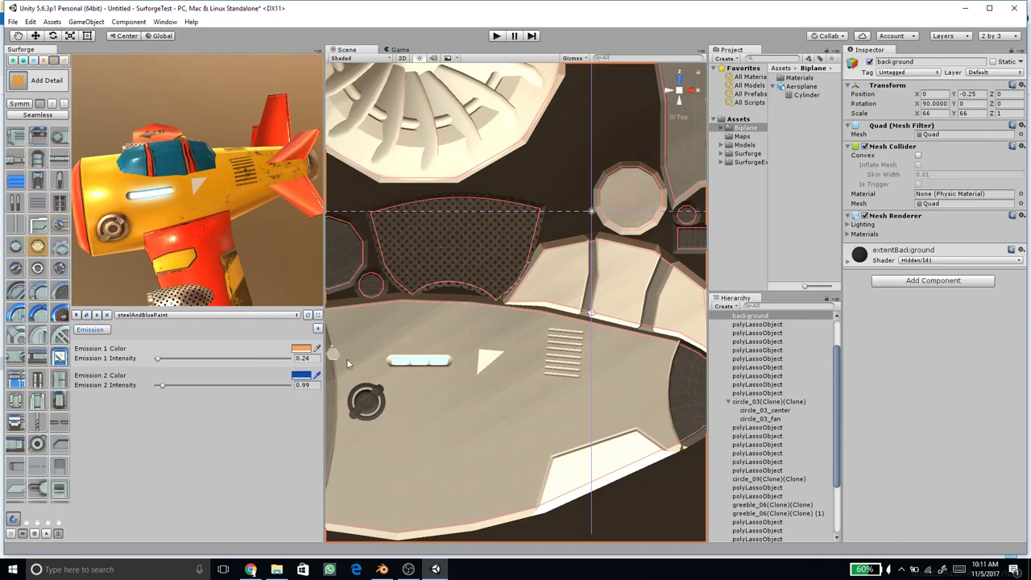
scroll(516, 306, "down", 3)
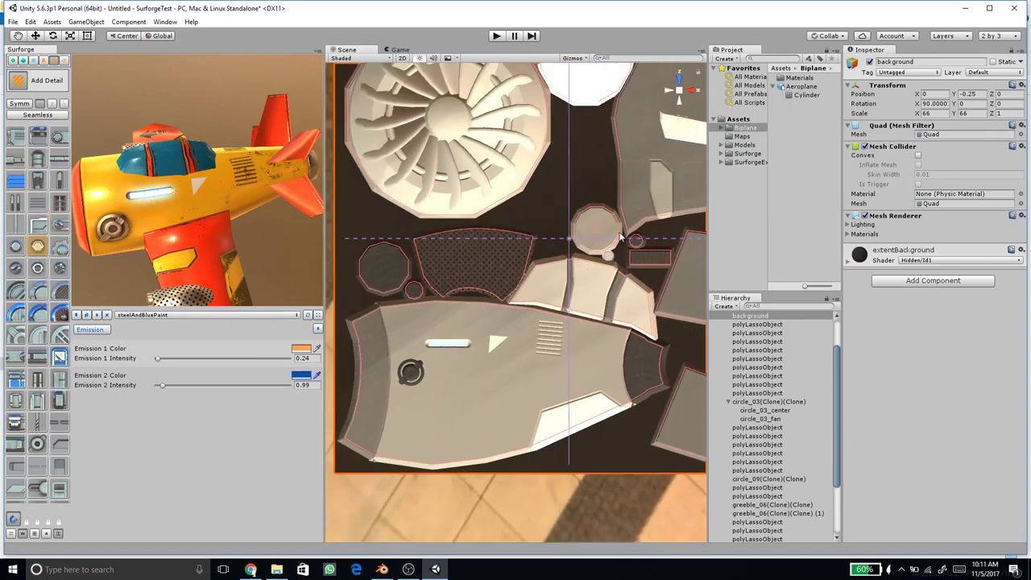
scroll(612, 242, "up", 3)
scroll(556, 294, "up", 2)
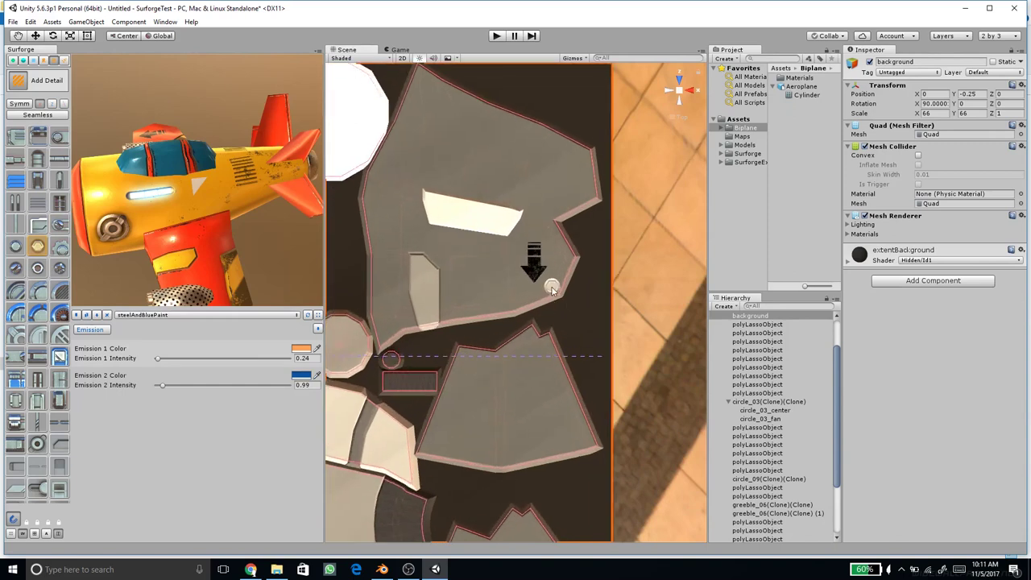
left_click(552, 289)
scroll(560, 284, "up", 1)
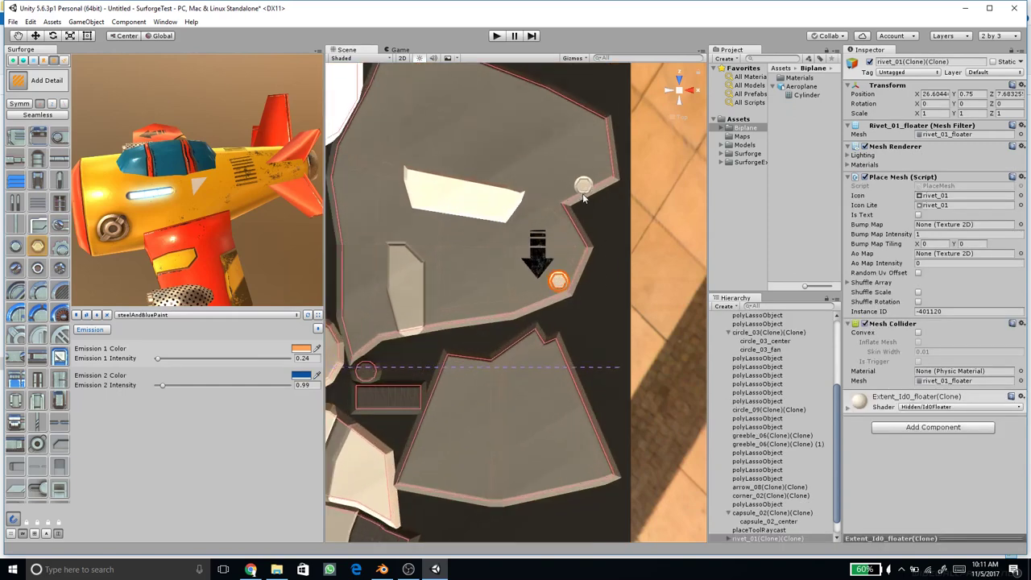
Step: Scale the rivet down to about 0.446 and place a duplicate near the panel's notch at X 26.5, Z 13.33
key("w")
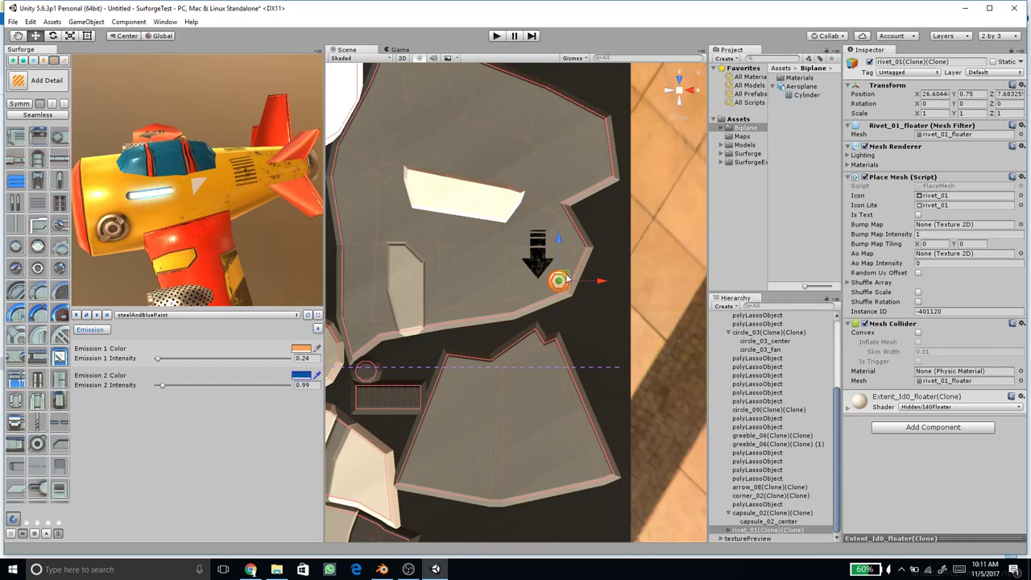
key("r")
mouse_move(560, 282)
left_mouse_down()
mouse_move(577, 311)
mouse_move(565, 213)
left_mouse_up()
key("w")
key("ctrl+d")
middle_click_drag(574, 234, 597, 242)
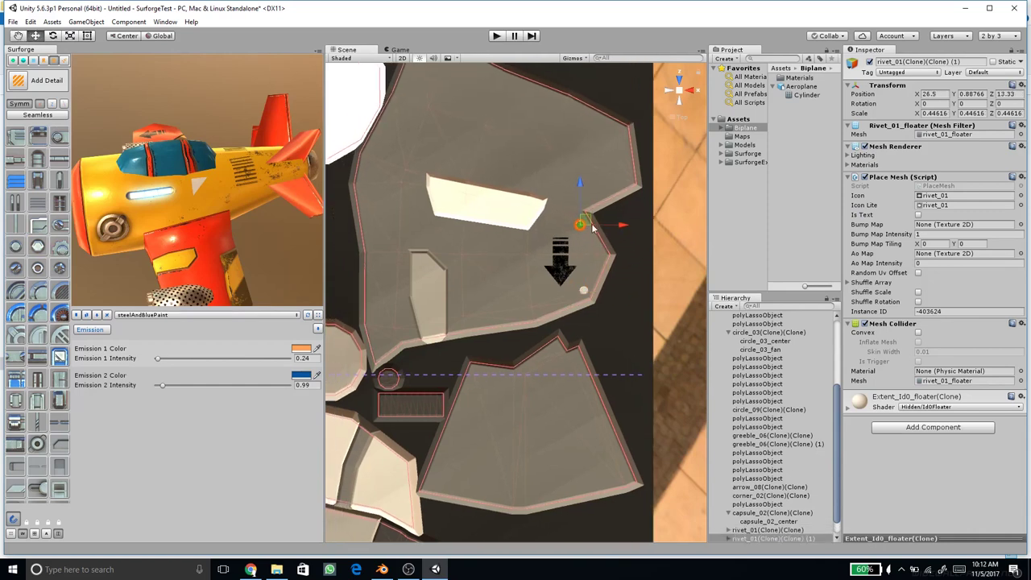
Step: Duplicate the rivet twice onto the white wing strip at Y 2.15, placing copies at X 14.39, Z 15.1 and X 21.5, Z 13.84
key("ctrl+d")
mouse_move(588, 225)
left_mouse_down()
mouse_move(485, 225)
mouse_move(423, 196)
mouse_move(454, 202)
left_mouse_up()
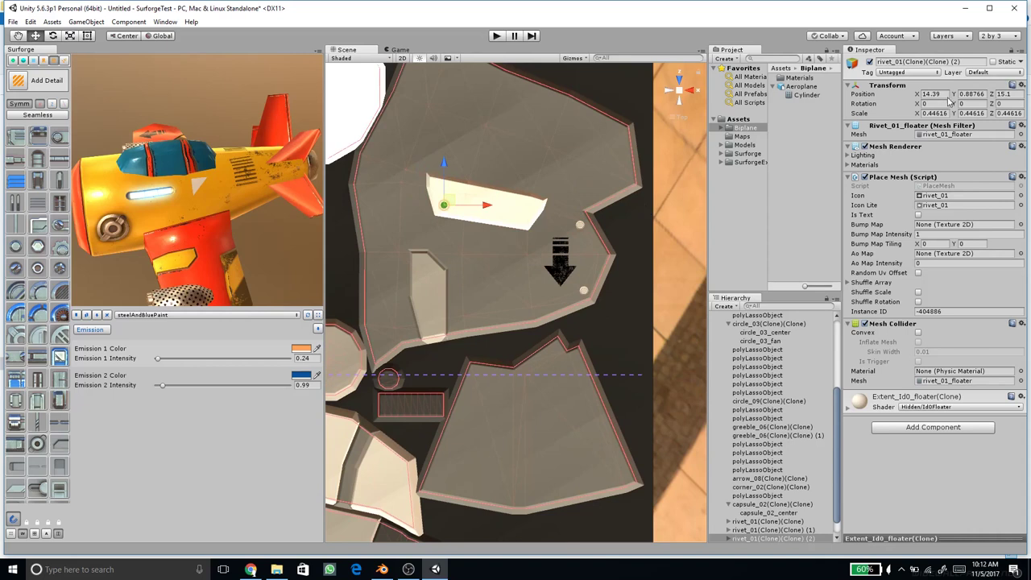
mouse_move(954, 95)
left_mouse_down()
mouse_move(941, 97)
mouse_move(974, 101)
left_mouse_up()
scroll(444, 212, "up", 2)
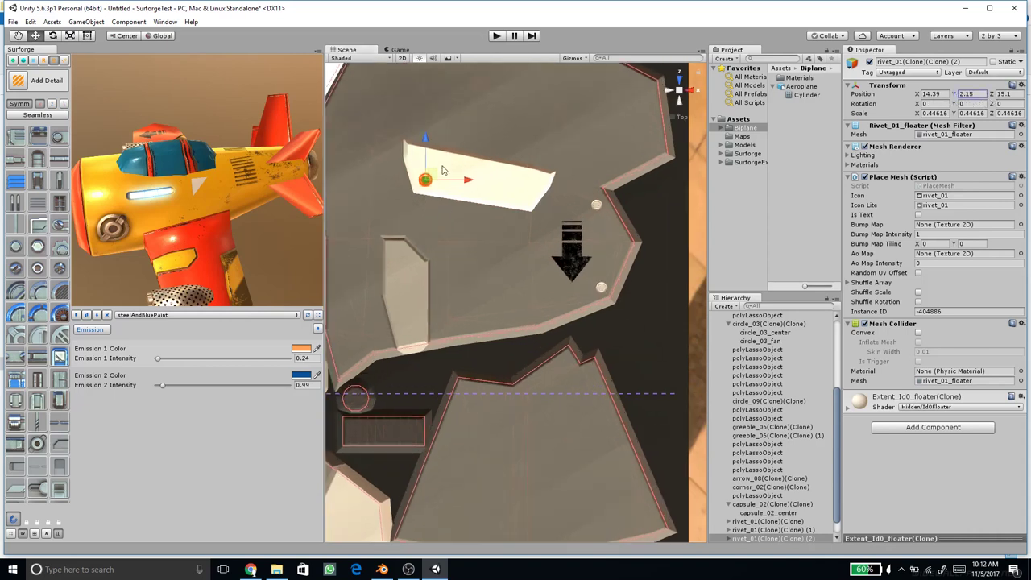
left_click_drag(425, 179, 554, 202)
key("ctrl+d")
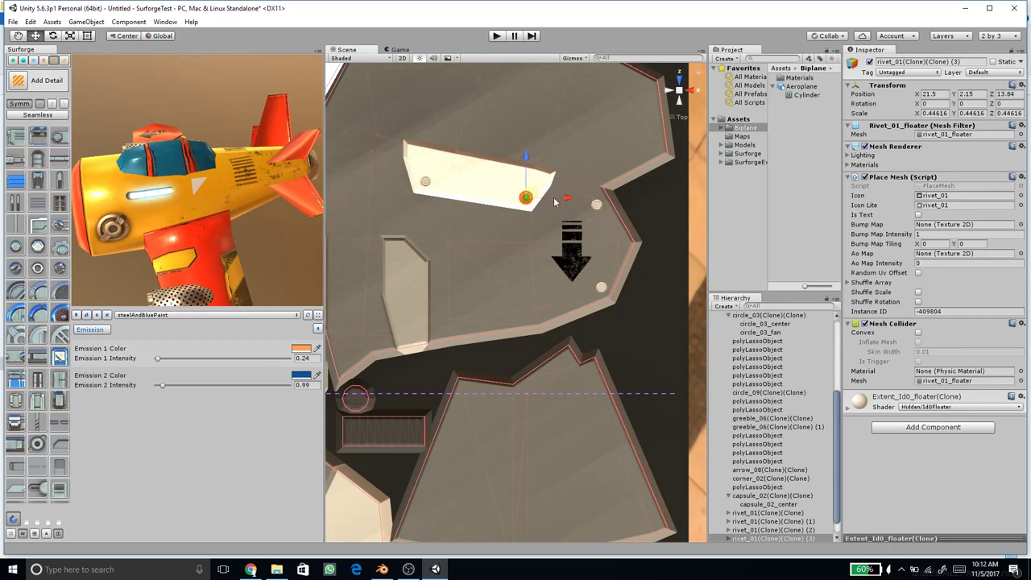
Step: Duplicate the center of the rivet by the arrow tip twice along the wing panel's lower edge, one on either side of the raised plate
left_click(601, 288)
key("ctrl+d")
left_click_drag(603, 287, 453, 322)
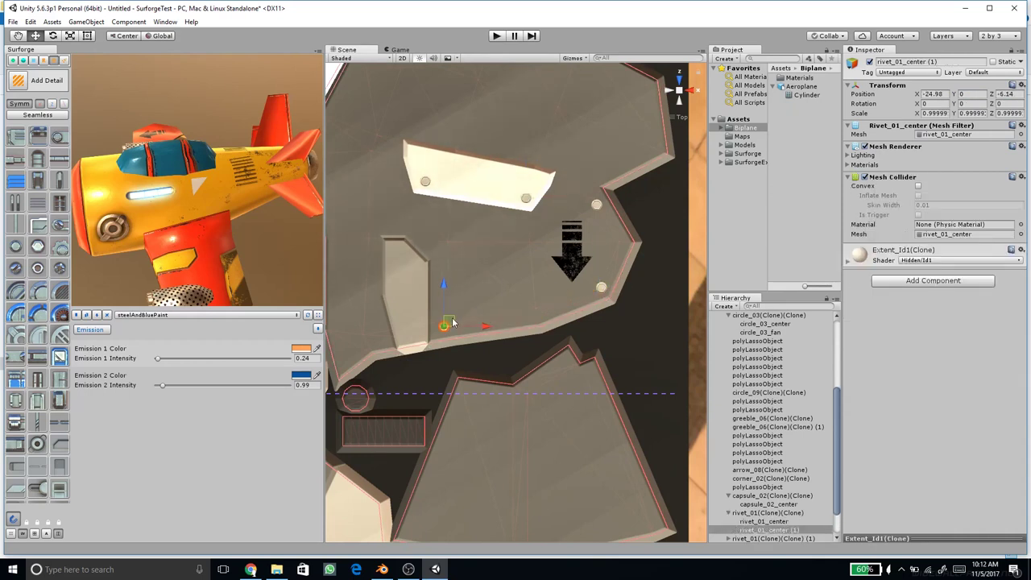
middle_click_drag(427, 313, 528, 322)
key("ctrl+d")
left_click_drag(556, 329, 477, 341)
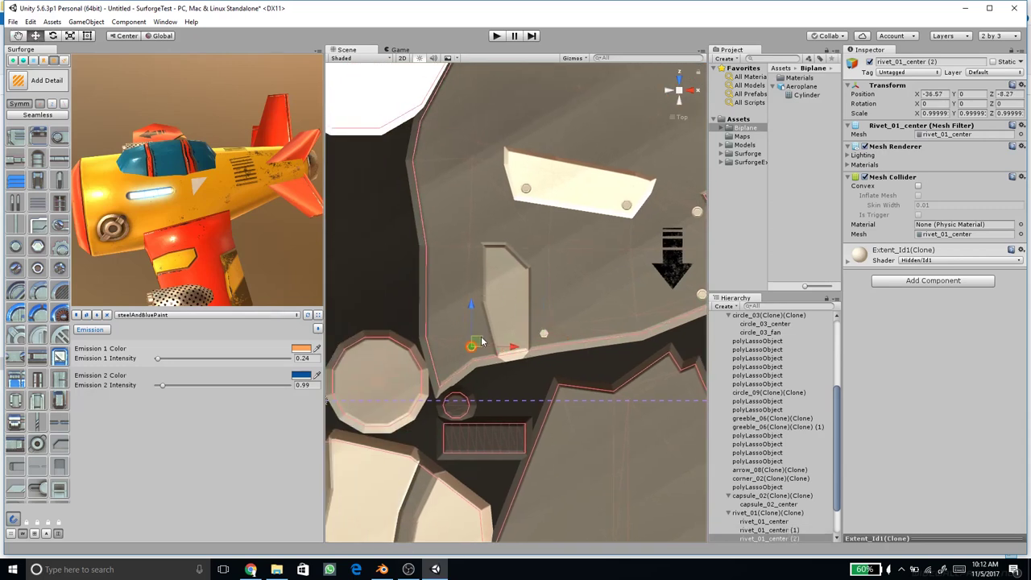
Step: Place two more copies of the rivet center on the white strip along the fuselage panel's lower edge
scroll(474, 385, "down", 1)
scroll(474, 384, "down", 3)
middle_click_drag(474, 384, 481, 332)
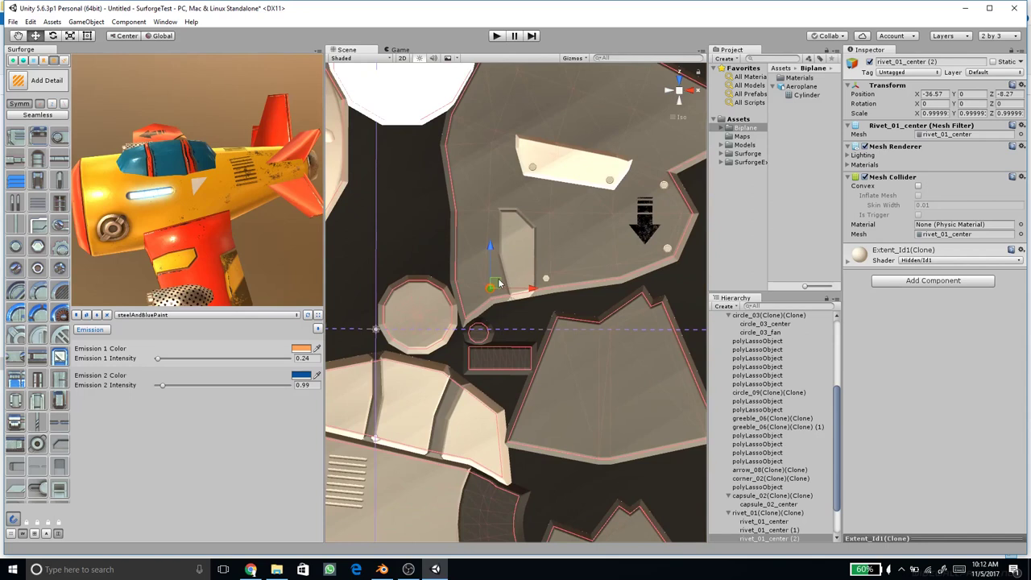
key("ctrl+d")
left_click_drag(499, 283, 451, 424)
middle_click_drag(450, 424, 497, 261)
left_click_drag(497, 260, 399, 436)
key("ctrl+d")
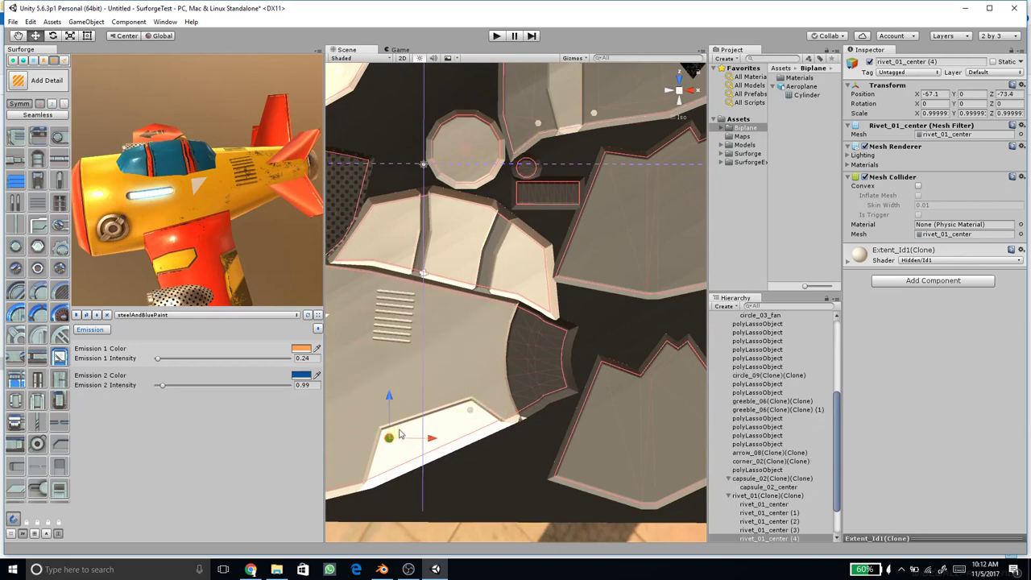
Step: Duplicate the rivet center into a row of six along the dark nose strip of the fuselage panel
scroll(400, 434, "down", 5)
middle_click_drag(414, 433, 542, 436)
scroll(541, 435, "down", 2)
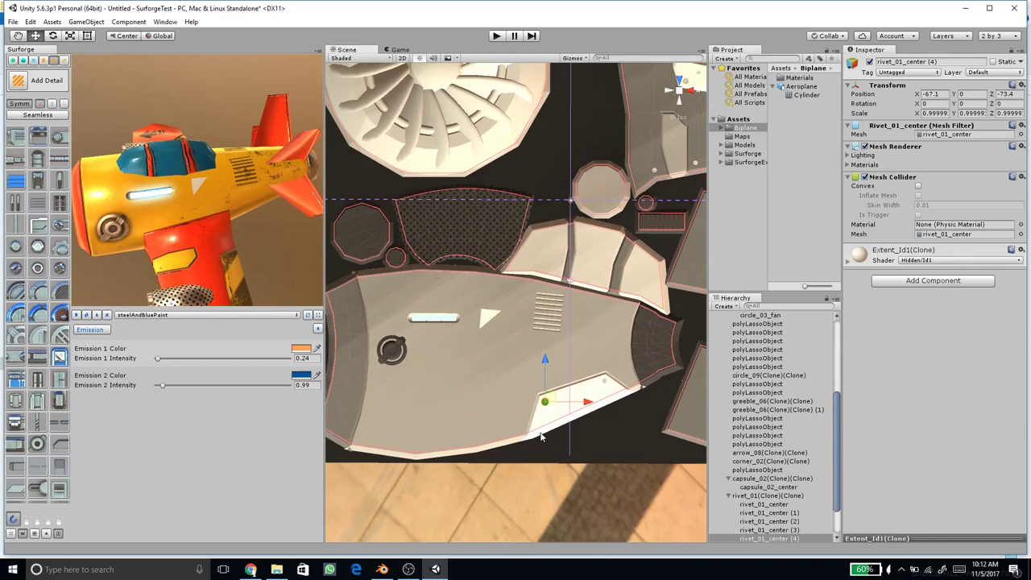
scroll(561, 322, "down", 2)
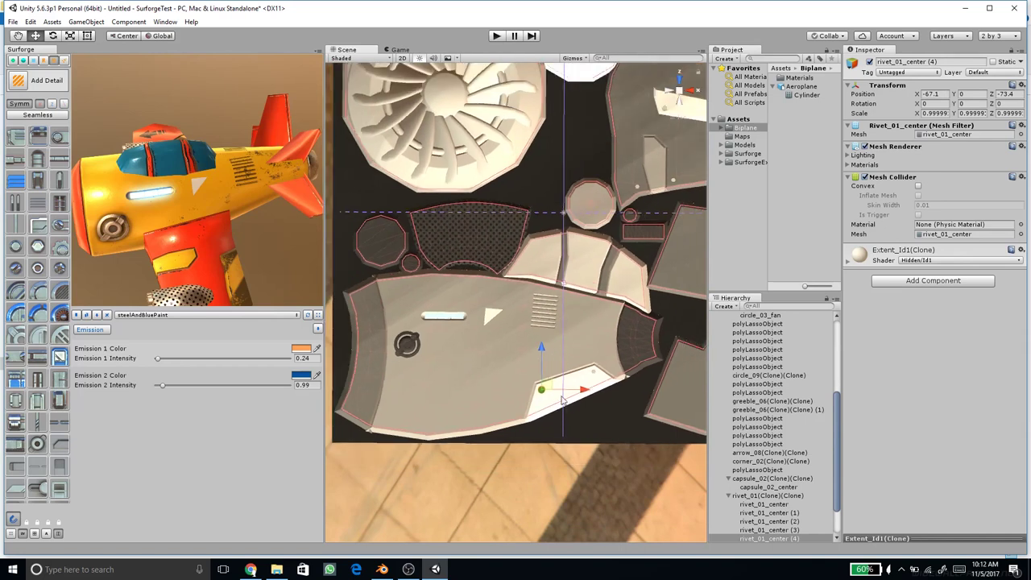
key("ctrl+d")
left_click_drag(552, 389, 376, 413)
scroll(374, 412, "up", 5)
middle_click_drag(363, 427, 405, 390)
scroll(408, 398, "up", 3)
left_click_drag(409, 407, 410, 225)
key("ctrl+d")
key("ctrl+d")
key("ctrl+d")
key("ctrl+d")
key("ctrl+d")
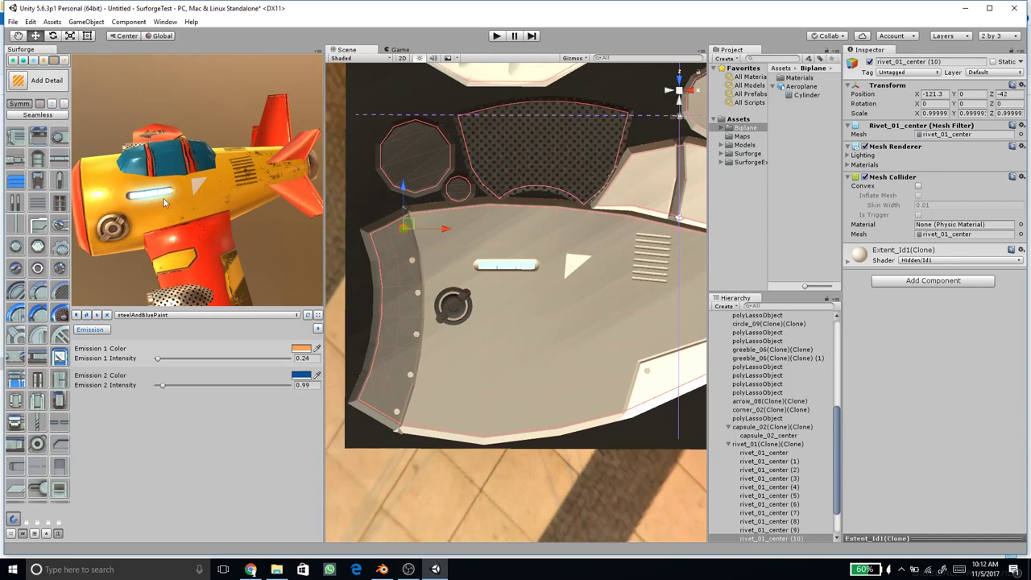
Step: Render the maps and examine the rivets on the red nose ring in the preview
left_click_drag(164, 202, 207, 212)
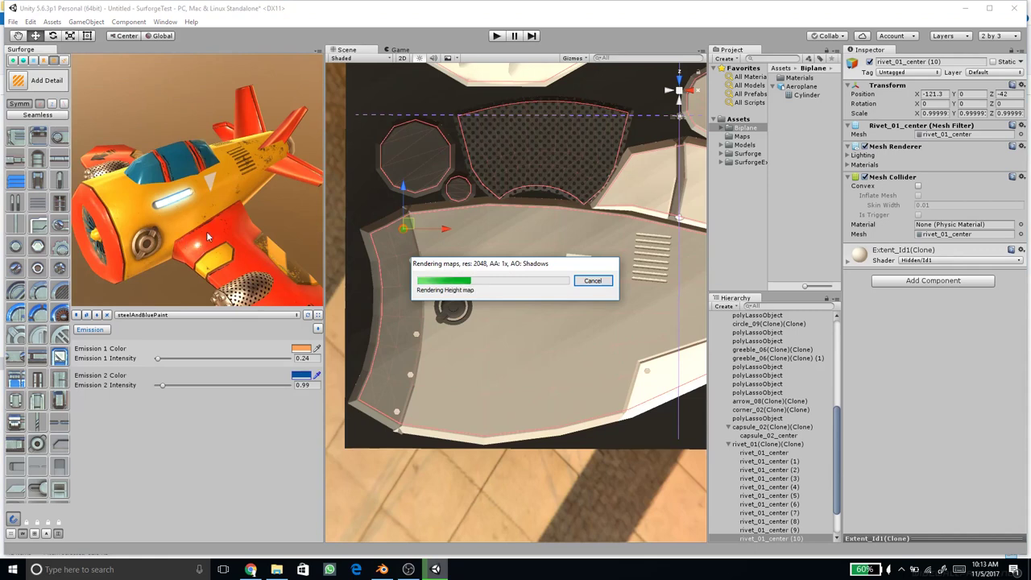
left_click_drag(181, 246, 247, 200)
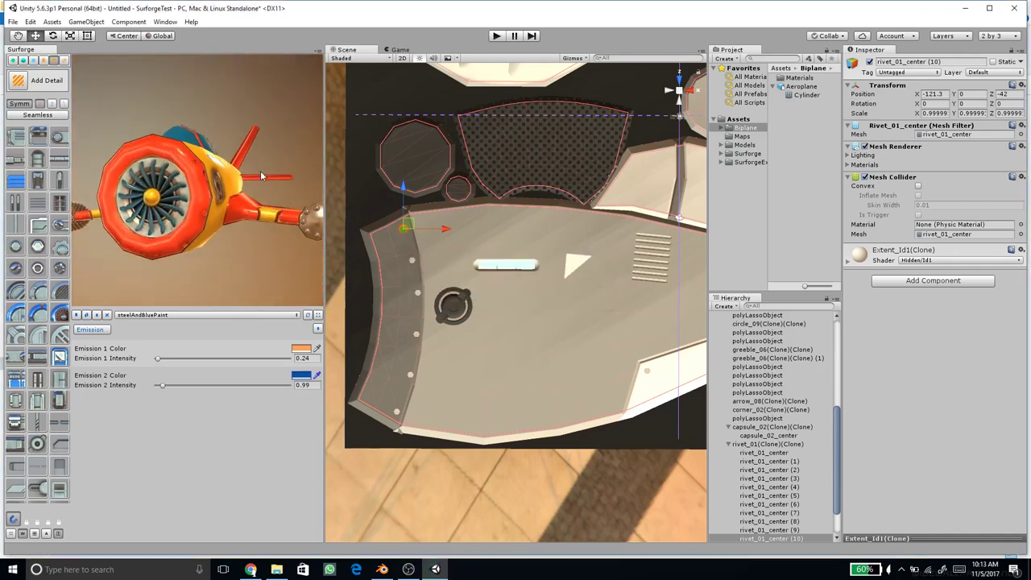
left_click_drag(173, 227, 198, 229)
scroll(166, 222, "up", 5)
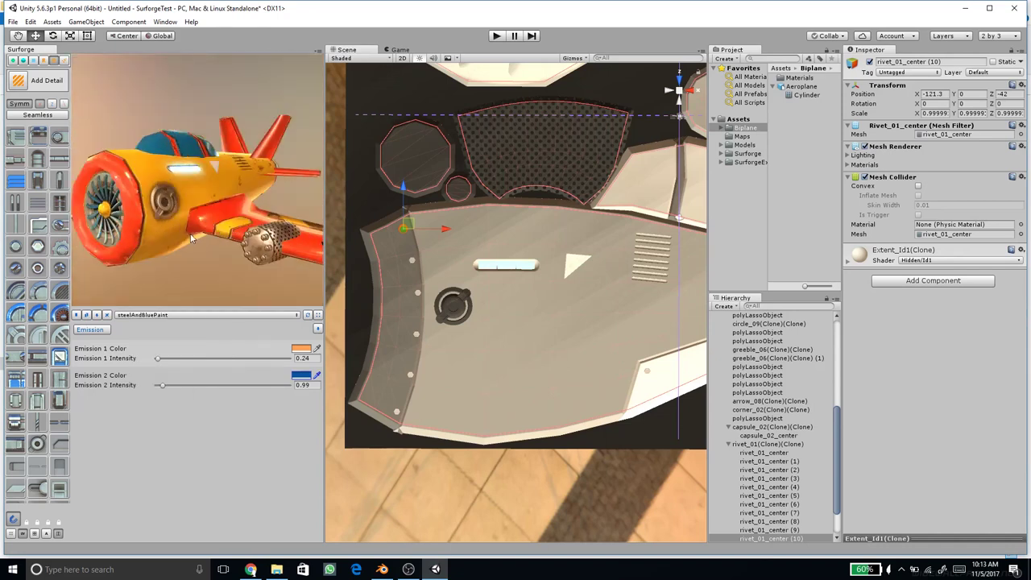
scroll(166, 222, "down", 3)
middle_click_drag(166, 223, 185, 228)
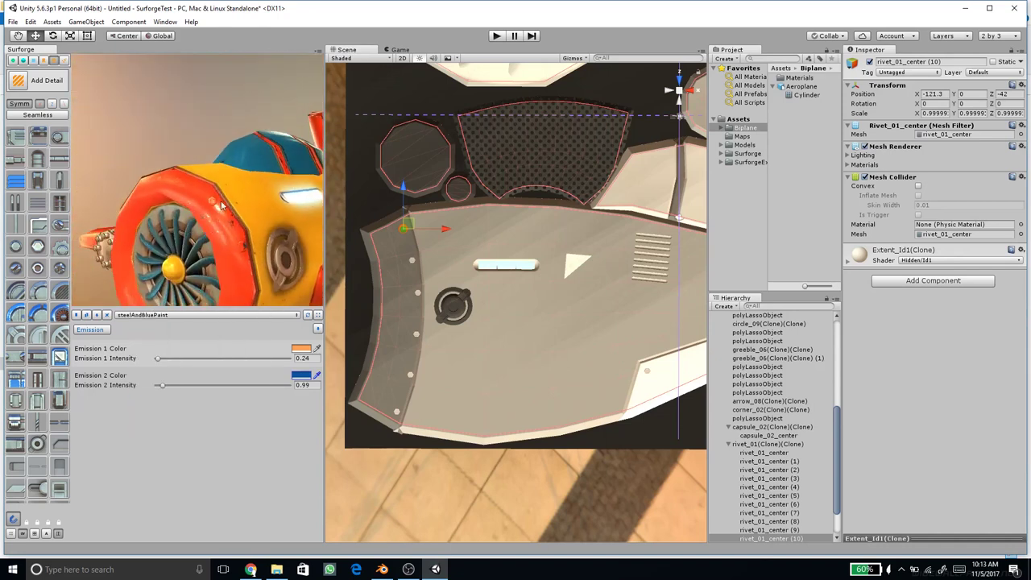
Step: Assign the Hidden/Id3Floater material to all four rivet_01 details
left_click(748, 445)
left_click(728, 445)
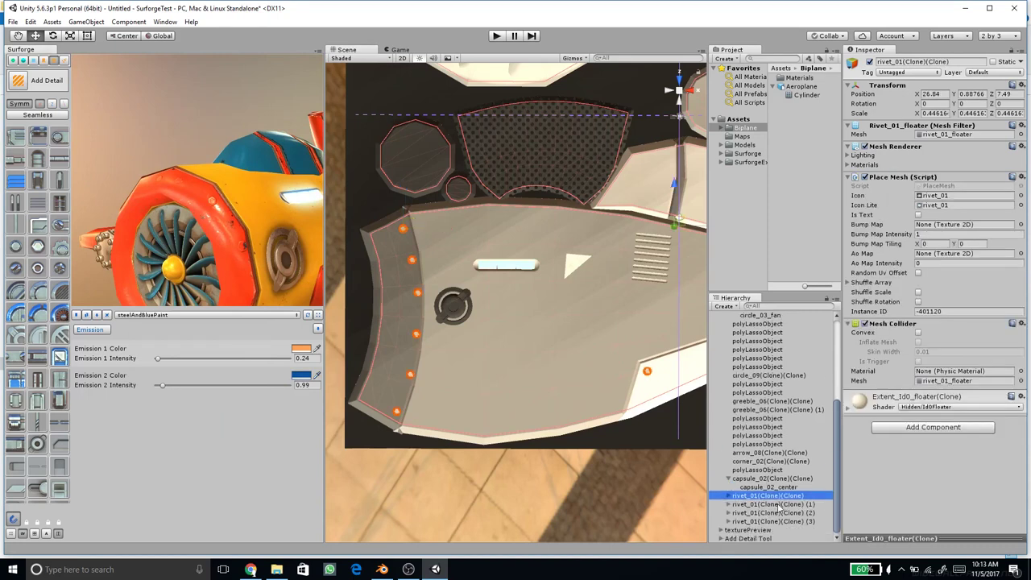
key("shift+Down")
key("shift+Down")
key("shift+Down")
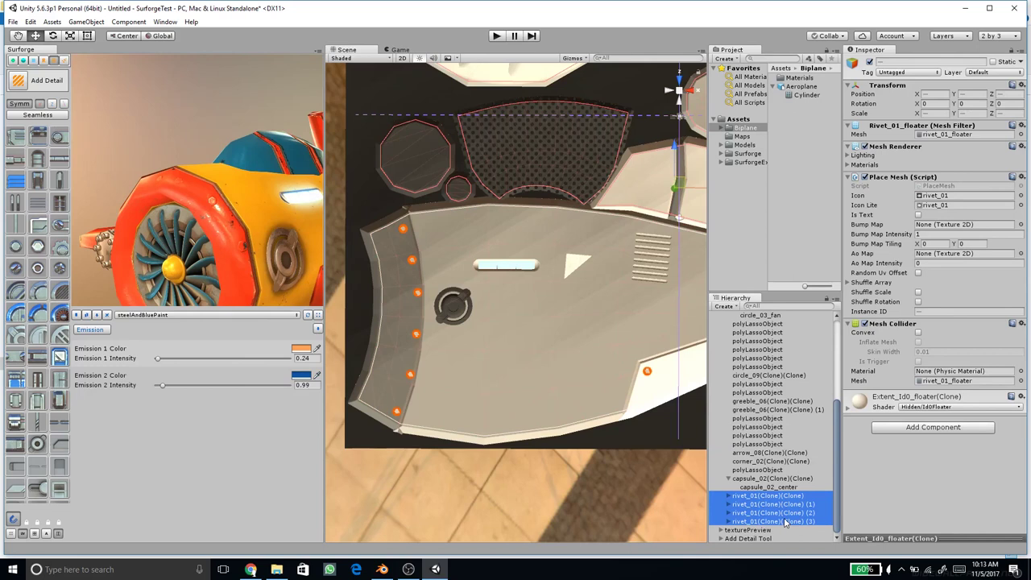
middle_click_drag(582, 335, 538, 353)
scroll(540, 353, "down", 4)
middle_click_drag(564, 313, 516, 353)
scroll(517, 352, "down", 3)
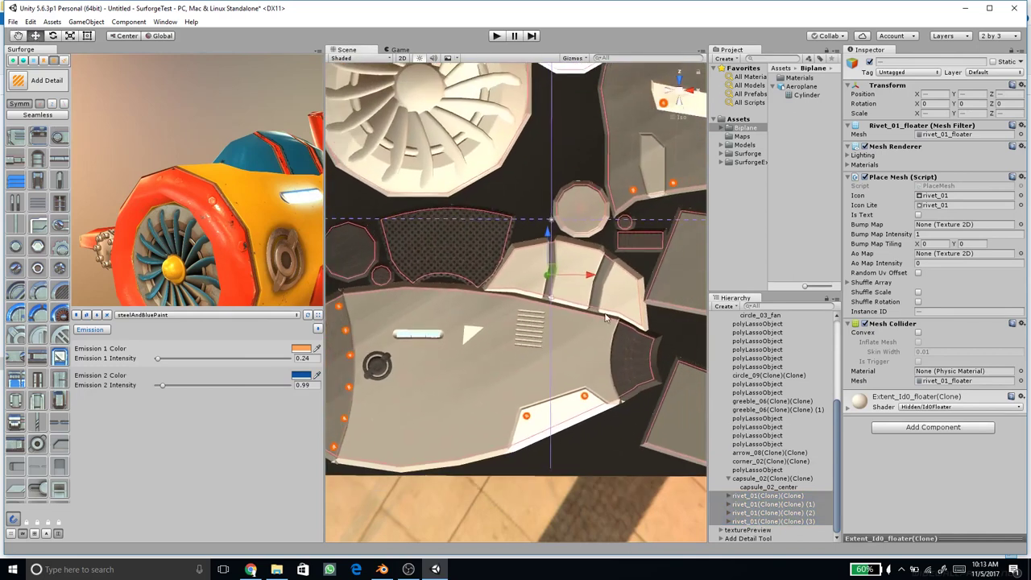
middle_click_drag(621, 288, 581, 358)
middle_click_drag(599, 318, 589, 277)
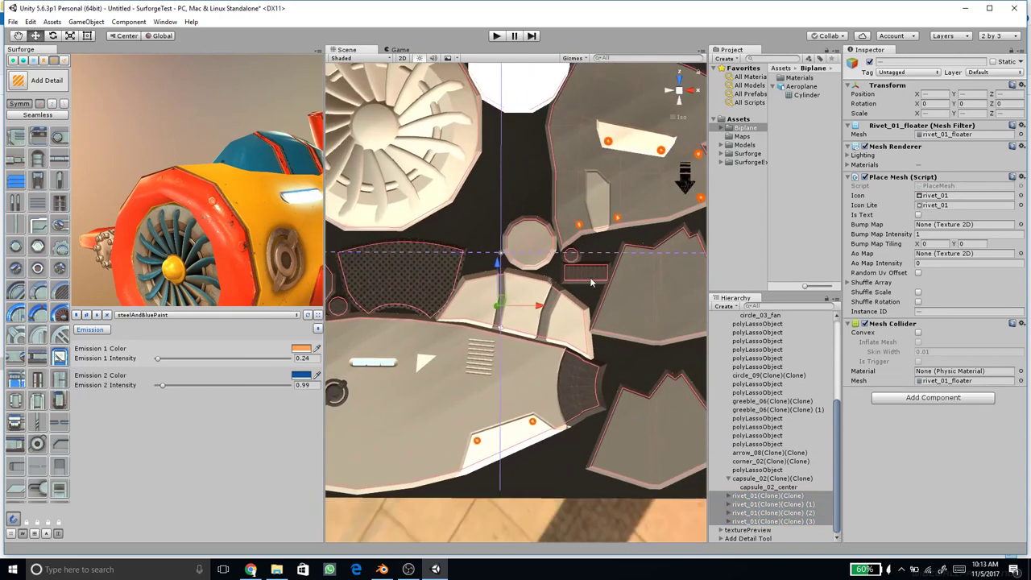
middle_click_drag(557, 325, 637, 288)
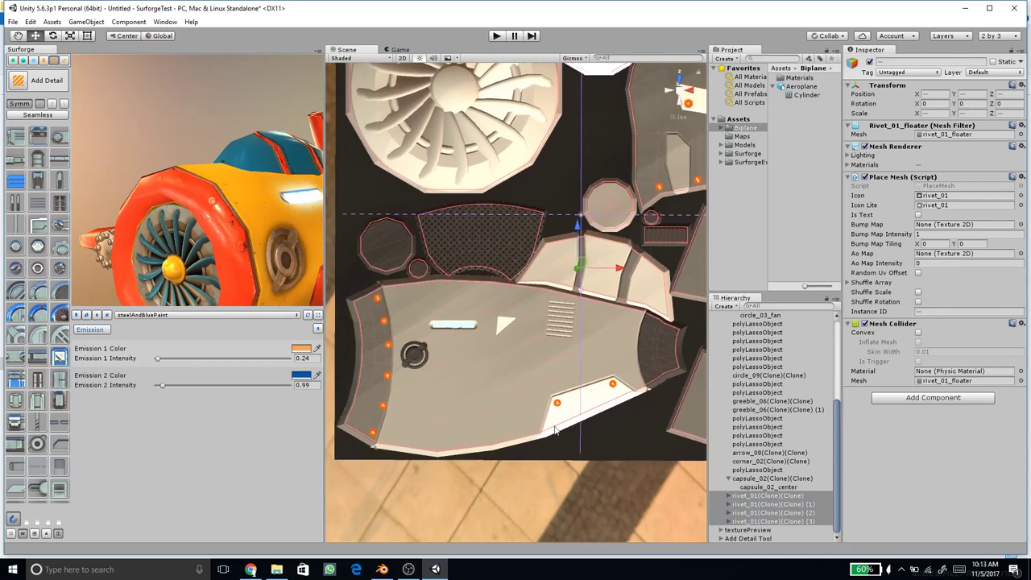
Step: Render the maps again and examine the rivets on the nose ring and on the wing's UV panel
left_click(526, 500)
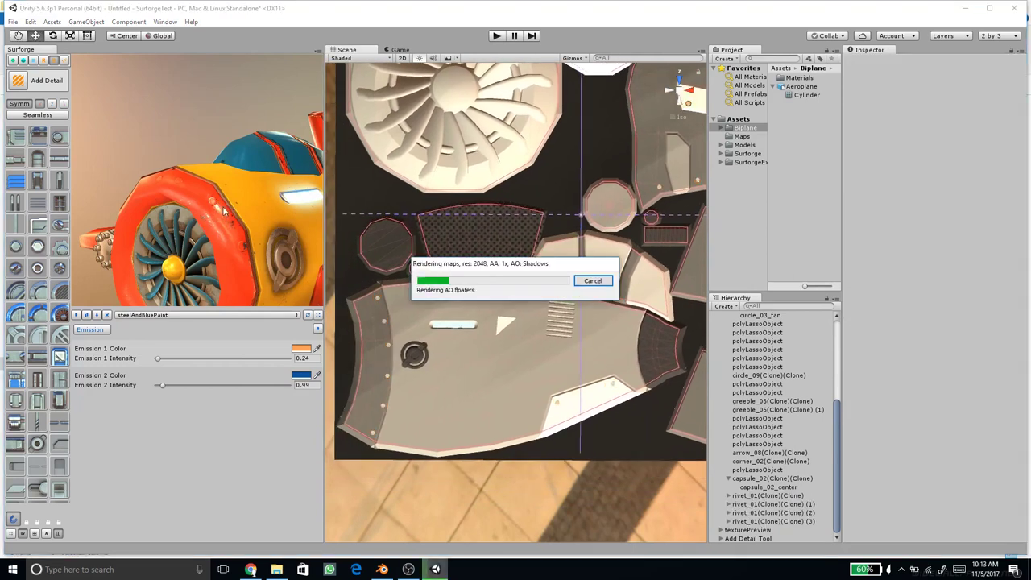
left_click_drag(224, 225, 184, 215)
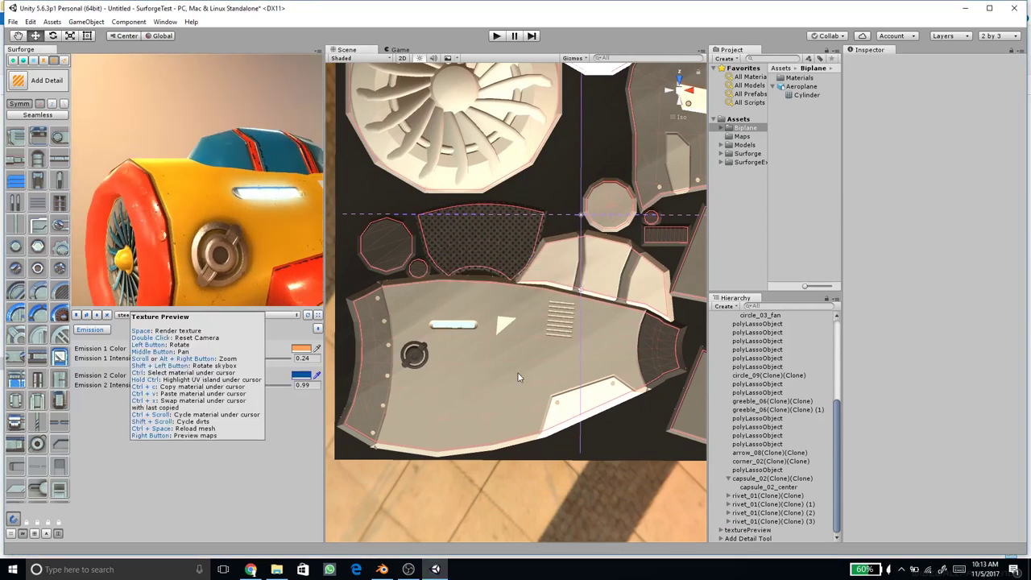
middle_click_drag(619, 265, 476, 325)
scroll(477, 325, "up", 4)
middle_click_drag(638, 220, 508, 286)
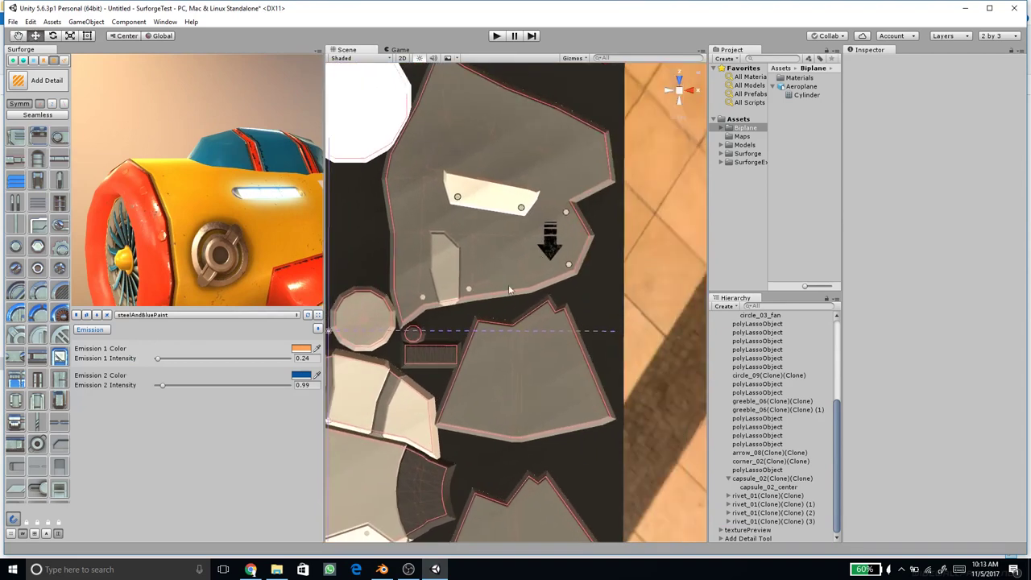
scroll(516, 274, "up", 5)
scroll(514, 278, "up", 2)
Step: Delete the first rivet_01 detail together with all of its rivet_01_center copies
left_click(440, 281)
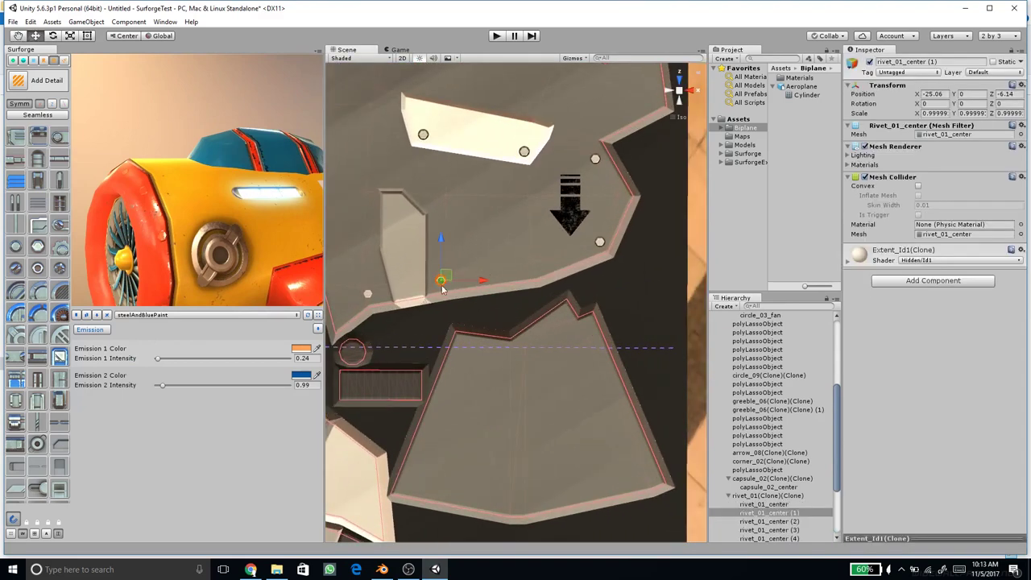
scroll(778, 493, "down", 3)
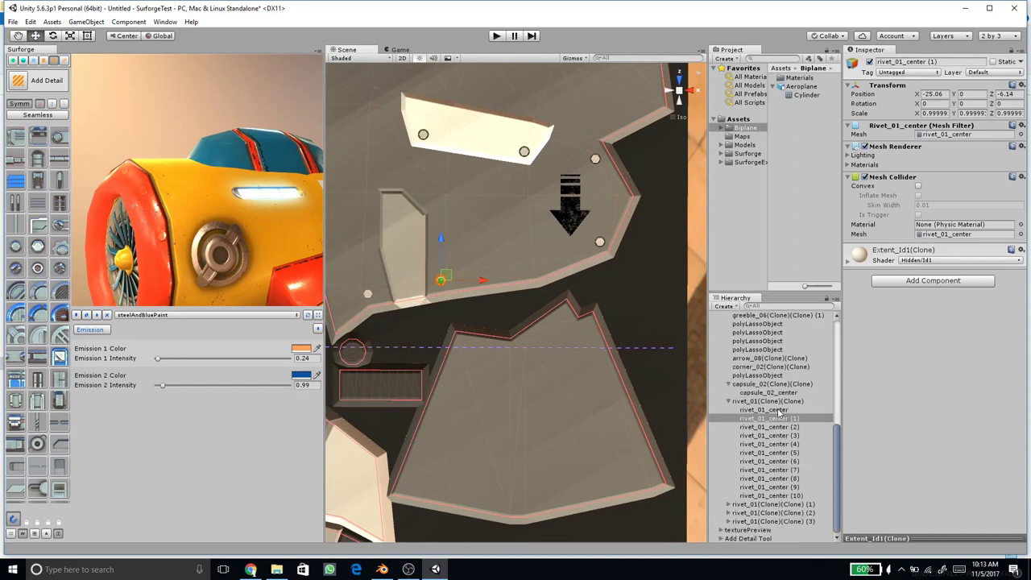
left_click(779, 413)
left_click(791, 495, "shift")
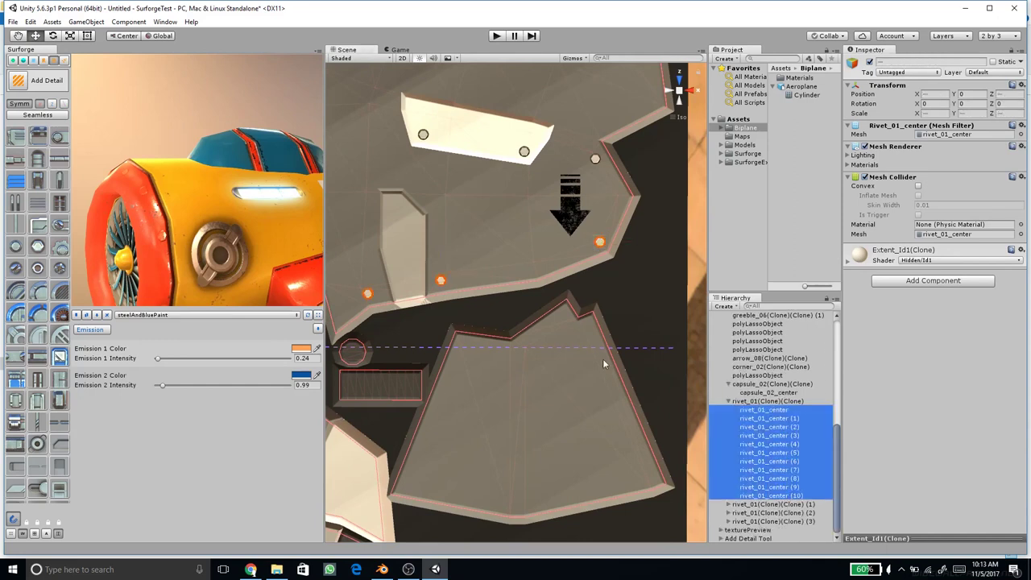
scroll(537, 304, "down", 3)
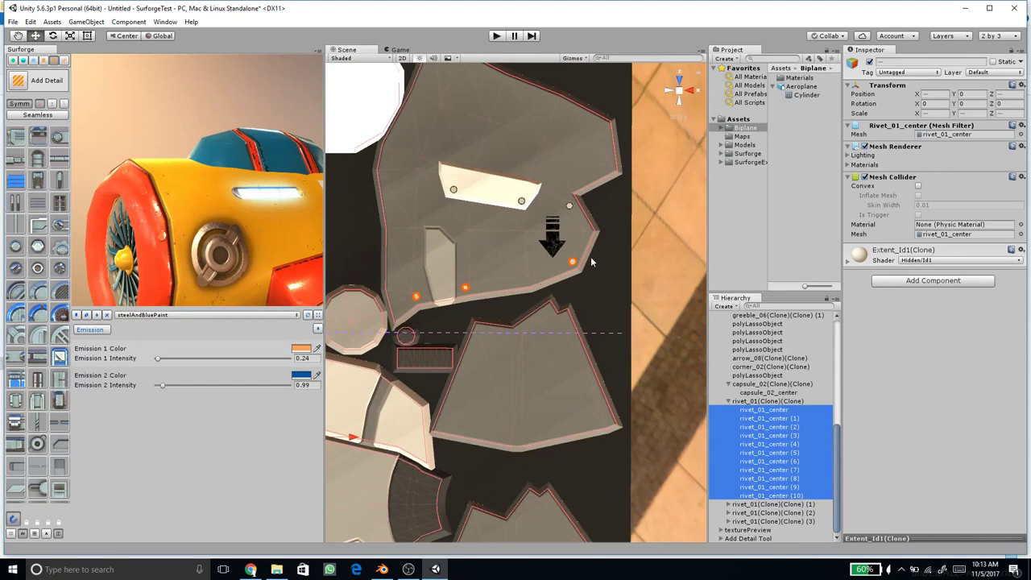
left_click(771, 402)
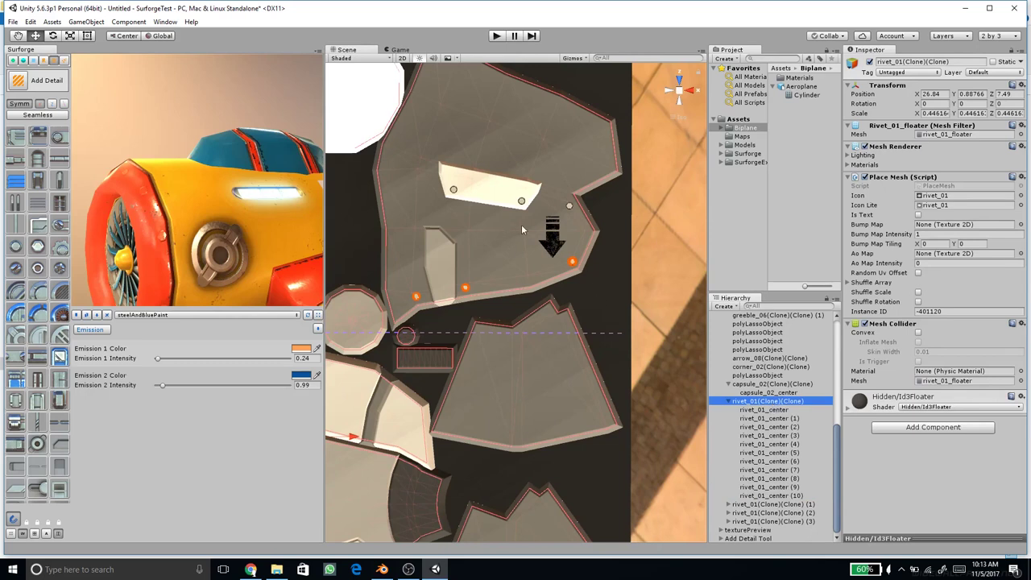
middle_click_drag(509, 269, 532, 295)
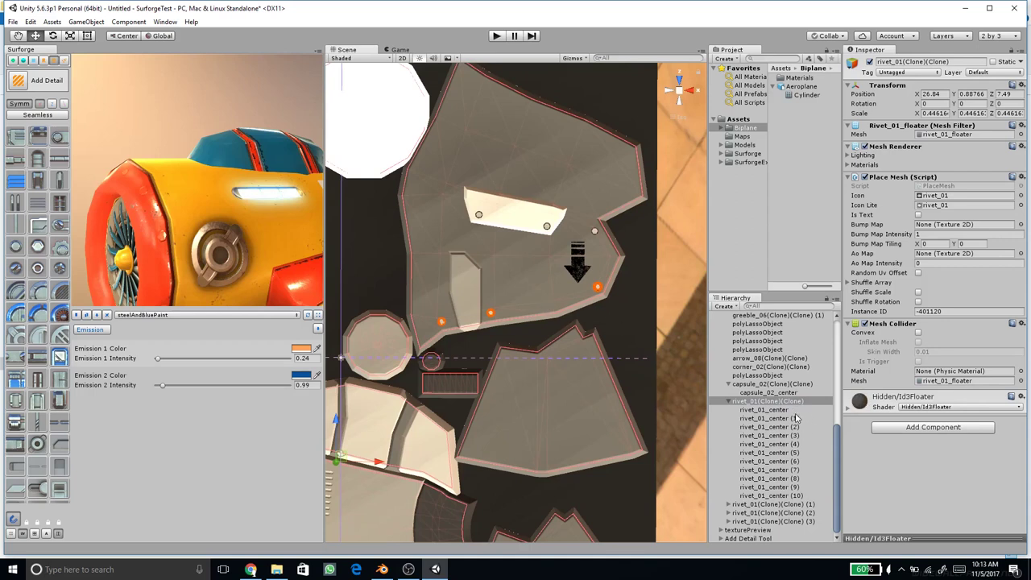
left_click(728, 402)
middle_click_drag(478, 304, 490, 277)
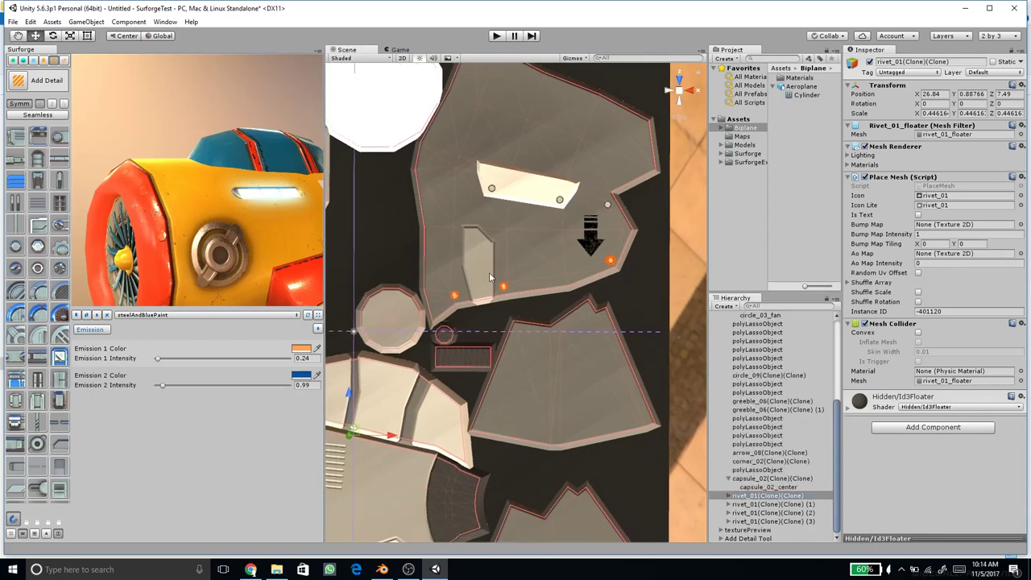
key("Delete")
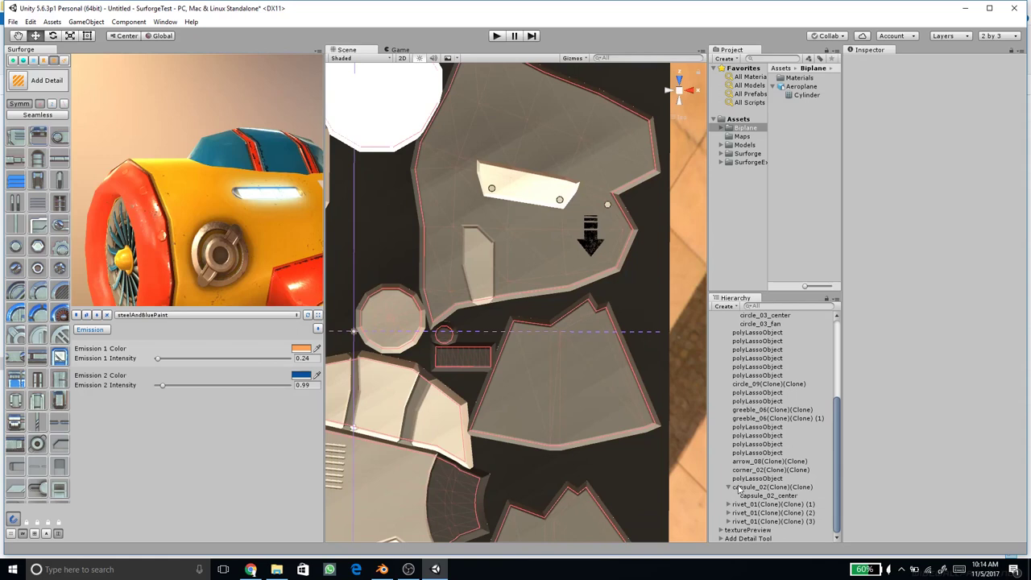
Step: Locate the rivet_01 (1) detail on the wing's UV panel and inspect it together with its rivet_01_center child
left_click(728, 487)
left_click(761, 504)
key("f")
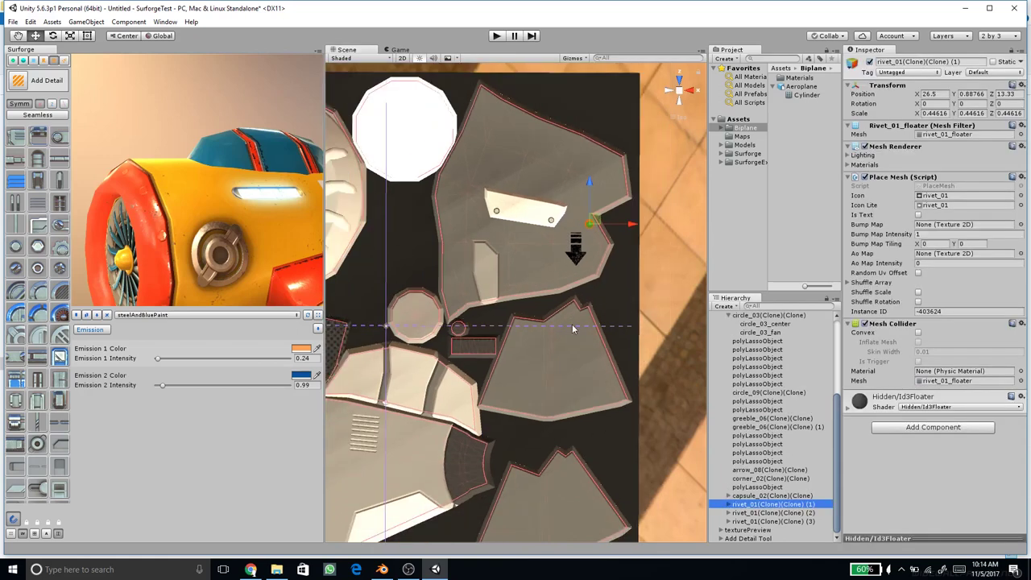
scroll(585, 342, "down", 3)
middle_click_drag(556, 377, 395, 422)
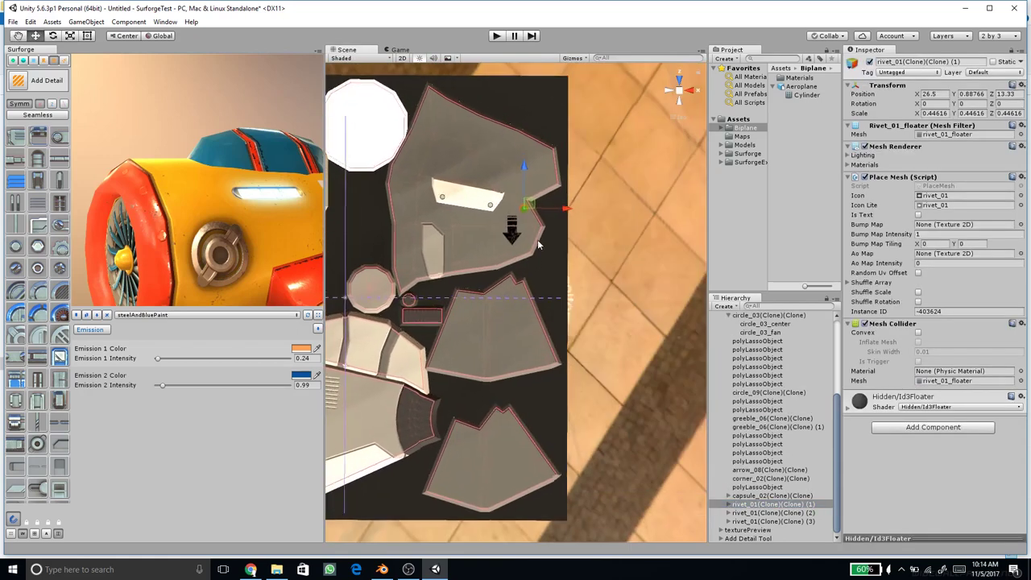
scroll(526, 195, "up", 9)
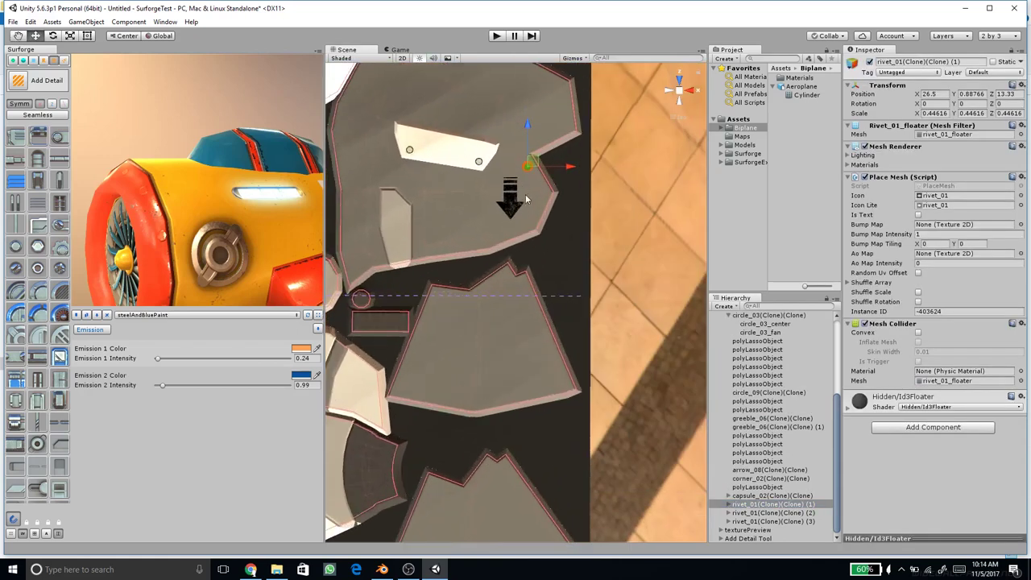
middle_click_drag(496, 227, 494, 281)
left_click(787, 513)
left_click(769, 503)
scroll(509, 272, "down", 1)
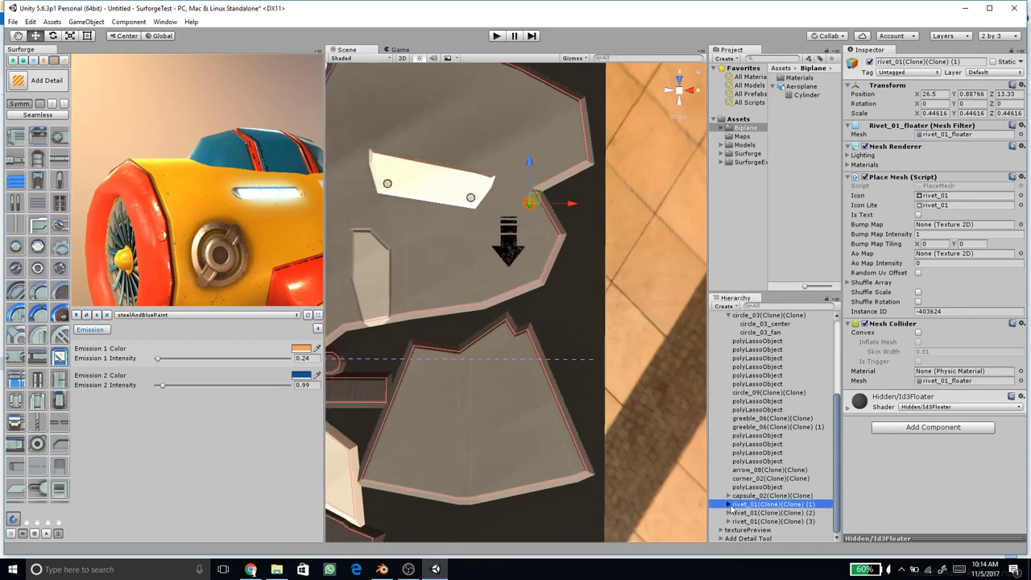
left_click(728, 504)
left_click(762, 513)
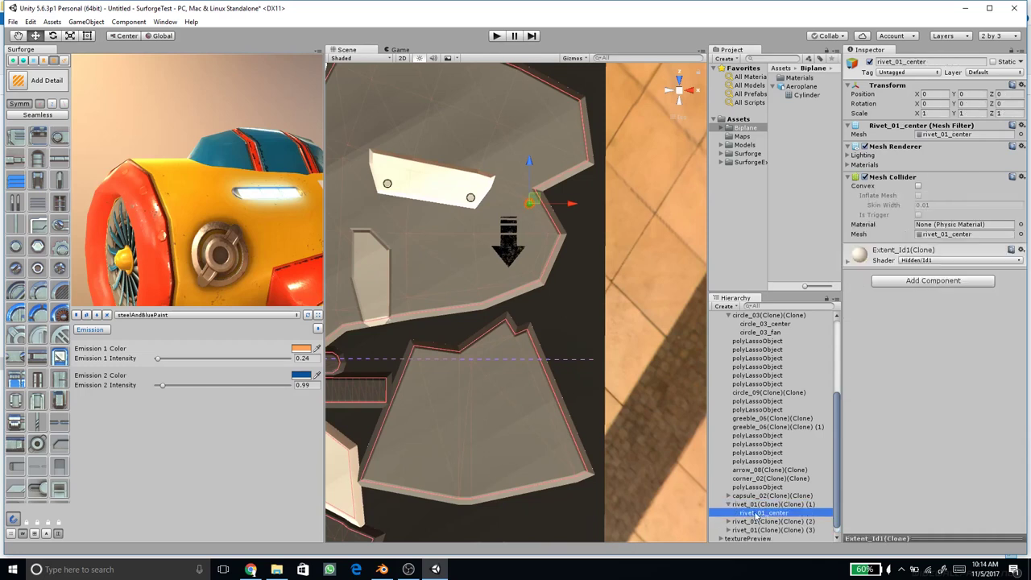
left_click(727, 505)
Step: Duplicate rivet_01 (1) and place the copy below it inside the wing panel's lower corner, at X 26.75, Z 7.54
left_click(756, 505)
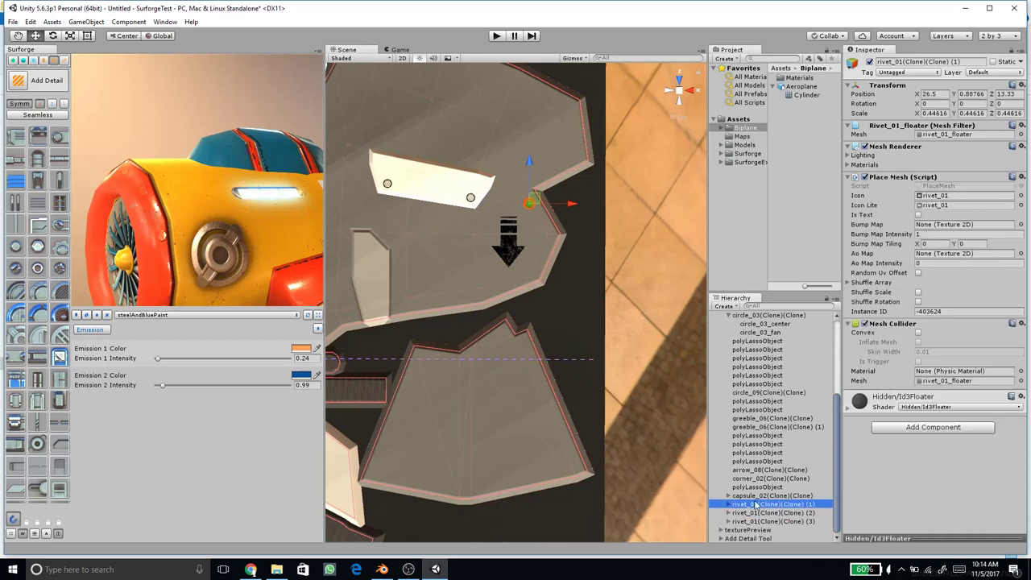
middle_click_drag(498, 236, 511, 254)
key("ctrl+d")
left_click_drag(551, 219, 554, 286)
scroll(777, 495, "down", 1)
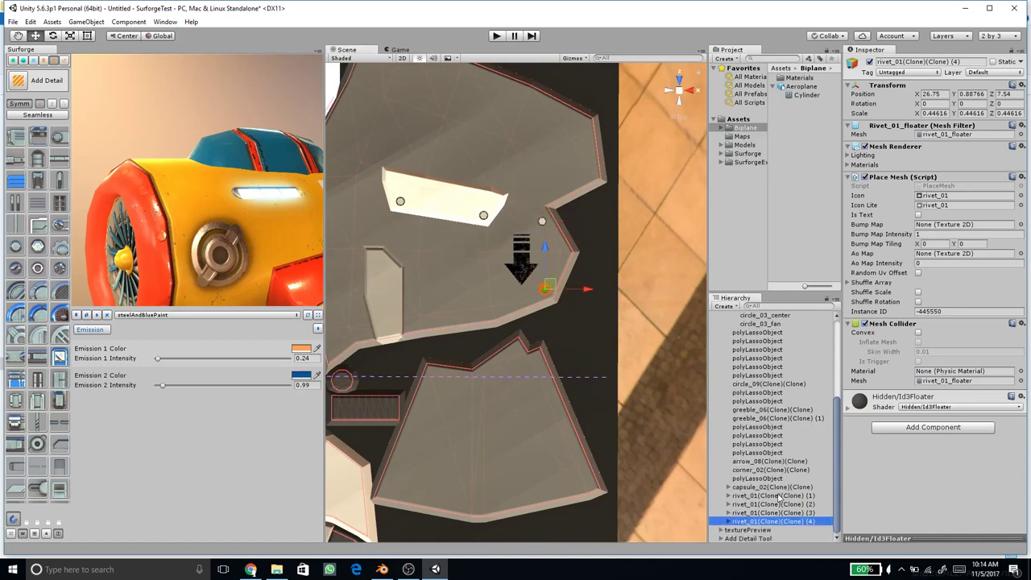
left_click(775, 497, "shift")
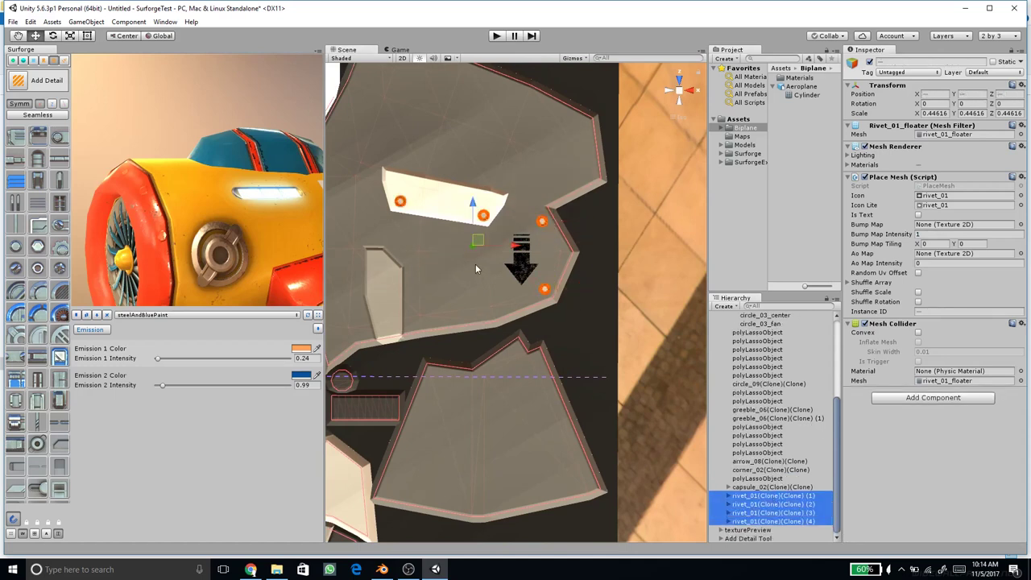
left_click(551, 332)
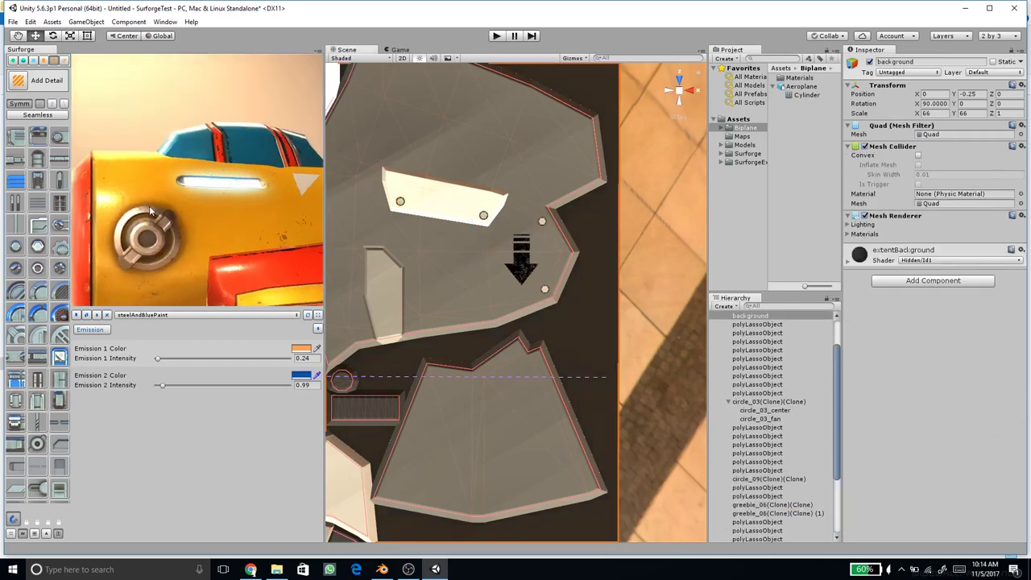
Step: Render the maps and examine the rivets on the red wing up close in the preview
scroll(249, 240, "down", 5)
key("space")
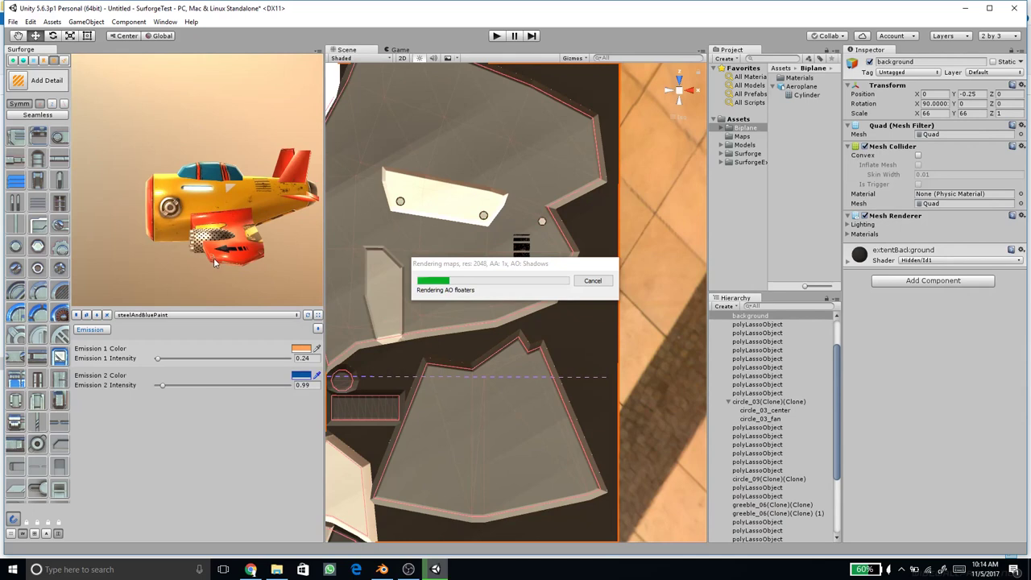
left_click_drag(215, 262, 139, 83)
scroll(230, 234, "up", 6)
left_click_drag(200, 161, 246, 243)
scroll(406, 231, "up", 1)
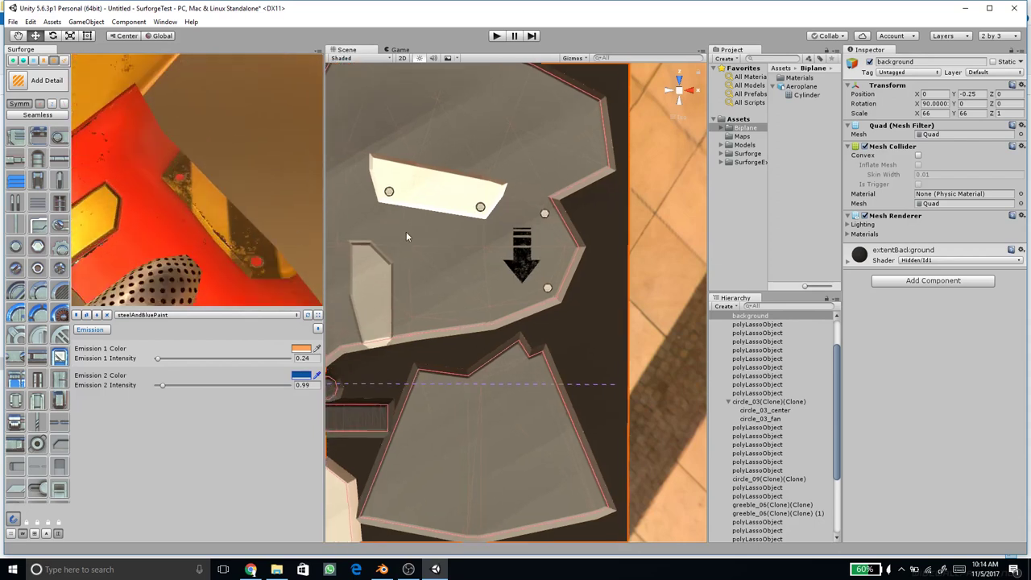
Step: Compare the material assigned to the rivet_01 (1) detail with that of its center piece
left_click(545, 215)
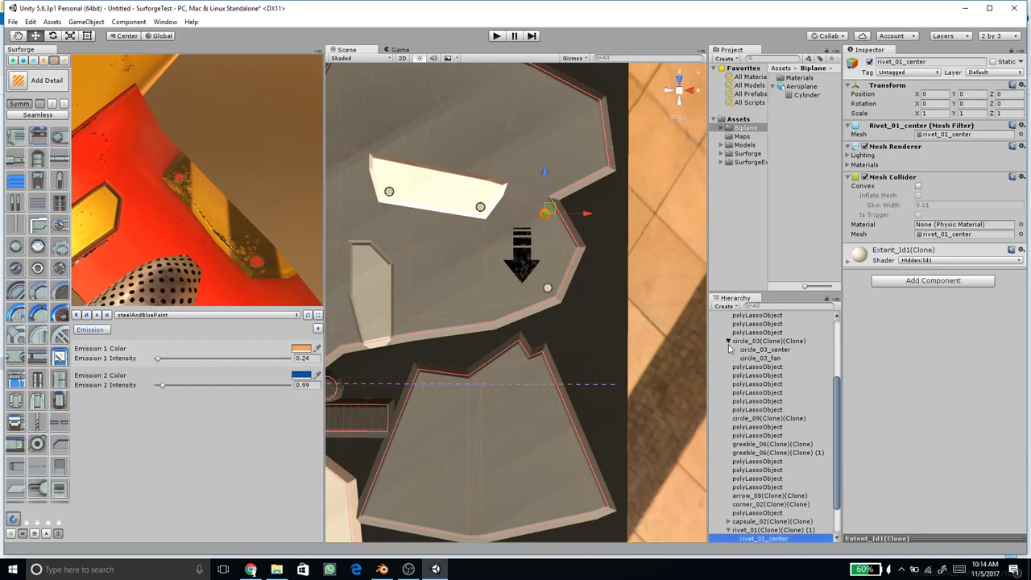
scroll(778, 511, "down", 1)
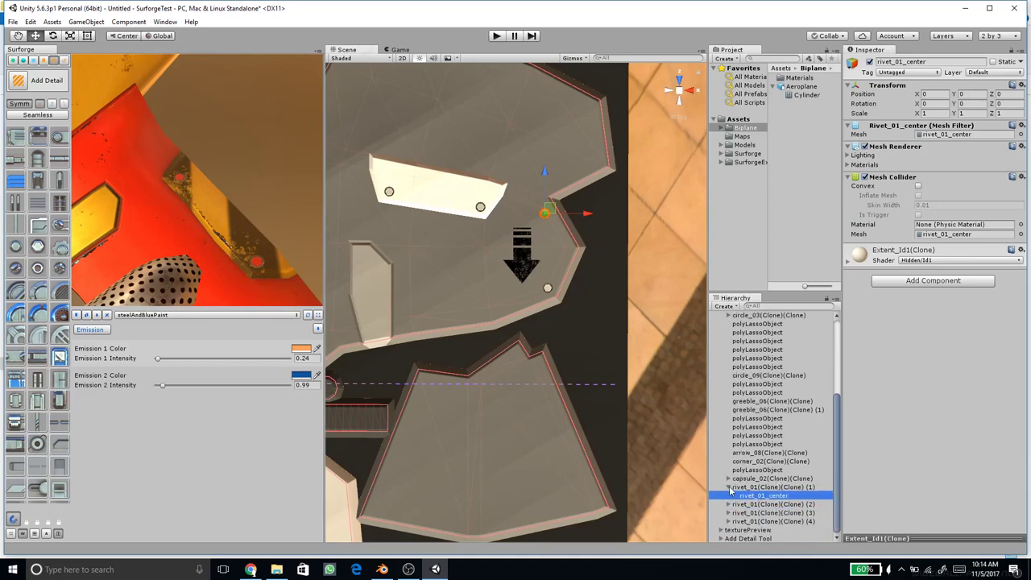
scroll(730, 489, "up", 1)
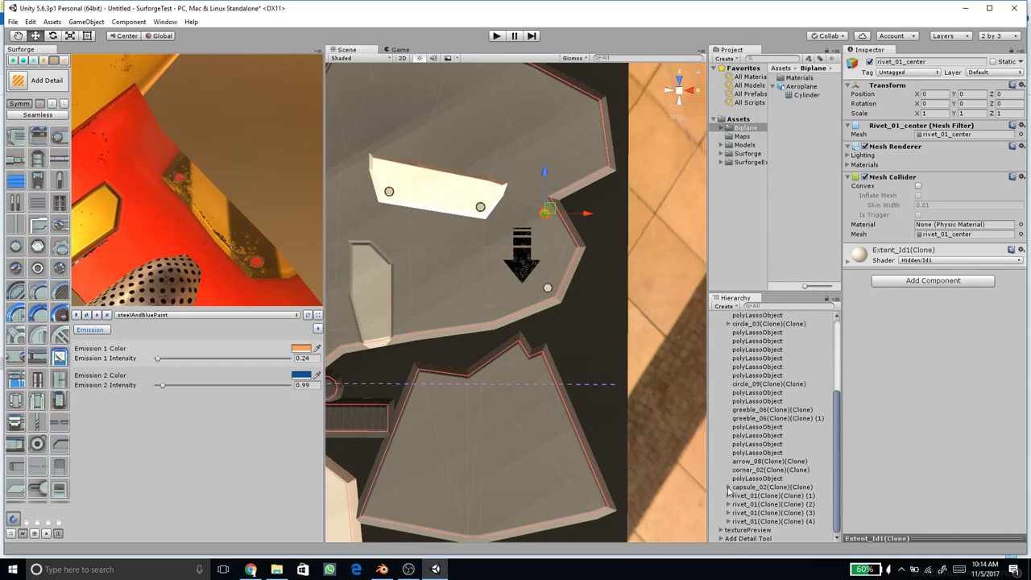
left_click(753, 495)
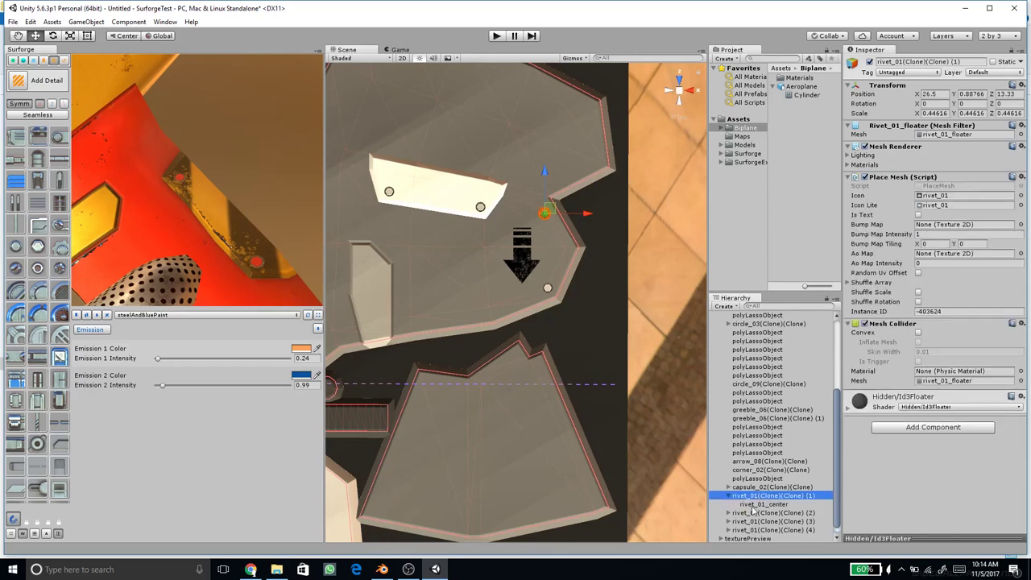
left_click(757, 504)
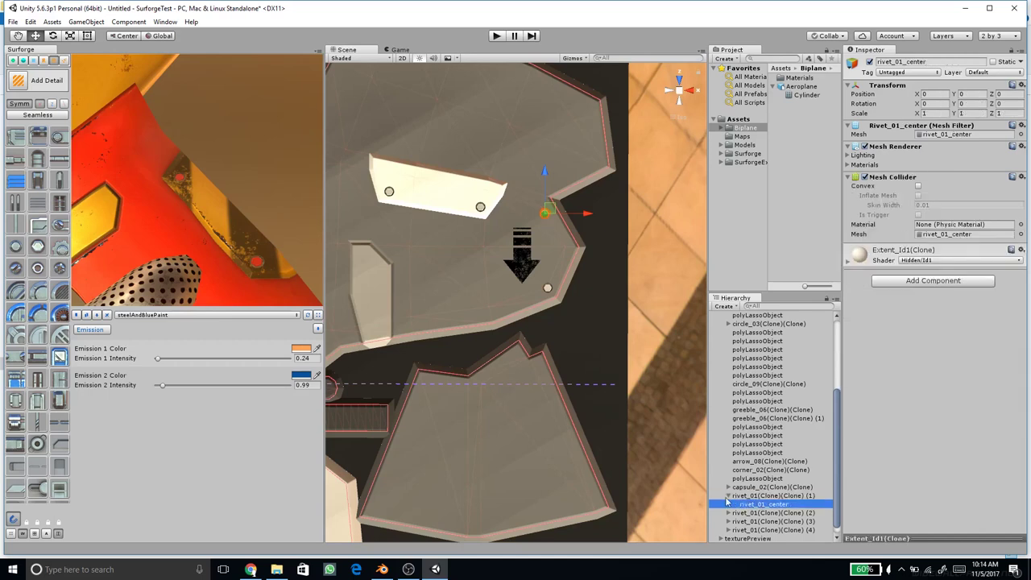
left_click(730, 496)
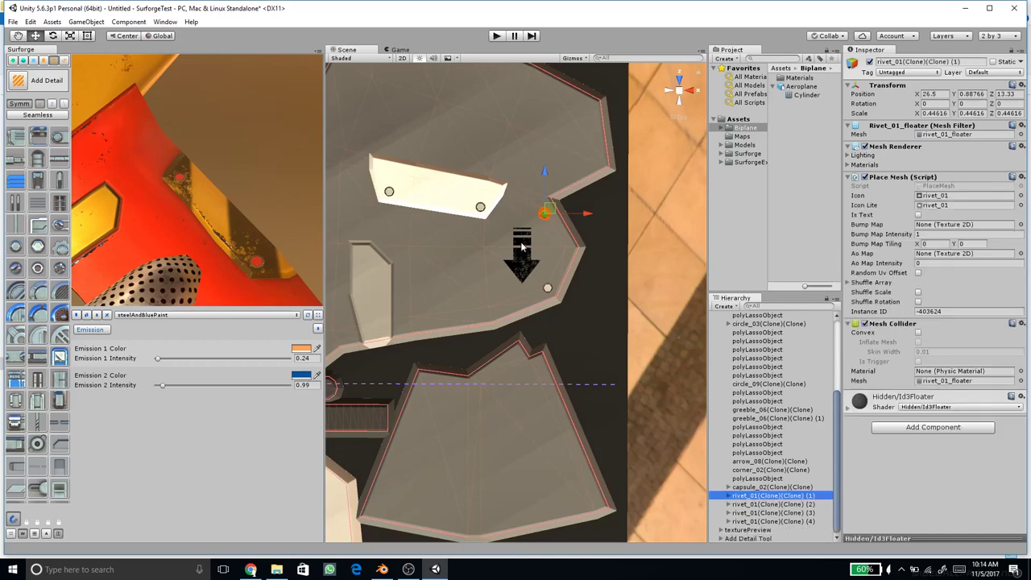
left_click(548, 226)
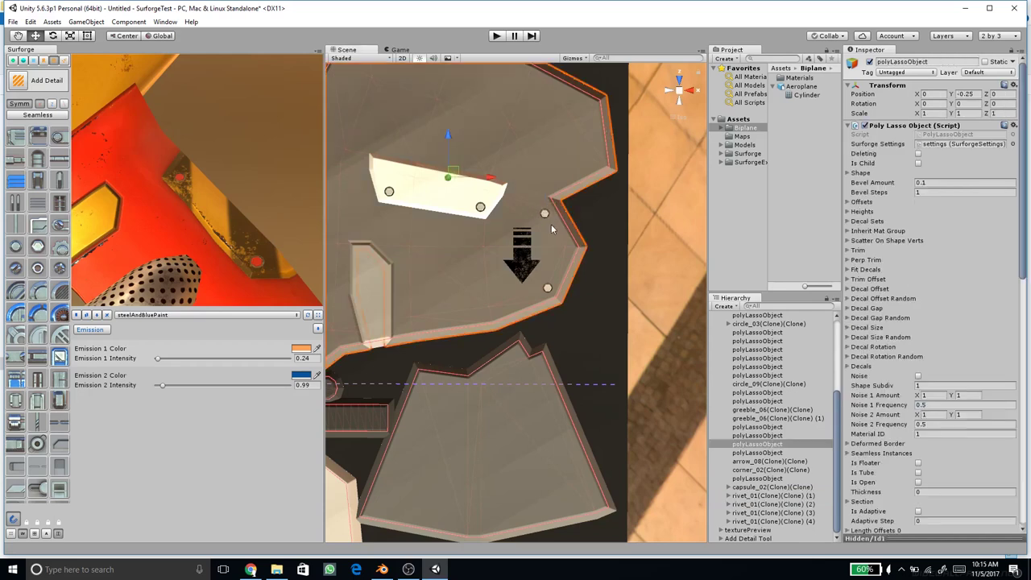
Step: Assign the Hidden/Id3 material to the rivet_01_center pieces of all four rivets on the wing panel
left_click(546, 216)
scroll(548, 219, "up", 2)
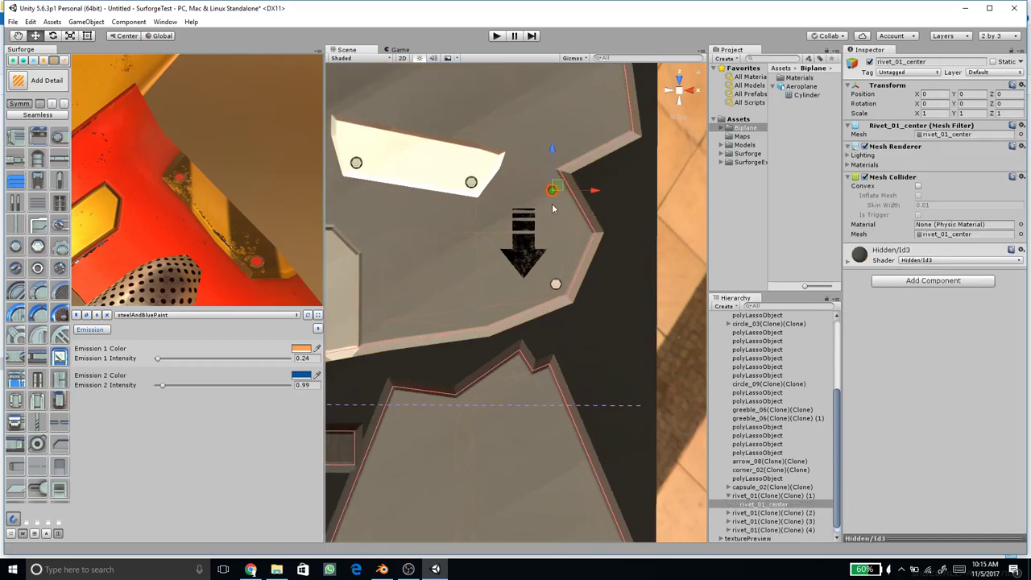
left_click(555, 287)
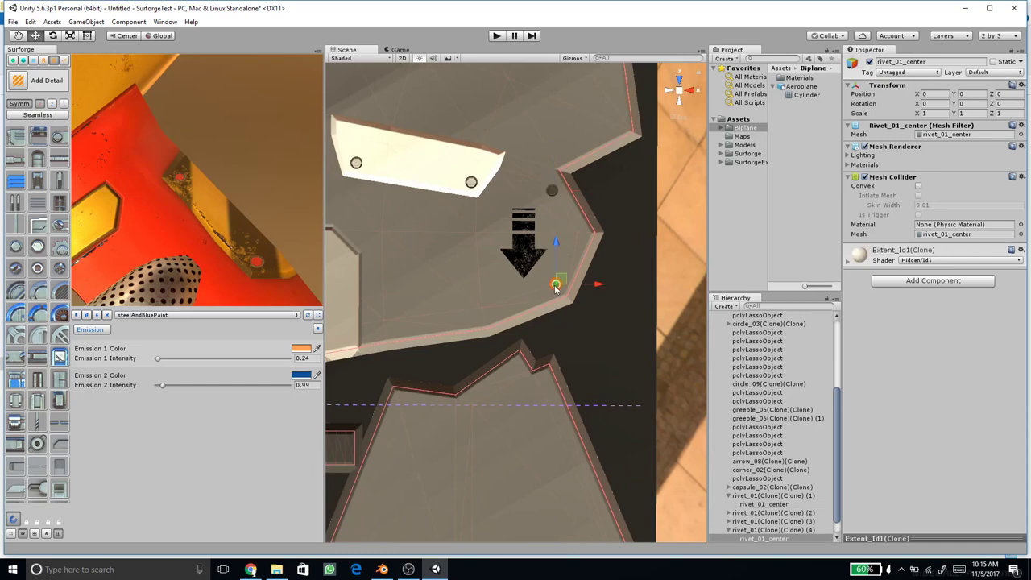
left_click(471, 184)
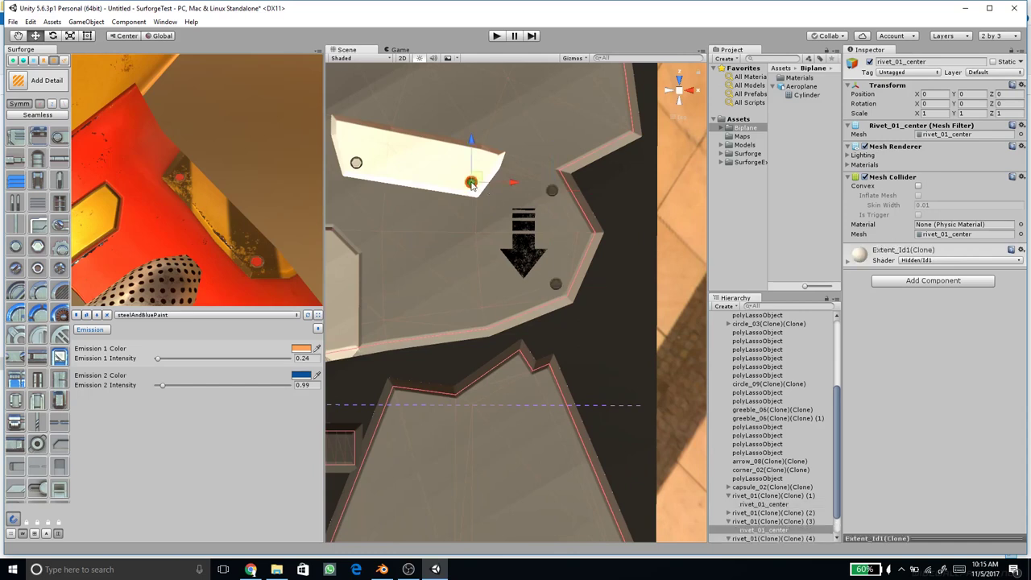
left_click(357, 164)
Step: Render the maps again and examine the recoloured wing rivets in the preview
scroll(528, 258, "down", 1)
mouse_move(196, 178)
left_mouse_down()
mouse_move(190, 159)
mouse_move(205, 166)
left_mouse_up()
key("space")
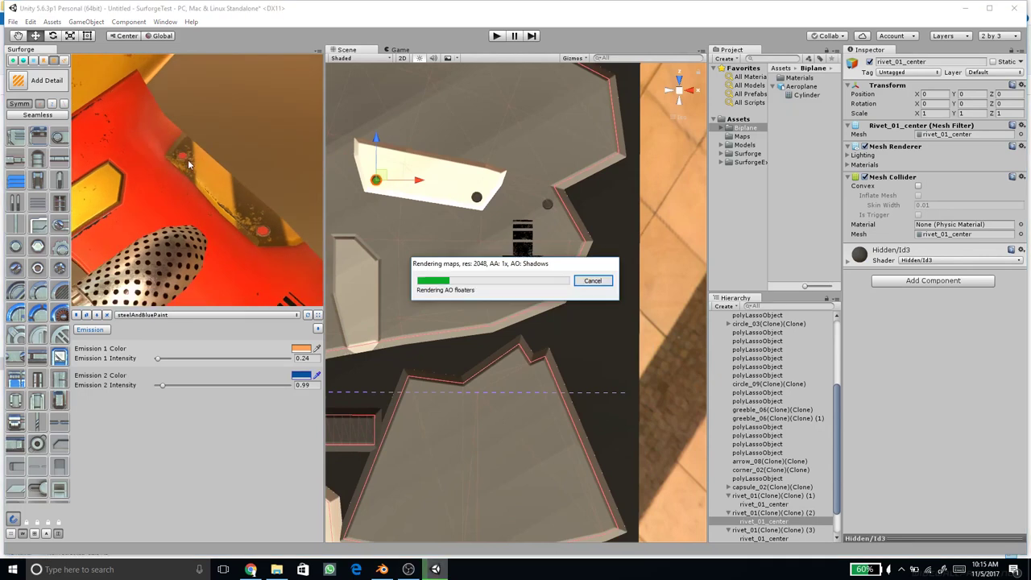
scroll(204, 164, "down", 5)
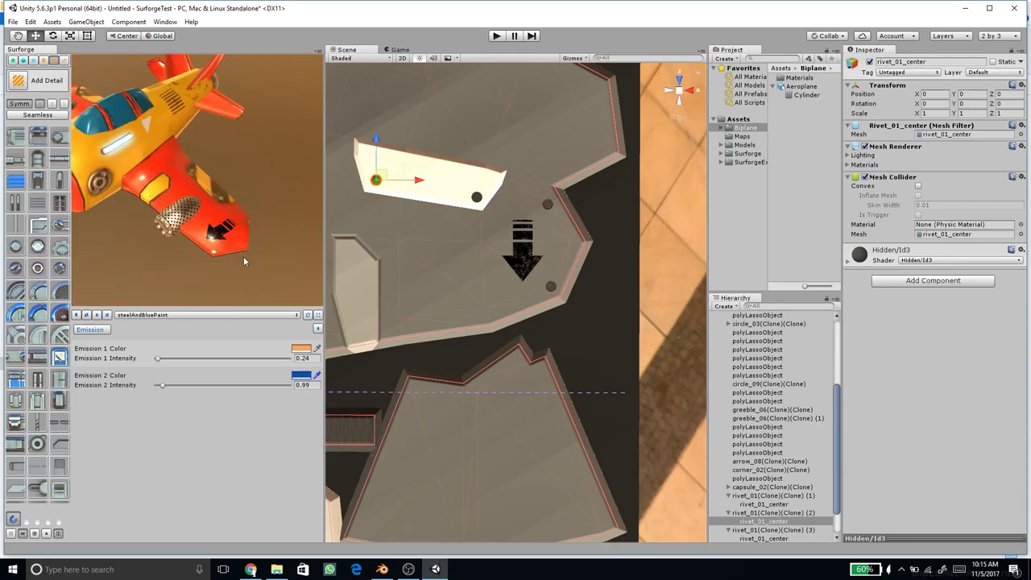
scroll(196, 254, "up", 5)
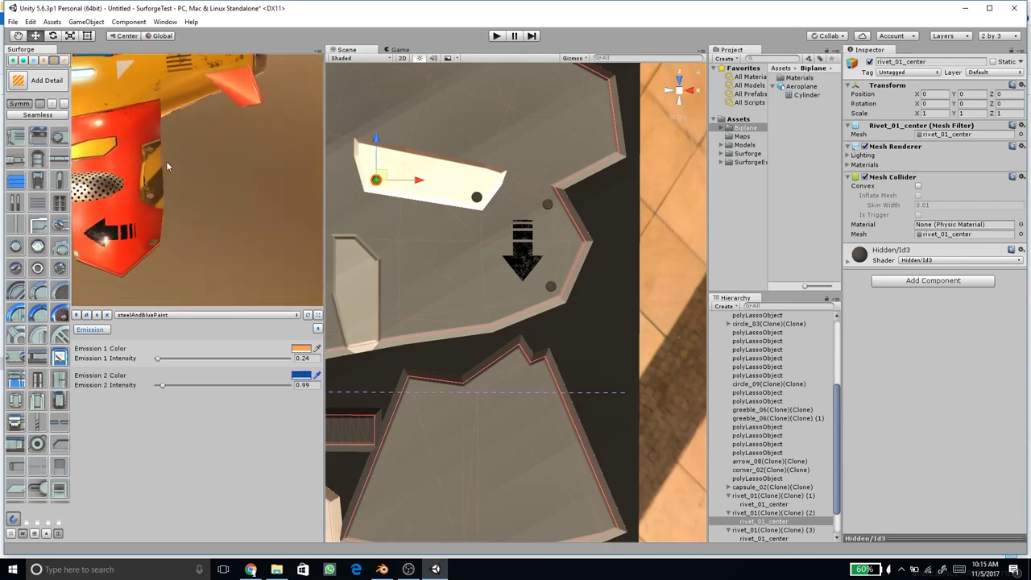
Step: Duplicate rivet_01 (1) twice and place the copies near the wing panel's lower edge, one on each side of the narrow inset
left_click(729, 497)
left_click(728, 505)
left_click(728, 515)
left_click(729, 522)
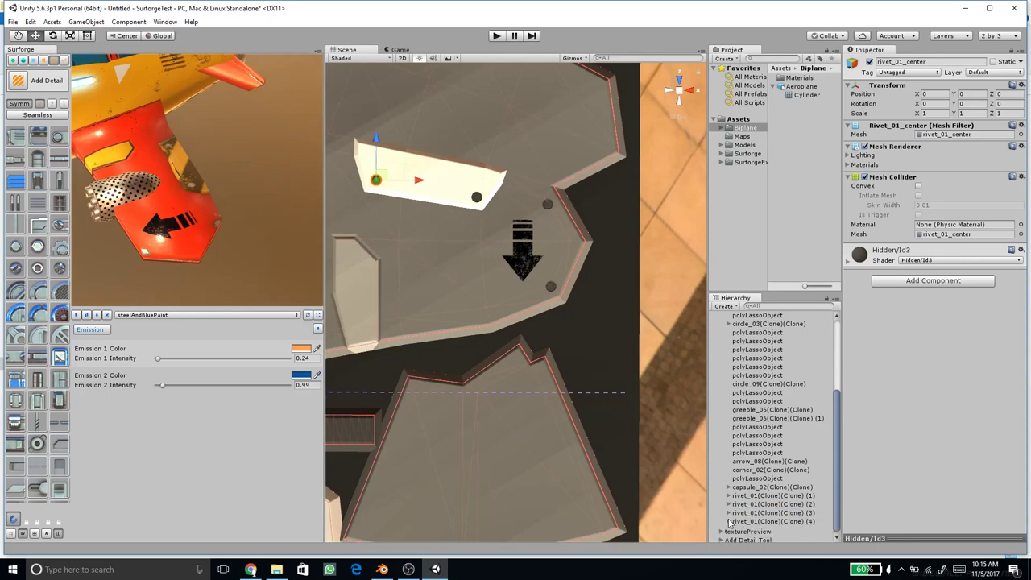
left_click(761, 496)
key("f")
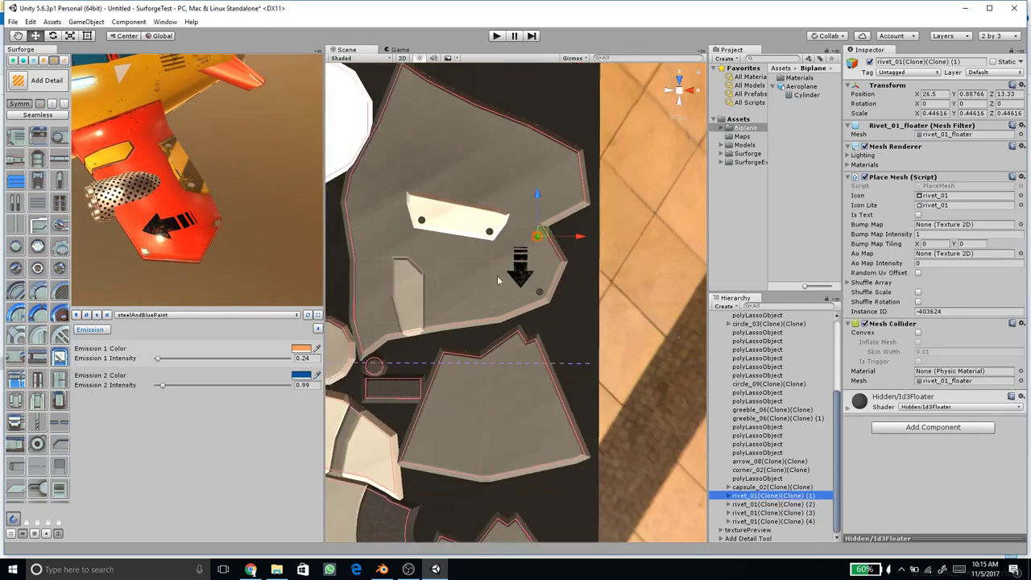
key("ctrl+d")
mouse_move(538, 235)
left_mouse_down()
mouse_move(445, 308)
mouse_move(449, 317)
mouse_move(381, 332)
mouse_move(369, 312)
left_mouse_up()
key("ctrl+d")
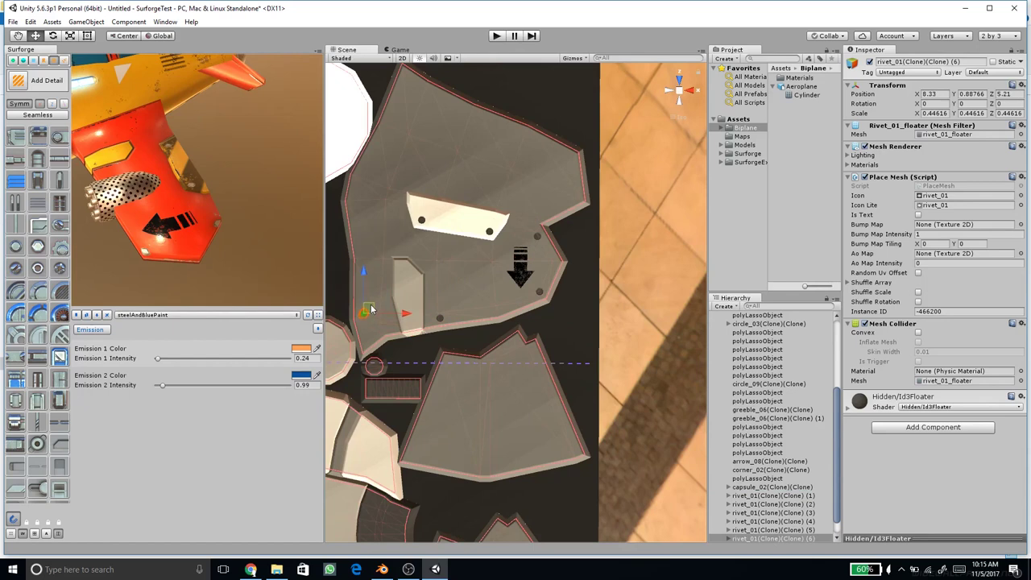
Step: Move rivet_01 (5), beside the narrow inset, away from the wing panel's lower edge to Z 5.91
scroll(169, 251, "down", 3)
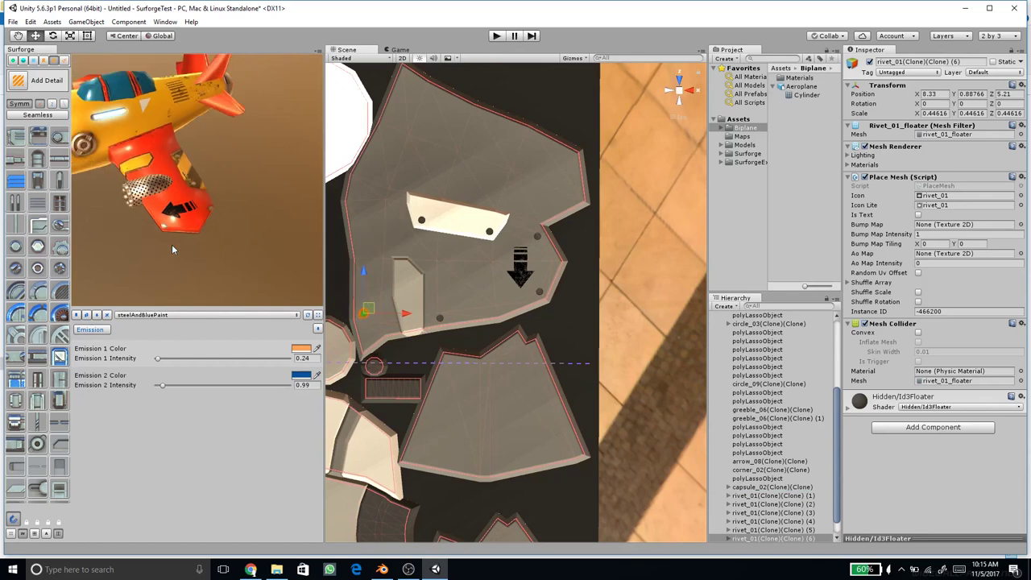
left_click_drag(186, 228, 244, 174)
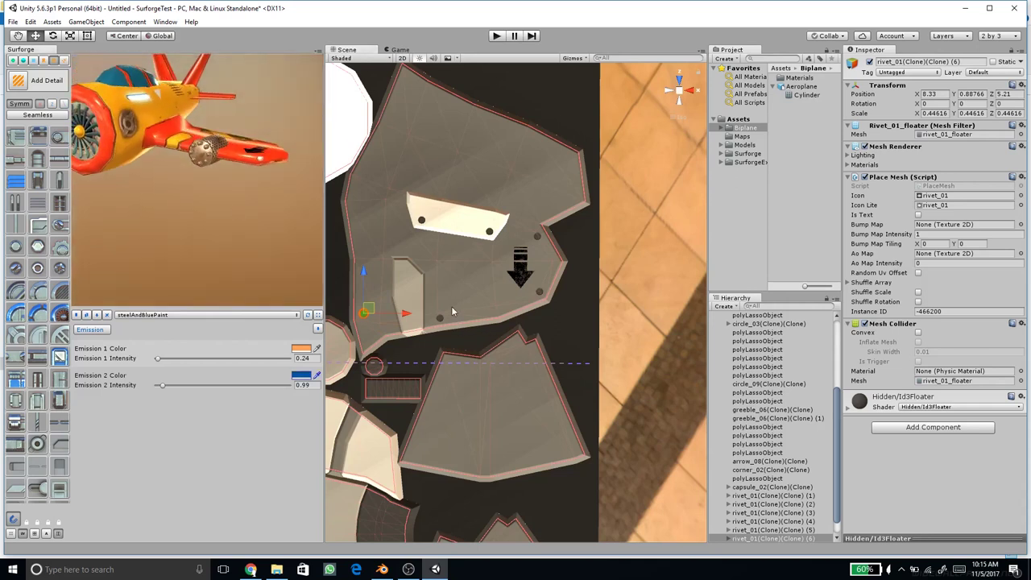
scroll(452, 310, "up", 2)
left_click(777, 496)
left_click(782, 512)
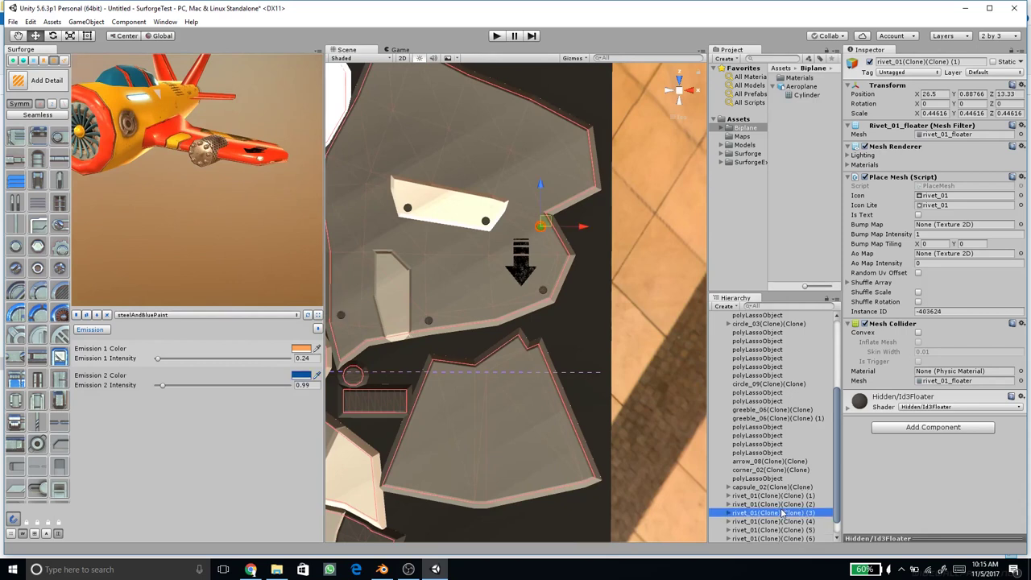
left_click(782, 522)
left_click(782, 531)
left_click_drag(433, 300, 431, 283)
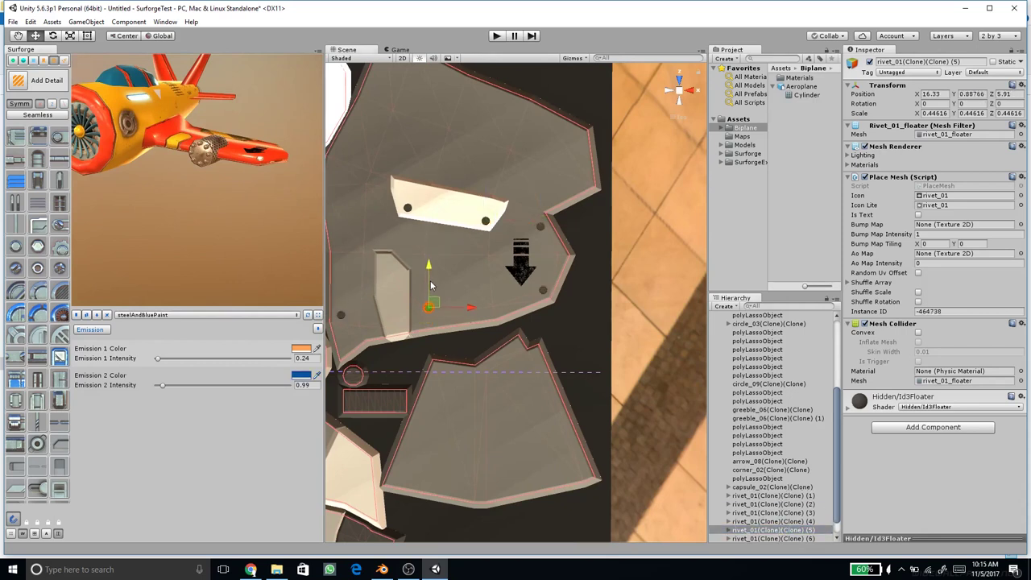
Step: Shift the two rivets beside the arrow inward from the panel border: rivet_01 (4) to X 26.36, Z 8.13 and rivet_01 (1) to X 25.96, Z 13.03
left_click(812, 512)
left_click(802, 504)
left_click(801, 521)
left_click_drag(538, 288, 546, 281)
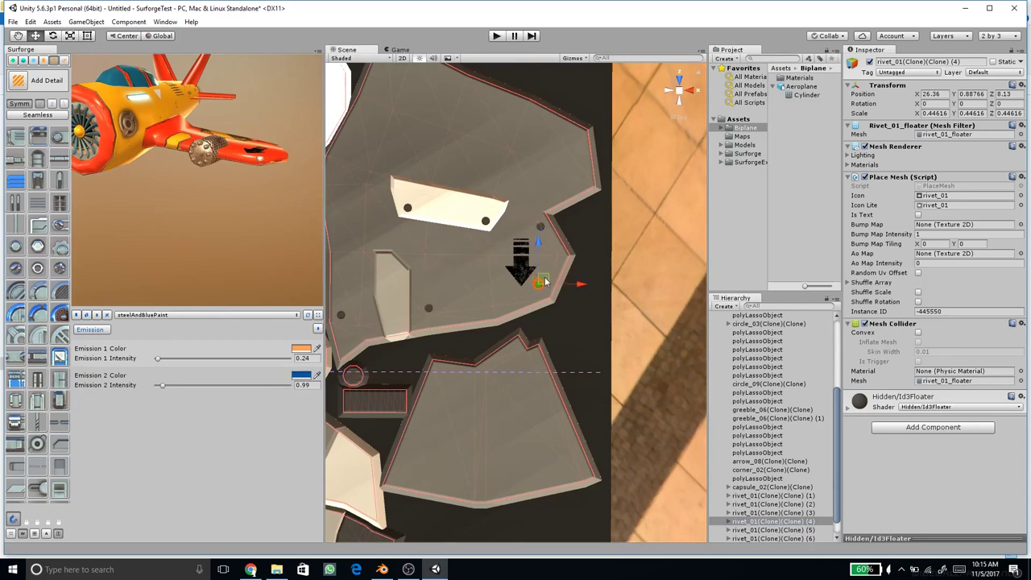
left_click(787, 487)
left_click(791, 495)
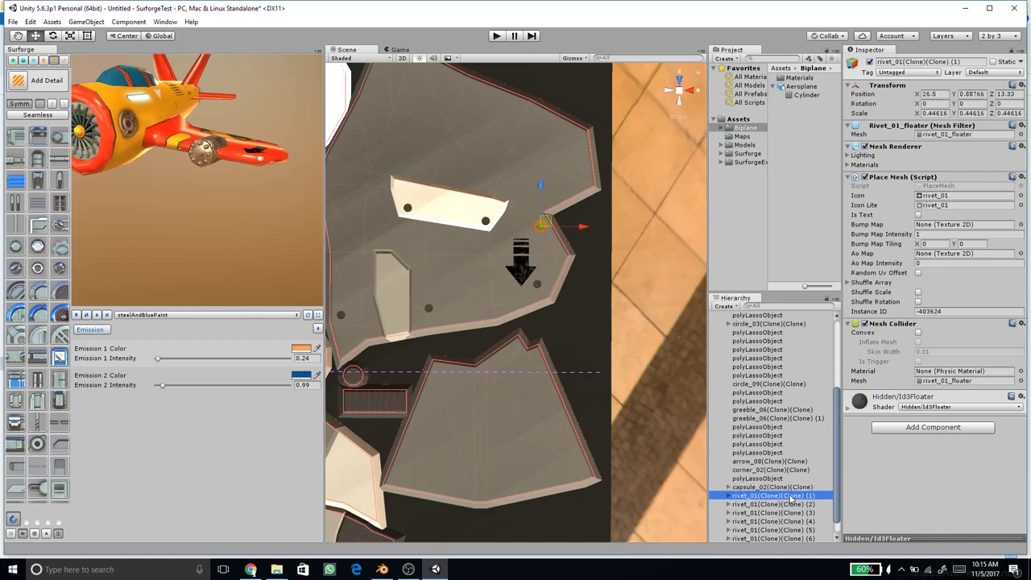
left_click_drag(547, 224, 543, 227)
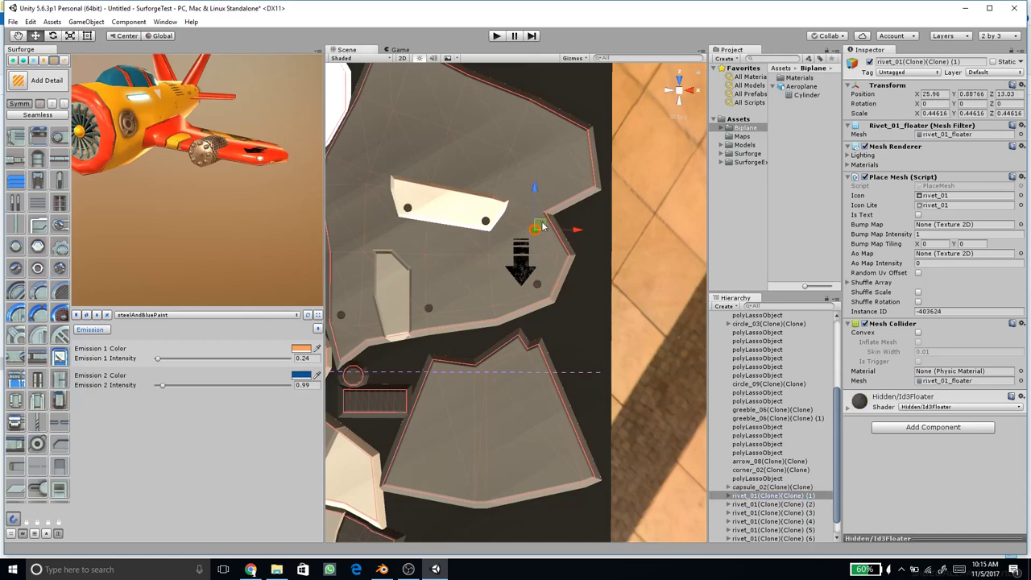
Step: Render the maps again and examine the repositioned rivets around the wing arrow in the preview
left_click_drag(278, 163, 248, 226)
key("space")
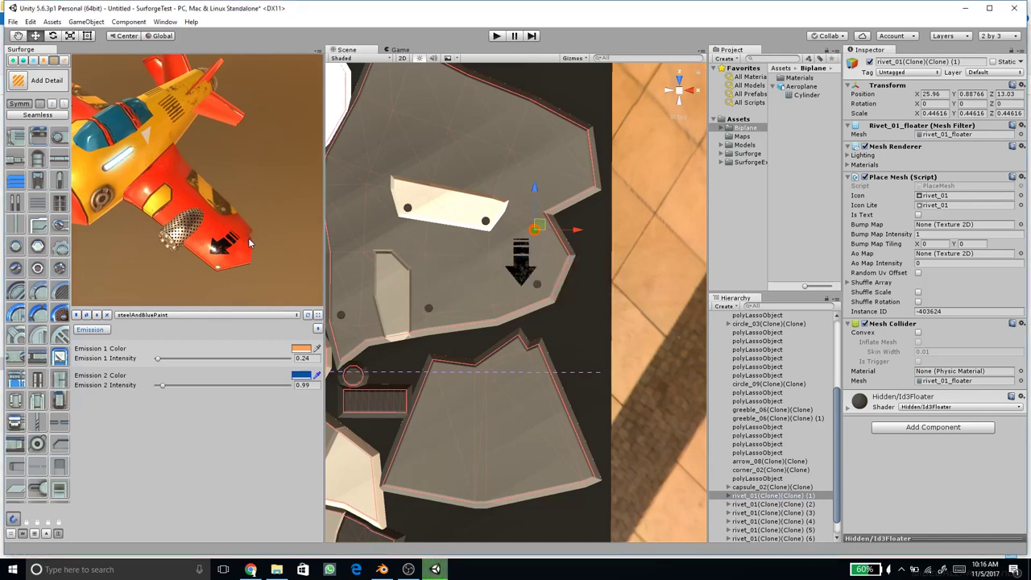
left_click_drag(253, 244, 278, 228)
Step: Duplicate rivet_01 (1) and place the copy near the upper corner of the fuselage panel's white wedge, at X 4.31, Z -22.87
scroll(434, 308, "down", 3)
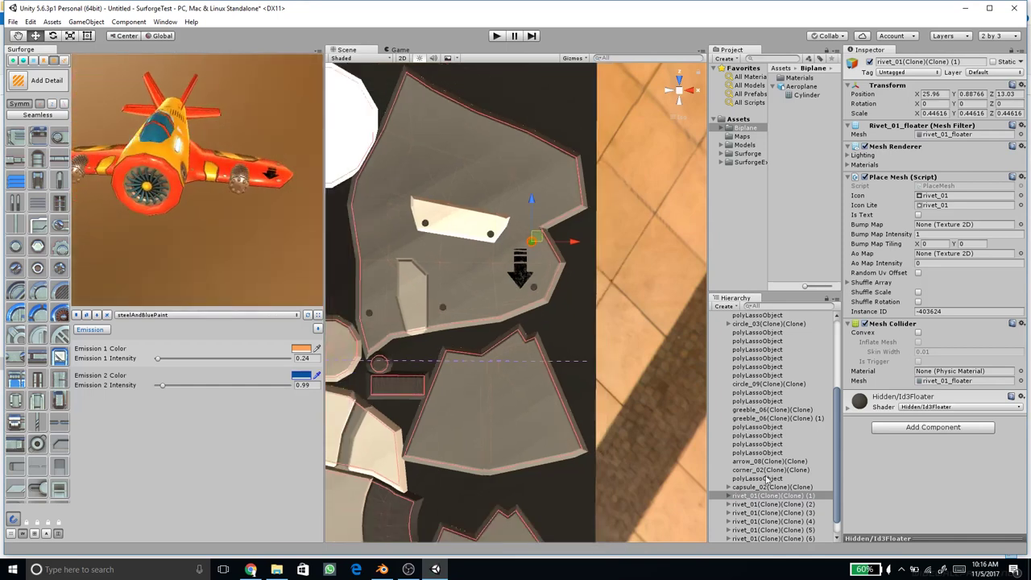
scroll(797, 518, "down", 2)
middle_click_drag(394, 271, 452, 247)
scroll(514, 262, "down", 4)
middle_click_drag(506, 286, 521, 251)
key("ctrl+d")
left_click_drag(601, 190, 432, 467)
middle_click_drag(431, 466, 488, 339)
scroll(473, 358, "up", 6)
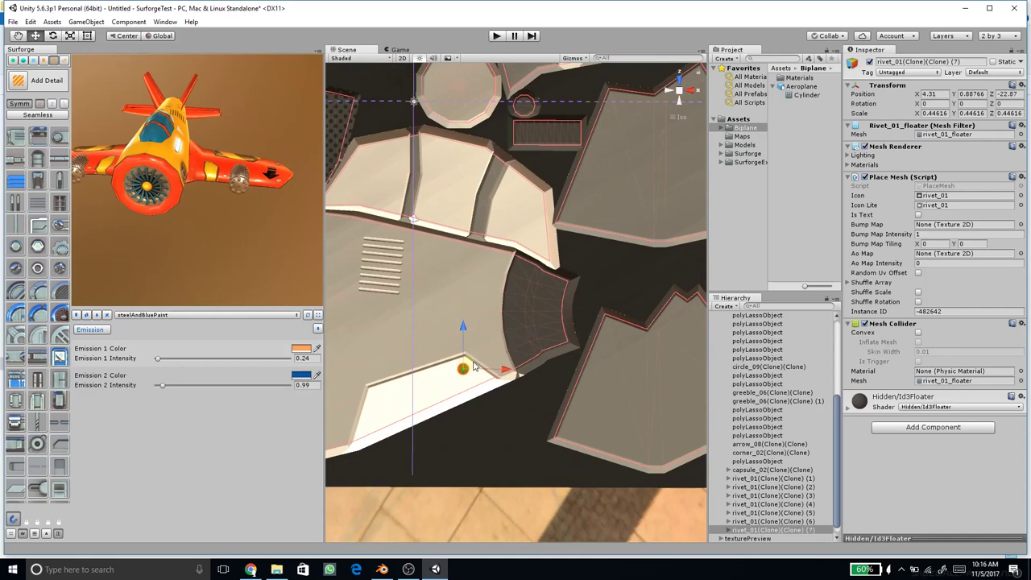
Step: Duplicate the wedge rivet and place the copy at the wedge's other end, at X -2.86, Z -25.47
left_click(475, 367)
middle_click_drag(439, 352, 630, 350)
scroll(627, 353, "down", 3)
middle_click_drag(572, 404, 615, 412)
scroll(576, 405, "down", 3)
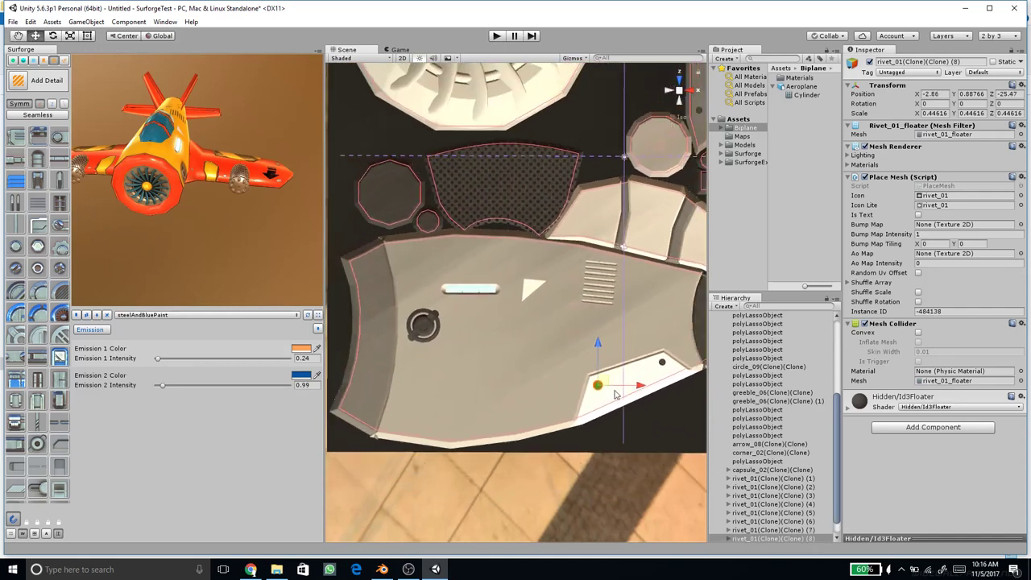
Step: Duplicate the rivet to the lower corner of the fuselage panel's curved nose band and scale the copy down to 0.26203
left_click(598, 387)
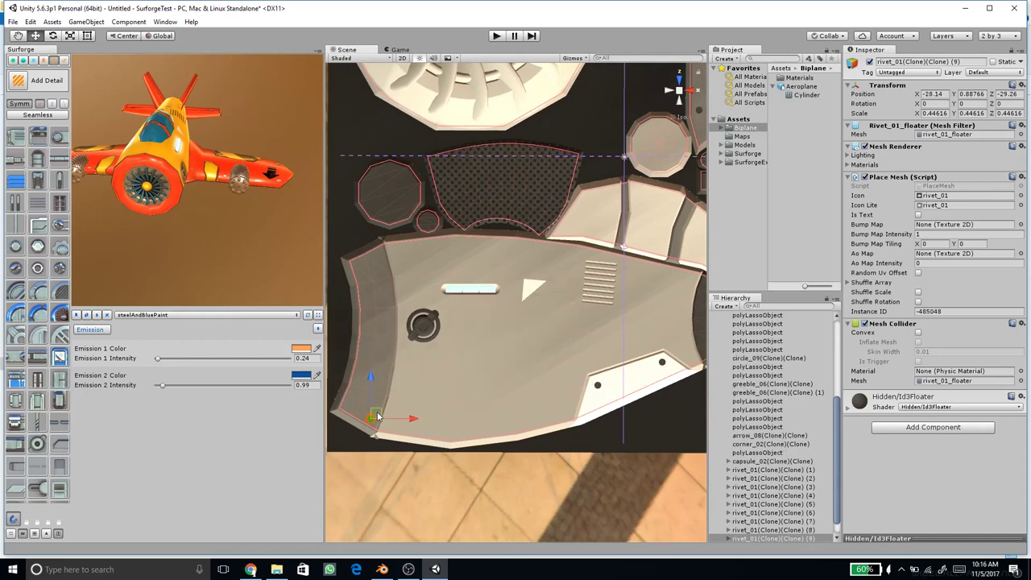
scroll(379, 433, "up", 1)
scroll(379, 433, "up", 1)
middle_click_drag(378, 432, 544, 343)
scroll(534, 358, "up", 4)
left_click_drag(497, 406, 499, 405)
key("r")
mouse_move(495, 409)
left_mouse_down()
mouse_move(473, 403)
mouse_move(502, 410)
mouse_move(522, 348)
left_mouse_up()
key("w")
Step: Duplicate the small rivet six times up the nose band's inner edge, ending at X -27.12, Z -10.87
key("ctrl+d")
middle_click_drag(542, 325, 521, 362)
scroll(521, 363, "up", 1)
key("ctrl+d")
left_click_drag(502, 393, 513, 332)
middle_click_drag(527, 312, 517, 345)
key("ctrl+d")
mouse_move(506, 367)
left_mouse_down()
mouse_move(509, 249)
mouse_move(519, 294)
mouse_move(520, 317)
mouse_move(494, 205)
left_mouse_up()
key("ctrl+d")
key("ctrl+d")
key("ctrl+d")
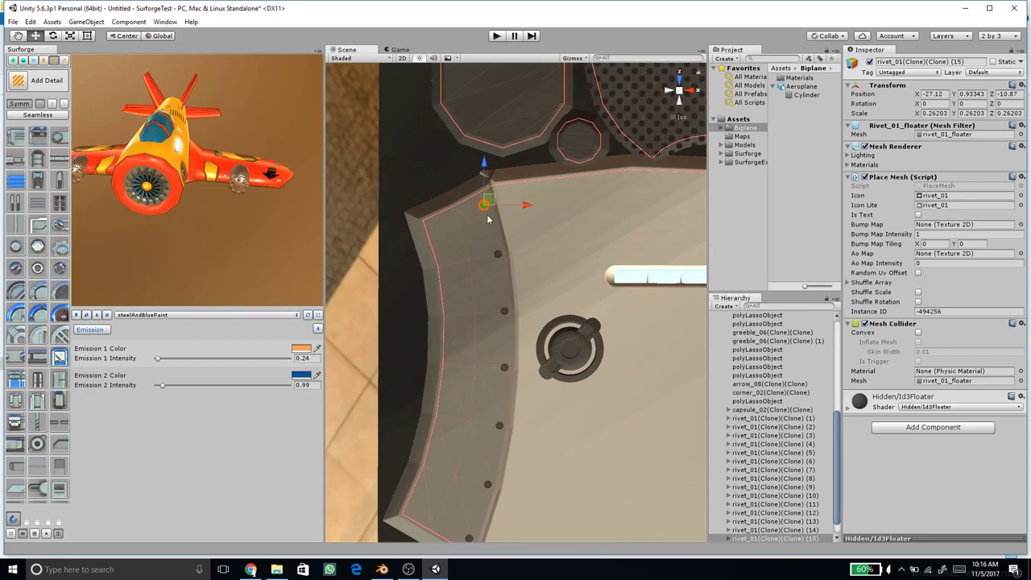
Step: Render the aeroplane's maps at 1024 resolution to update the preview with the nose rivets
scroll(487, 219, "down", 4)
left_click_drag(292, 240, 183, 190)
scroll(182, 190, "down", 2)
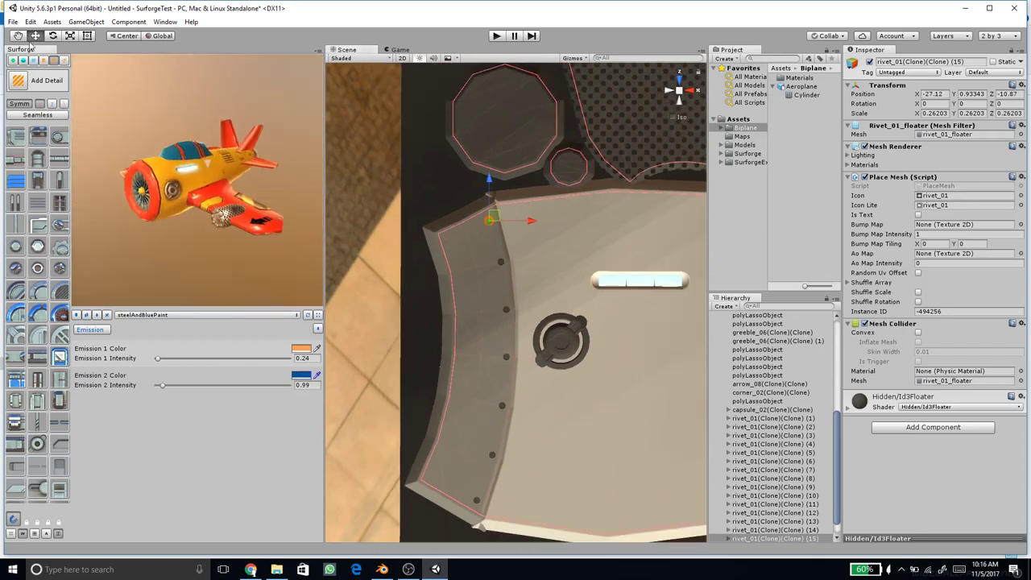
left_click(44, 60)
left_click(40, 104)
left_click(50, 114)
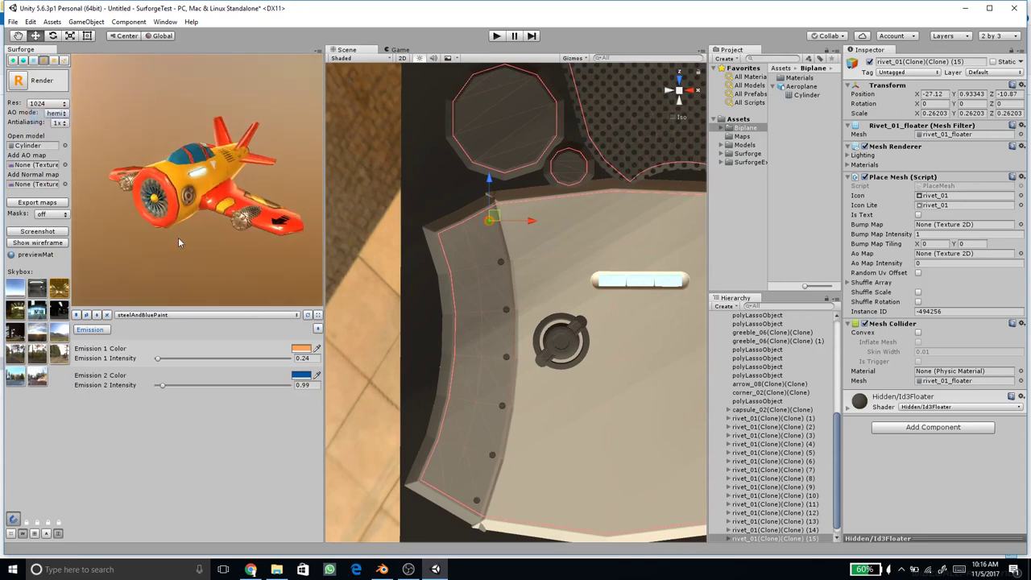
Step: Examine the nose rivets, fuselage details and tail fins on the aeroplane preview from several angles
scroll(212, 235, "up", 6)
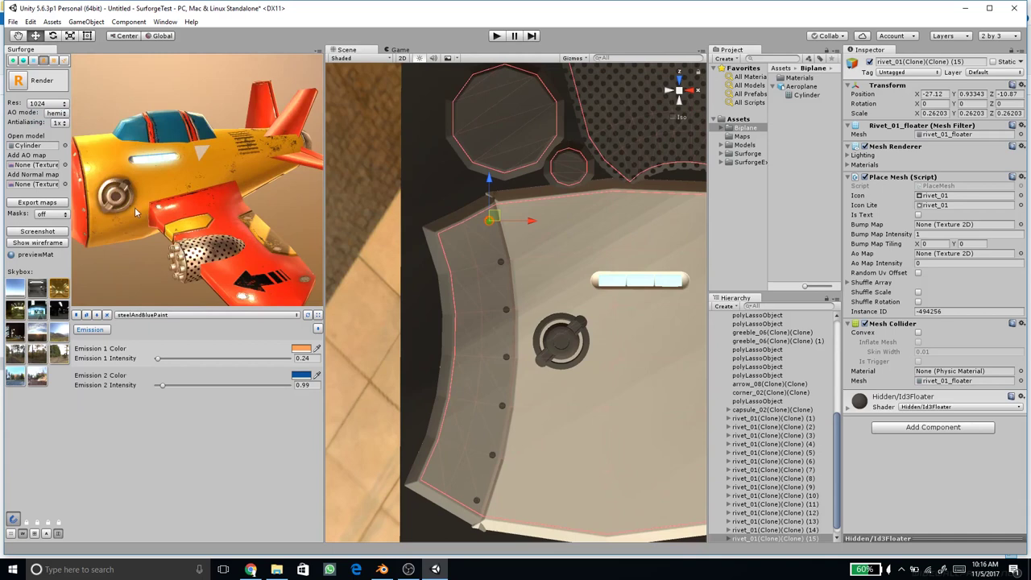
scroll(193, 211, "down", 4)
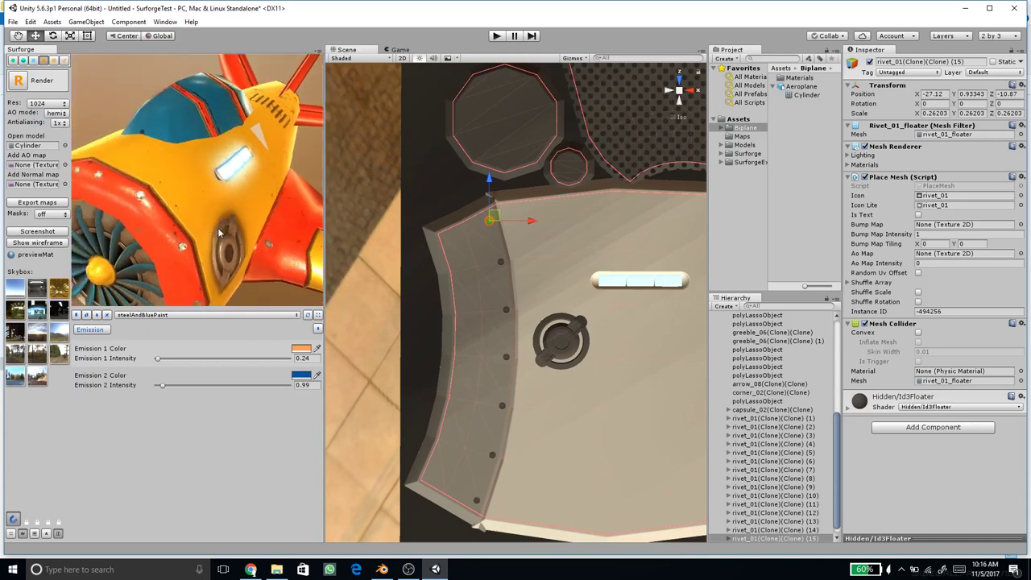
left_click_drag(193, 210, 278, 229)
scroll(202, 206, "down", 5)
left_click_drag(203, 207, 332, 183)
scroll(265, 216, "down", 1)
left_click_drag(265, 216, 280, 231)
middle_click_drag(281, 231, 230, 216)
scroll(231, 215, "up", 4)
left_click_drag(234, 210, 282, 201)
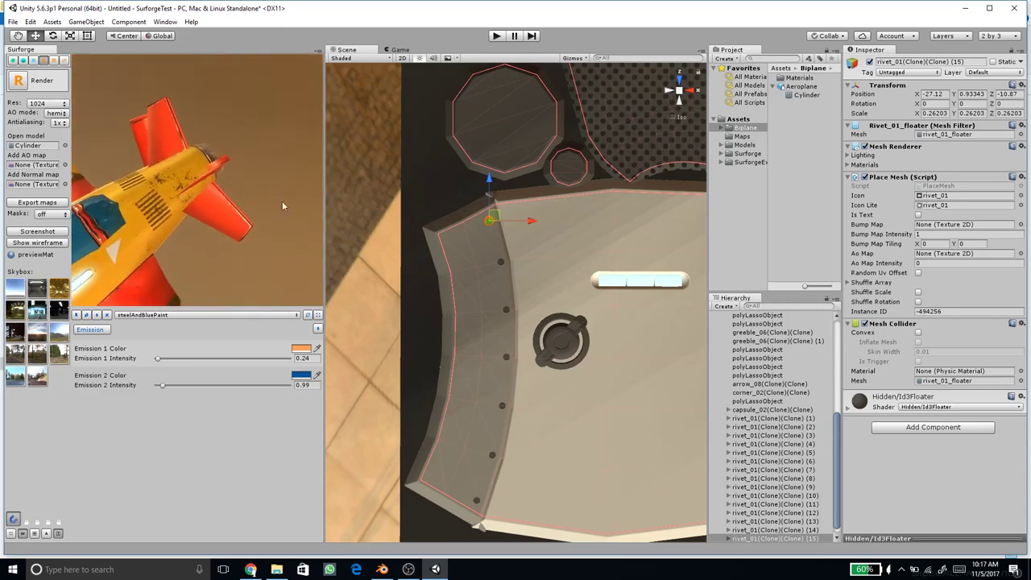
Step: Place the triangular E2 warning sign, sign_01, on the lower tail fin panel
scroll(506, 334, "down", 7)
scroll(564, 314, "down", 4)
middle_click_drag(595, 317, 532, 317)
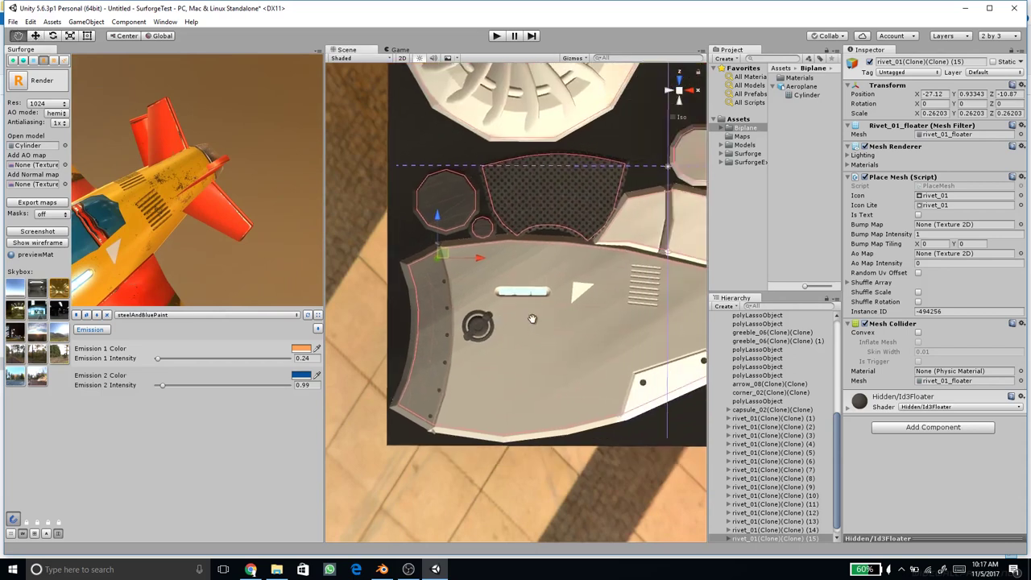
middle_click_drag(632, 322, 527, 317)
middle_click_drag(694, 334, 497, 324)
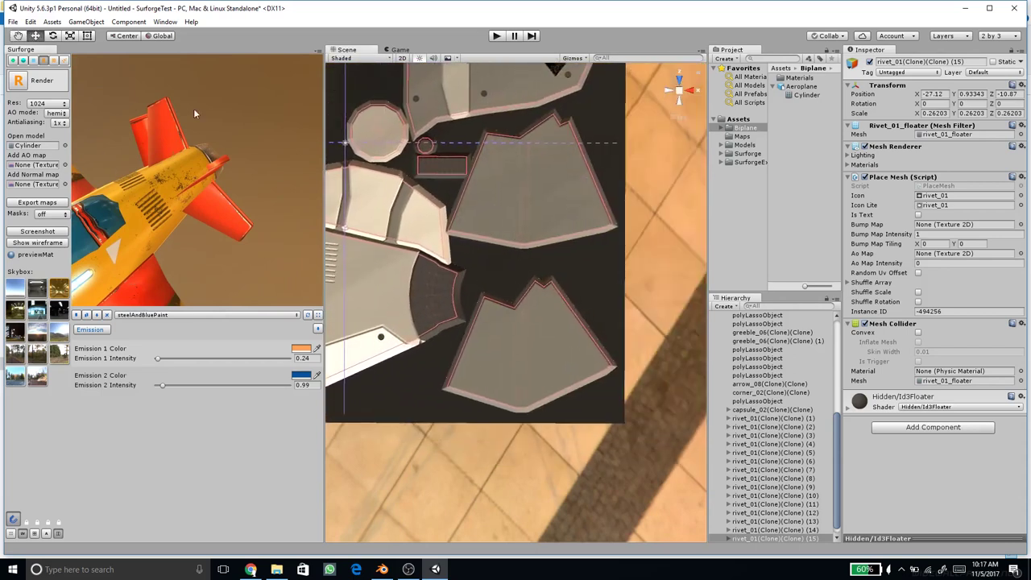
left_click(479, 353)
left_click(55, 61)
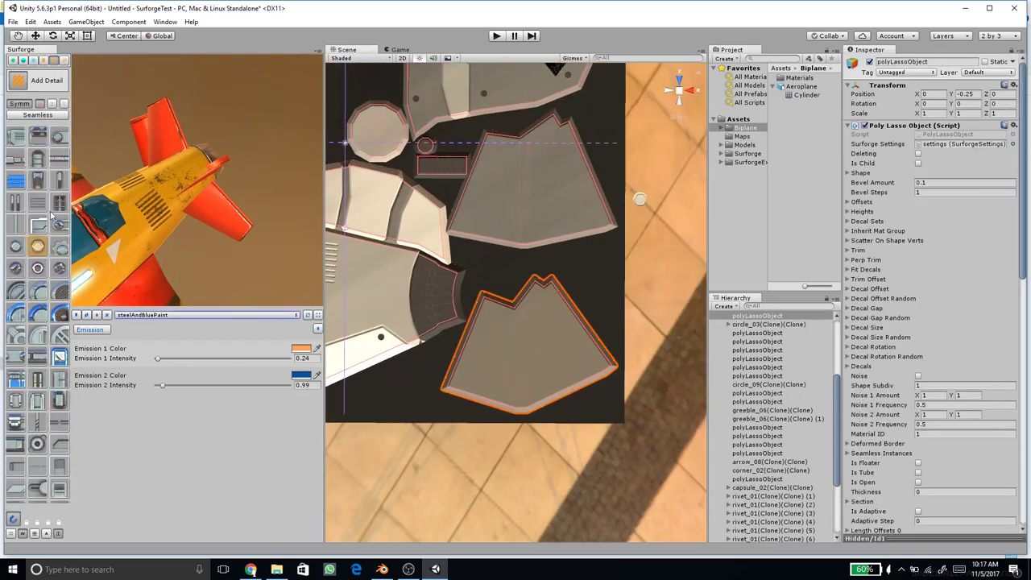
scroll(37, 338, "down", 5)
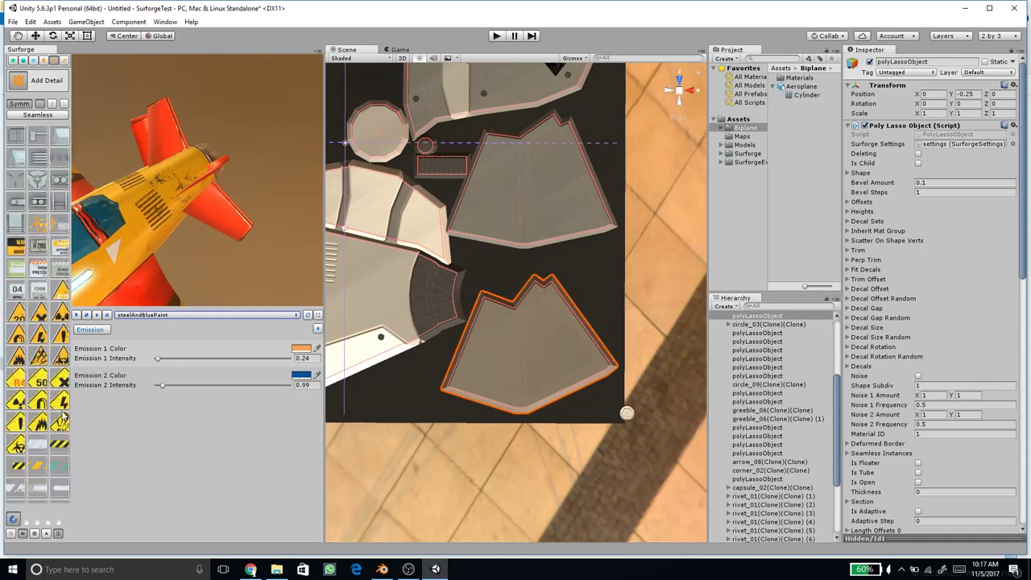
left_click(61, 296)
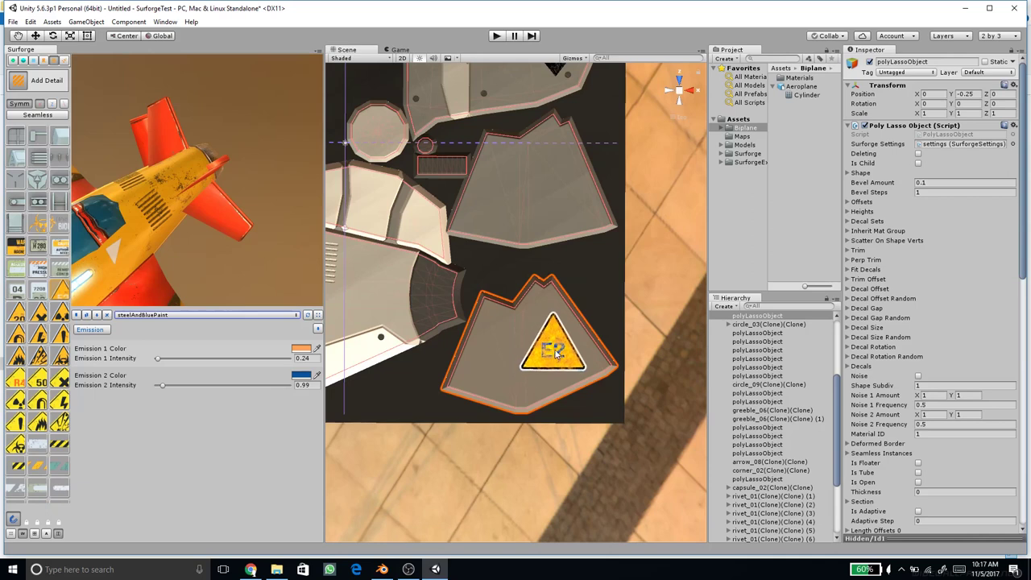
left_click(552, 352)
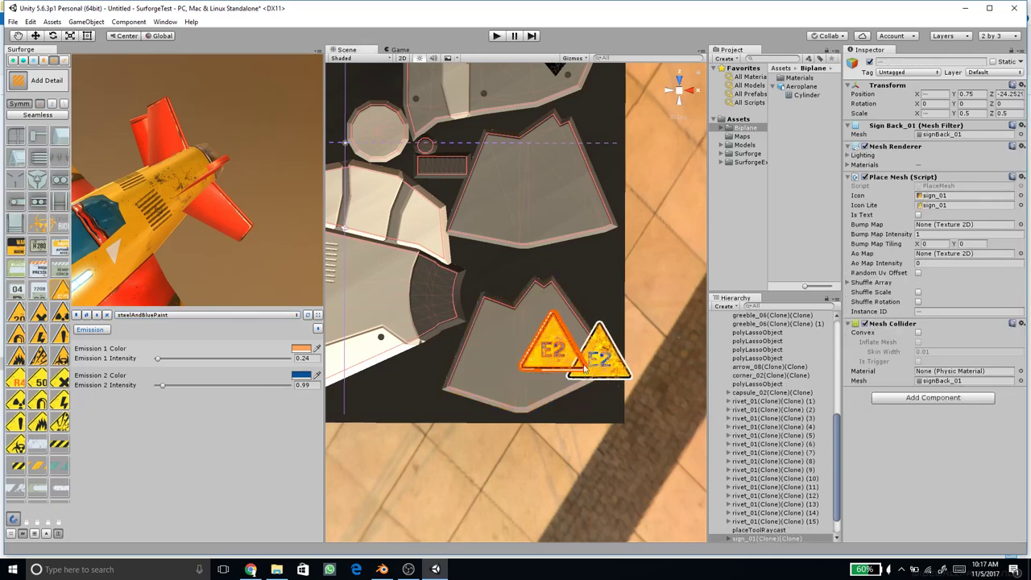
Step: Rotate the whole E2 sign to Y -18.874 and scale it down to about 0.382
key("w")
left_click(556, 360)
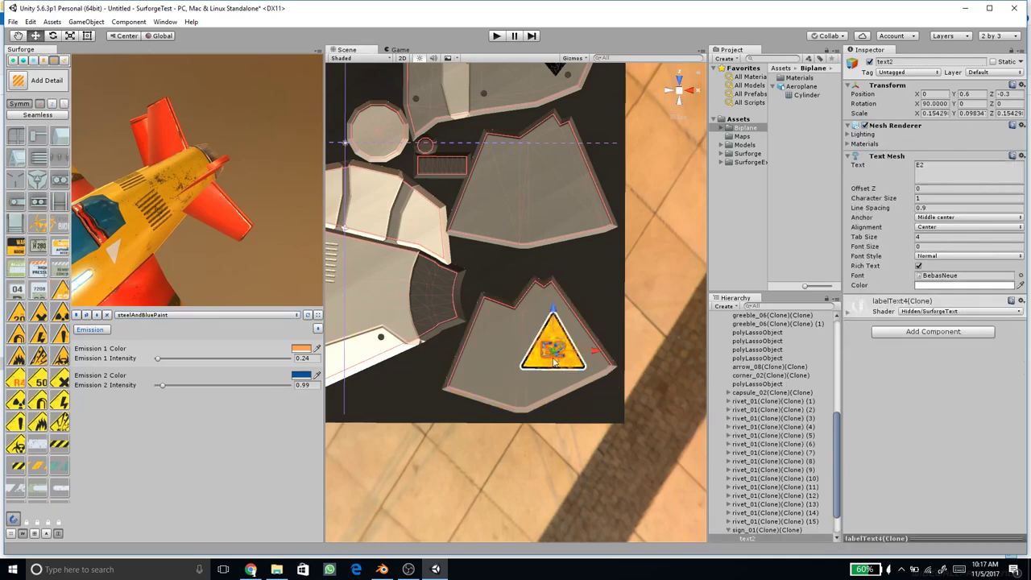
scroll(765, 443, "down", 2)
left_click(730, 497)
left_click(729, 496)
key("r")
key("e")
left_click_drag(587, 316, 562, 301)
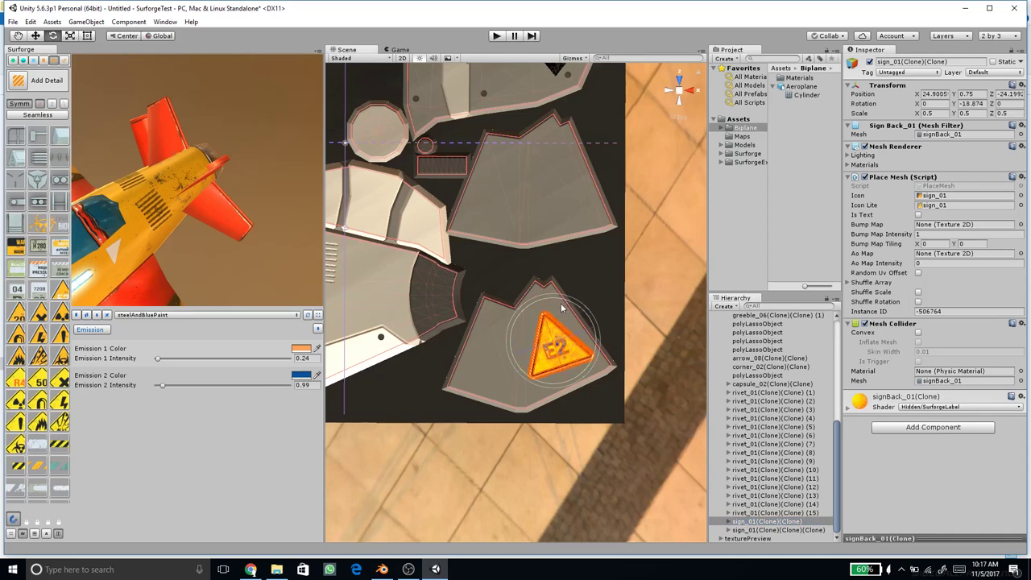
key("r")
left_click_drag(557, 344, 550, 357)
Step: Check the E2 sign on the tail fin in the preview and rotate it further to Y -25.453
left_click_drag(211, 264, 163, 137)
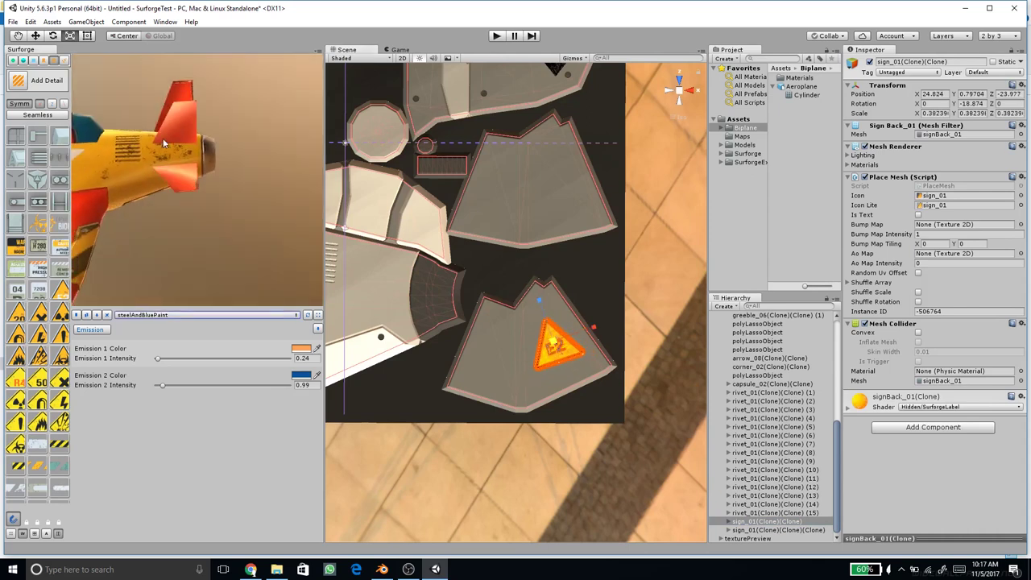
left_click_drag(173, 176, 188, 140)
scroll(199, 130, "up", 3)
left_click_drag(208, 173, 233, 189)
left_click_drag(176, 170, 234, 188)
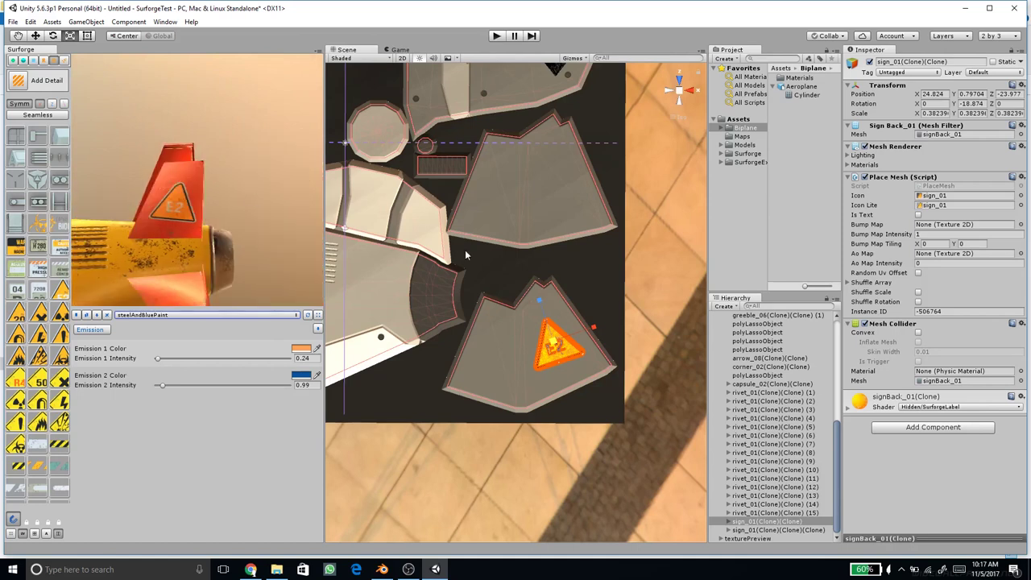
key("e")
left_click_drag(575, 306, 561, 305)
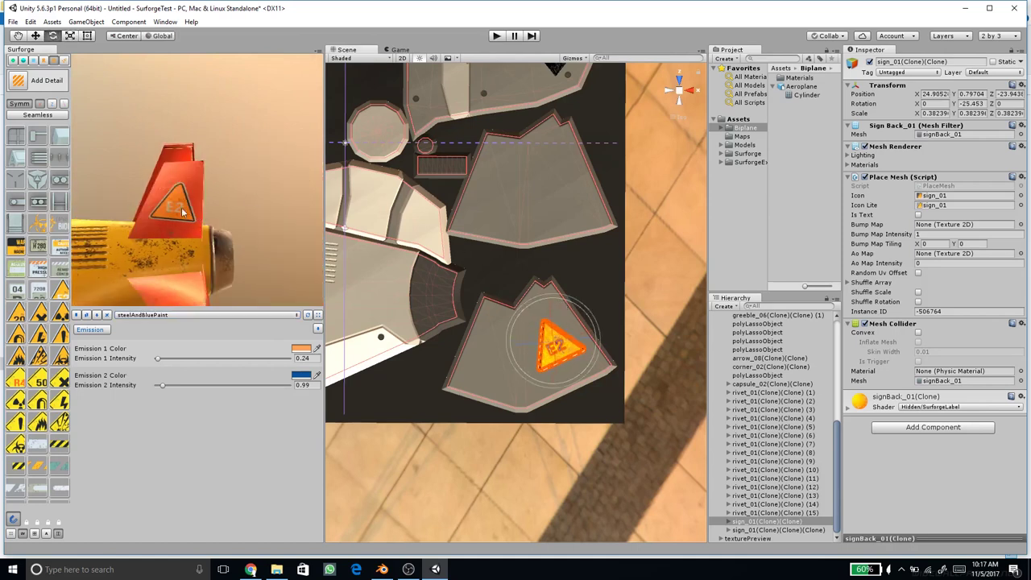
left_click_drag(179, 197, 260, 265)
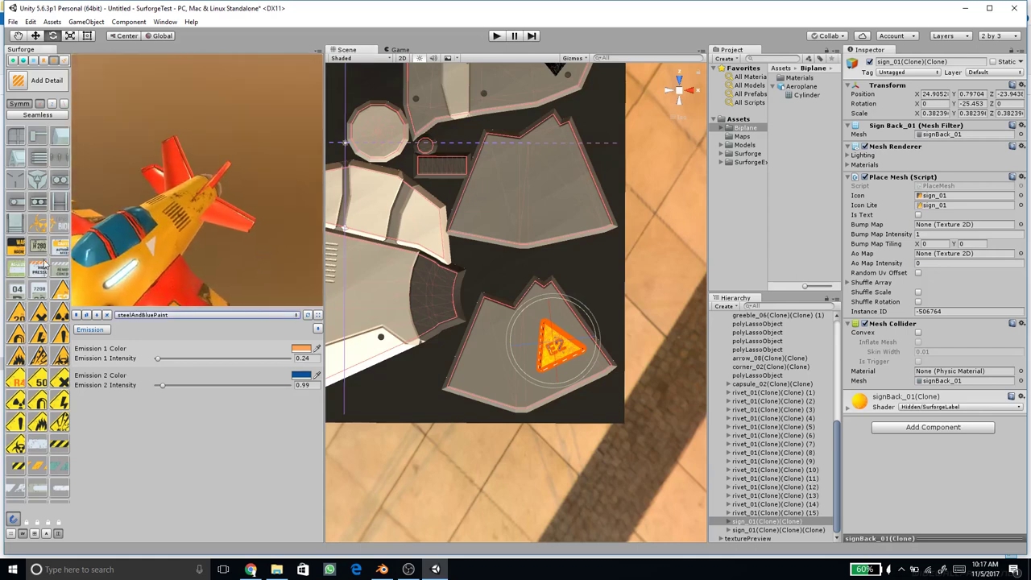
Step: Place the greeble_29 vent detail on the upper tail fin panel and select it for scaling
left_click(556, 221)
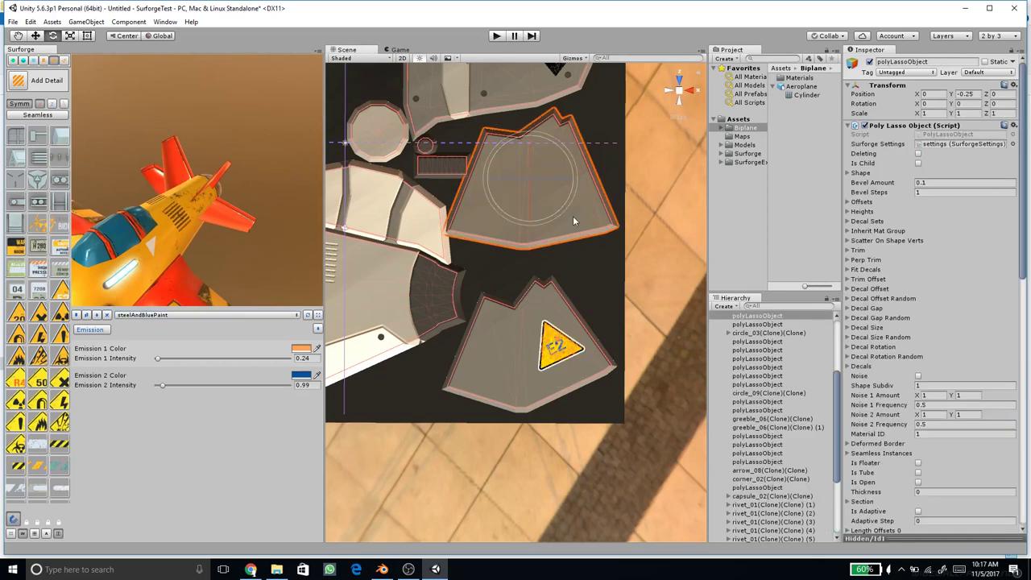
scroll(53, 298, "up", 6)
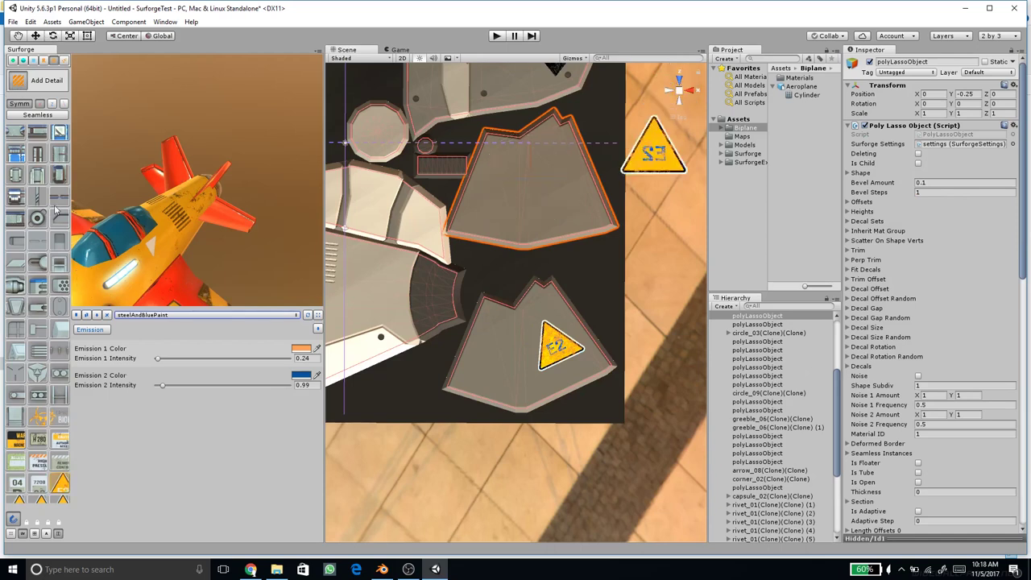
left_click(62, 286)
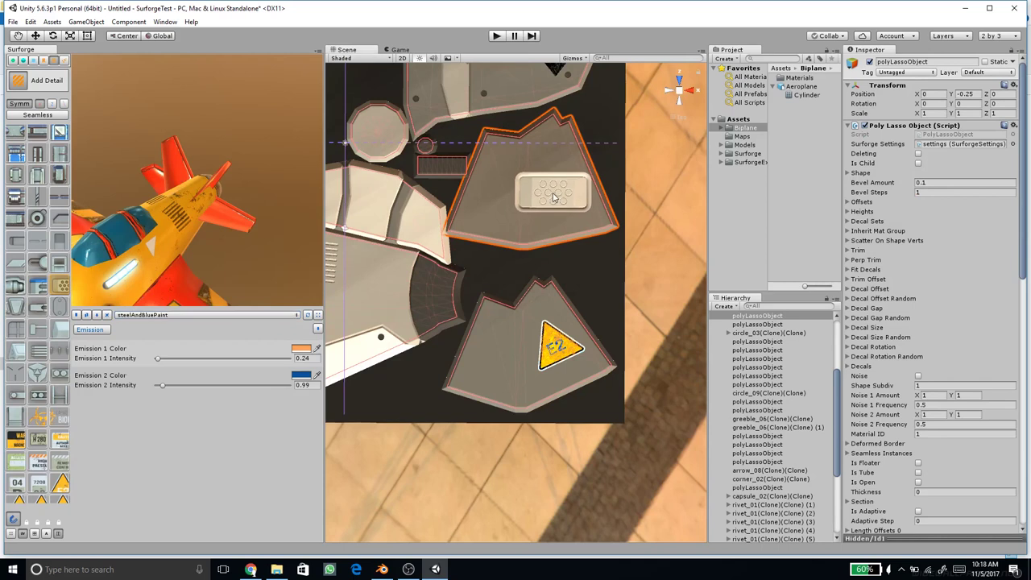
left_click(552, 195)
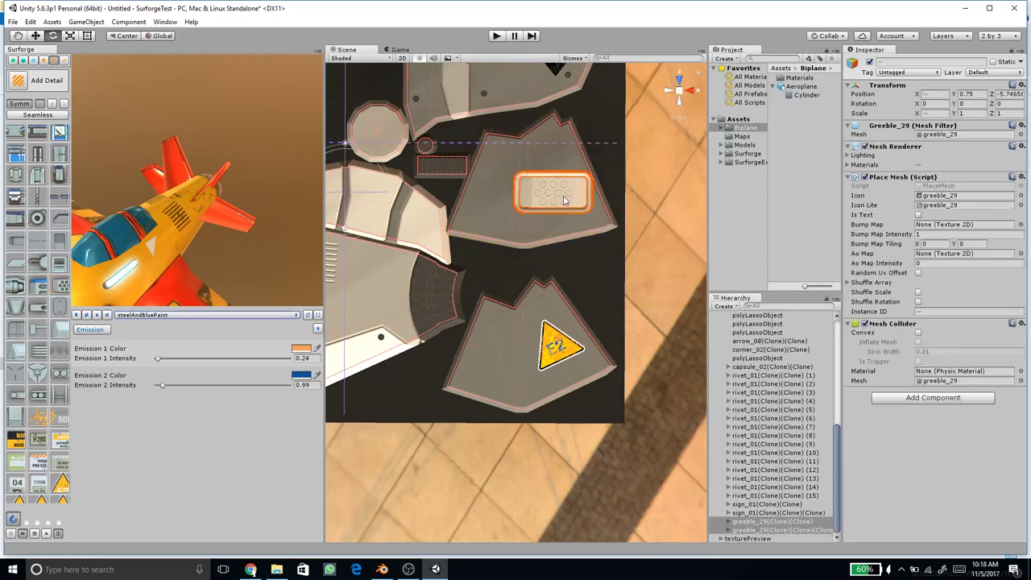
middle_click_drag(586, 201, 566, 210)
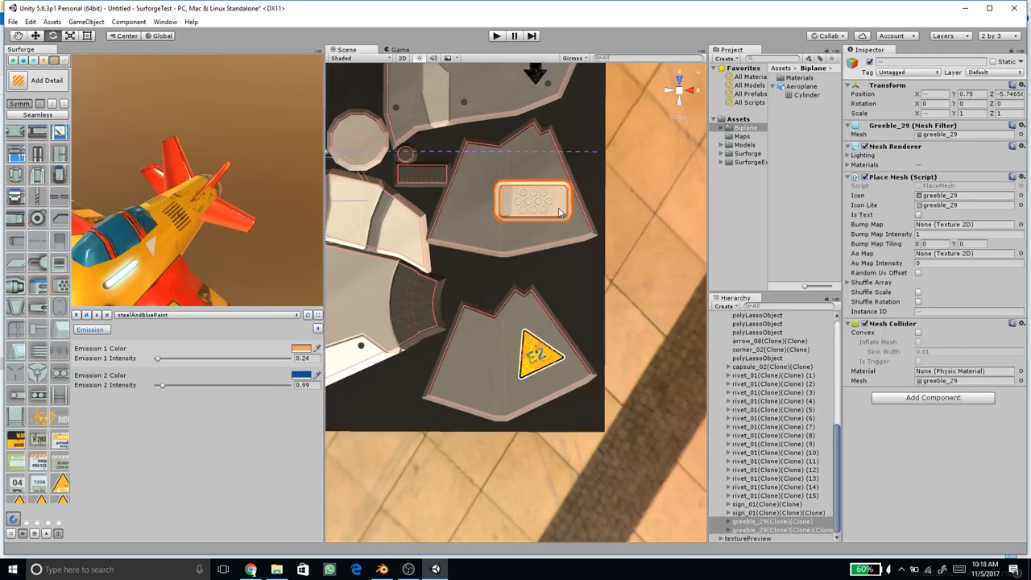
key("r")
left_click(556, 211)
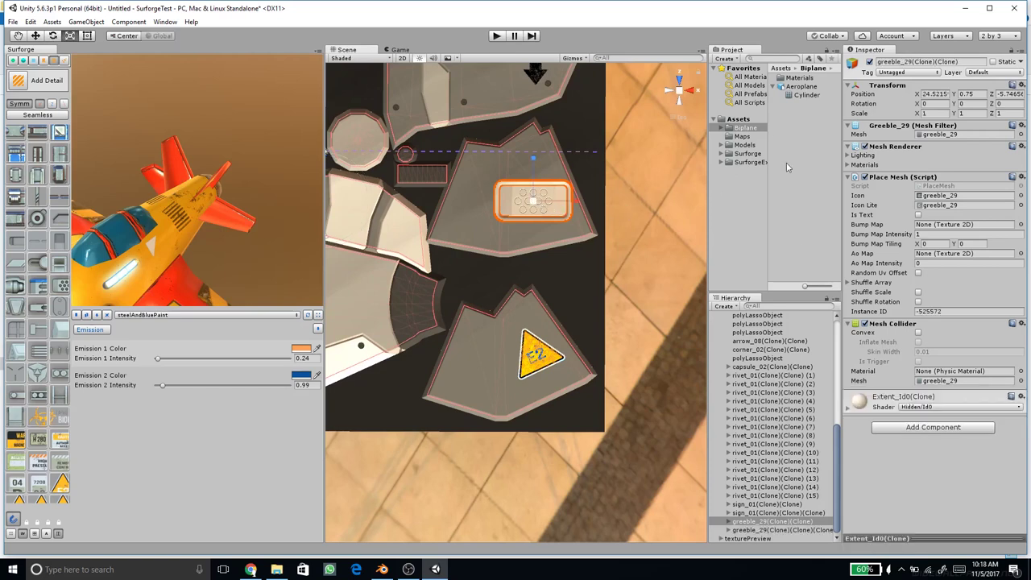
Step: Delete the mirrored copies of greeble_29 and the E2 sign from the opposite half of the texture sheet
left_click(773, 531)
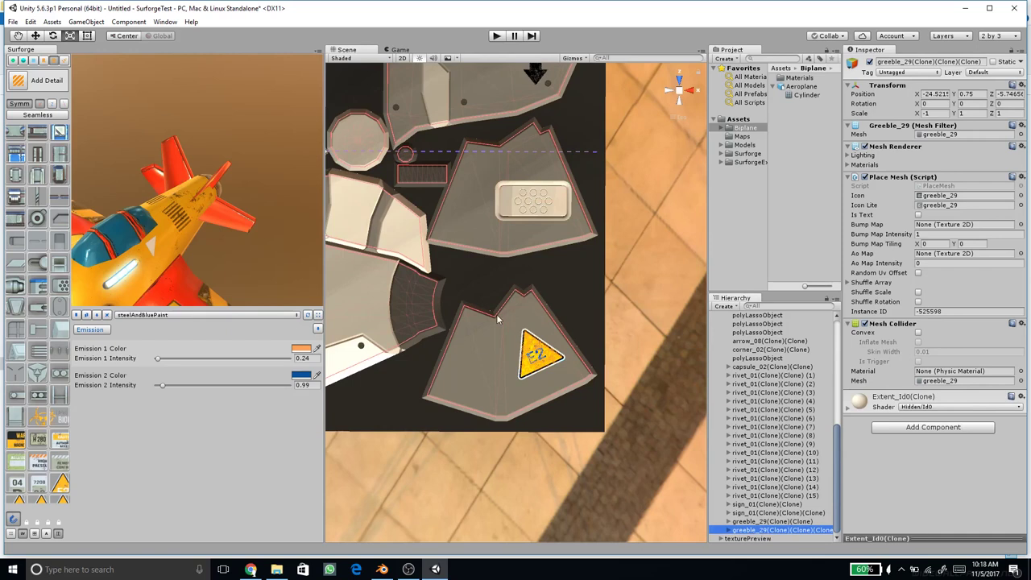
scroll(498, 320, "down", 6)
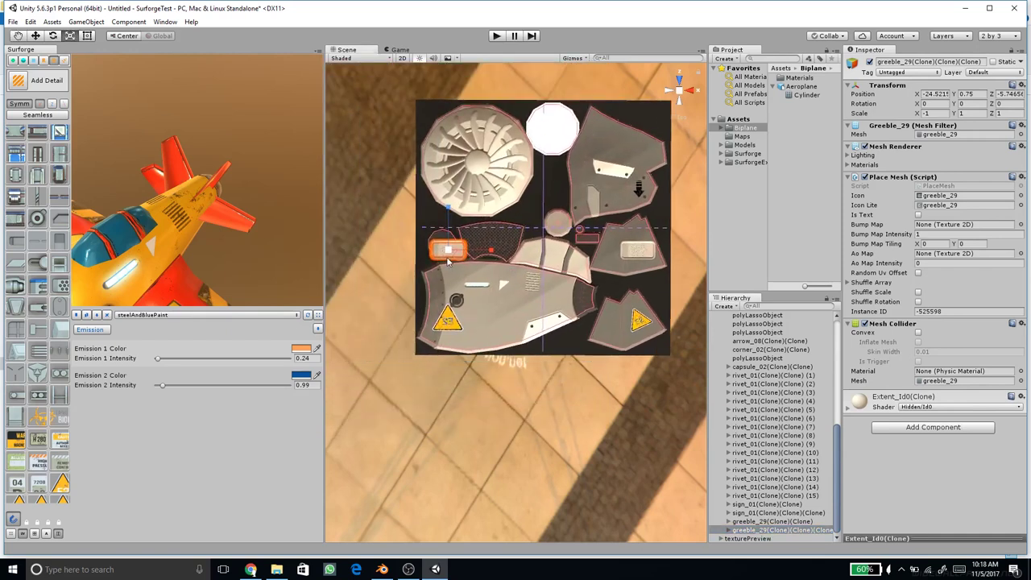
scroll(448, 259, "up", 2)
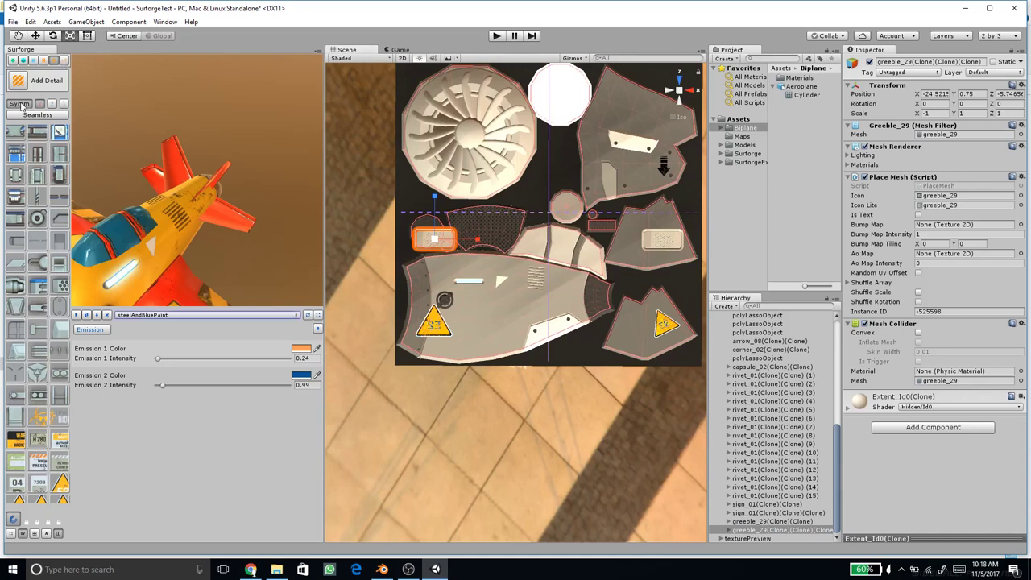
scroll(398, 257, "up", 3)
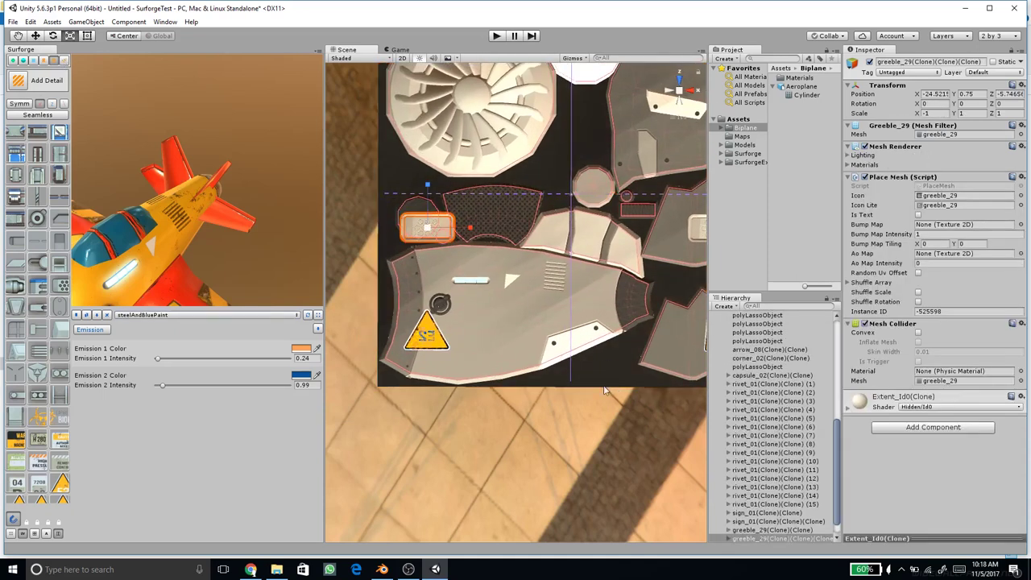
middle_click_drag(561, 344, 371, 362)
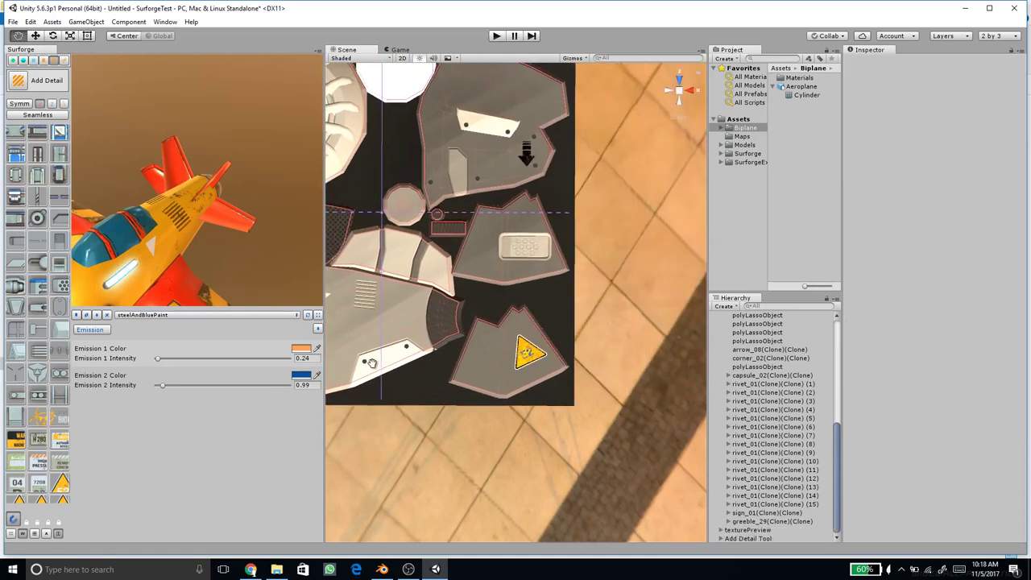
Step: Select the whole greeble_29 vent on the upper tail fin panel, reposition it, rotate it to Y 67.07 and scale it to about 0.737
scroll(518, 276, "up", 2)
left_click(506, 234)
scroll(506, 267, "up", 4)
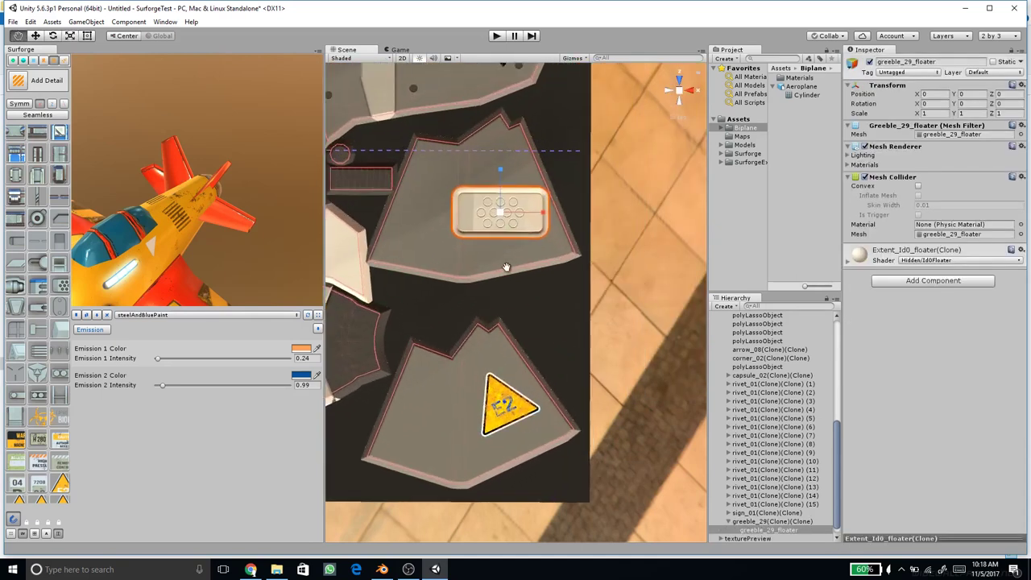
middle_click_drag(507, 266, 508, 271)
left_click_drag(487, 249, 493, 252)
key("ctrl+z")
left_click(779, 522)
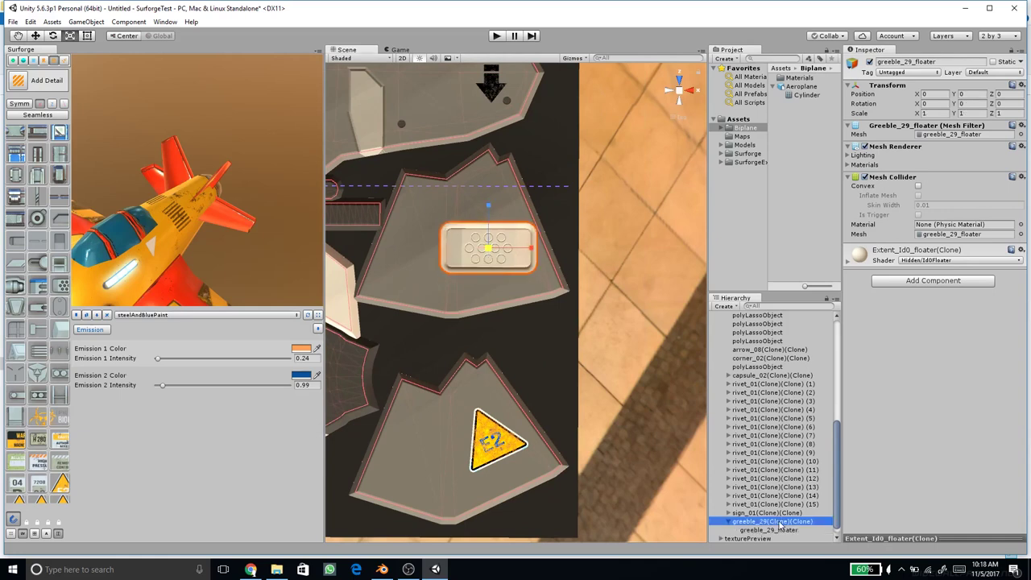
mouse_move(490, 251)
left_mouse_down()
mouse_move(450, 224)
mouse_move(565, 290)
mouse_move(568, 305)
mouse_move(497, 262)
mouse_move(504, 234)
left_mouse_up()
key("e")
key("w")
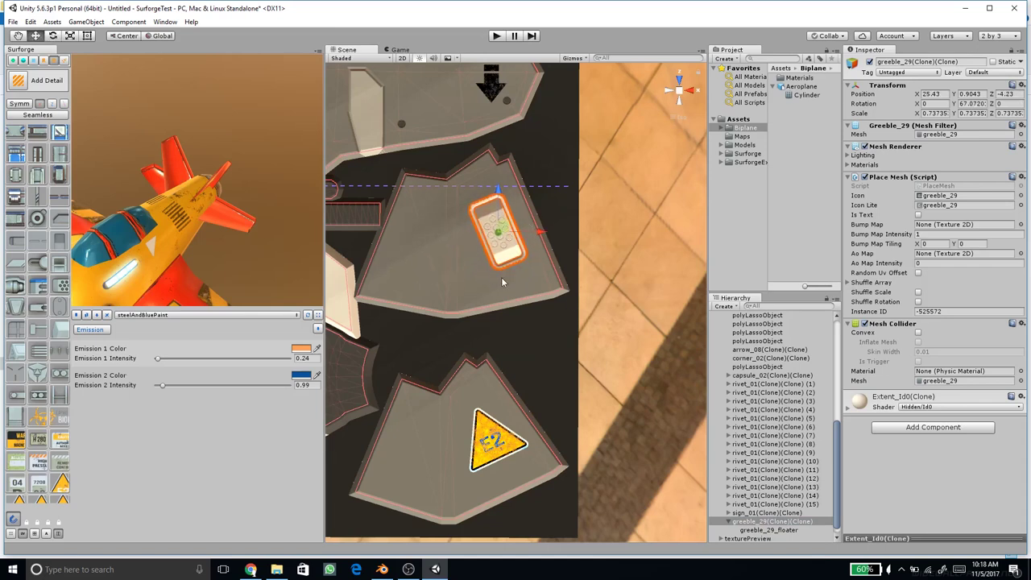
Step: Assign material 4 to the body of the greeble_29 vent and material 3 to its inner floater part
scroll(501, 281, "down", 2)
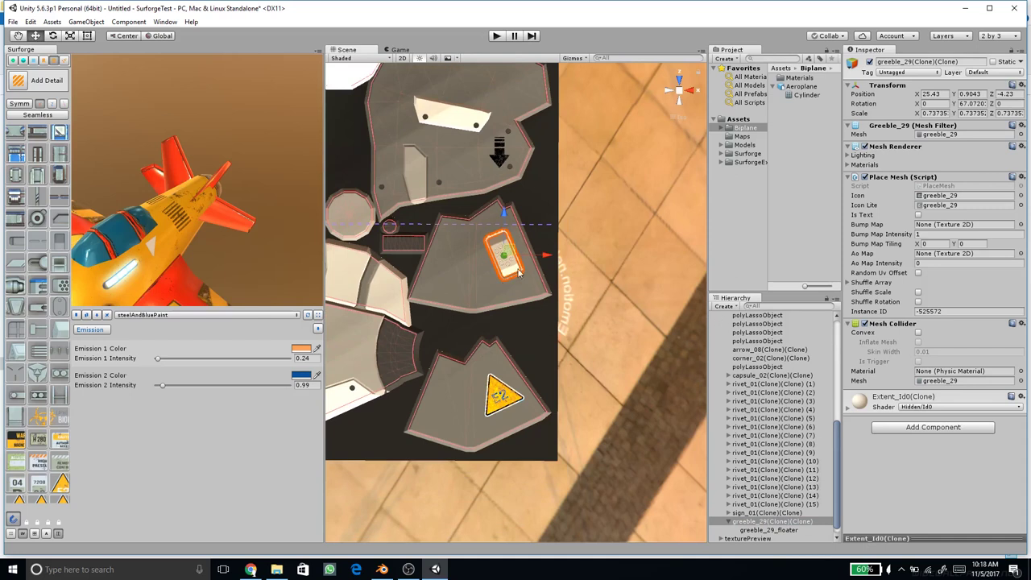
key("4")
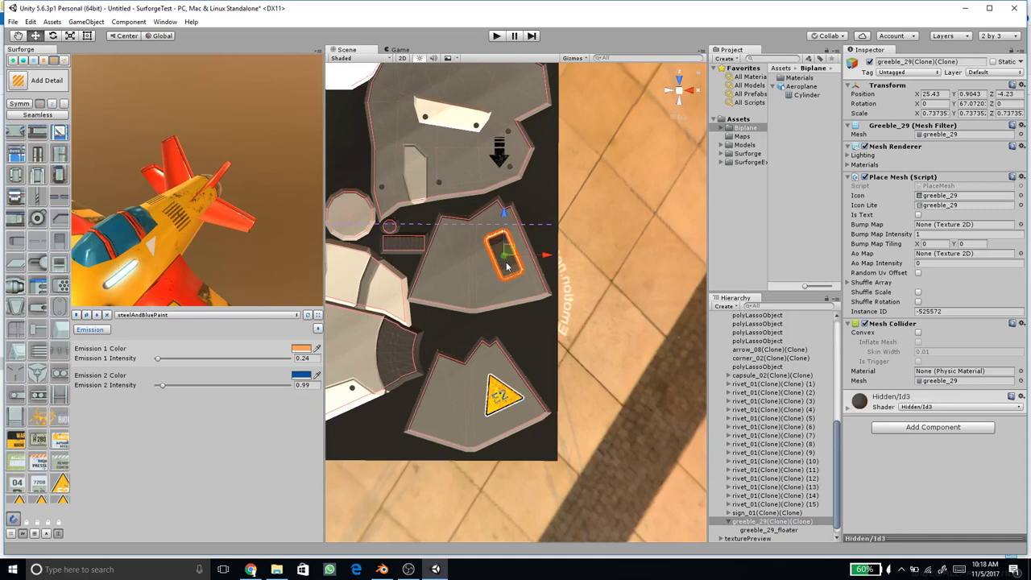
left_click(496, 281)
scroll(495, 278, "up", 2)
left_click(492, 263)
key("3")
left_click(465, 268)
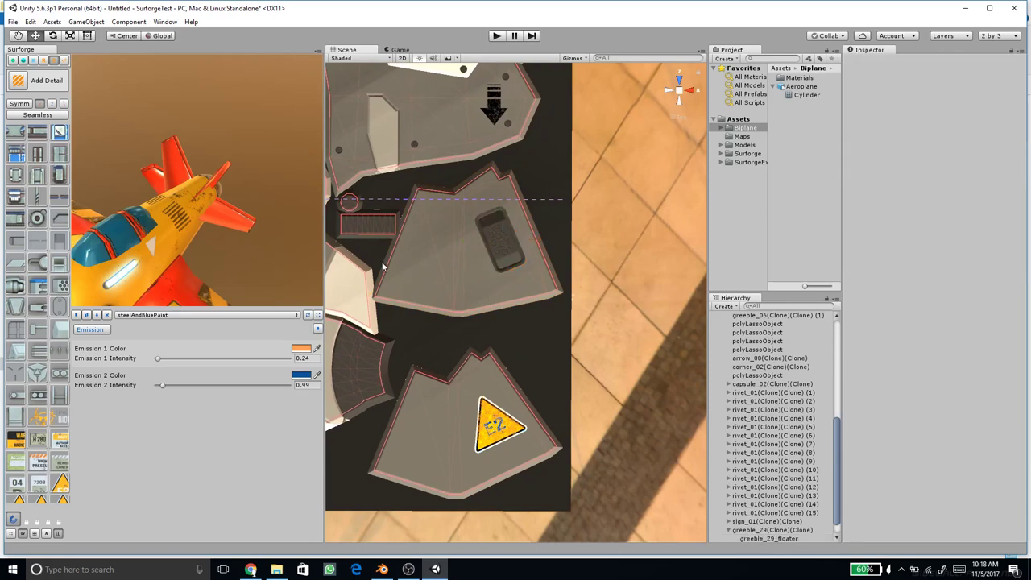
Step: Examine the textured aeroplane in the preview, from the tail fins close up to the whole model from the front
left_click_drag(219, 239, 198, 232)
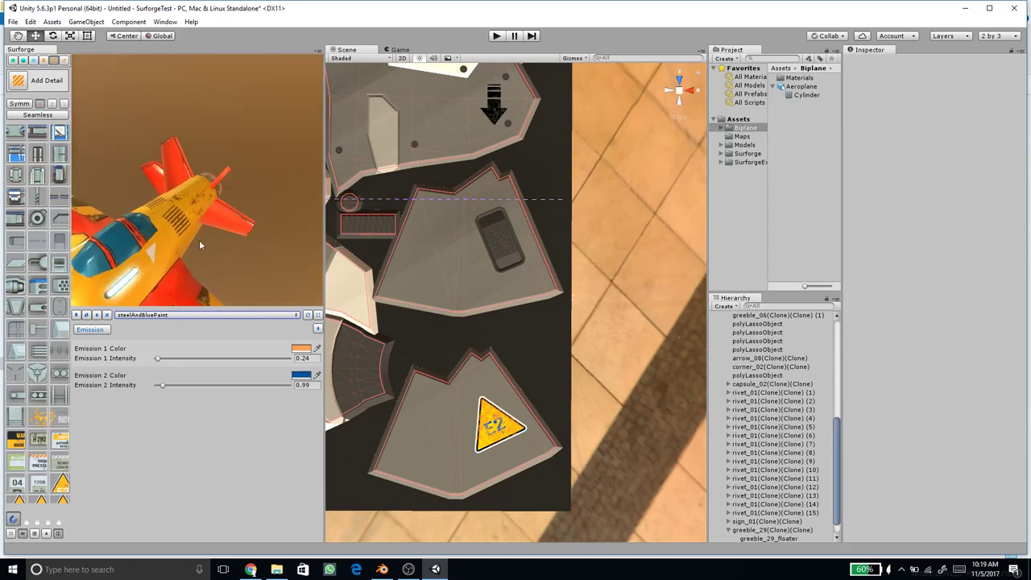
left_click_drag(163, 196, 180, 74)
scroll(216, 144, "up", 3)
left_click_drag(232, 198, 193, 210)
scroll(198, 229, "down", 5)
scroll(197, 212, "down", 5)
middle_click_drag(180, 215, 266, 216)
left_click_drag(258, 211, 208, 219)
middle_click_drag(226, 218, 220, 218)
left_click_drag(220, 218, 223, 224)
left_click(211, 154)
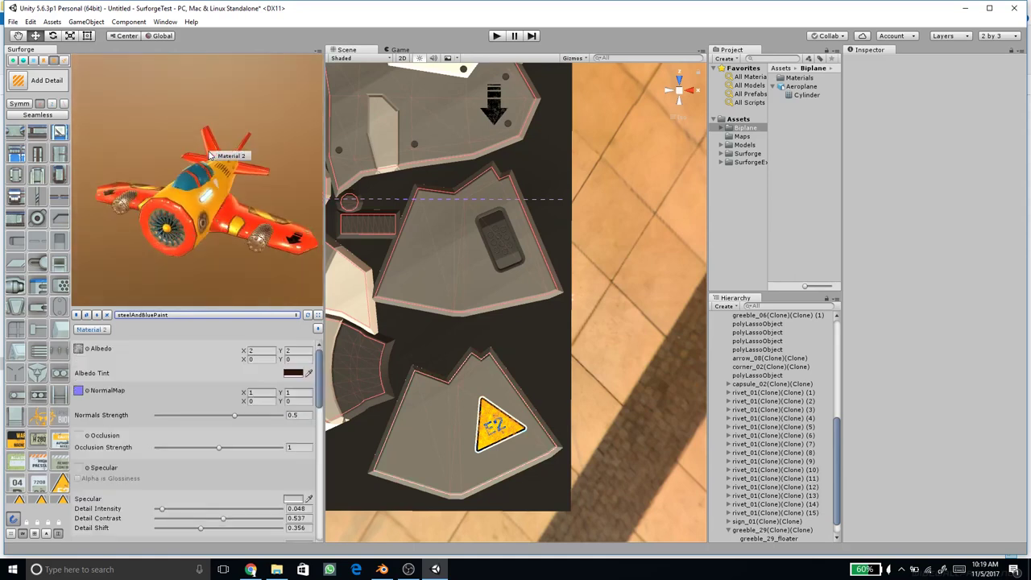
Step: Save the scene as Aeroplane in the project's Assets folder
key("ctrl+s")
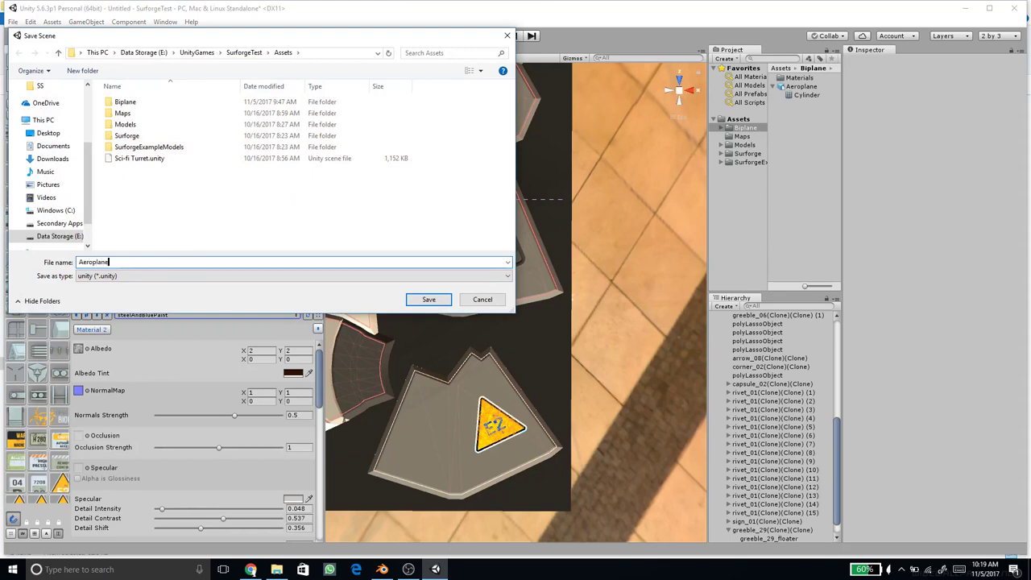
key("Return")
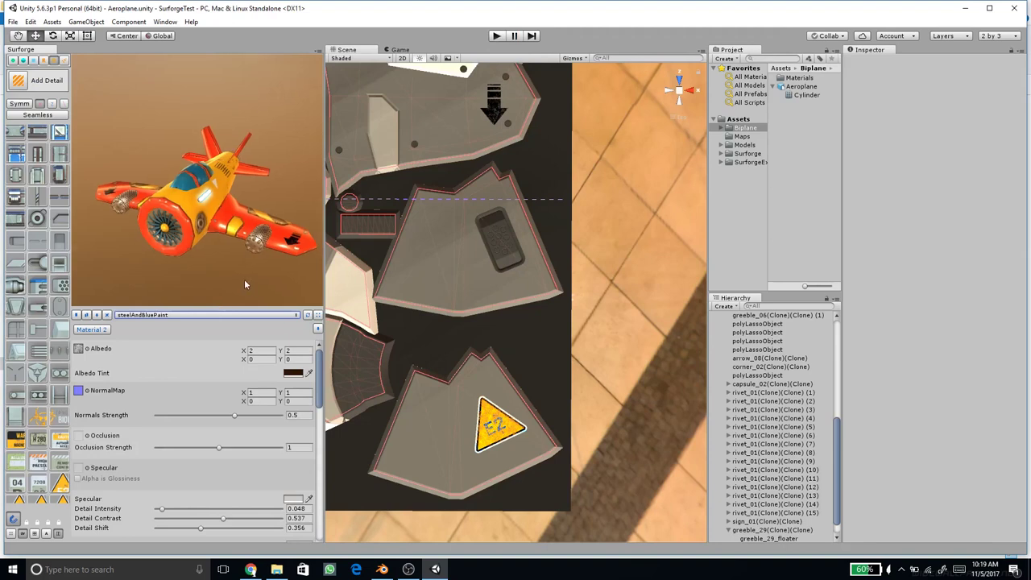
Step: Open the render settings, choose the map resolution and start exporting the texture maps
left_click(44, 61)
left_click(48, 104)
left_click(52, 113)
left_click(36, 203)
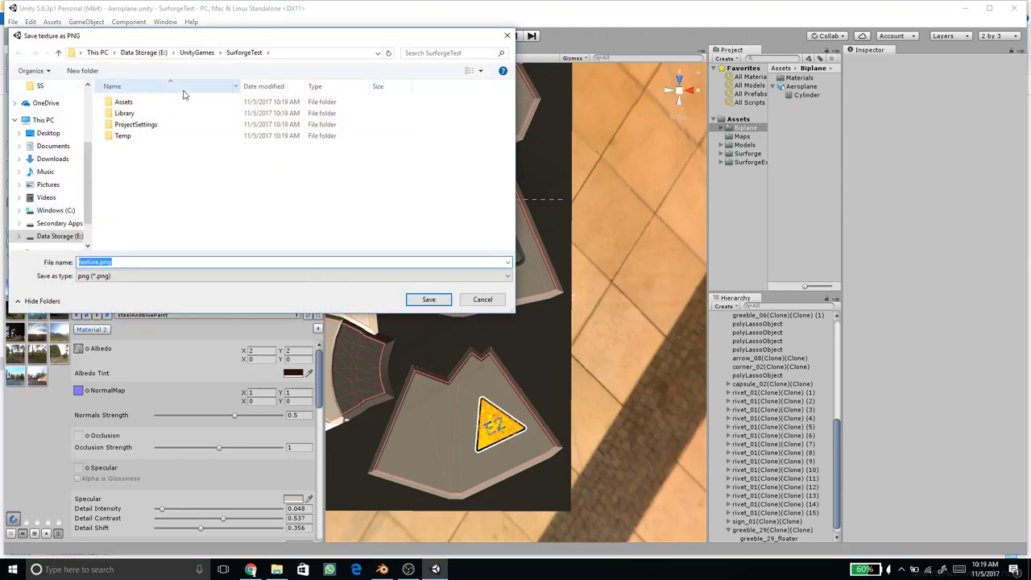
Step: Create a folder named Texture inside Assets/Biplane and open it as the export destination
left_click(199, 54)
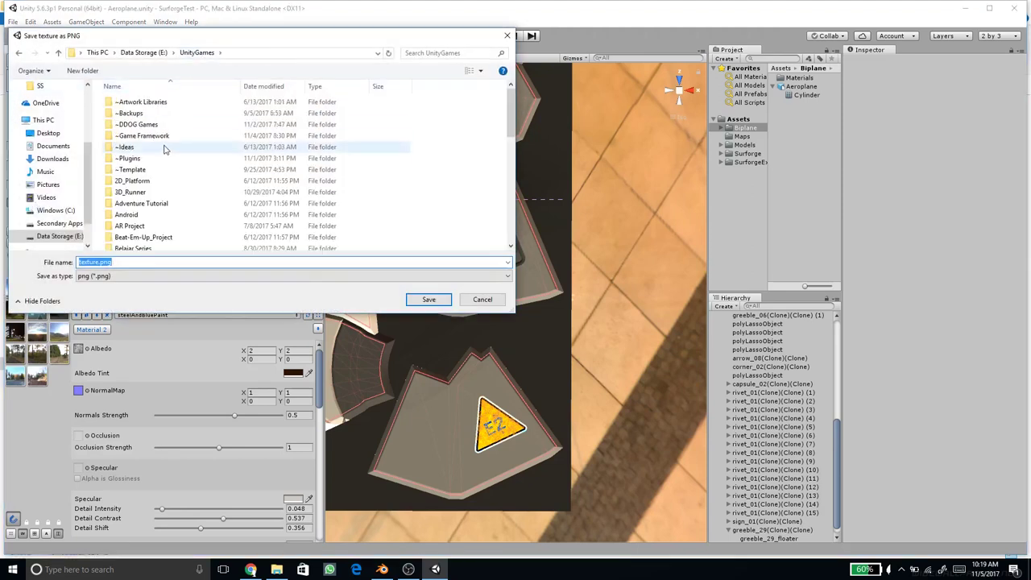
left_click(18, 53)
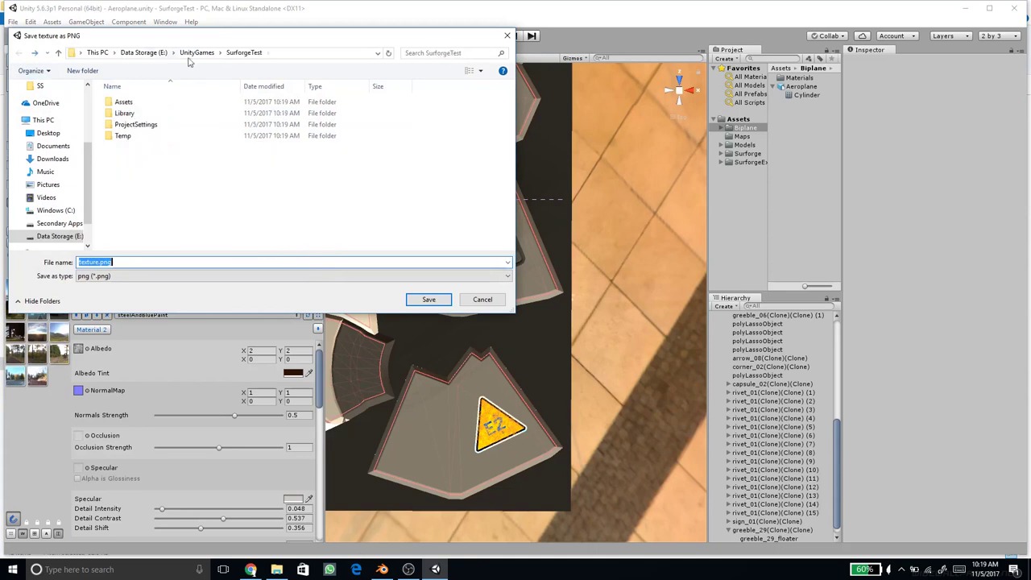
double_click(123, 102)
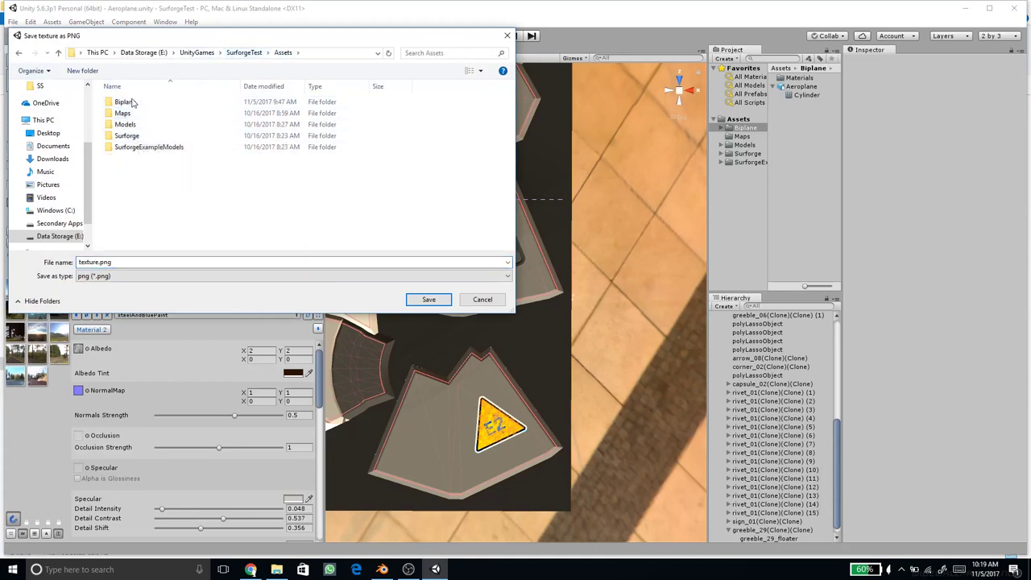
double_click(127, 103)
left_click(87, 71)
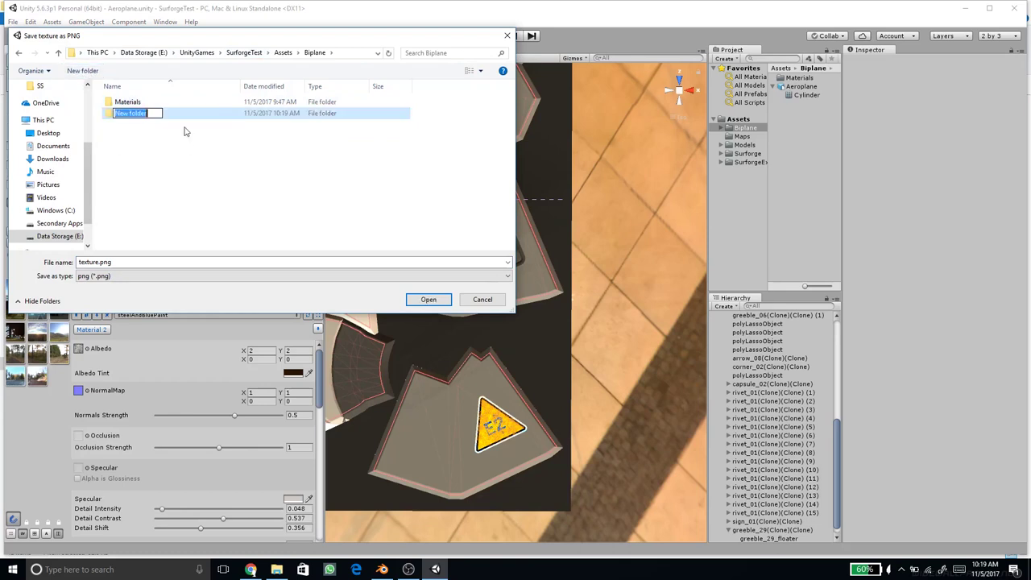
type("Textur")
key("Return")
key("Return")
Step: Export the texture maps under the file name Biplane
left_click(166, 261)
type("Biplane")
key("Return")
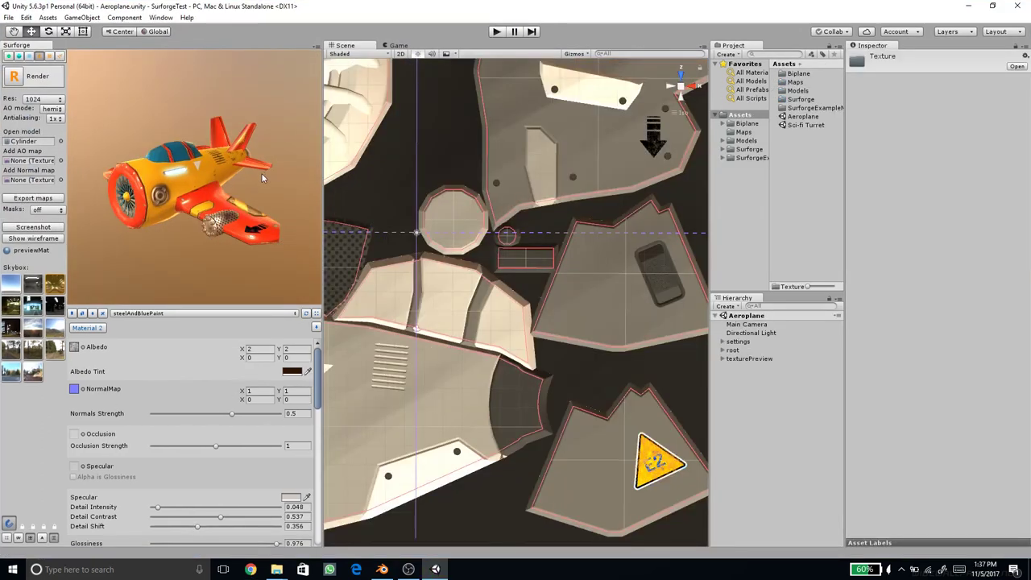
Step: Examine the aeroplane's tail fins in the rendered preview for faces that look wrong
scroll(279, 141, "up", 5)
left_click_drag(262, 174, 271, 140)
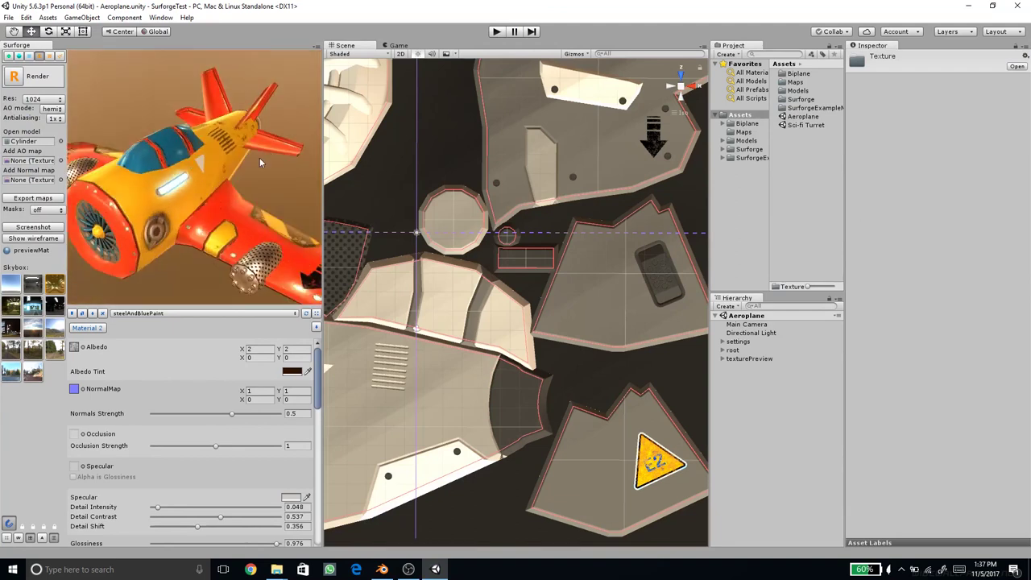
scroll(259, 159, "down", 5)
left_click_drag(240, 182, 236, 176)
Step: Switch to Blender and open the recent file BiplaneTut.blend
left_click(382, 569)
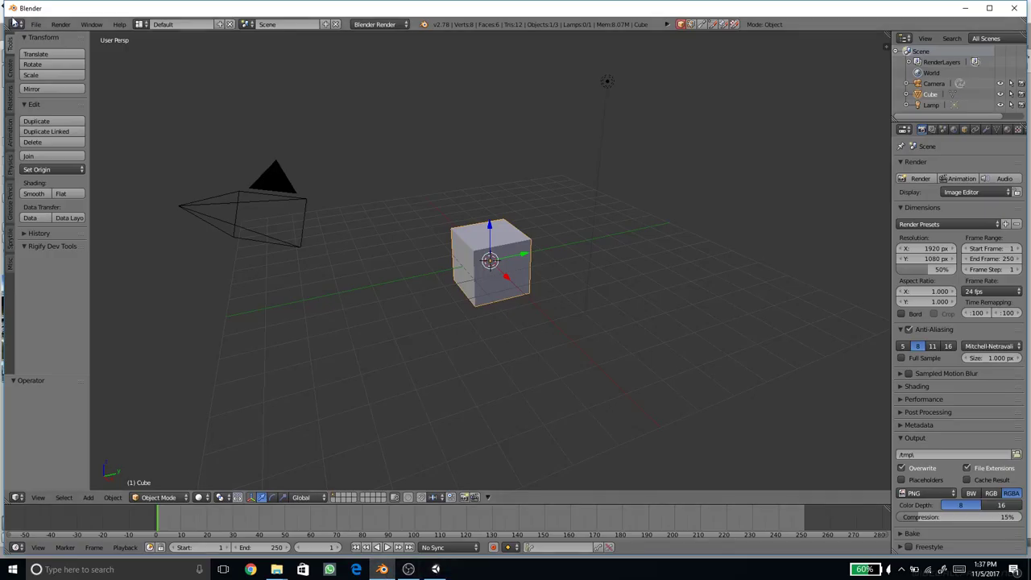
left_click(35, 24)
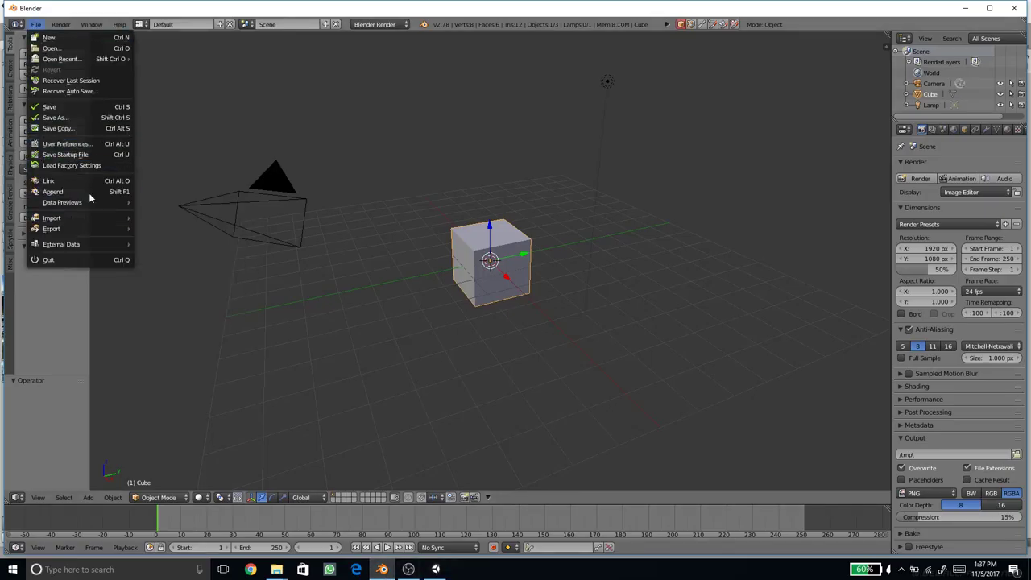
mouse_move(107, 59)
left_click(157, 61)
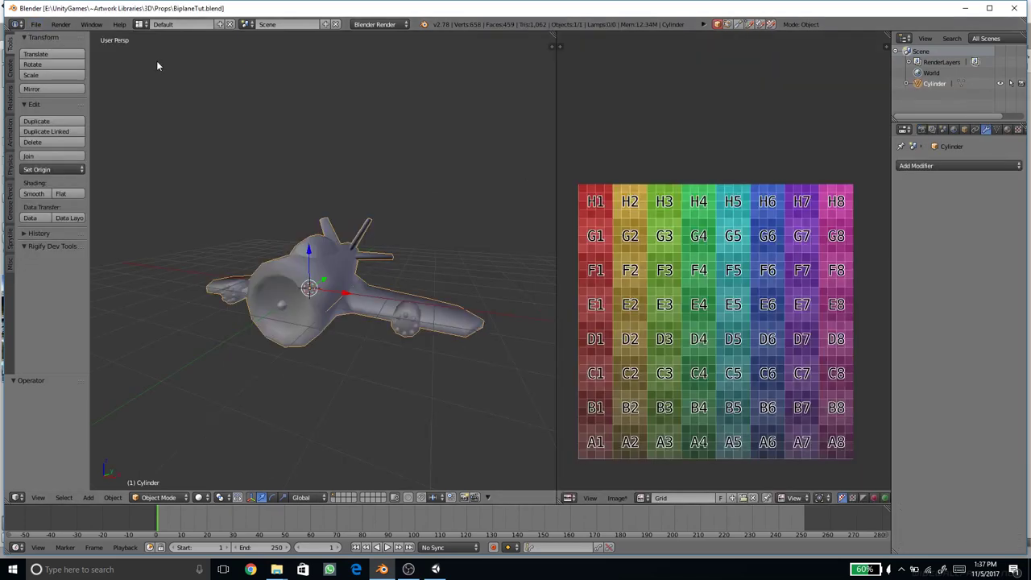
Step: In Edit Mode, select a face on each of the four tail fins and extend the selection to linked faces delimited by seams
middle_click_drag(345, 252, 409, 280)
scroll(399, 288, "up", 4)
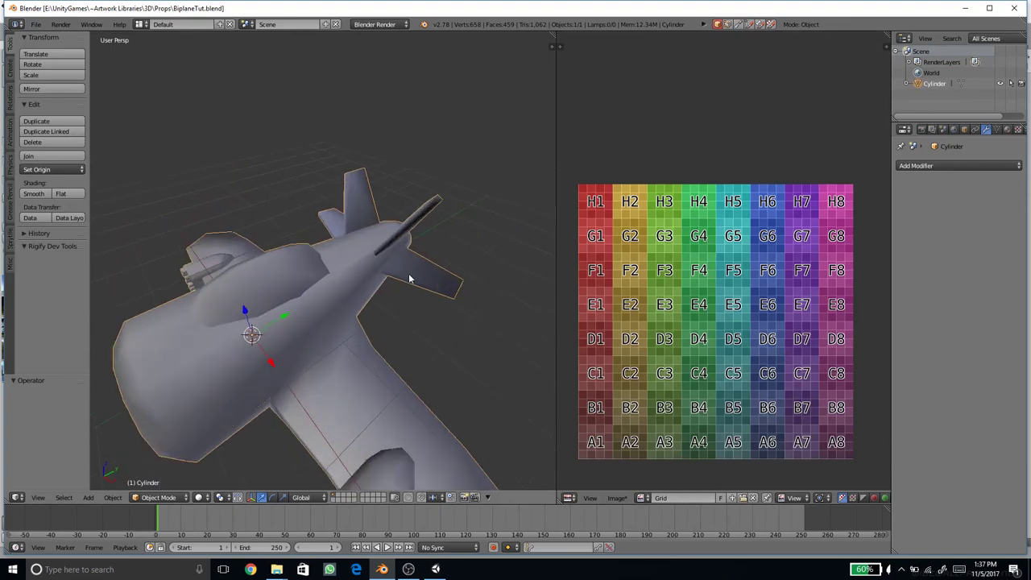
mouse_move(426, 317)
middle_mouse_down()
mouse_move(362, 258)
mouse_move(367, 276)
mouse_move(436, 303)
mouse_move(413, 269)
mouse_move(396, 302)
mouse_move(396, 242)
mouse_move(425, 308)
mouse_move(478, 295)
mouse_move(430, 306)
middle_mouse_up()
key("Tab")
right_click(421, 267)
middle_click_drag(399, 228, 377, 253)
right_click(398, 228, "shift")
right_click(359, 207, "shift")
middle_click_drag(331, 228, 380, 237)
right_click(297, 227, "shift")
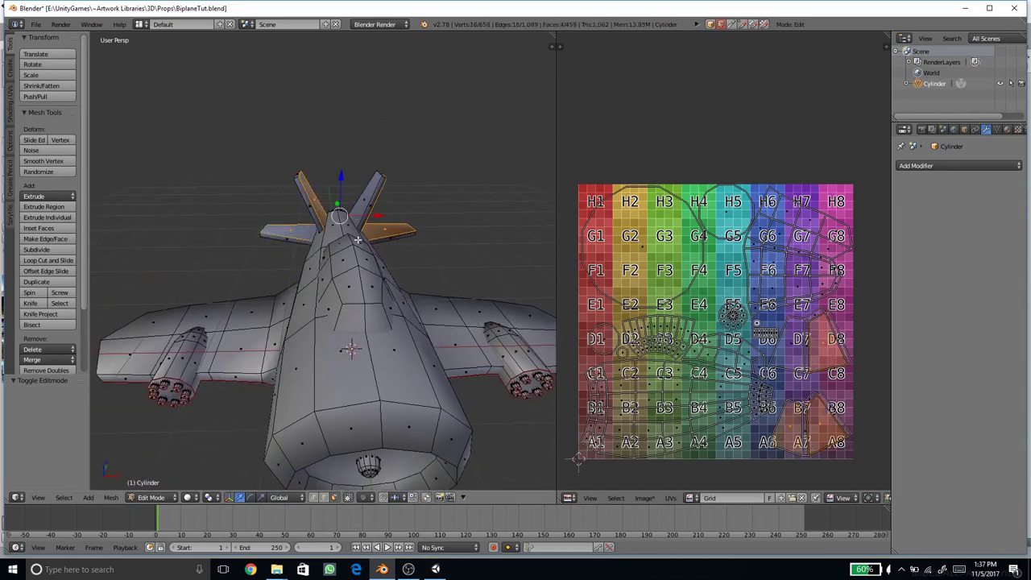
middle_click_drag(297, 227, 307, 240)
key("ctrl+l")
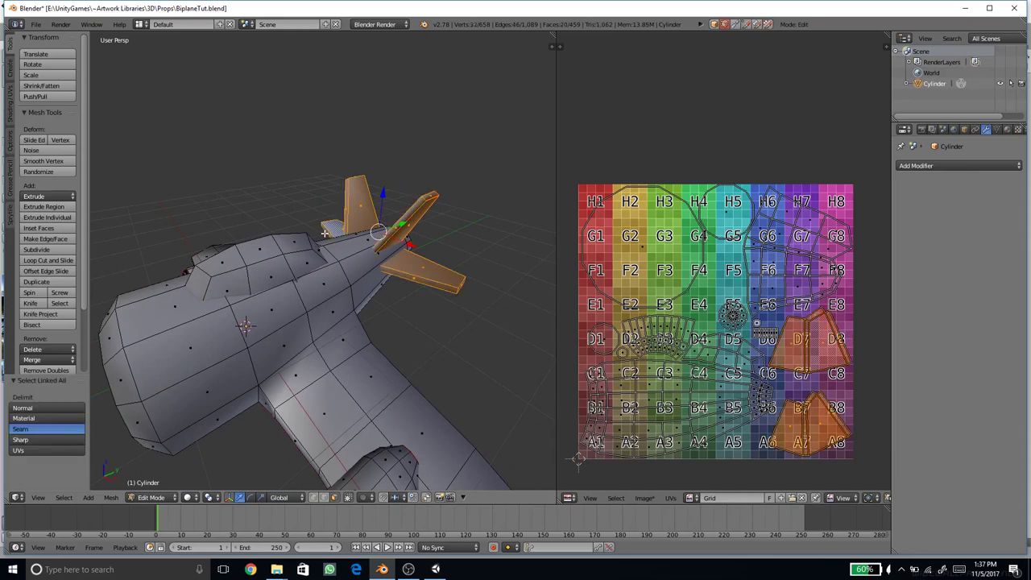
Step: Recalculate the normals of the four selected tail fins
middle_click_drag(406, 279, 425, 264)
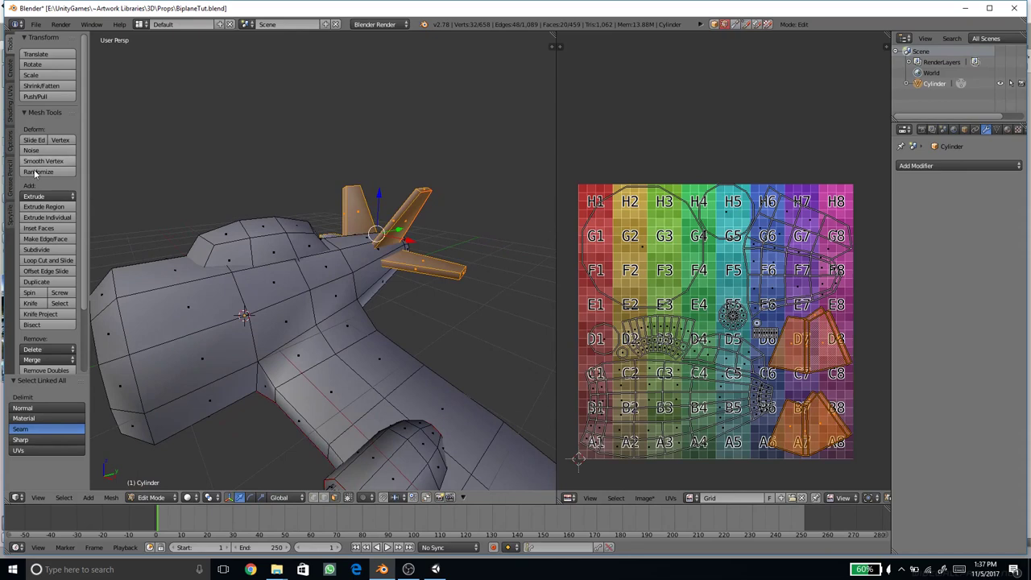
left_click(11, 70)
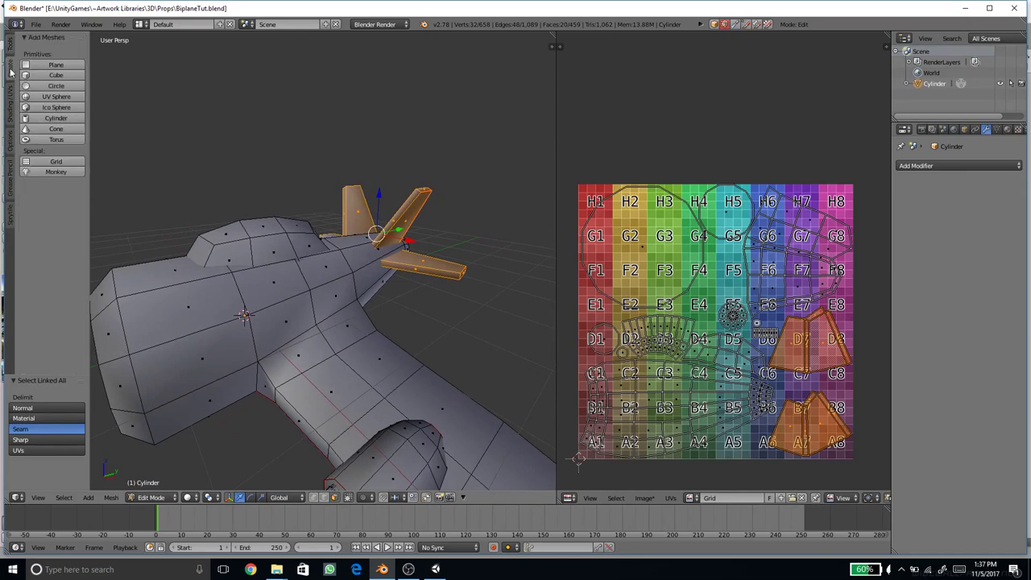
left_click(12, 104)
middle_click_drag(174, 184, 184, 212)
left_click(50, 137)
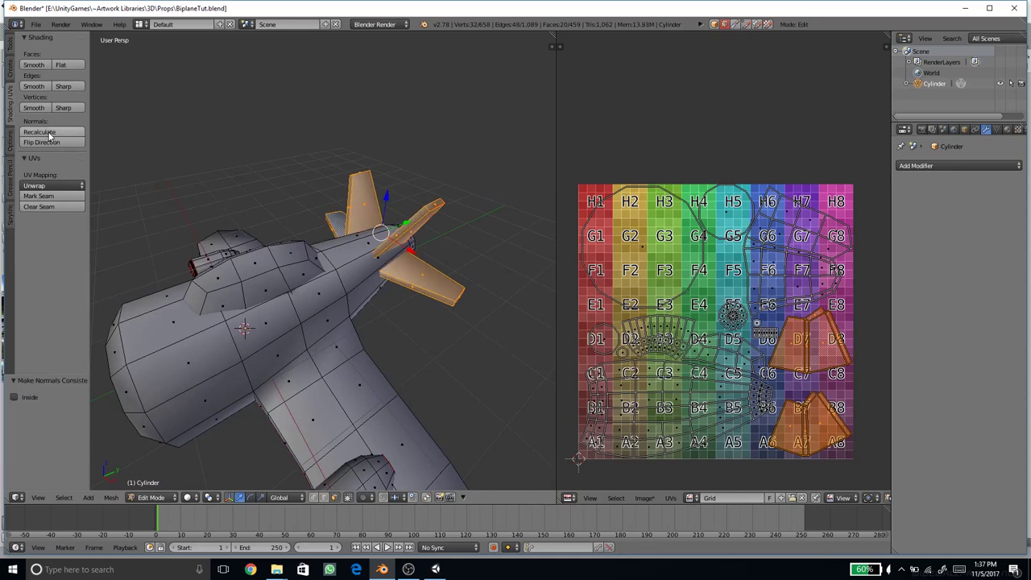
middle_click_drag(266, 218, 307, 223)
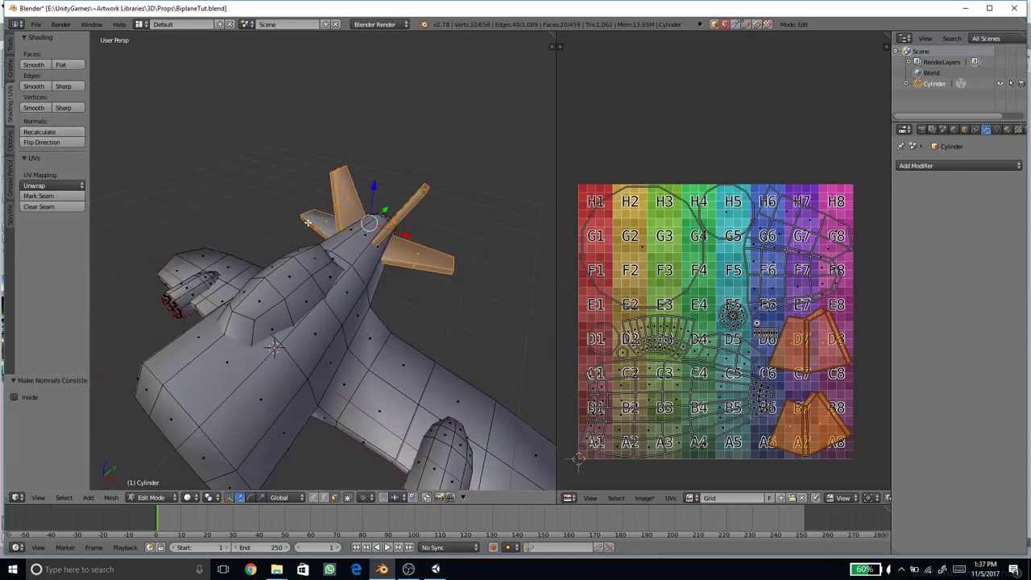
Step: Flip the direction of the tail fins' normals, flip it back and clear the selection
left_click(42, 145)
left_click(39, 143)
mouse_move(266, 219)
middle_mouse_down()
mouse_move(367, 224)
mouse_move(346, 201)
mouse_move(221, 202)
mouse_move(260, 202)
middle_mouse_up()
key("a")
middle_click_drag(268, 237, 371, 253)
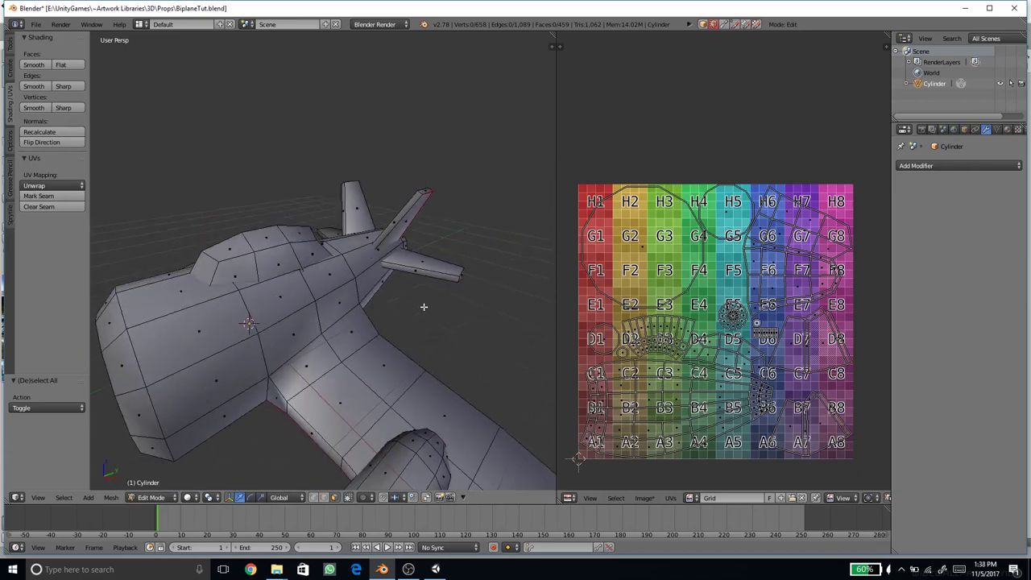
Step: Return to Object Mode and save the model over the existing BiplaneTut.blend
key("Tab")
middle_click_drag(419, 307, 460, 300)
middle_click_drag(360, 350, 342, 310)
scroll(326, 368, "down", 4)
scroll(347, 308, "up", 1)
key("ctrl+s")
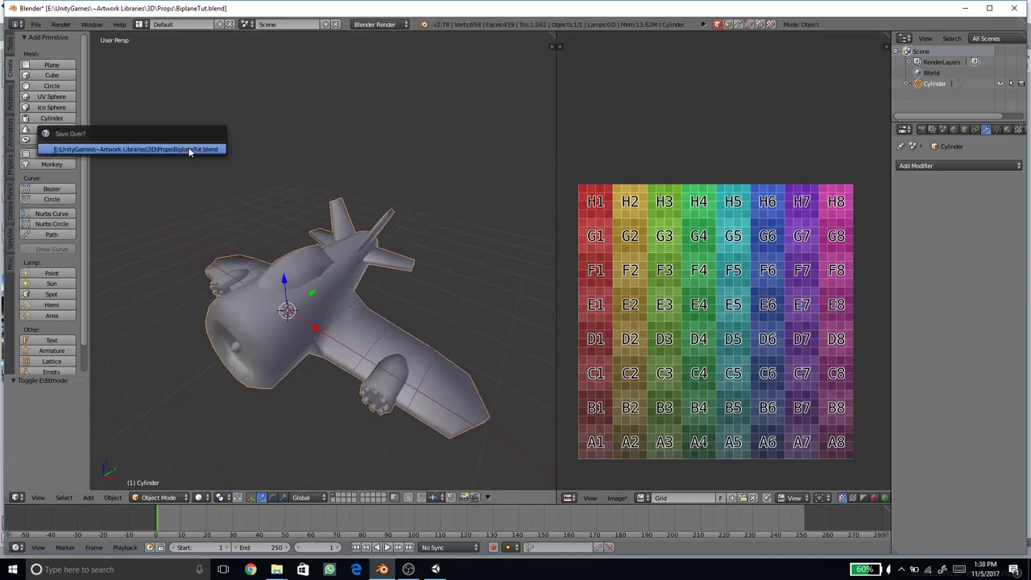
left_click(189, 148)
Step: Export the aeroplane as FBX over the existing Aeroplane.fbx in the Props folder and quit Blender
left_click(35, 24)
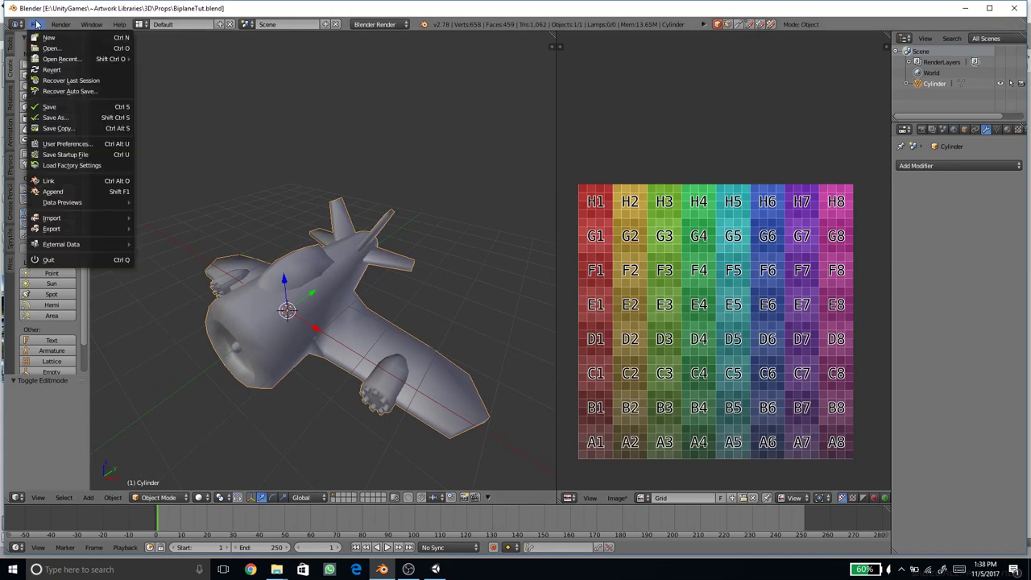
mouse_move(73, 229)
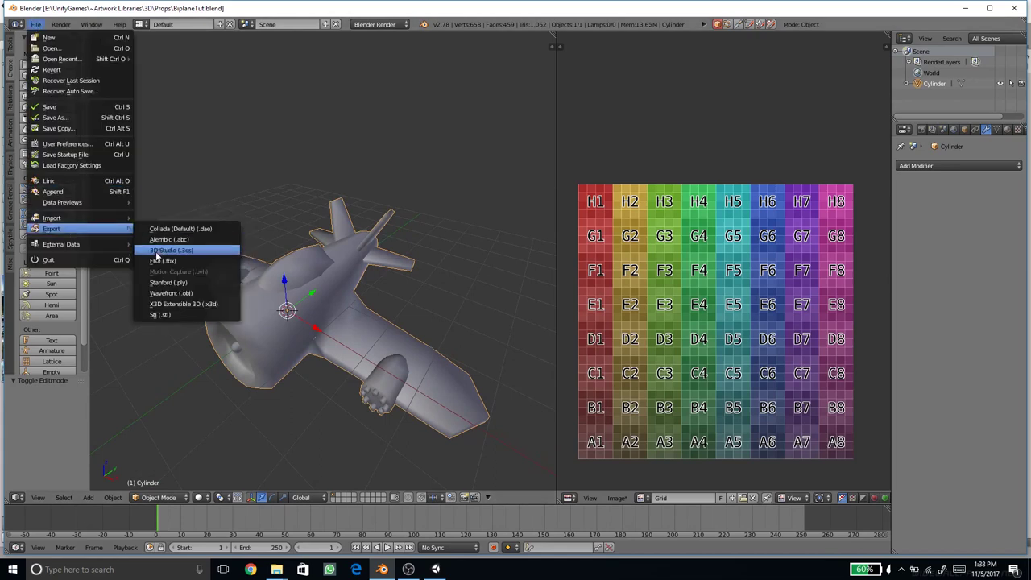
left_click(156, 261)
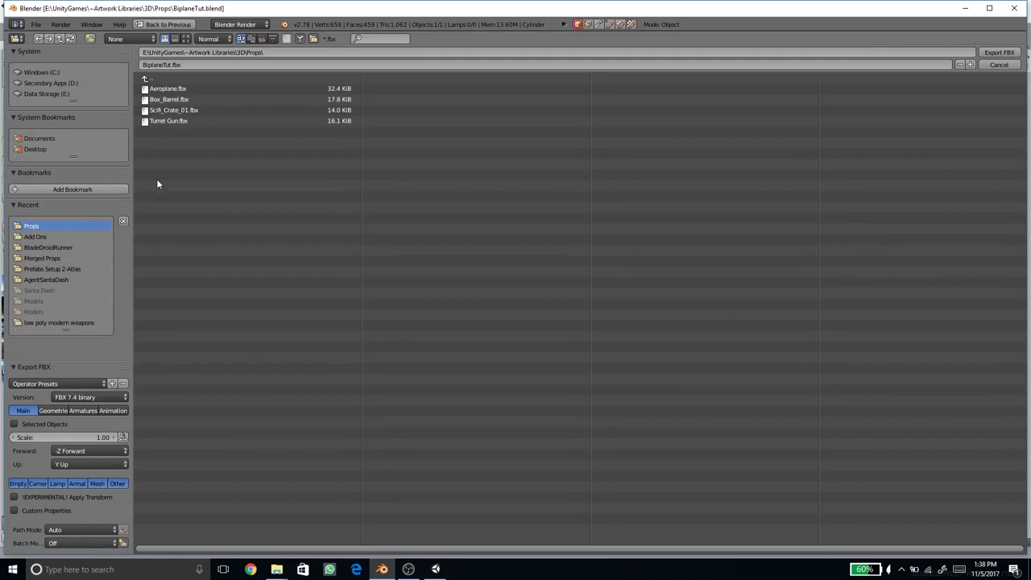
left_click(169, 89)
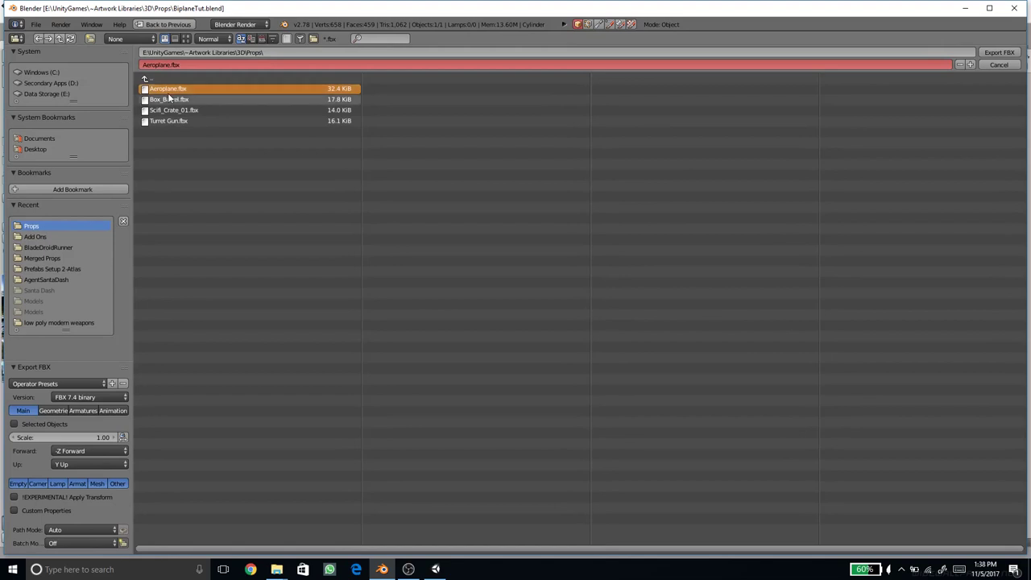
left_click(1000, 52)
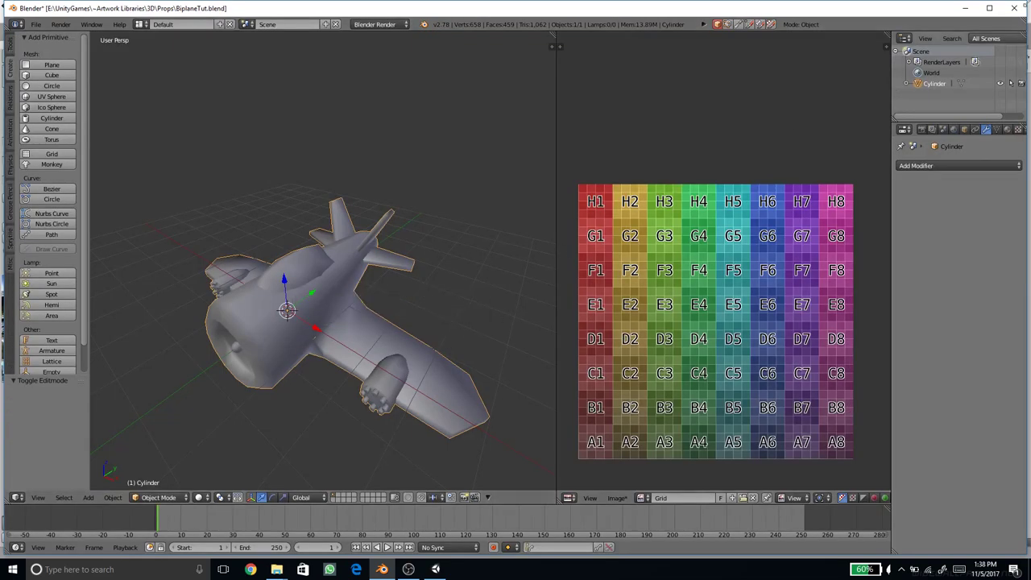
left_click(1018, 8)
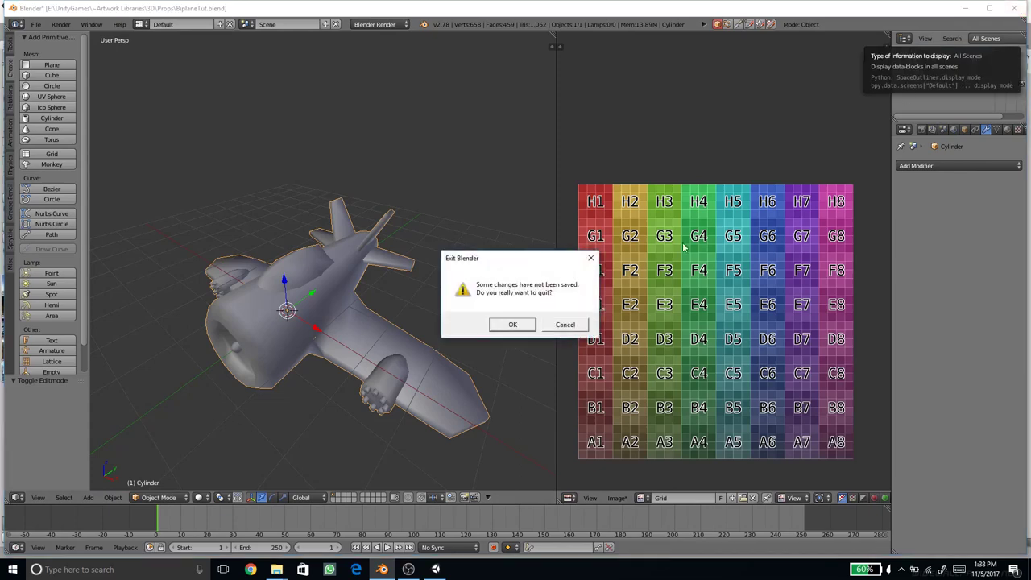
left_click(520, 326)
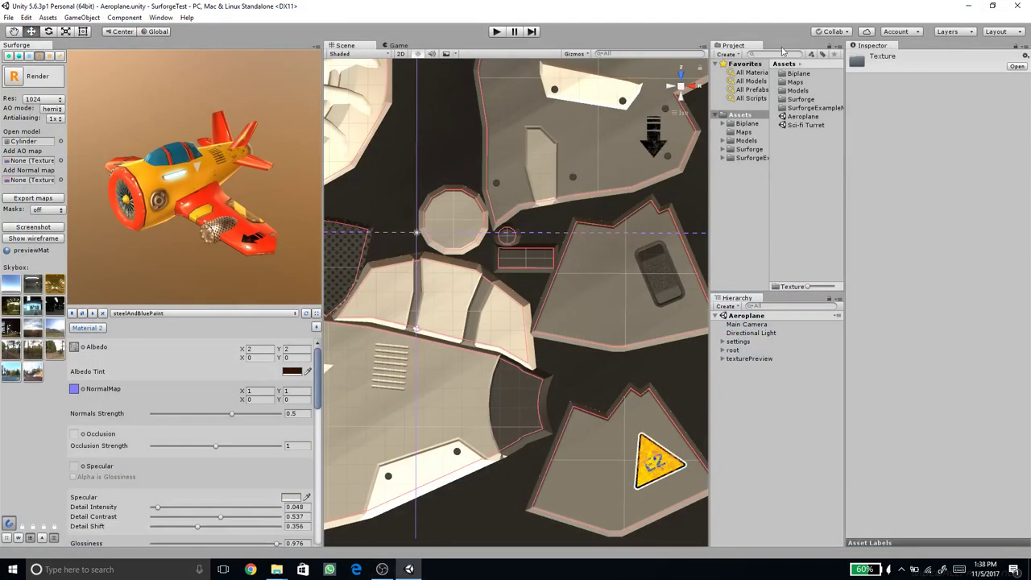
Step: In Unity, open the project's Biplane asset folder in File Explorer and reduce its window to a floating size
left_click(748, 124)
right_click(750, 125)
left_click(775, 144)
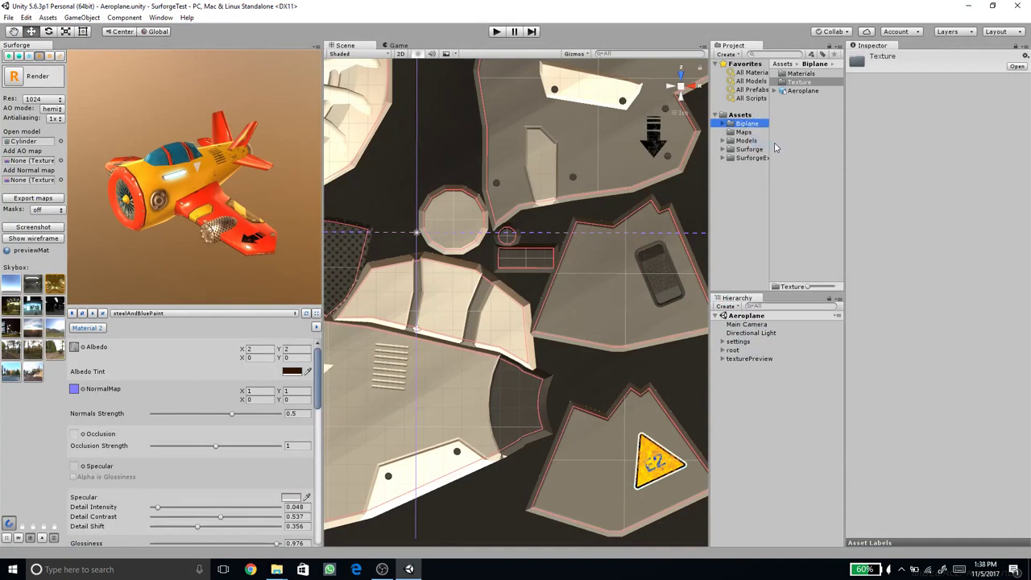
double_click(123, 119)
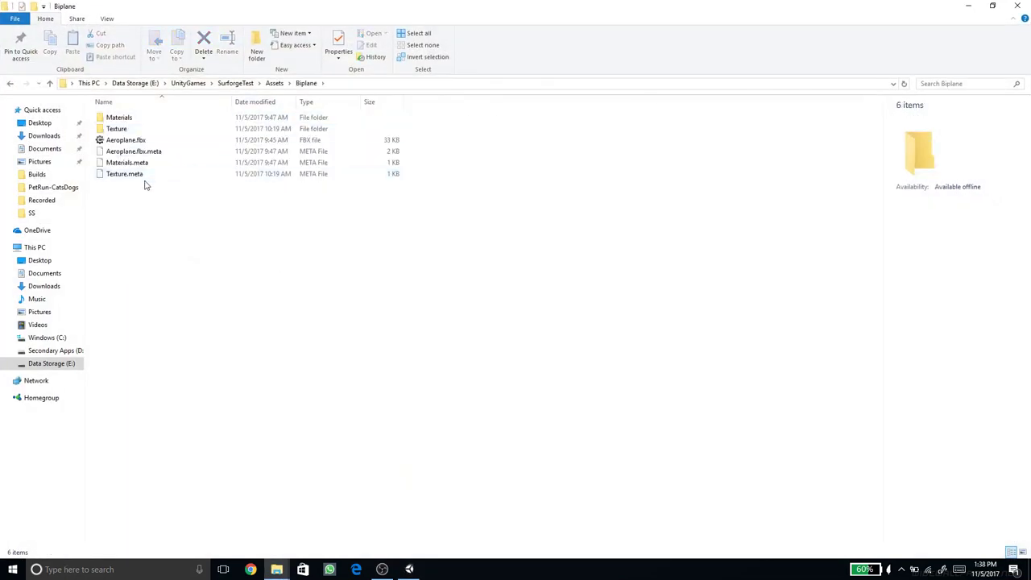
left_click(993, 6)
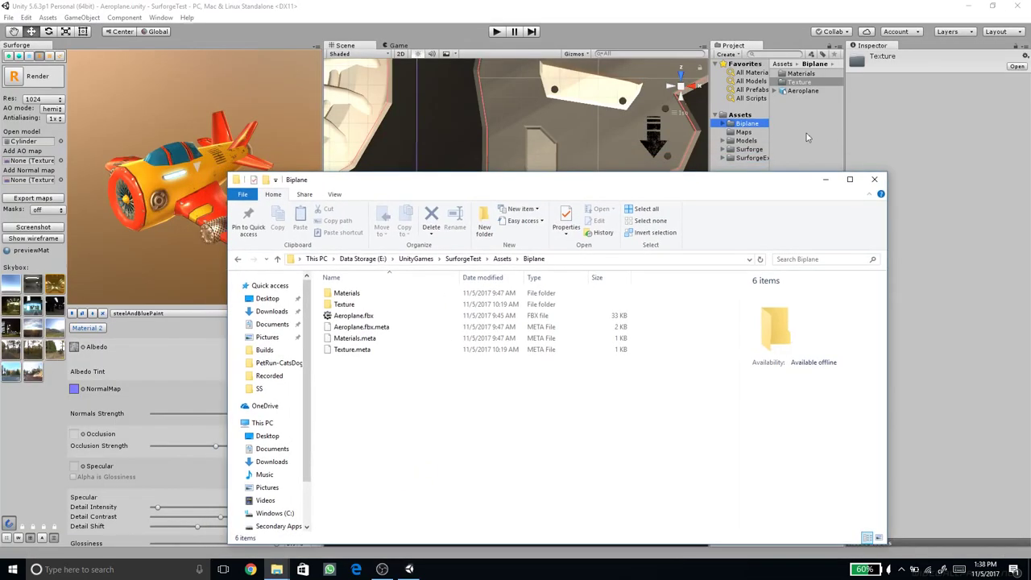
left_click_drag(516, 121, 486, 134)
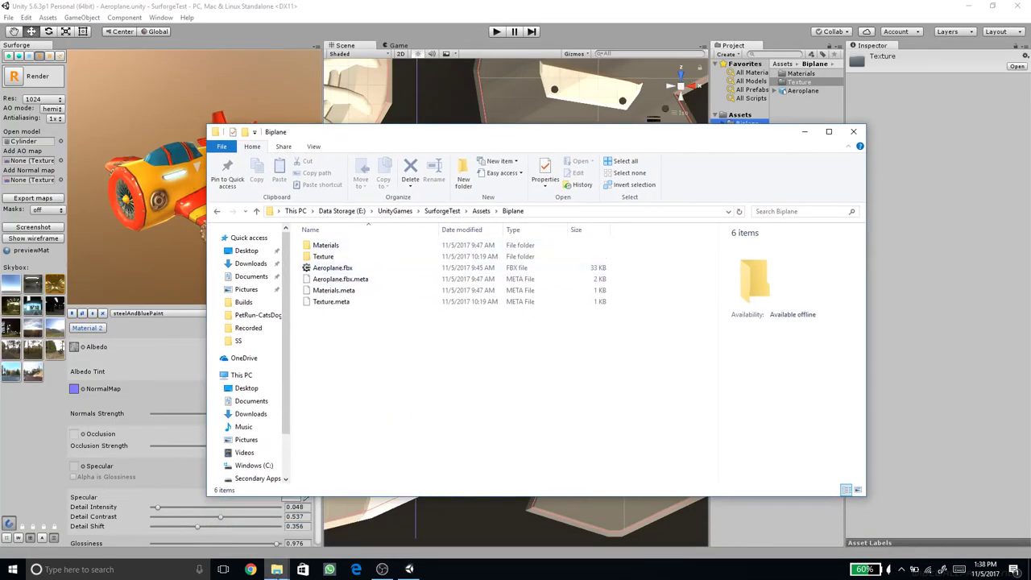
Step: Switch to the Props folder window and copy the newly exported Aeroplane.fbx
left_click(277, 569)
left_click(170, 533)
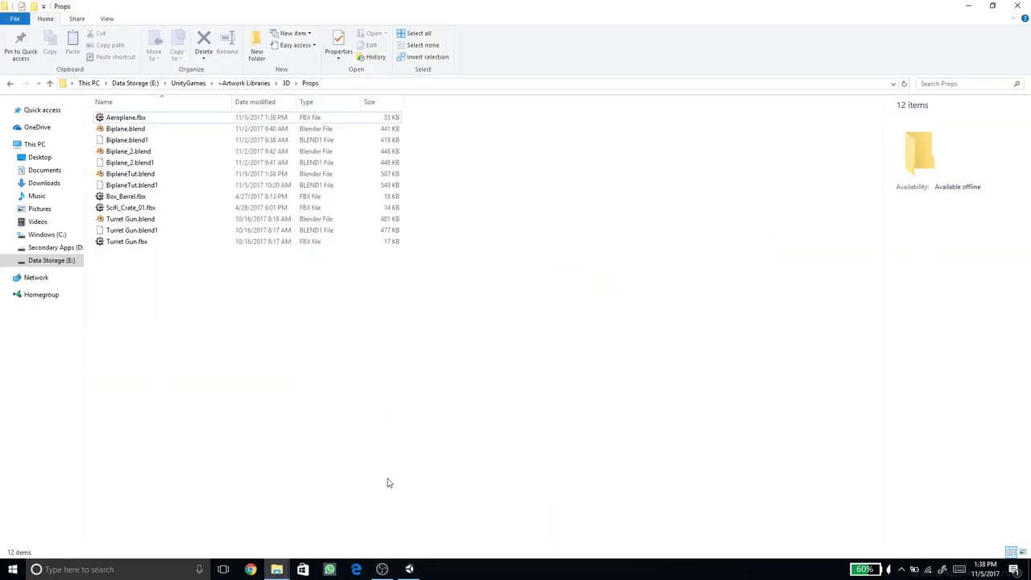
left_click(123, 118)
key("ctrl+c")
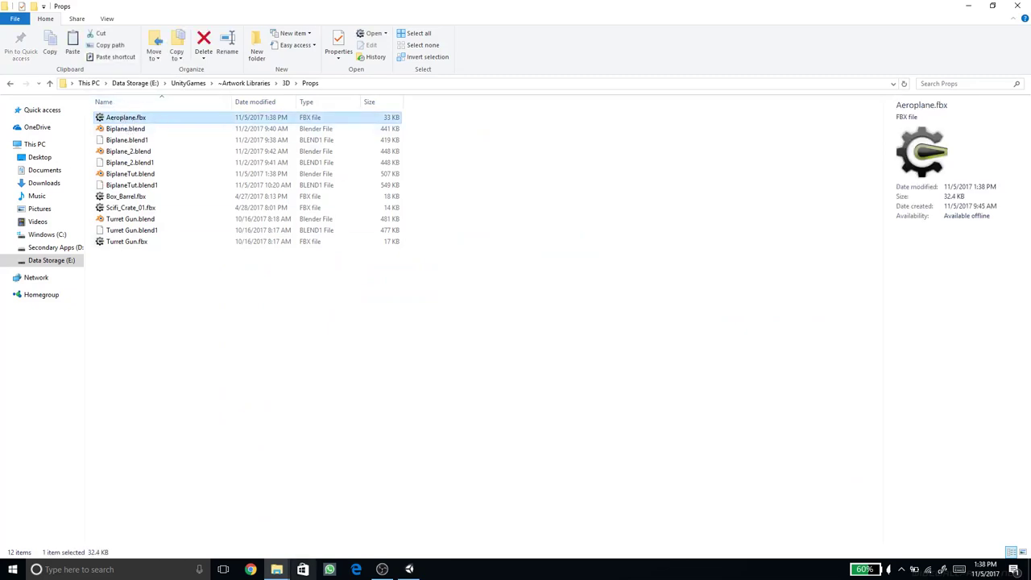
Step: Paste the file into the project's Biplane folder, replacing the existing Aeroplane.fbx, and return to Unity
left_click(276, 569)
left_click(382, 514)
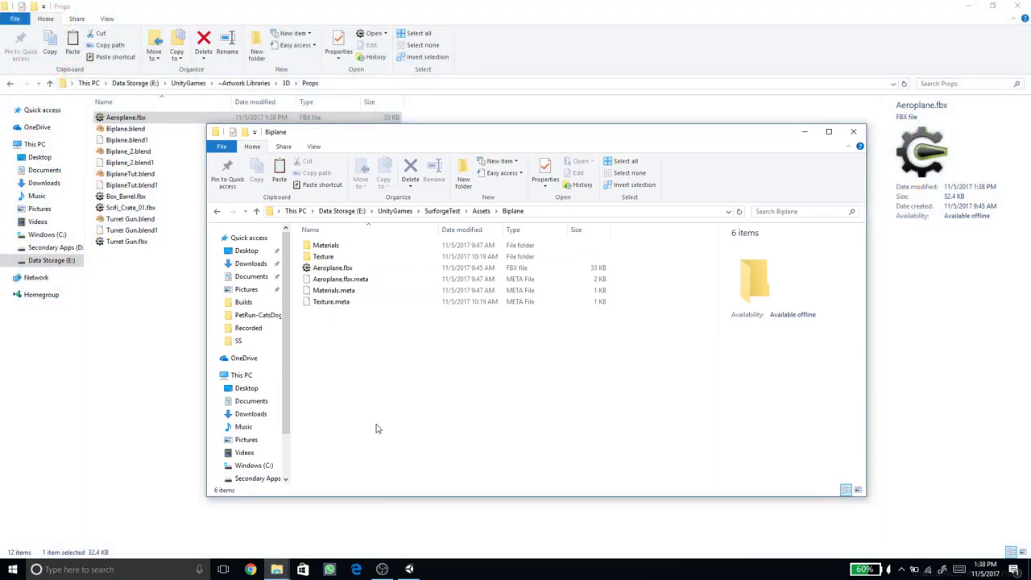
key("ctrl+v")
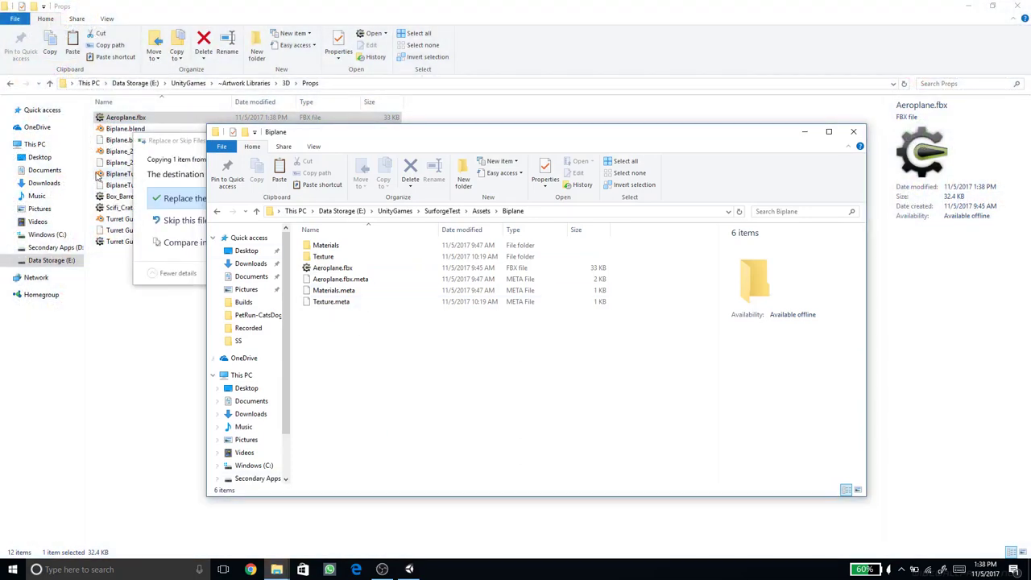
left_click(178, 197)
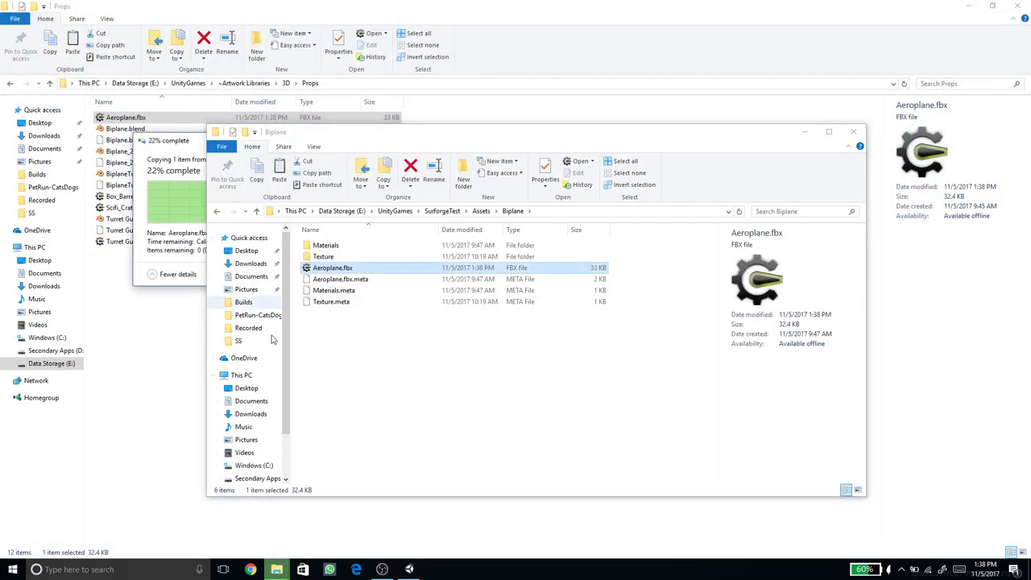
left_click(435, 373)
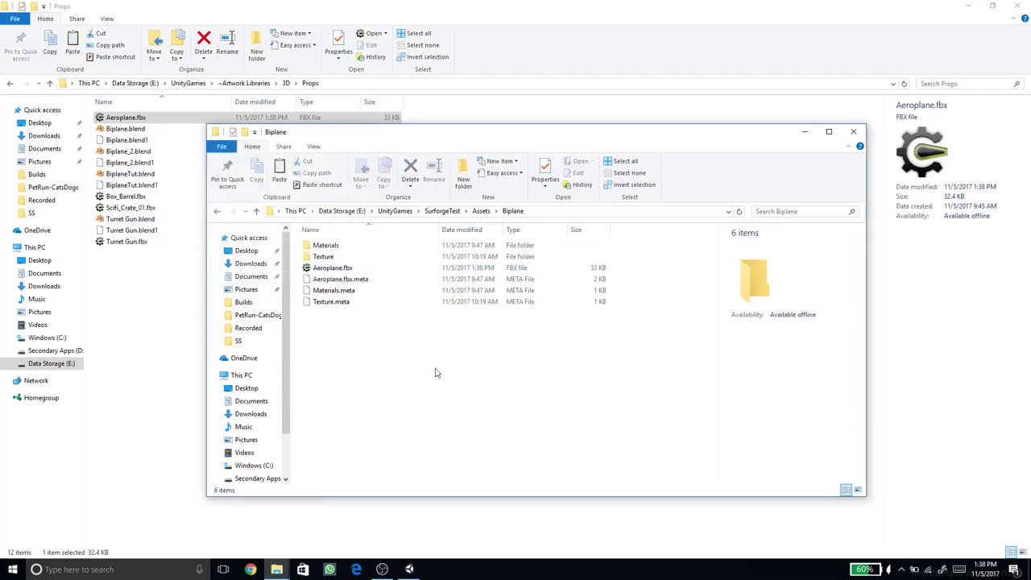
left_click(855, 132)
left_click(970, 7)
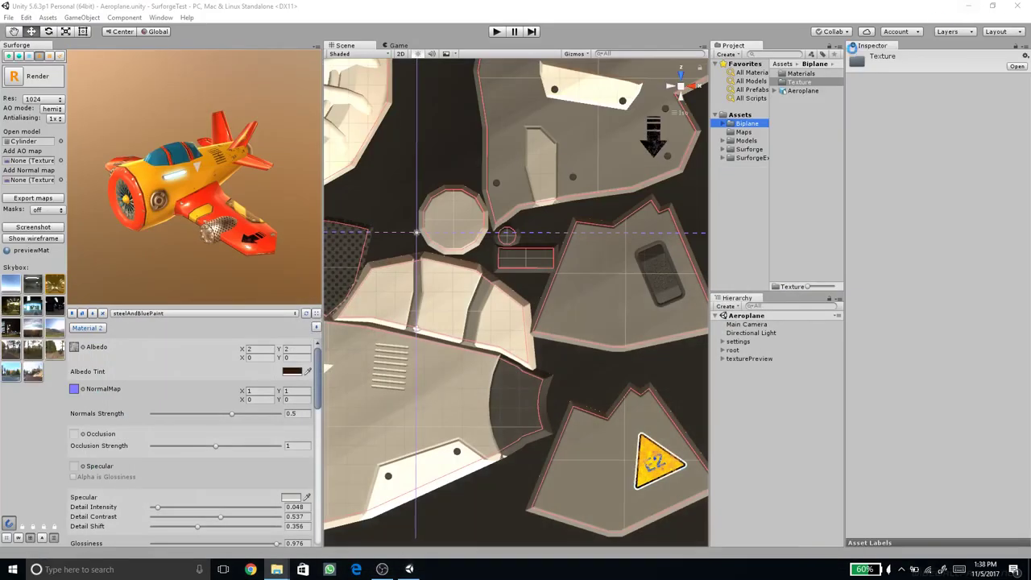
Step: Examine the updated aeroplane from several sides and up close in the Surforge preview, especially its tail fins
left_click_drag(291, 207, 564, 223)
scroll(233, 200, "up", 3)
middle_click_drag(234, 103, 247, 189)
left_click_drag(248, 188, 203, 212)
scroll(202, 212, "up", 3)
left_click_drag(139, 228, 706, 245)
scroll(194, 240, "down", 5)
left_click_drag(201, 238, 97, 282)
Step: Select the whole E2 warning sign, sign_01, and move it sideways toward the left edge of the lower fin panel
left_click(663, 476)
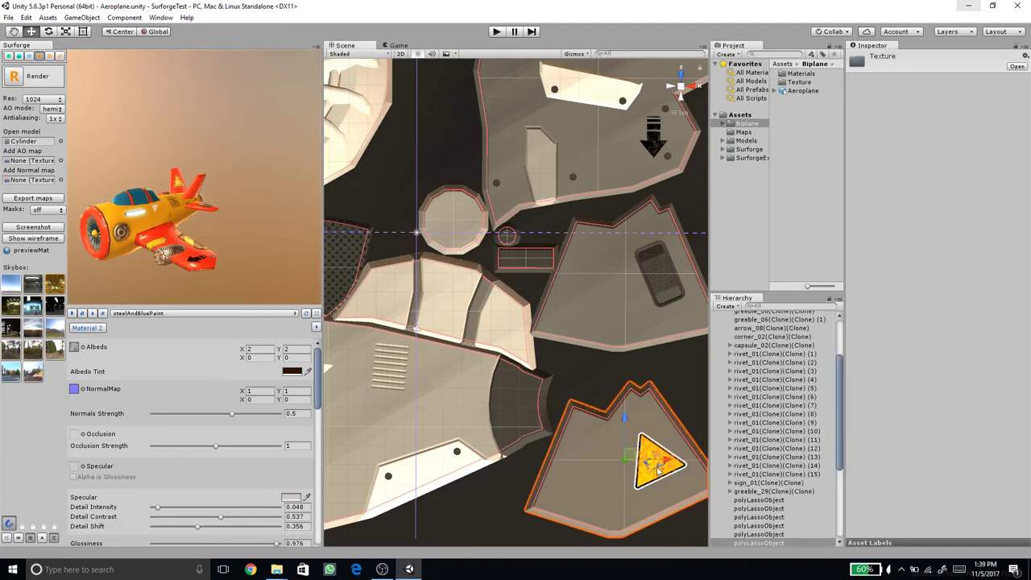
left_click(652, 477)
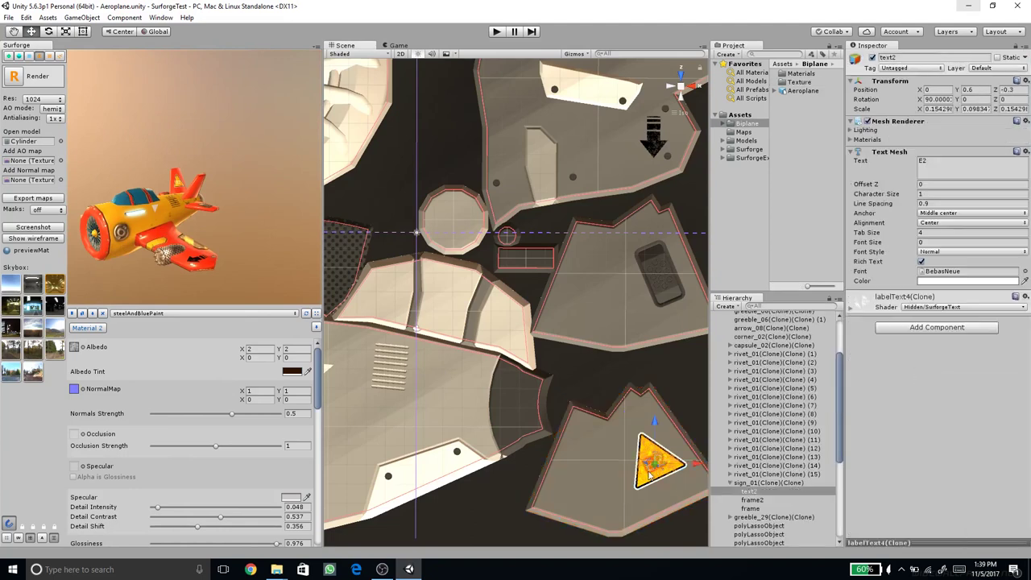
left_click(757, 483)
left_click(730, 483)
left_click_drag(691, 460, 634, 462)
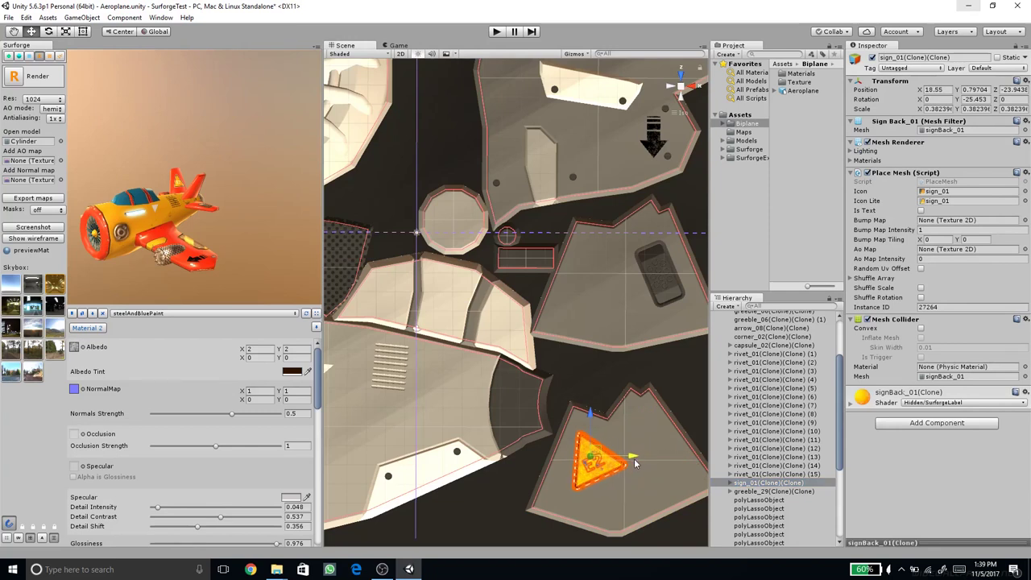
Step: Rotate the E2 warning sign to about 19 degrees around the Y axis so its tip points upward
key("e")
left_click_drag(612, 418, 661, 479)
middle_click_drag(622, 469, 541, 399)
left_click(18, 539)
scroll(540, 399, "up", 5)
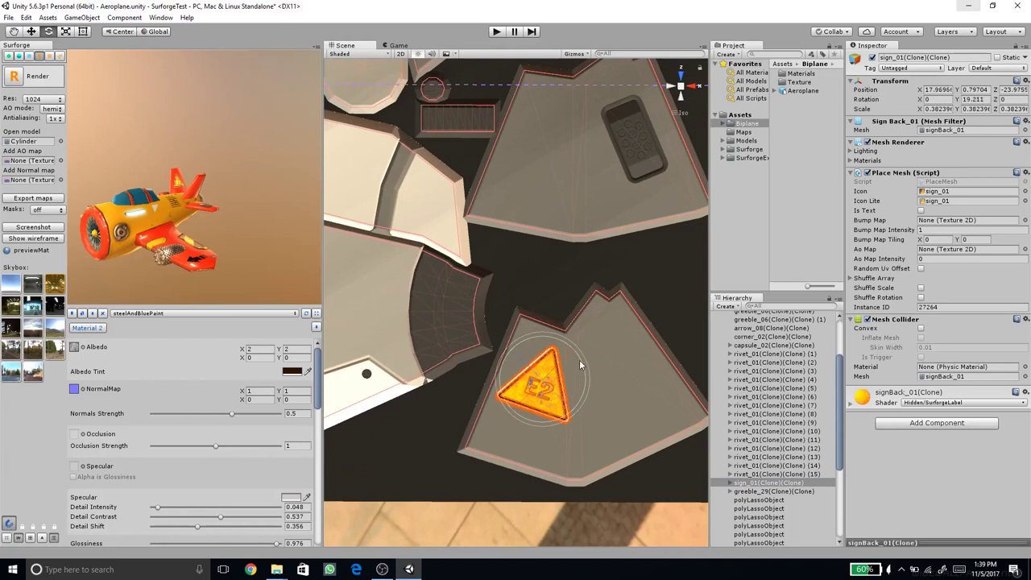
Step: Scale the E2 sign down to about 0.29, rotate it to about 18 degrees and place it near the fin panel's lower-left corner
key("w")
left_click_drag(550, 377, 540, 403)
key("r")
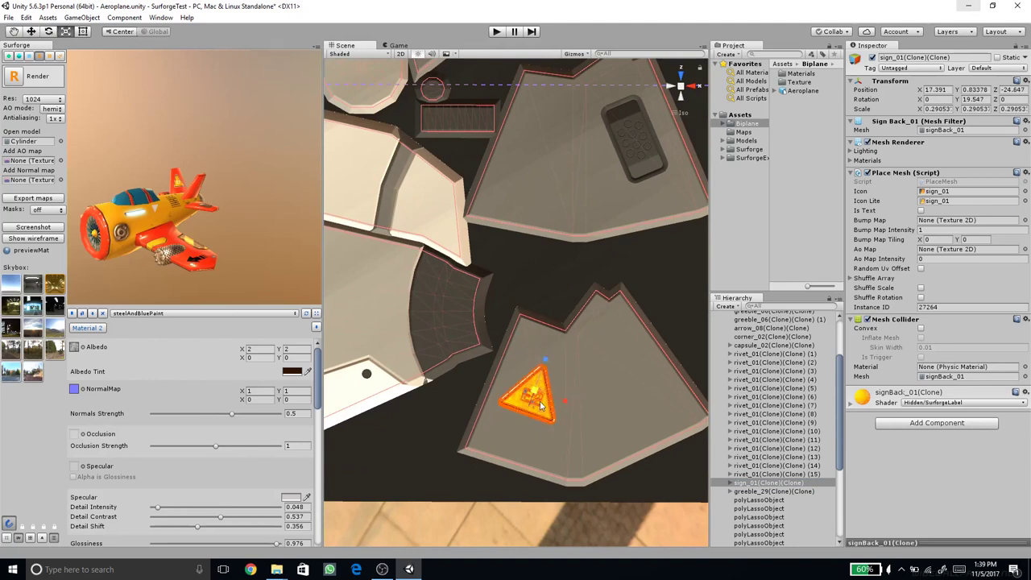
key("e")
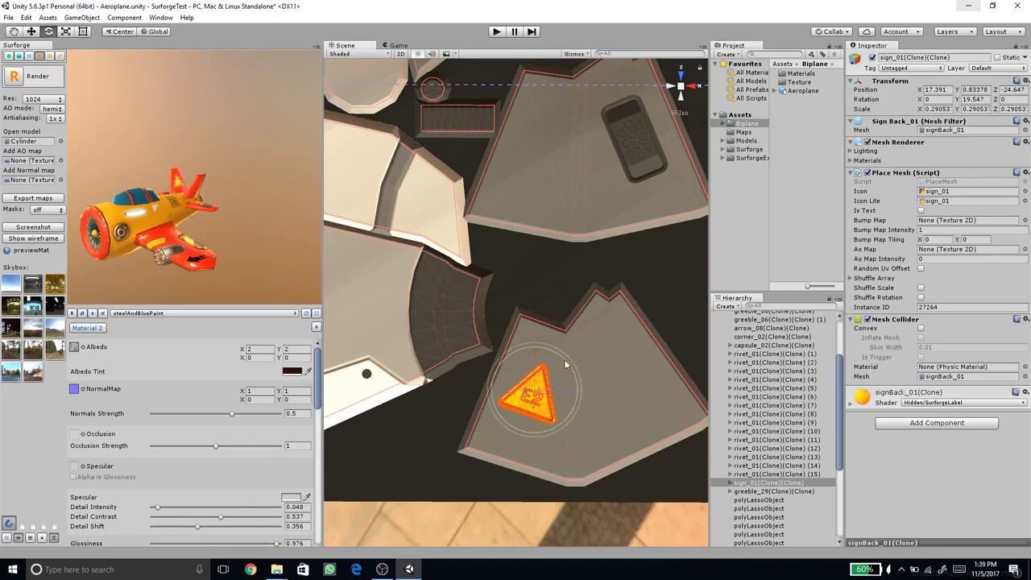
left_click_drag(562, 363, 535, 387)
key("w")
Step: Check the sign on the tail in the preview and set the Surforge render resolution to 2048
left_click_drag(179, 174, 174, 190)
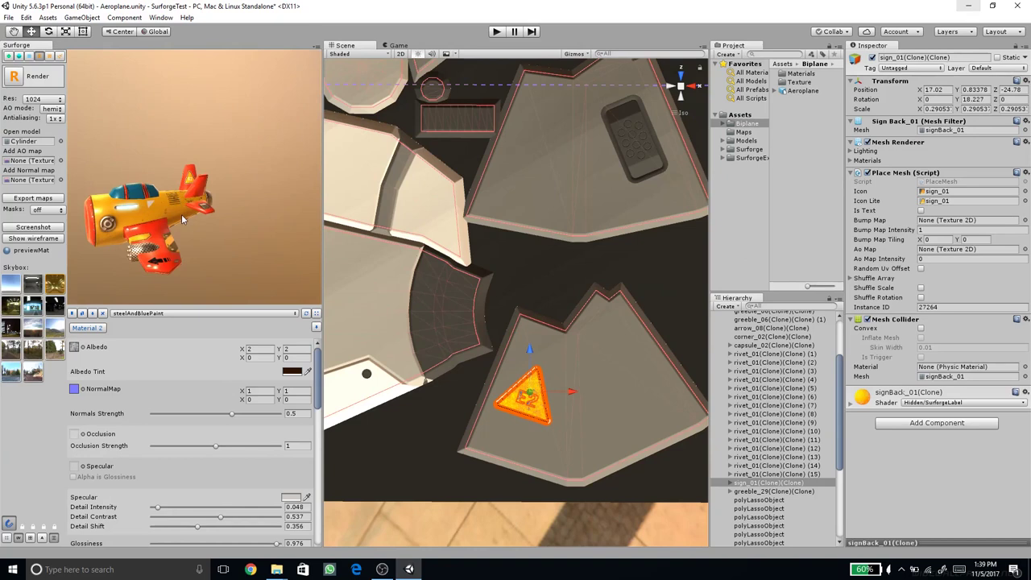
scroll(204, 240, "up", 5)
left_click_drag(204, 240, 933, 303)
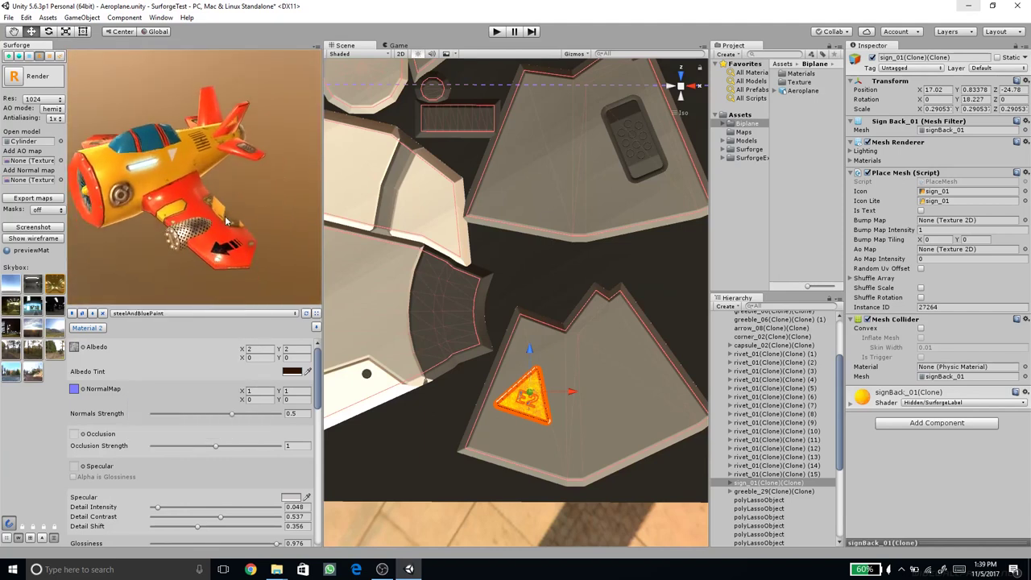
left_click(43, 98)
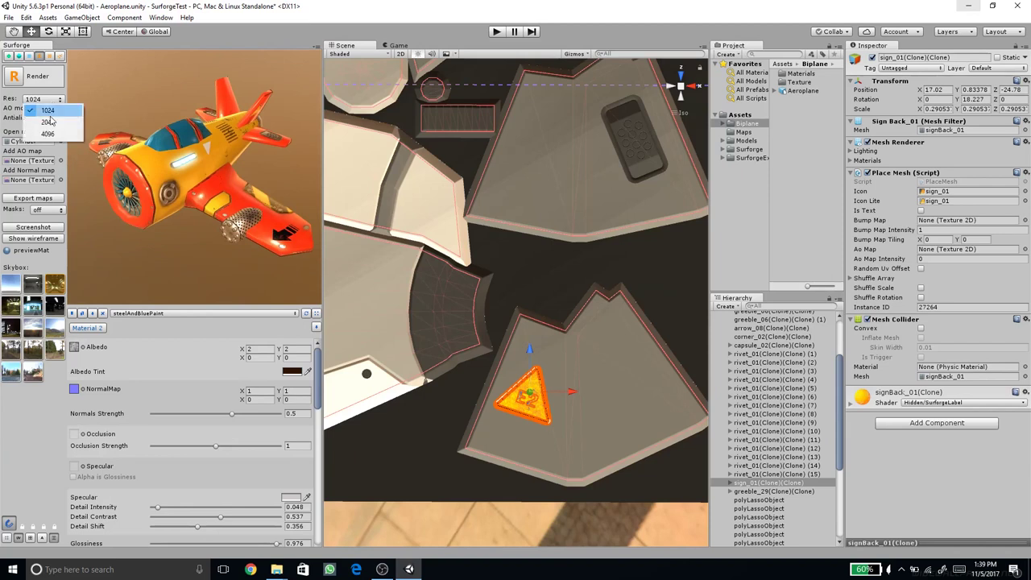
left_click(49, 121)
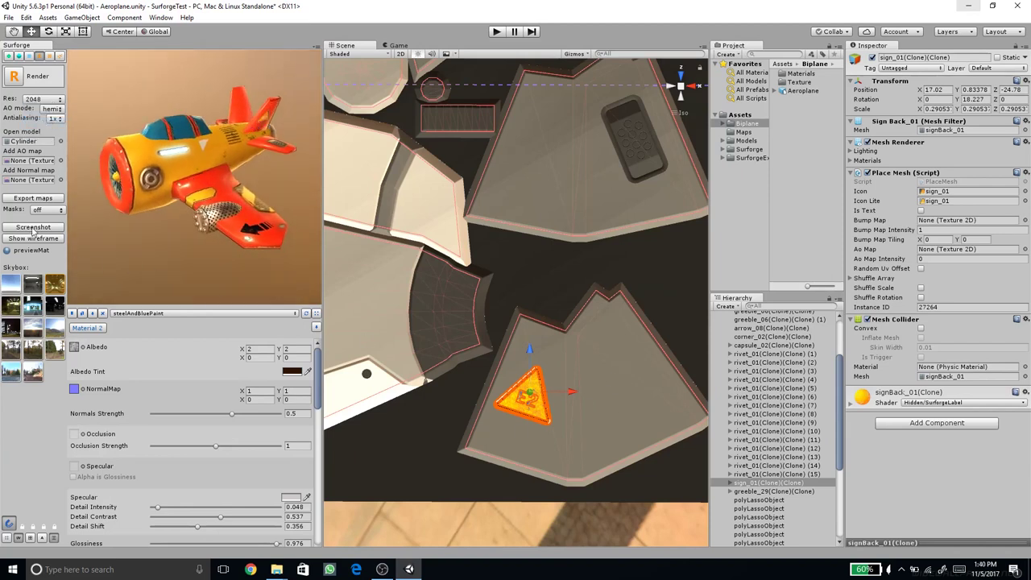
Step: Export the texture maps into the Texture folder inside Biplane under the name Biplane
left_click(36, 200)
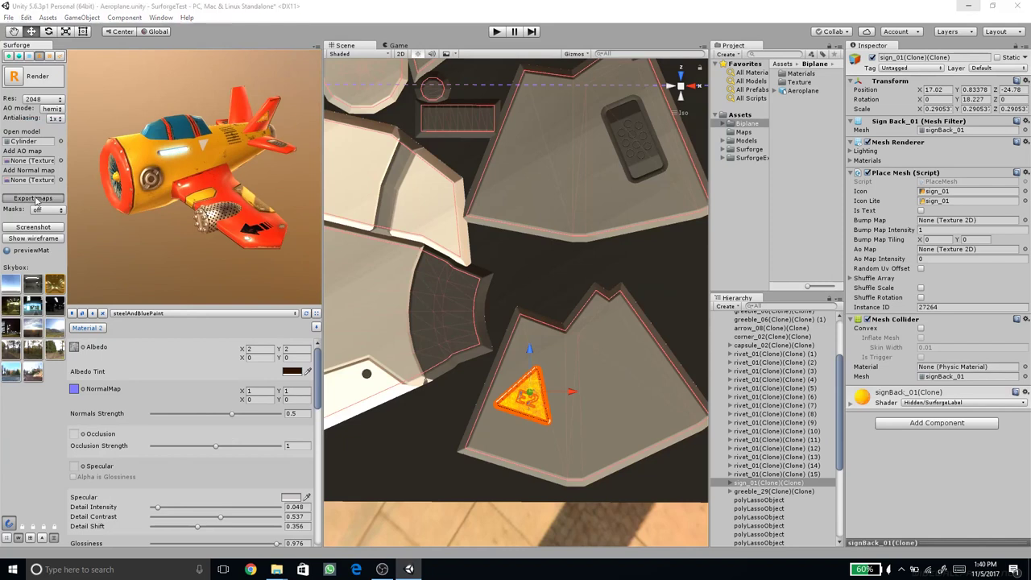
double_click(119, 98)
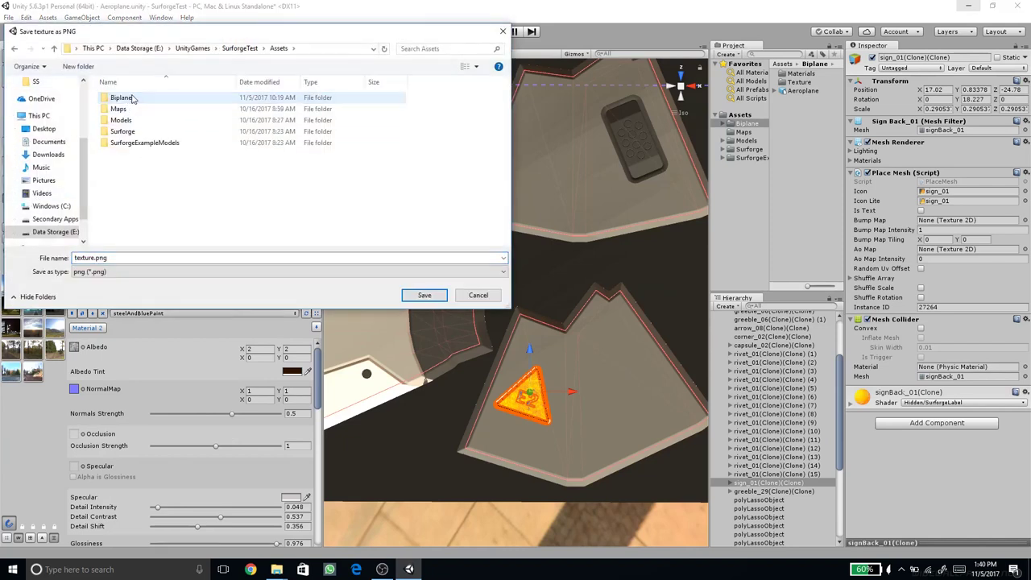
double_click(121, 98)
double_click(121, 109)
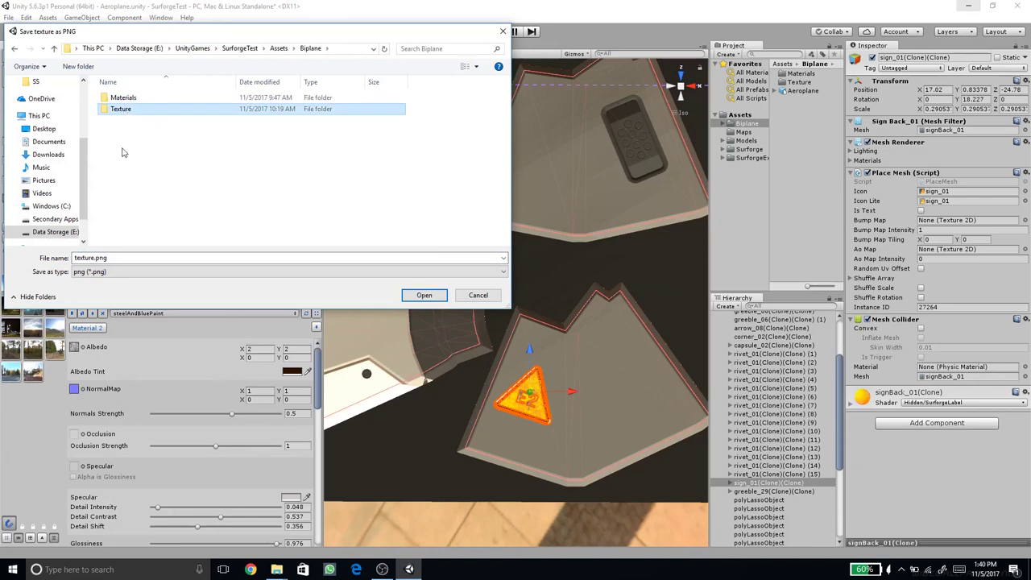
left_click(124, 258)
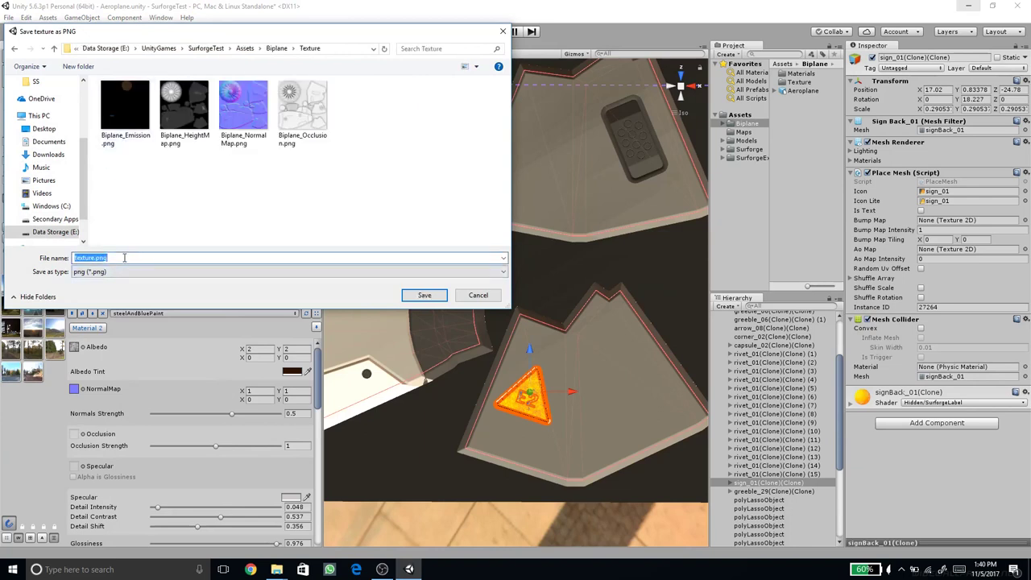
type("Biplane")
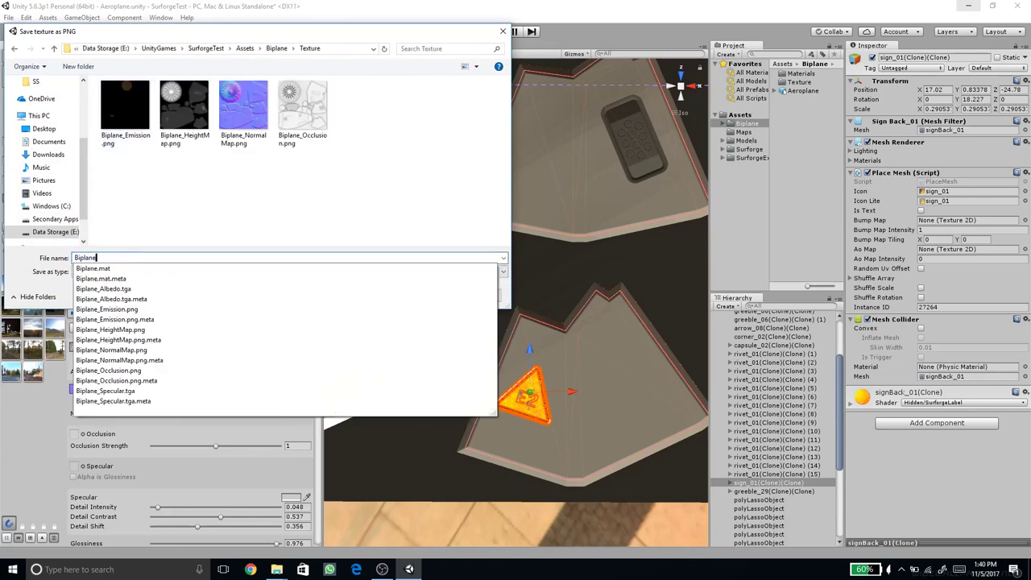
left_click(121, 128)
left_click(410, 297)
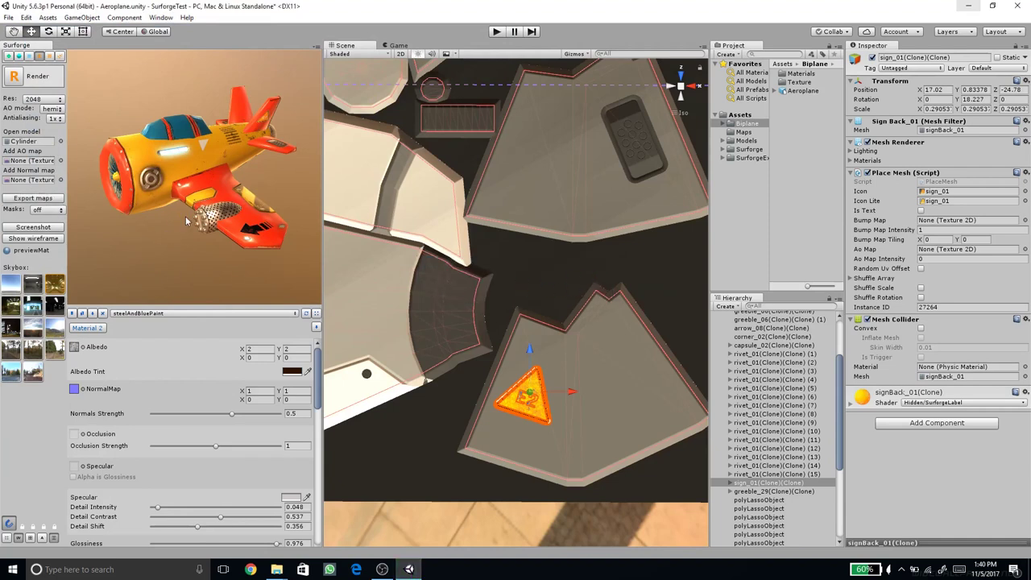
left_click_drag(120, 226, 206, 239)
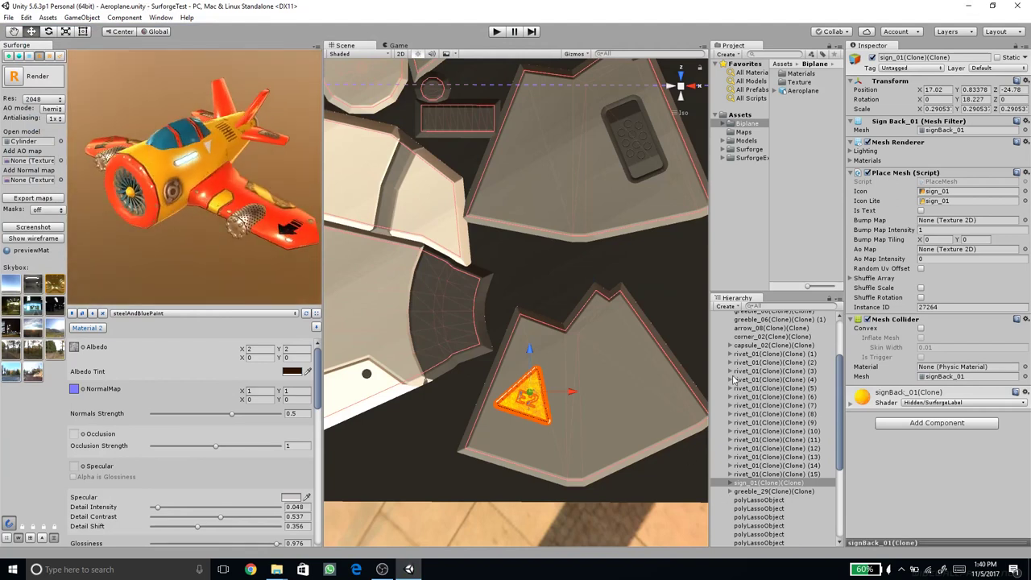
Step: Create a new empty scene and narrow the Surforge area to give the scene view more room
scroll(734, 374, "up", 3)
left_click(723, 351)
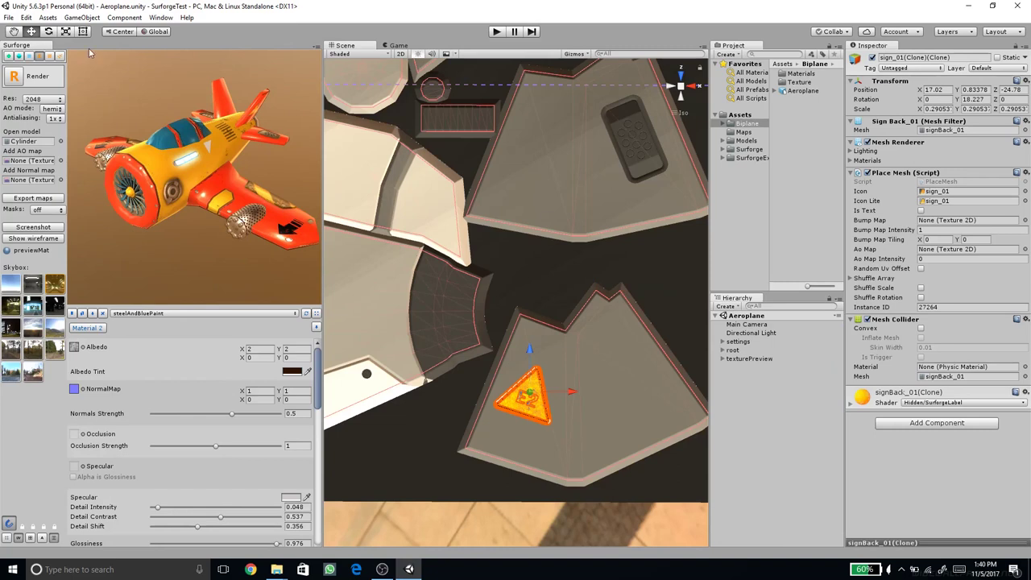
left_click(8, 17)
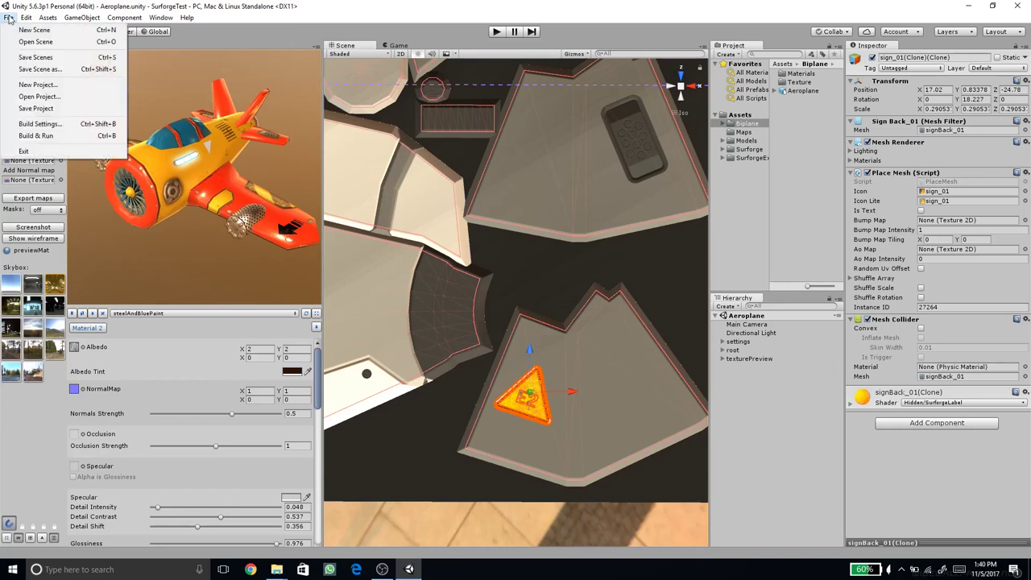
left_click(32, 30)
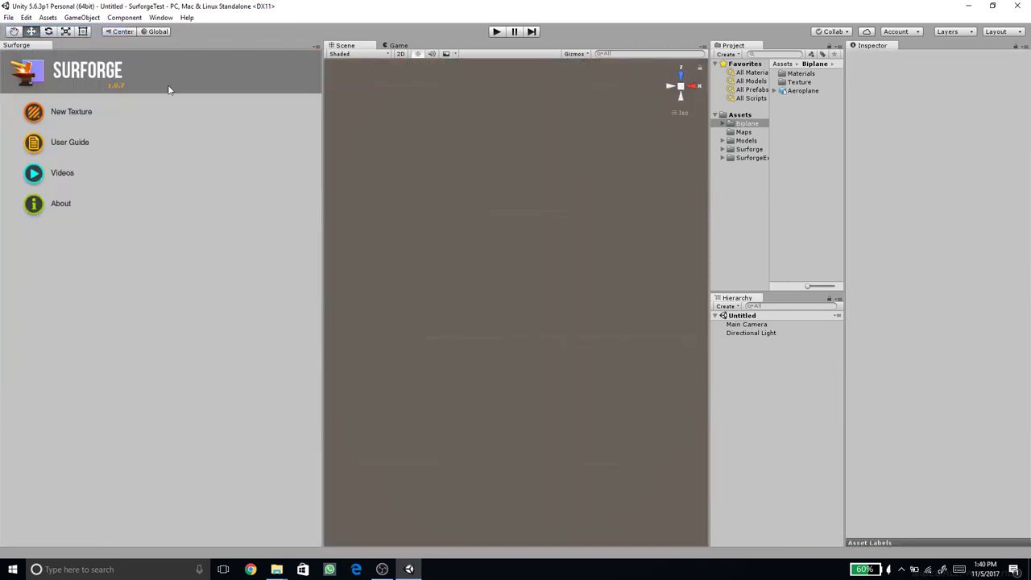
left_click_drag(322, 109, 137, 106)
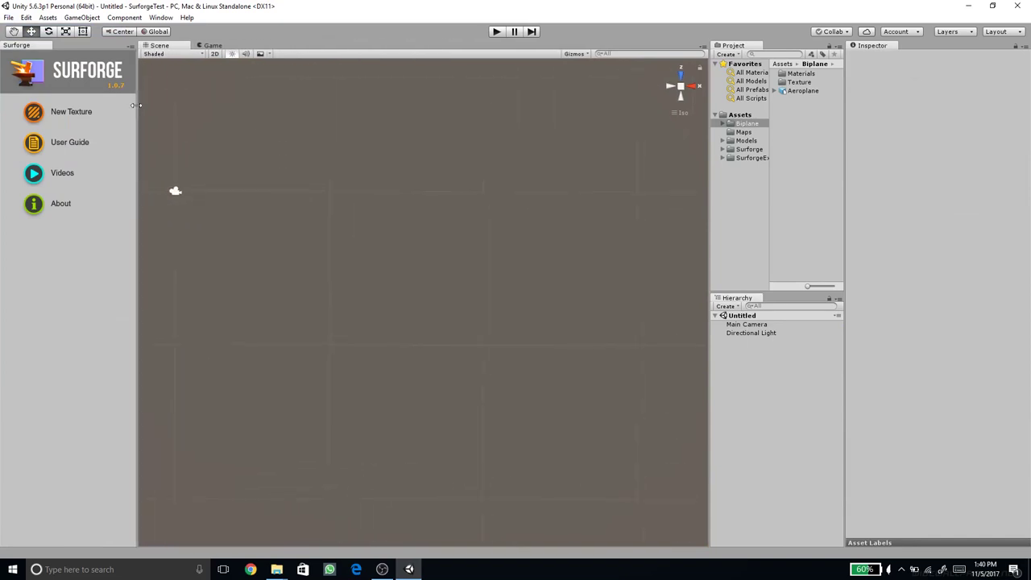
Step: Add the Aeroplane model from the Biplane folder to the scene at the origin and frame it in perspective view
middle_click_drag(569, 261, 391, 247)
left_click(681, 89)
right_click_drag(509, 334, 511, 207)
middle_click_drag(532, 187, 538, 306)
scroll(539, 307, "down", 4)
left_click_drag(552, 234, 445, 302, "alt")
middle_click_drag(500, 165, 470, 271)
left_click_drag(804, 91, 734, 234)
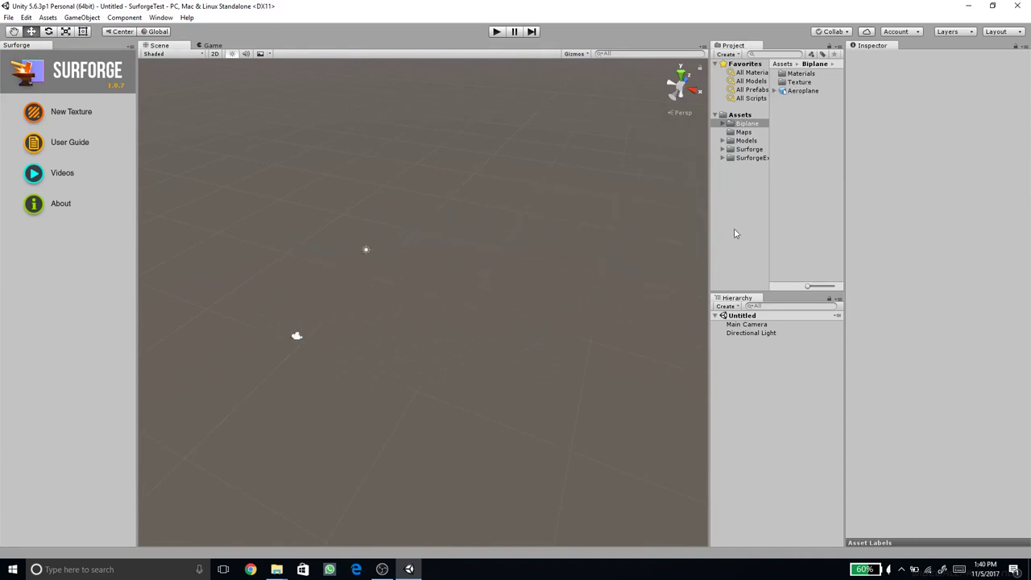
left_click_drag(768, 372, 768, 371)
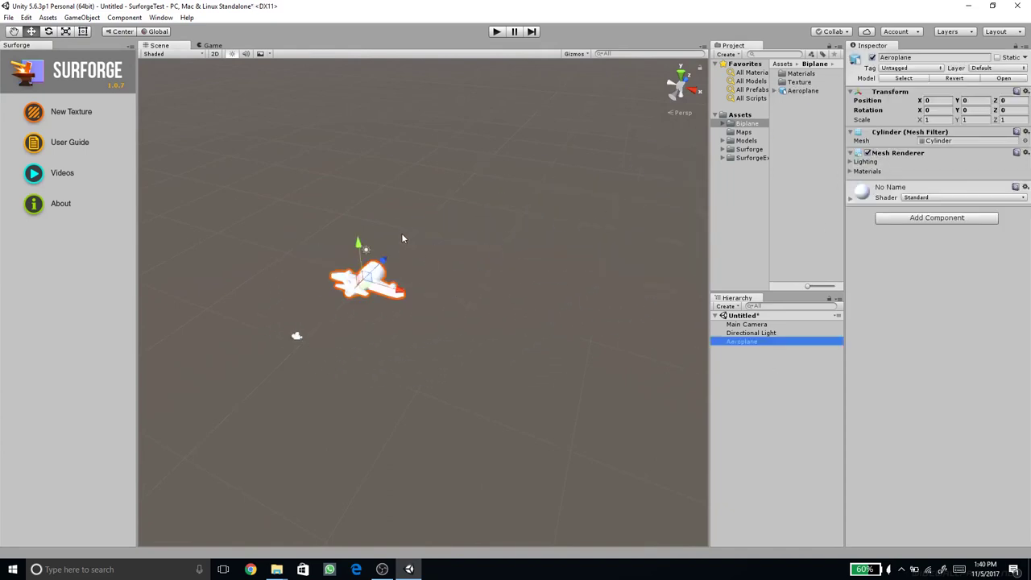
key("f")
mouse_move(474, 352)
left_mouse_down("alt")
mouse_move(472, 335)
mouse_move(484, 345)
mouse_move(448, 334)
mouse_move(500, 331)
mouse_move(464, 341)
mouse_move(471, 336)
left_mouse_up("alt")
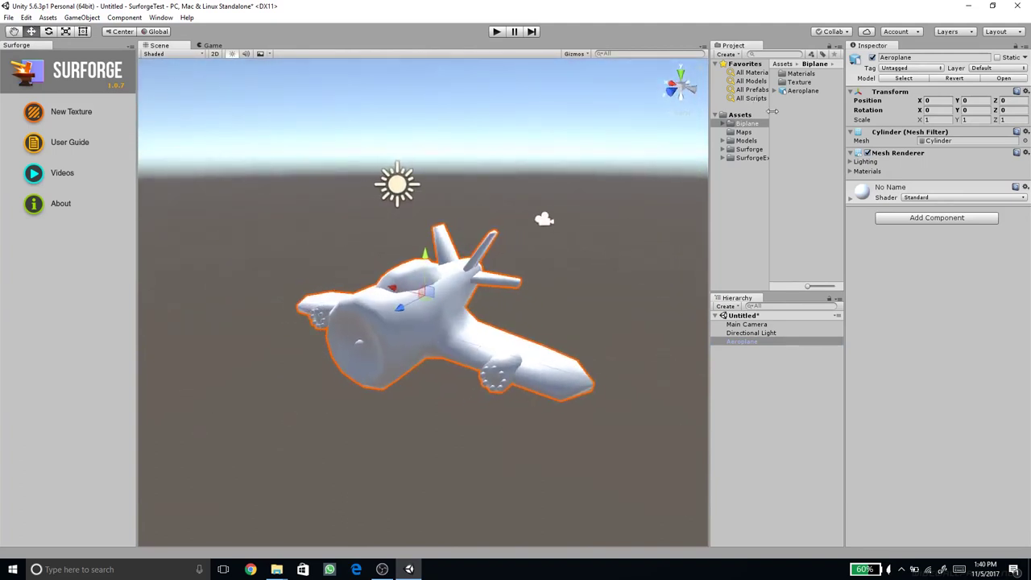
Step: Enable Emission on the Biplane material in the Texture folder and apply the material to the aeroplane
double_click(798, 83)
left_click(800, 75)
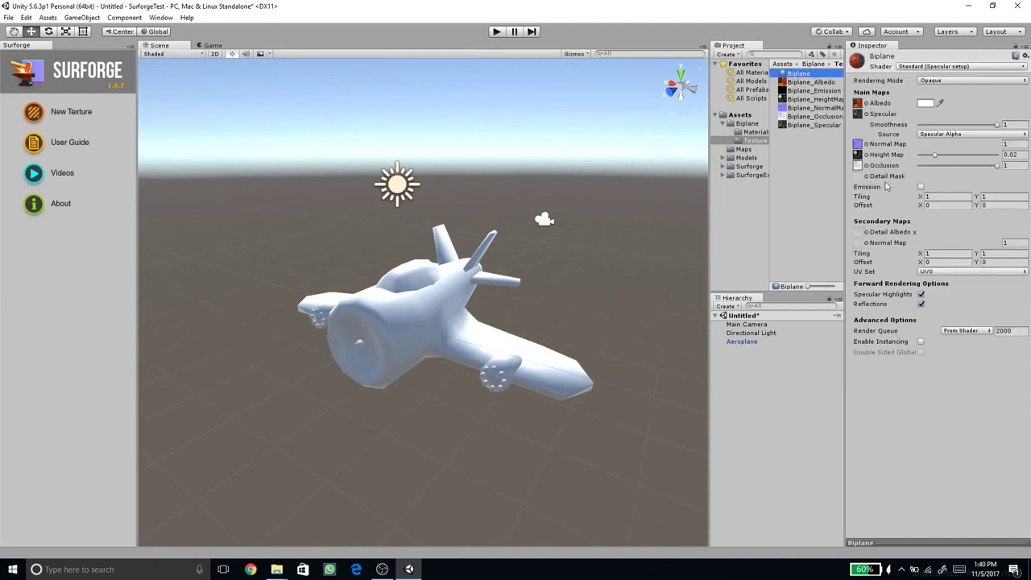
left_click(921, 187)
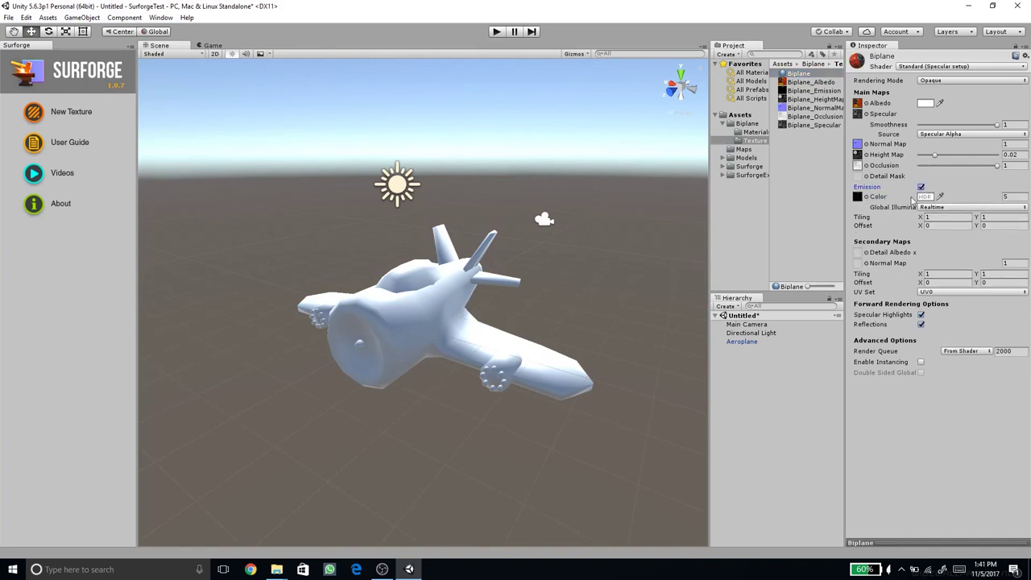
left_click_drag(800, 74, 440, 323)
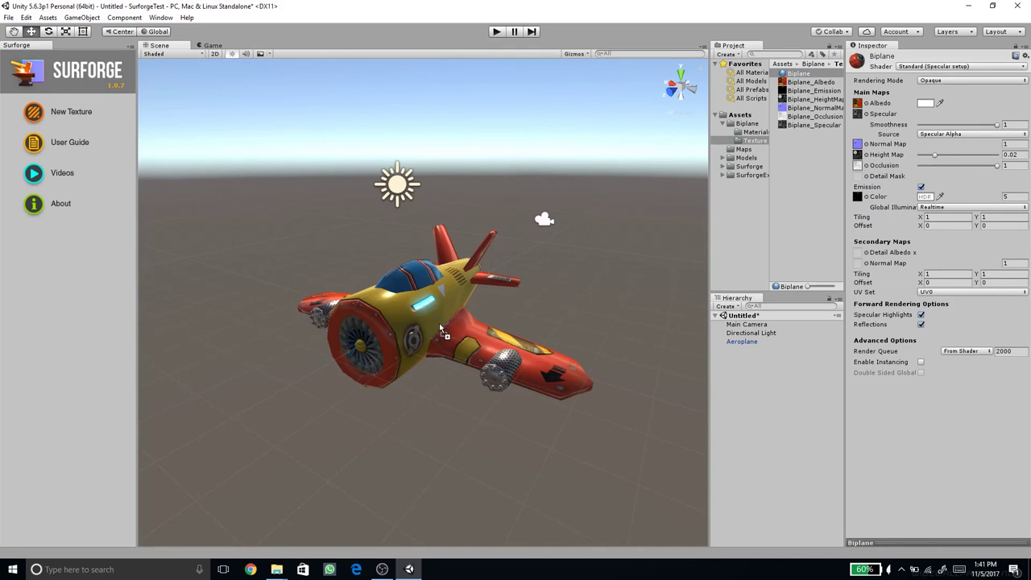
mouse_move(548, 303)
left_mouse_down()
mouse_move(430, 313)
mouse_move(518, 323)
mouse_move(458, 292)
left_mouse_up()
left_click(458, 294)
Step: Examine the textured aeroplane from the rear, above and front, including the cockpit, tail and wing details
left_click_drag(593, 292, 483, 302, "alt")
left_click_drag(538, 341, 395, 310, "alt")
left_click_drag(498, 347, 362, 352, "alt")
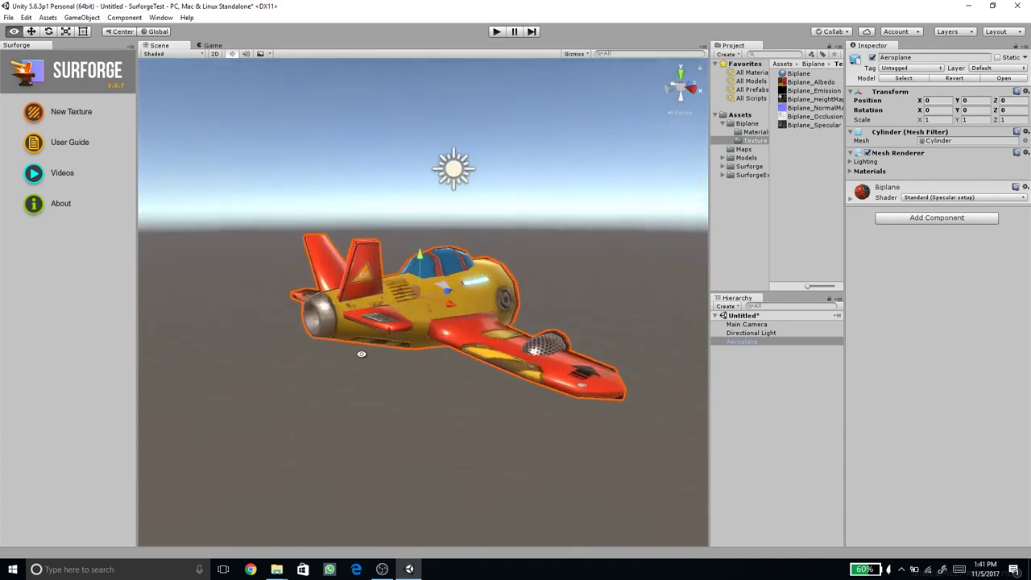
left_click(451, 346)
left_click_drag(452, 349, 439, 254, "alt")
scroll(491, 315, "up", 2)
scroll(439, 254, "up", 6)
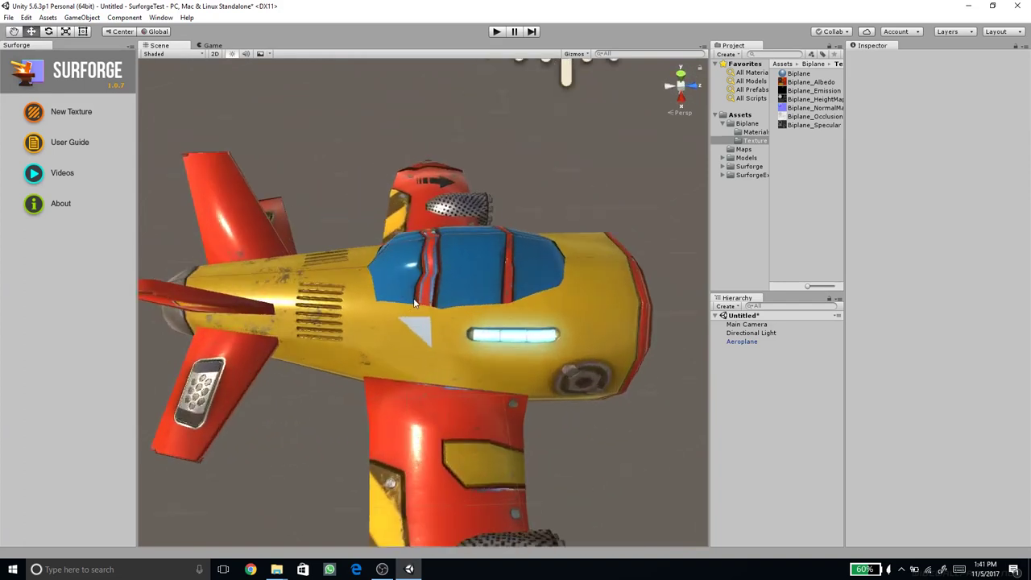
scroll(438, 227, "down", 10)
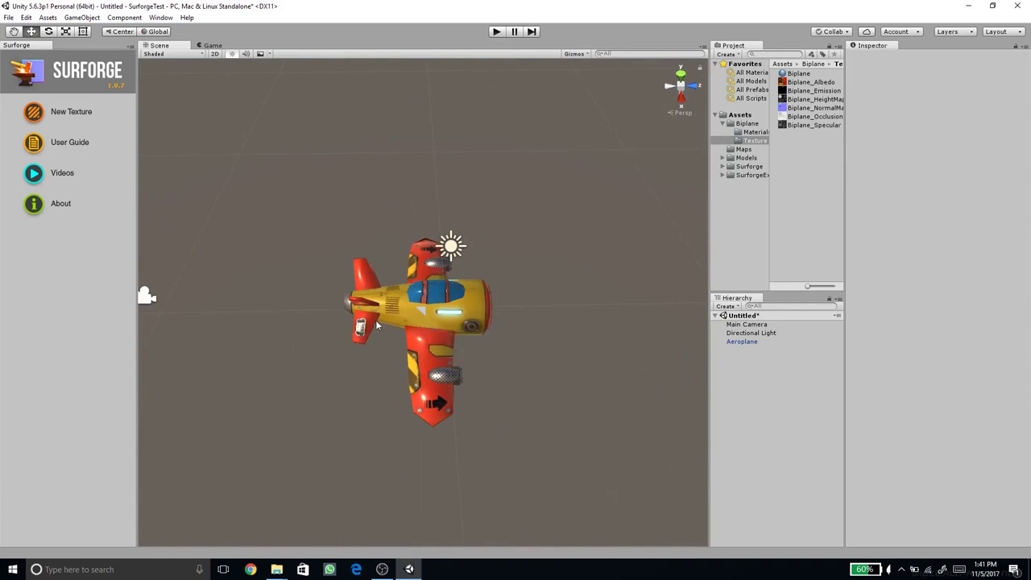
left_click_drag(380, 392, 581, 306, "alt")
scroll(436, 344, "up", 8)
scroll(470, 317, "up", 4)
left_click_drag(470, 316, 407, 306, "alt")
Step: Shift the directional light to about X 0.946, rotate it to about -197 degrees around Y and check the aeroplane's lighting
left_click(395, 195)
mouse_move(355, 183)
left_mouse_down()
mouse_move(310, 184)
mouse_move(521, 184)
mouse_move(604, 155)
left_mouse_up()
key("e")
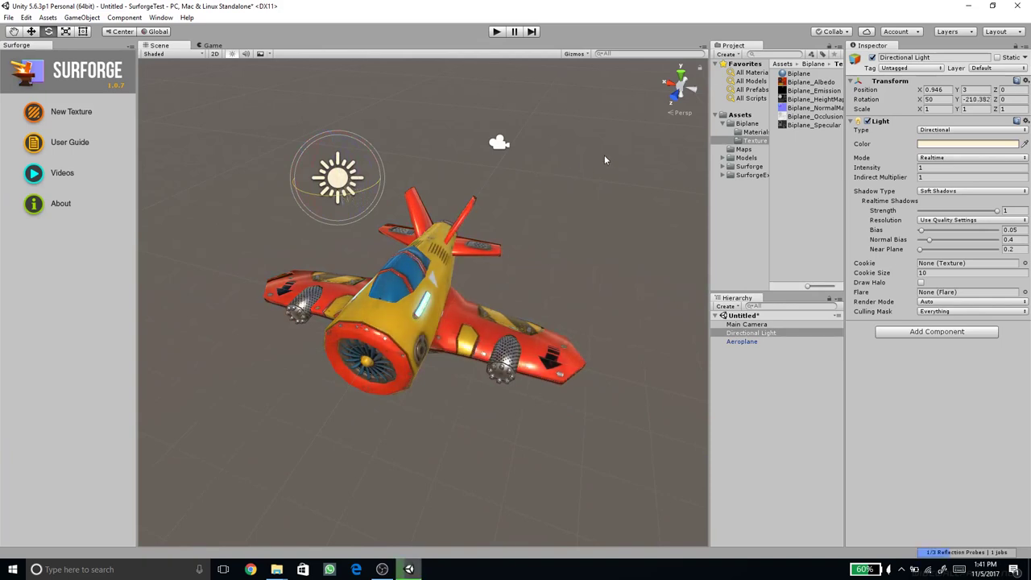
left_click_drag(555, 272, 347, 295, "alt")
left_click_drag(701, 230, 328, 256, "alt")
left_click_drag(457, 267, 590, 279, "alt")
left_click_drag(361, 265, 451, 407, "alt")
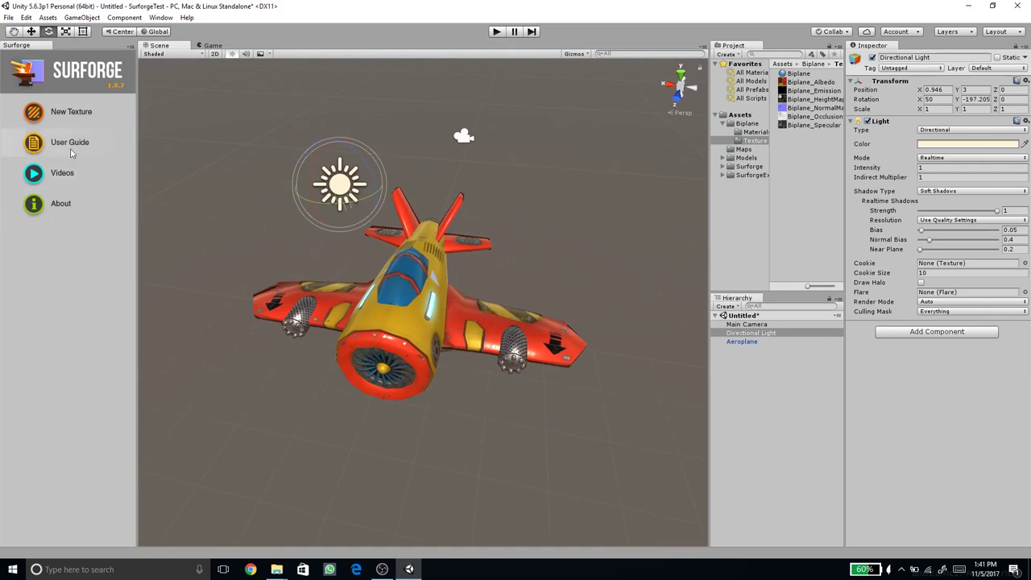
left_click_drag(338, 368, 446, 388, "alt")
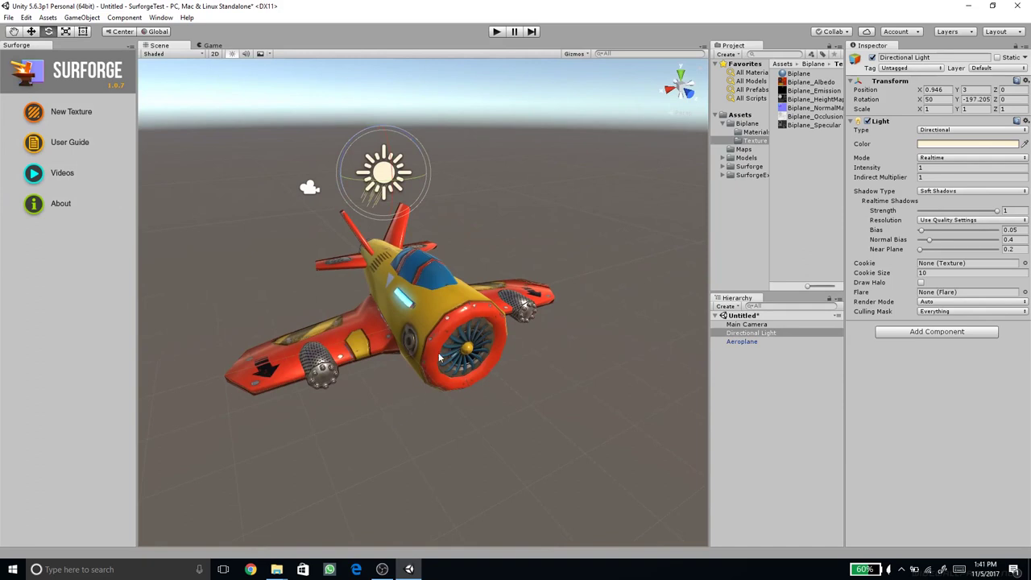
left_click_drag(502, 353, 442, 365, "alt")
left_click_drag(444, 325, 503, 343, "alt")
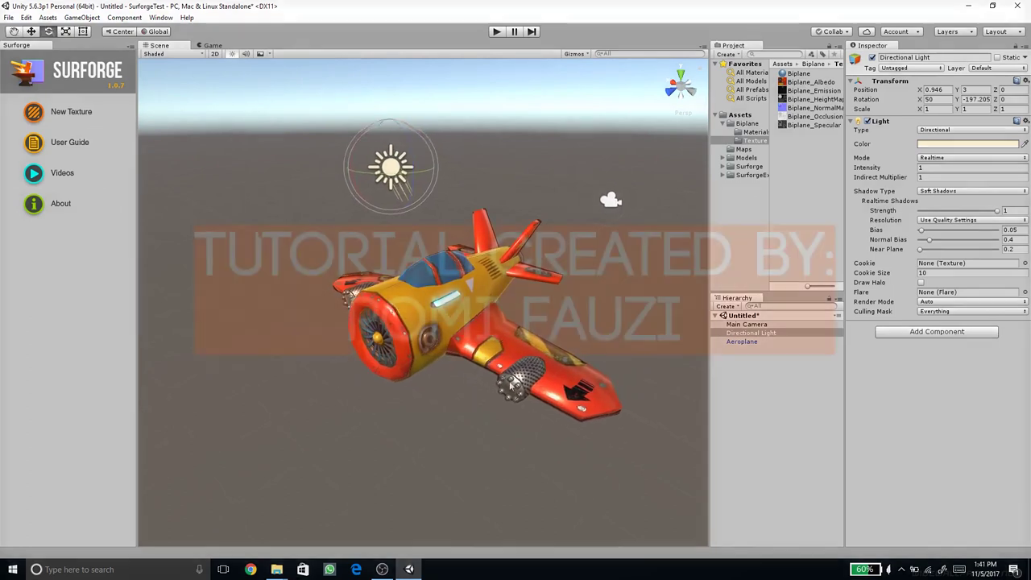